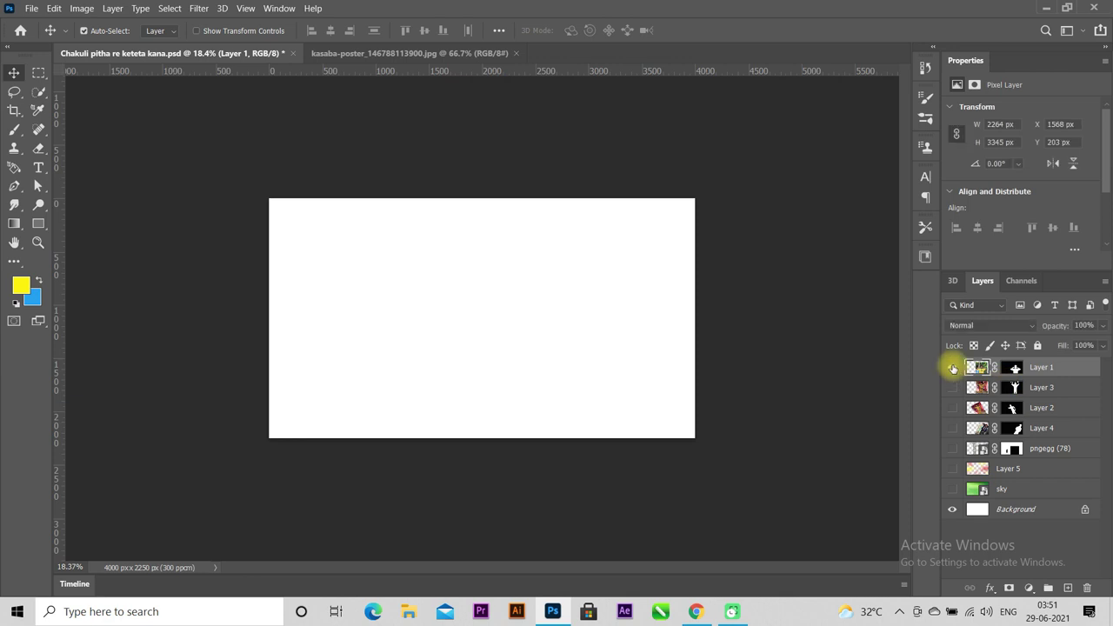
Make the four people visible: yellow-shirt boy, khaki-uniform man, check-shirt man and stick-holding man
left_click(952, 366)
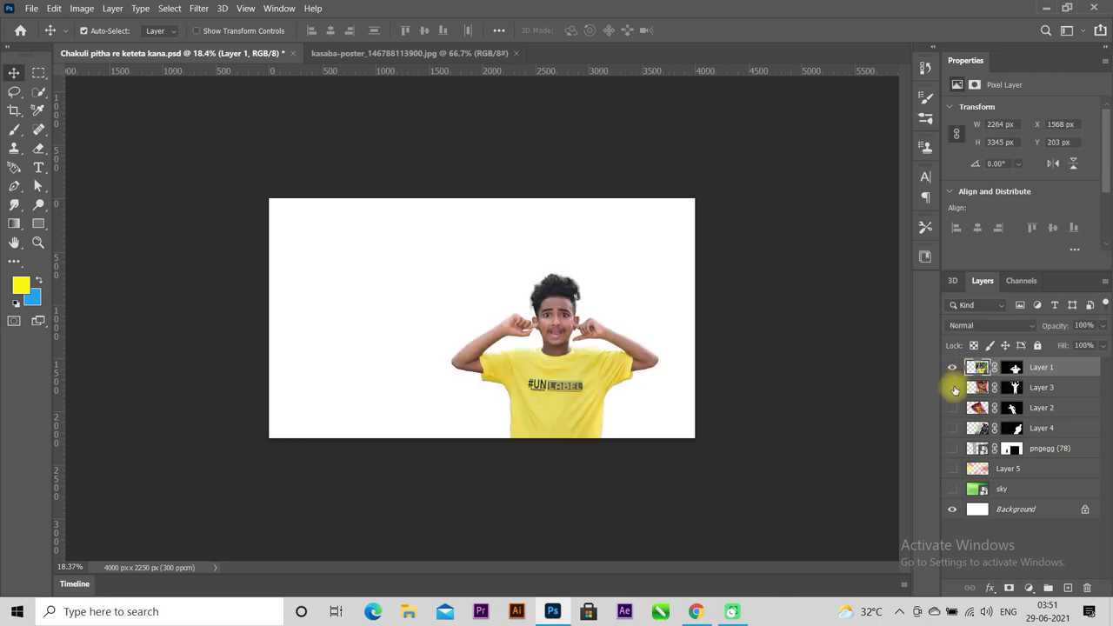
left_click(953, 408)
left_click(953, 408)
left_click(953, 407)
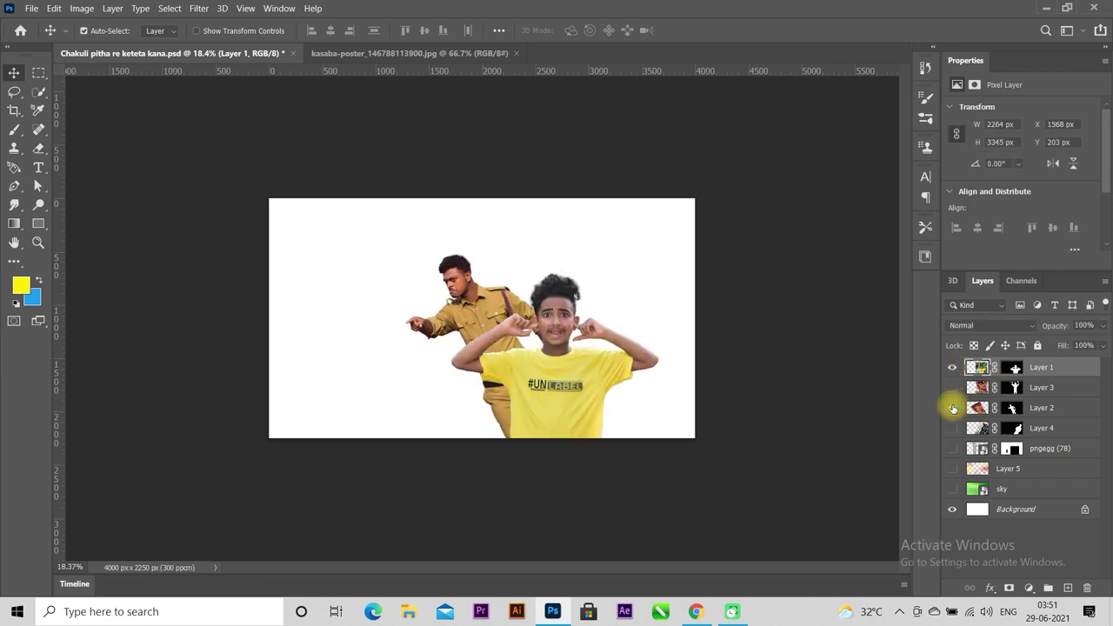
left_click(952, 428)
left_click(952, 428)
left_click(952, 427)
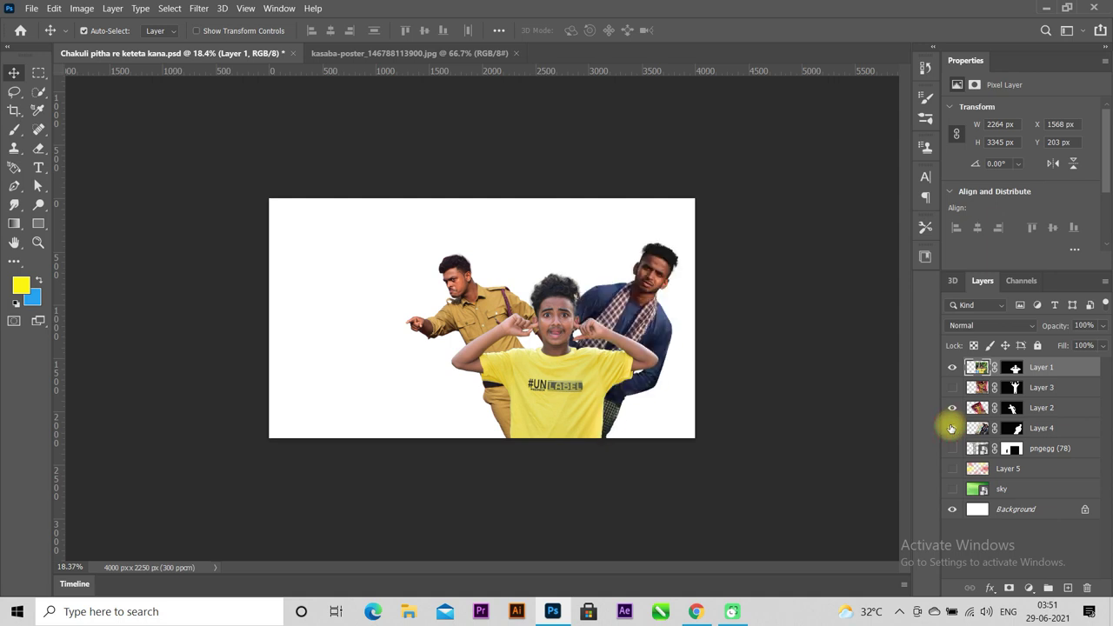
left_click(952, 386)
left_click(952, 387)
left_click(952, 388)
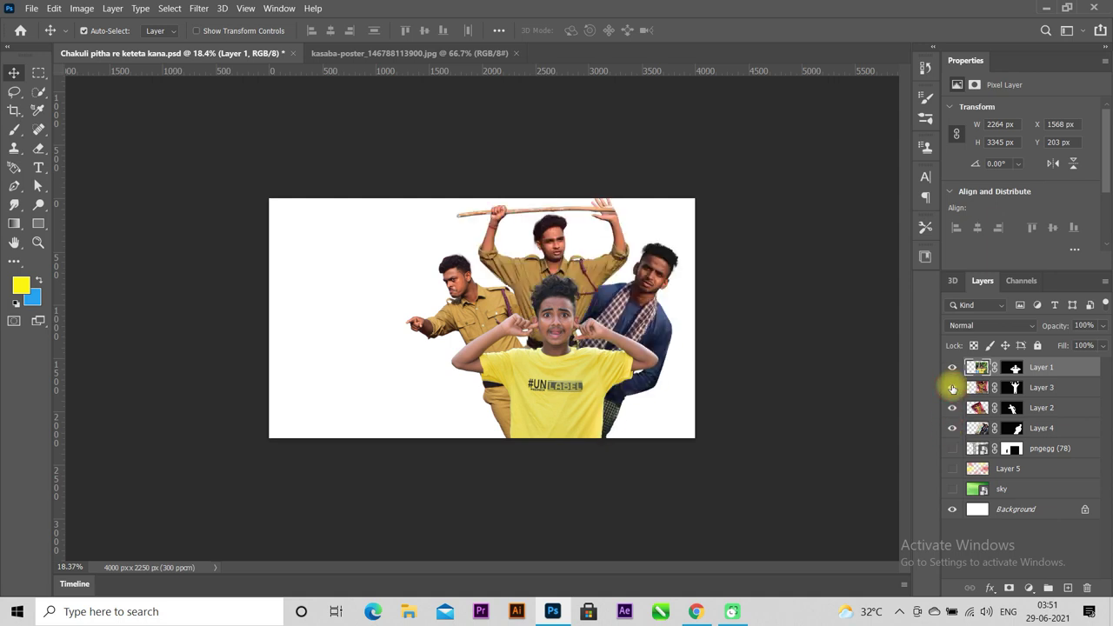
Show the metal truss, the pink-and-yellow blurred background and the green sky layer
left_click(951, 448)
left_click(952, 448)
left_click(952, 448)
left_click(952, 470)
left_click(952, 470)
left_click(952, 469)
left_click(952, 467)
left_click(952, 467)
left_click(952, 489)
left_click(952, 489)
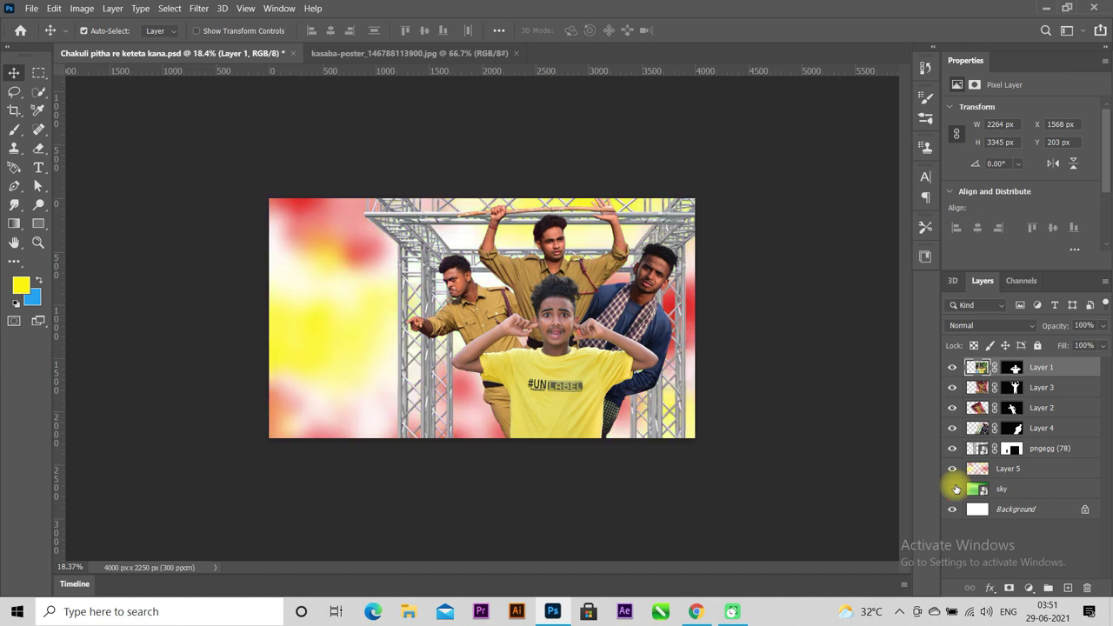
left_click(952, 489)
Add a Vibrance adjustment layer above the sky layer
left_click(1023, 489)
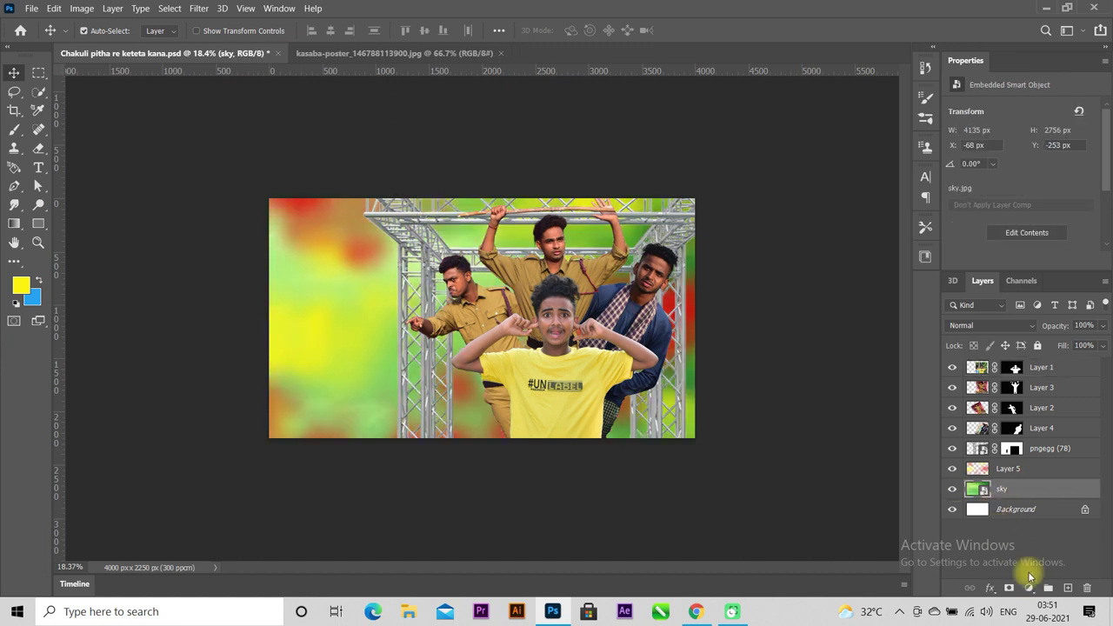
left_click(1028, 588)
left_click(1044, 437)
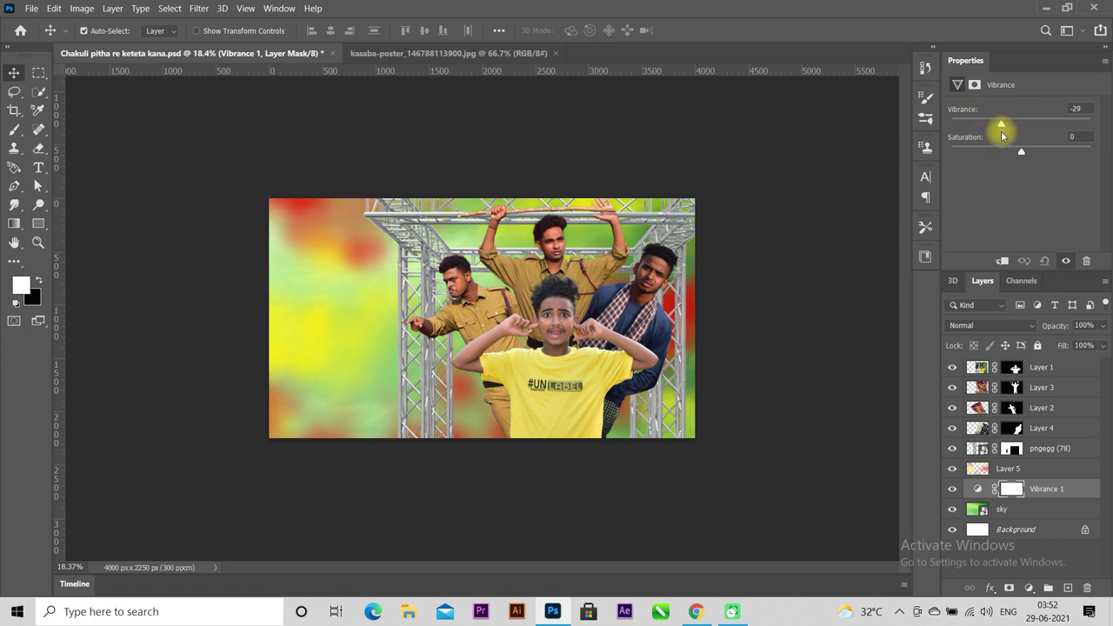
Duplicate the yellow-shirt boy's Layer 1 with its mask applied and hide the original
left_click(1051, 368)
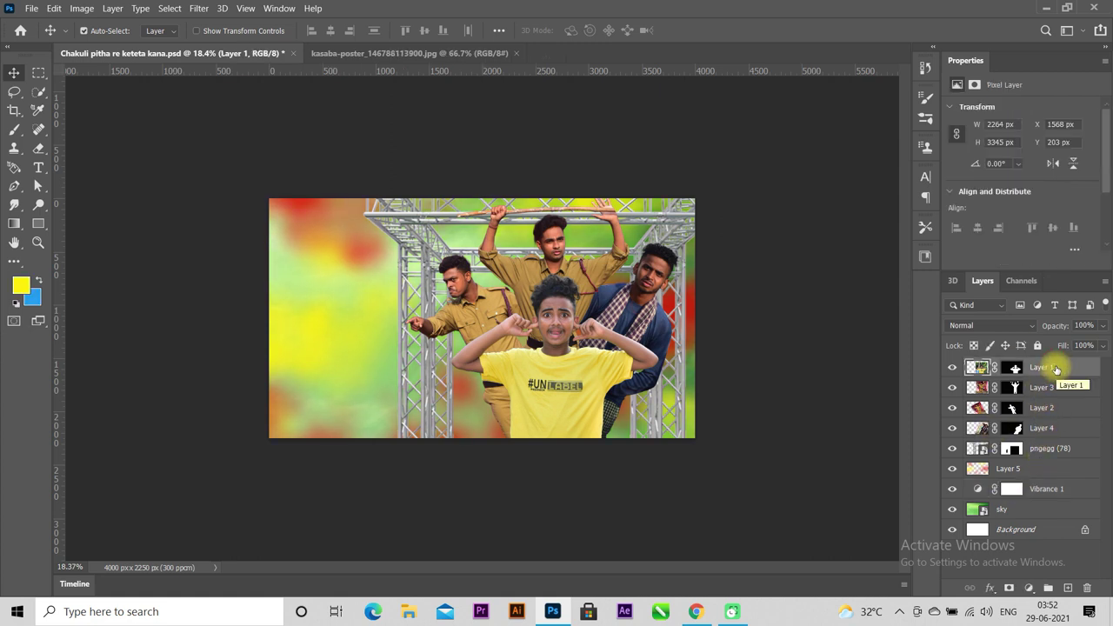
key("ctrl+j")
right_click(1011, 366)
left_click(1010, 403)
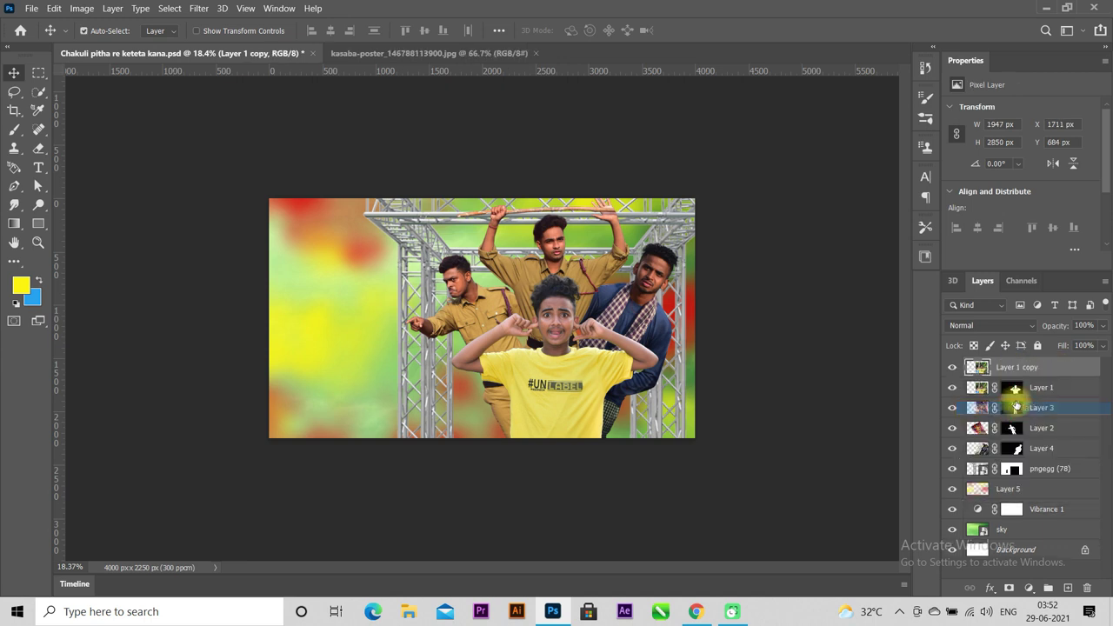
left_click(951, 387)
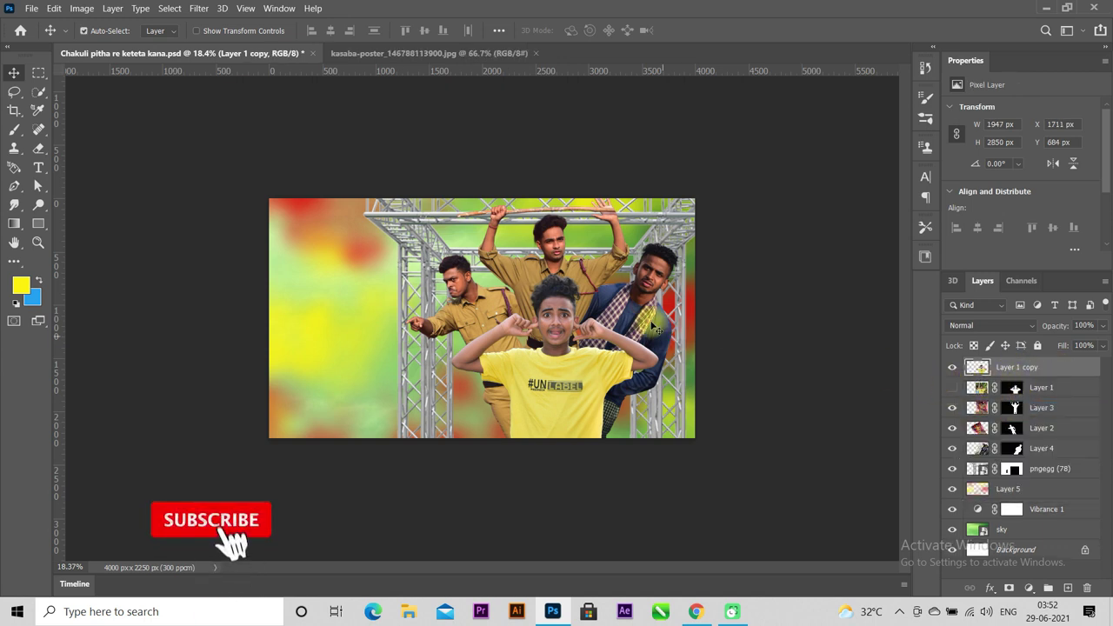
Save the document and run the Camera Raw Filter on the boy's copy
key("ctrl+s")
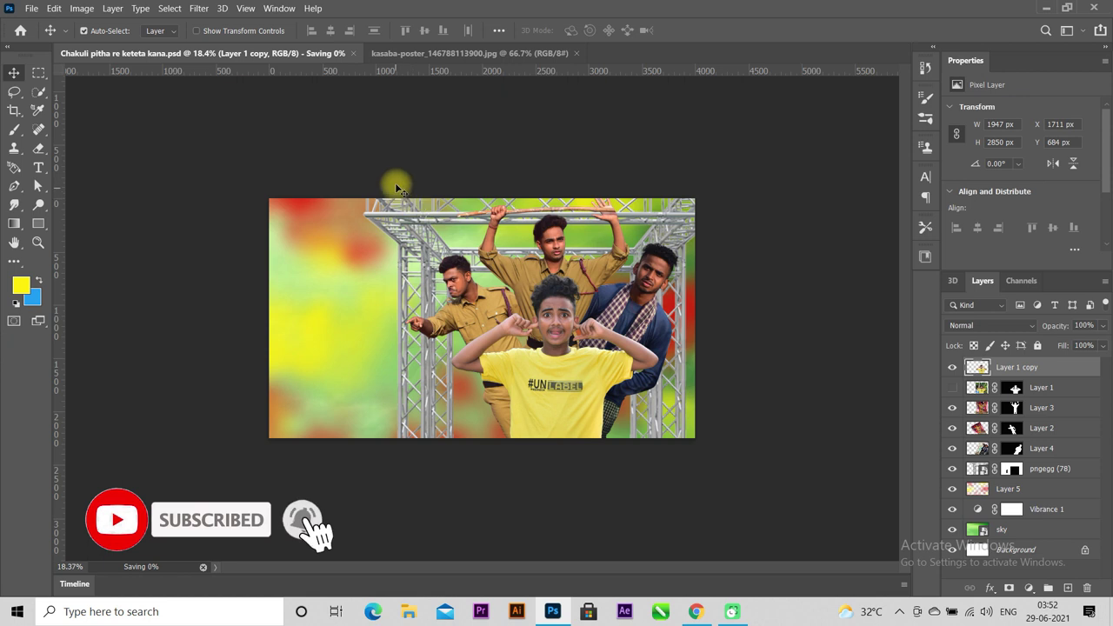
left_click(199, 8)
left_click(261, 107)
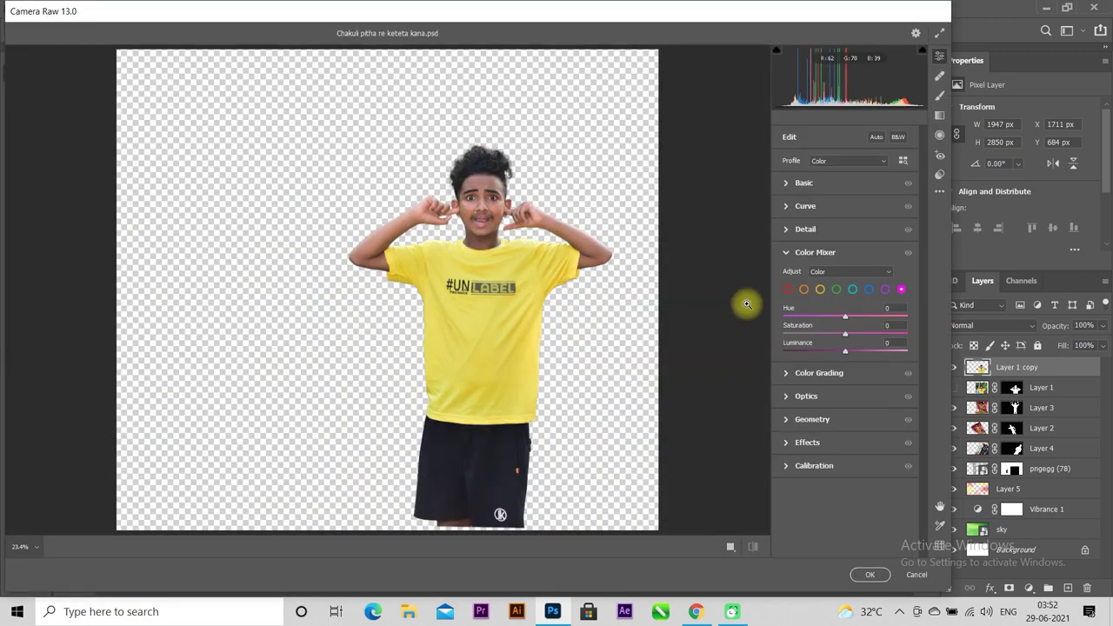
In Basic, lift blacks to +100, raise shadows, lower highlights, and add clarity and dehaze
left_click(787, 182)
left_click_drag(844, 361, 907, 364)
mouse_move(848, 333)
left_mouse_down()
mouse_move(909, 331)
mouse_move(768, 329)
mouse_move(895, 352)
mouse_move(864, 348)
left_mouse_up()
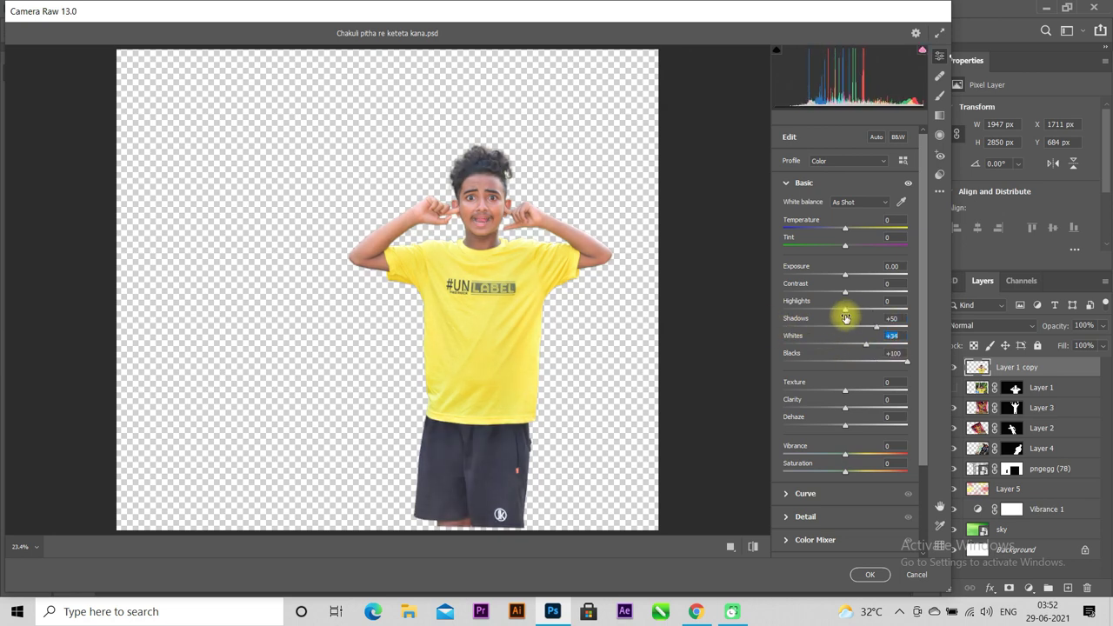
mouse_move(844, 310)
left_mouse_down()
mouse_move(861, 313)
mouse_move(776, 315)
mouse_move(867, 297)
left_mouse_up()
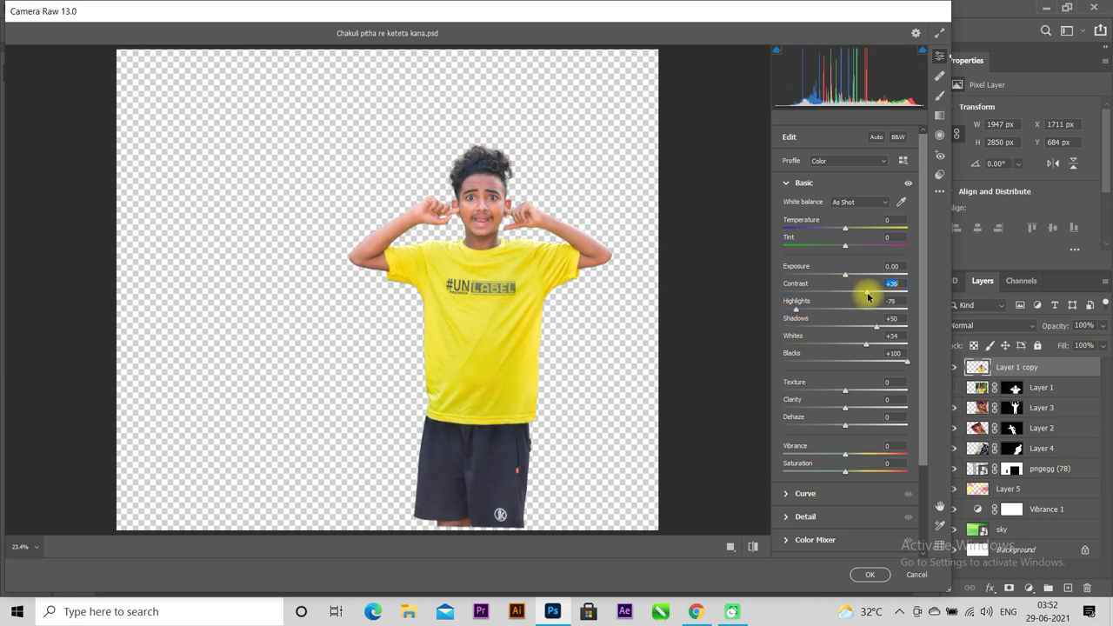
mouse_move(855, 408)
left_mouse_down()
mouse_move(874, 432)
mouse_move(857, 428)
left_mouse_up()
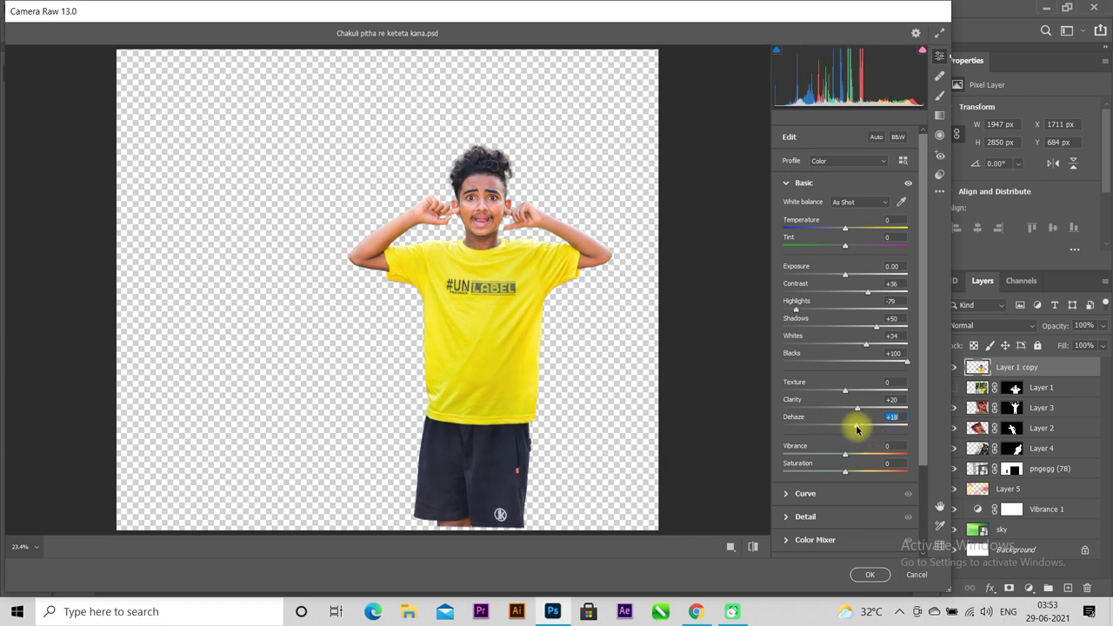
left_click(786, 182)
Darken the shadows on the parametric tone curve
left_click(787, 206)
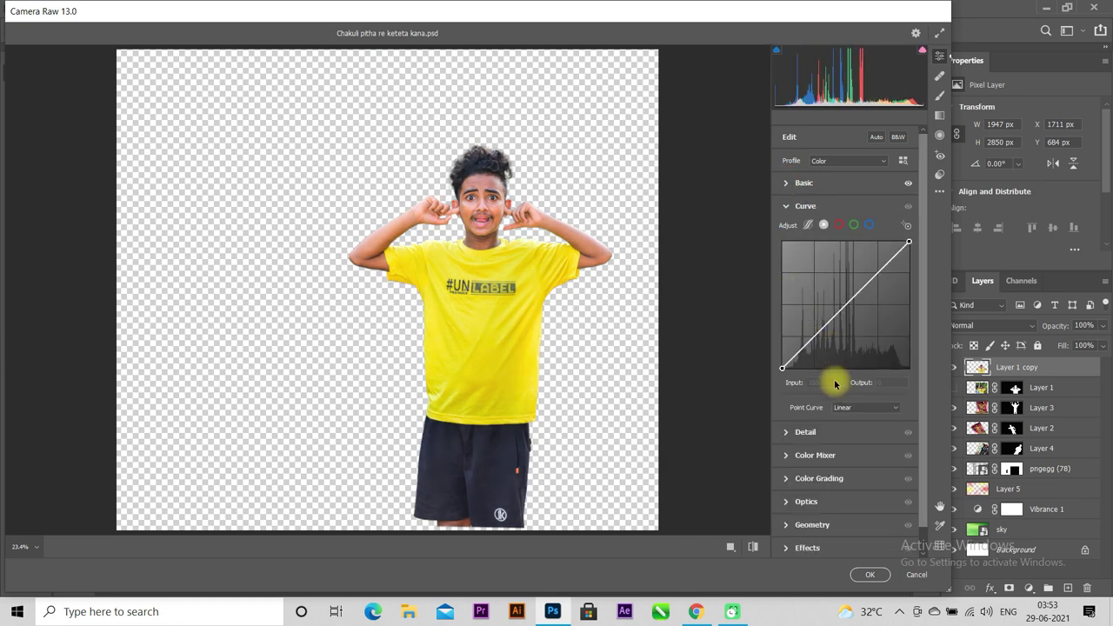
left_click(808, 226)
mouse_move(844, 453)
left_mouse_down()
mouse_move(830, 453)
mouse_move(857, 435)
mouse_move(834, 434)
mouse_move(854, 442)
left_mouse_up()
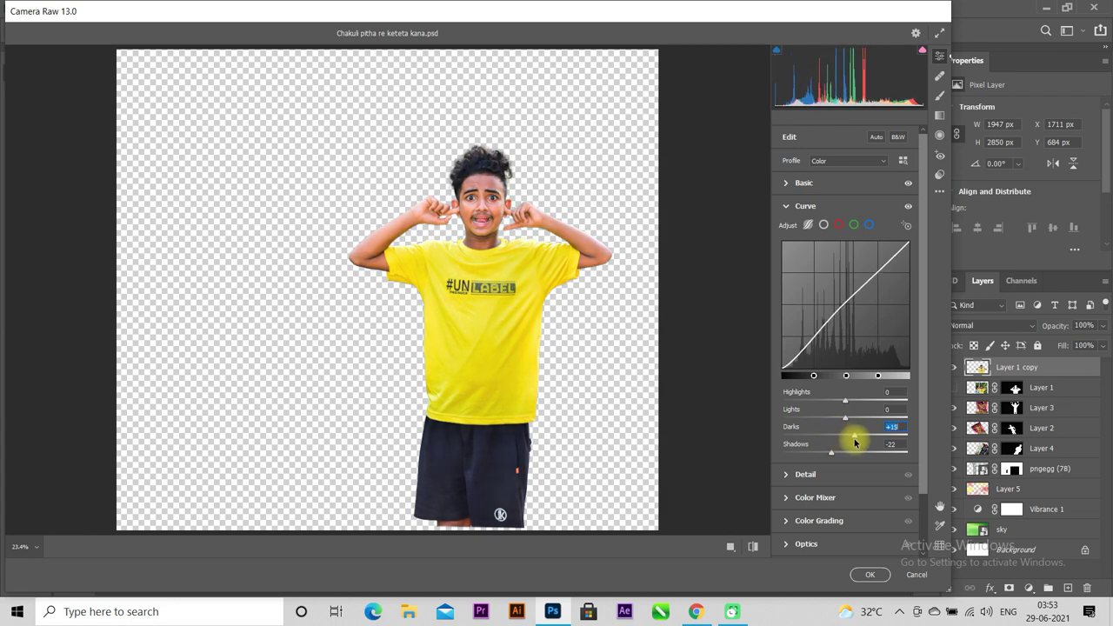
left_click(786, 206)
In Color Mixer, brighten oranges slightly and lower aqua saturation, then apply the grade
left_click(784, 252)
left_click(804, 290)
left_click_drag(850, 352, 870, 343)
left_click(818, 290)
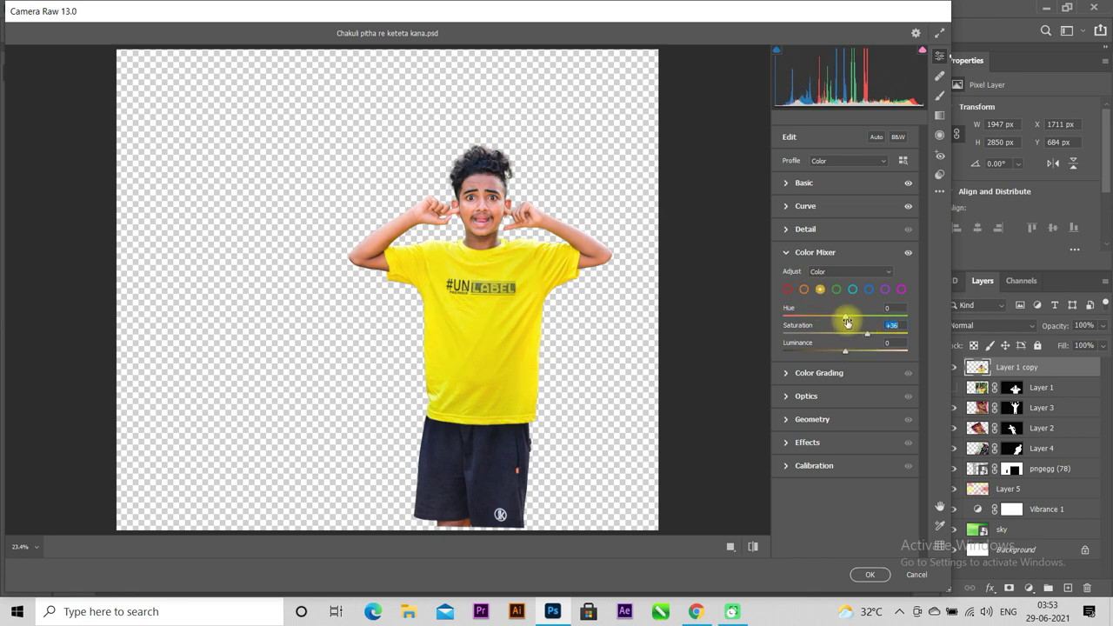
left_click(852, 289)
left_click_drag(845, 335, 833, 343)
left_click(868, 290)
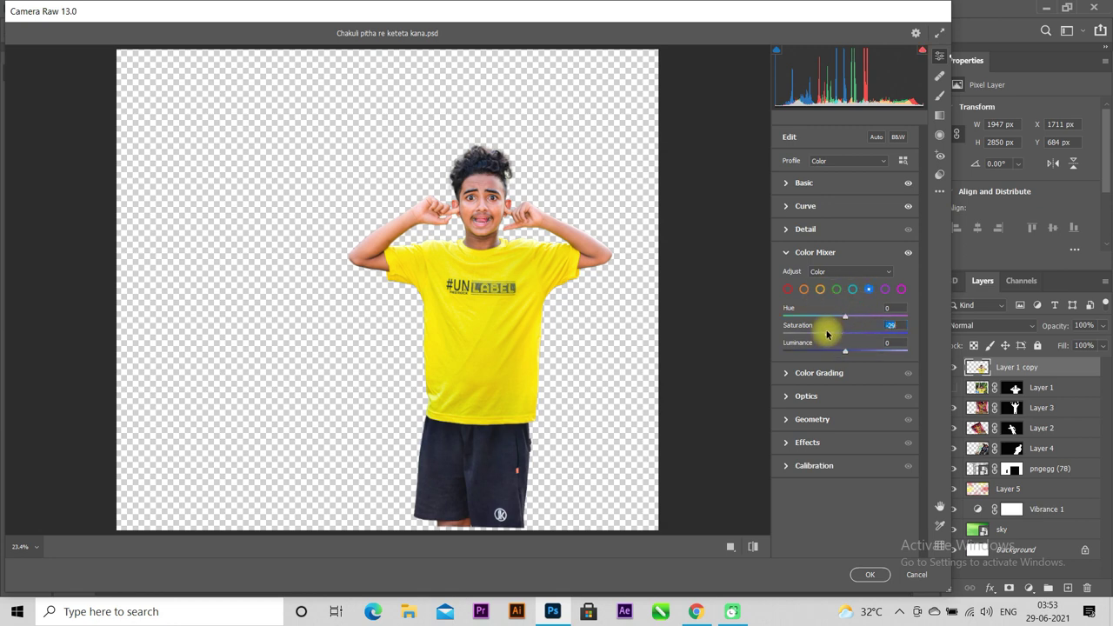
left_click(785, 252)
left_click(868, 574)
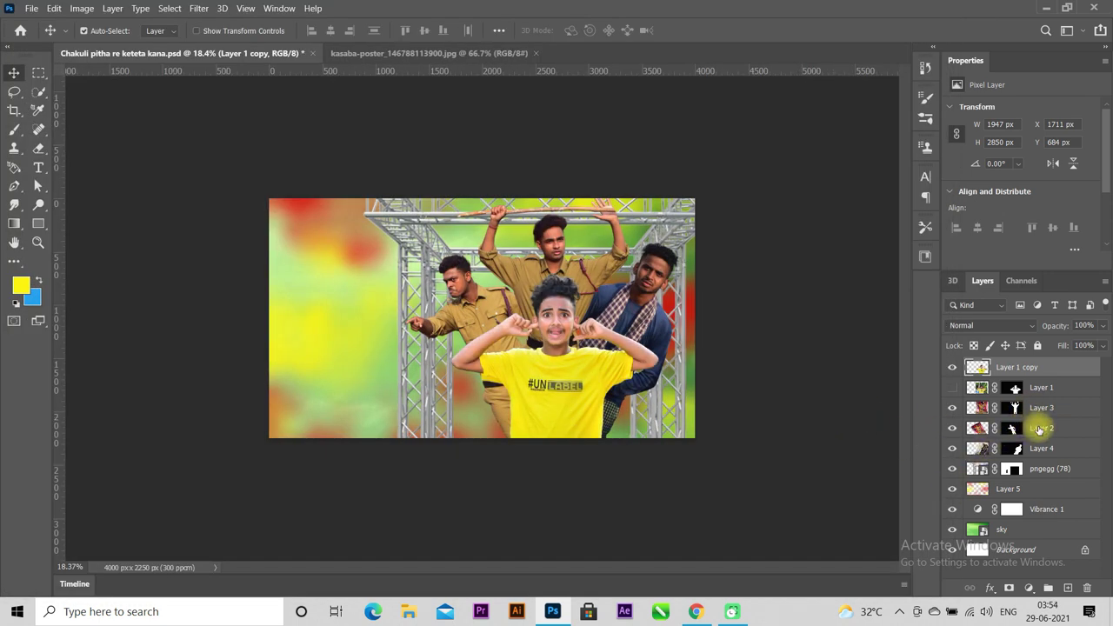
Duplicate the khaki man's Layer 2 with its mask applied and hide the original
left_click(1046, 432)
key("ctrl+j")
right_click(1009, 428)
left_click(1006, 469)
left_click(952, 449)
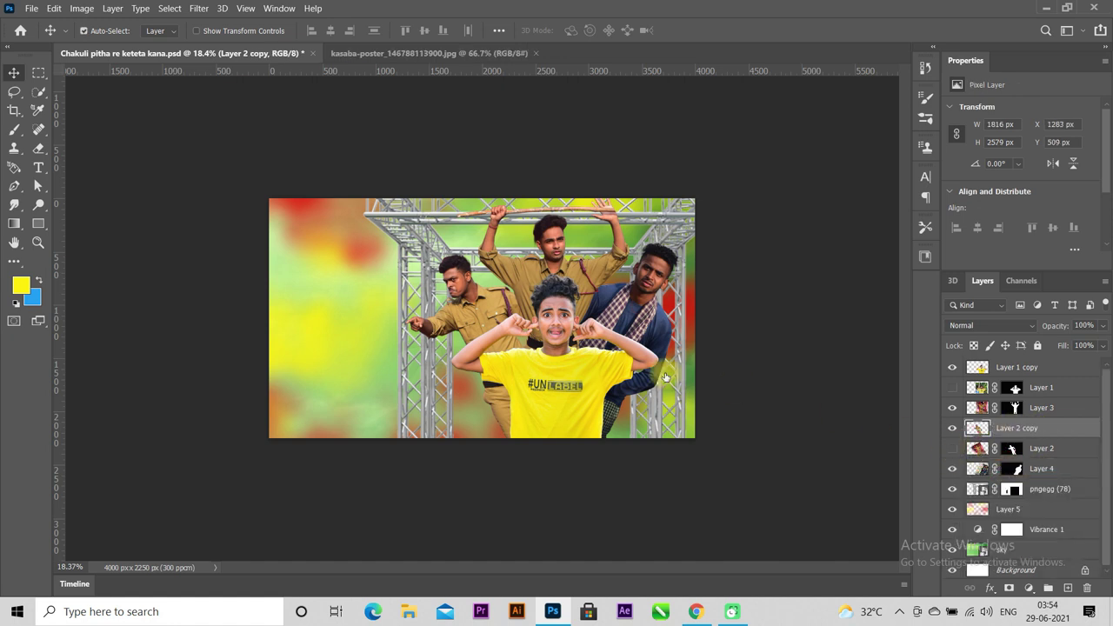
In Camera Raw Basic, set blacks +100, shadows up, highlights down, whites +32, contrast -12, clarity +19
left_click(199, 8)
left_click(228, 108)
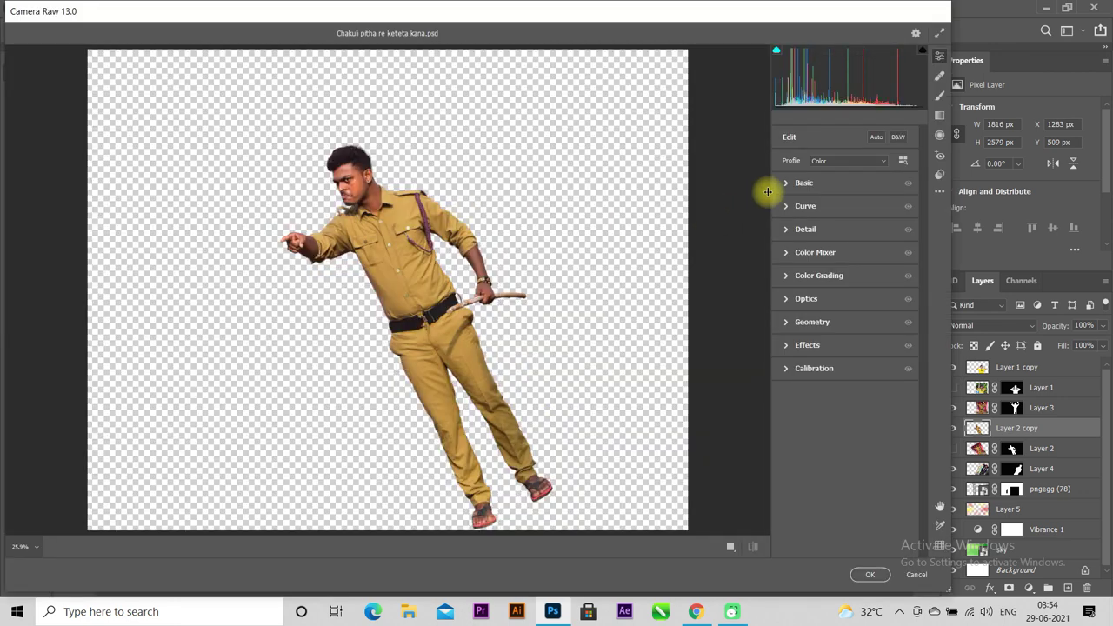
left_click(785, 185)
left_click_drag(844, 363, 909, 363)
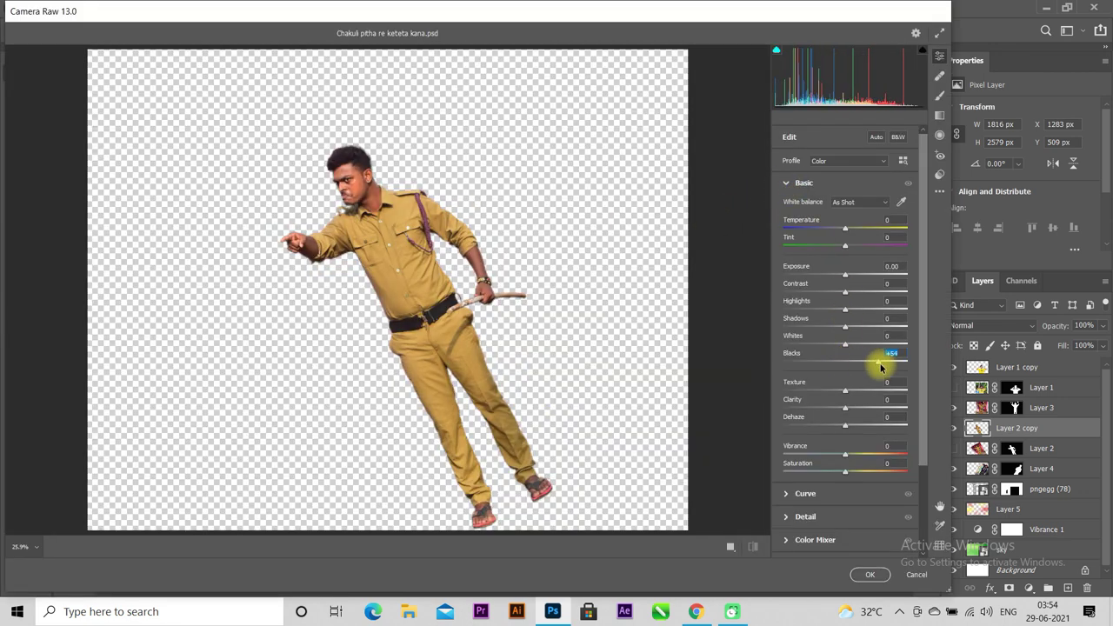
mouse_move(846, 330)
left_mouse_down()
mouse_move(902, 331)
mouse_move(824, 326)
mouse_move(909, 333)
left_mouse_up()
mouse_move(846, 310)
left_mouse_down()
mouse_move(876, 310)
mouse_move(807, 310)
left_mouse_up()
left_click_drag(845, 344, 865, 345)
mouse_move(843, 293)
left_mouse_down()
mouse_move(861, 293)
mouse_move(825, 296)
mouse_move(837, 303)
left_mouse_up()
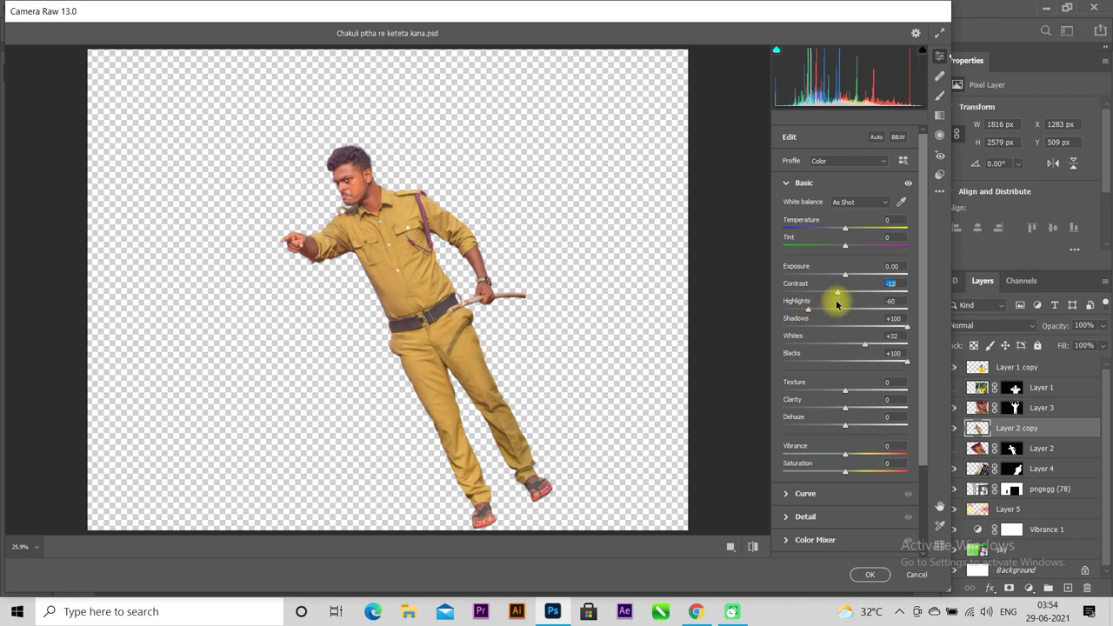
left_click_drag(848, 406, 851, 425)
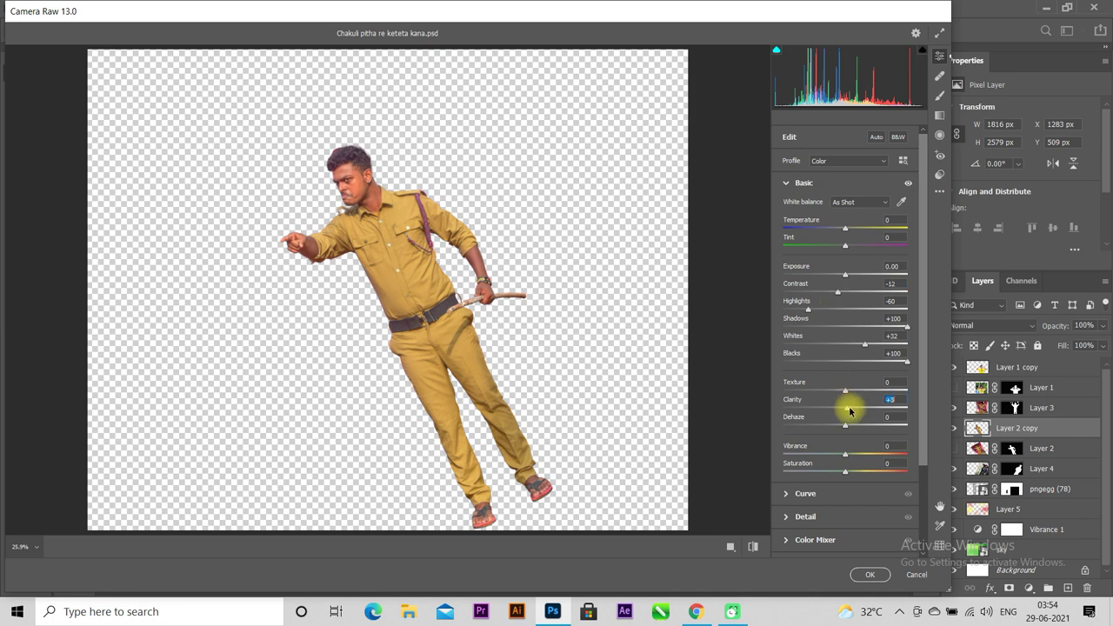
left_click(785, 183)
Adjust the shadows and darks on the parametric tone curve
left_click(786, 206)
left_click(844, 450)
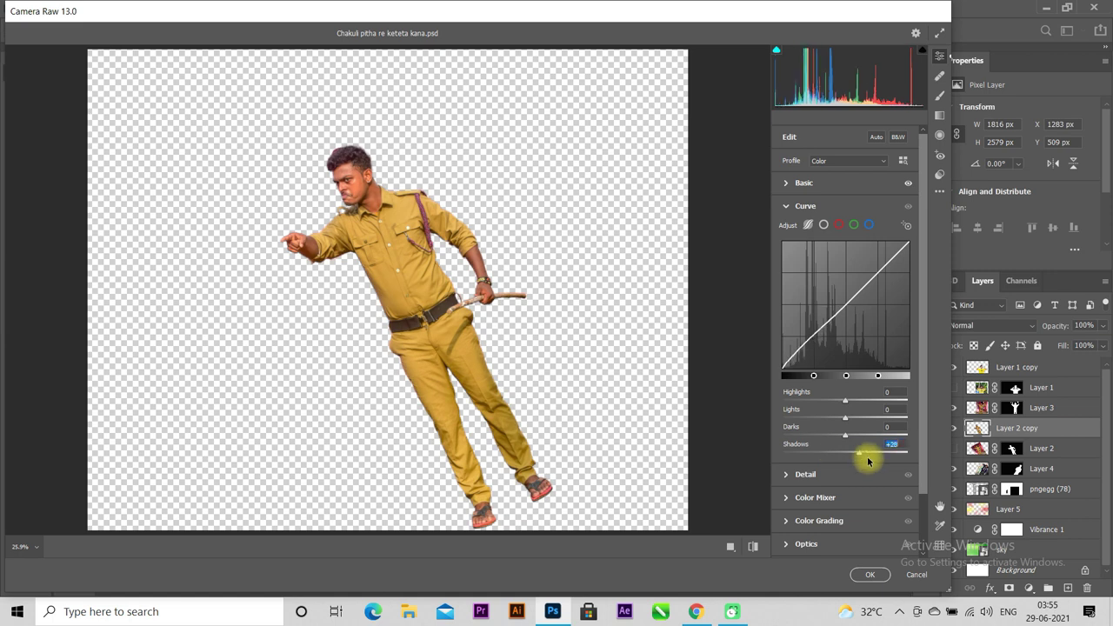
left_click_drag(844, 453, 864, 437)
left_click(787, 206)
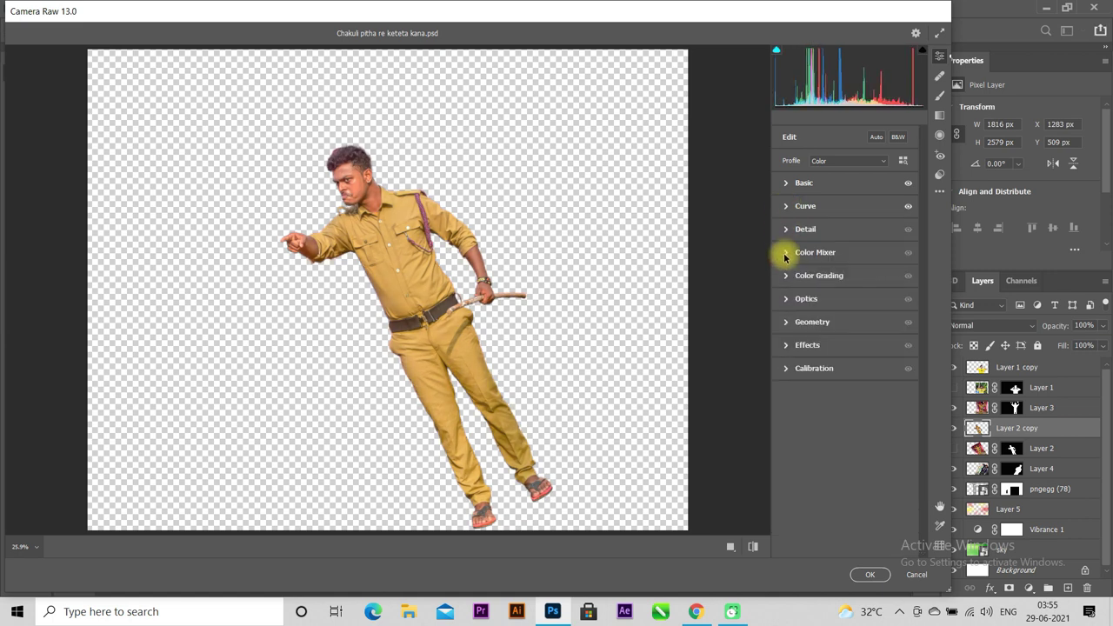
In Color Mixer, reduce red saturation and strongly desaturate the yellow and green tones
left_click(785, 252)
left_click(789, 291)
mouse_move(842, 334)
left_mouse_down()
mouse_move(864, 335)
mouse_move(840, 336)
left_mouse_up()
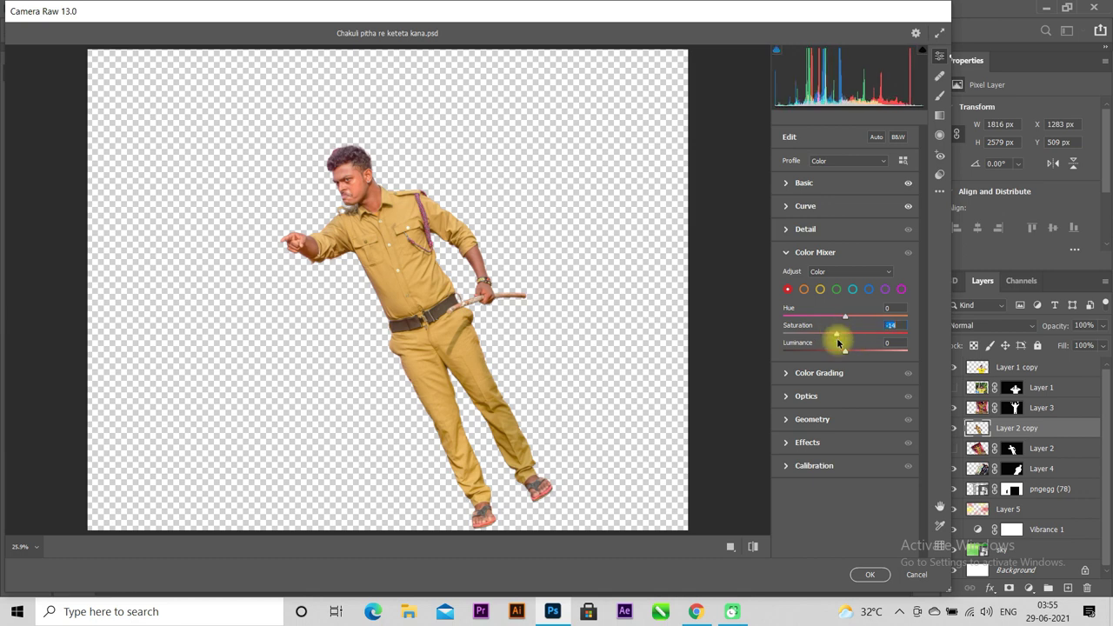
left_click(804, 290)
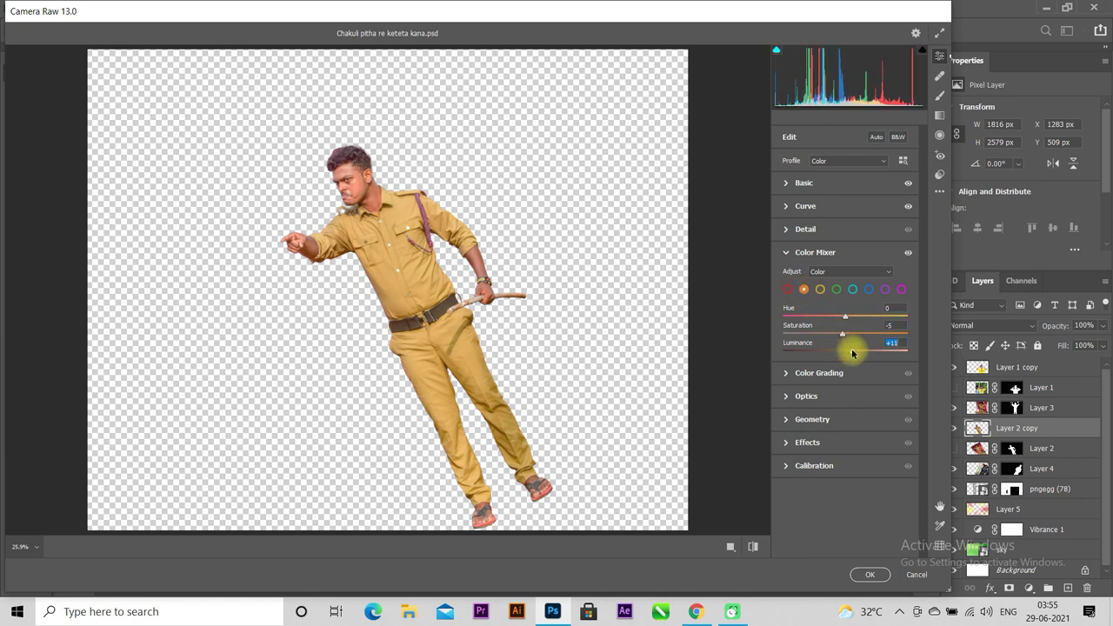
left_click(785, 252)
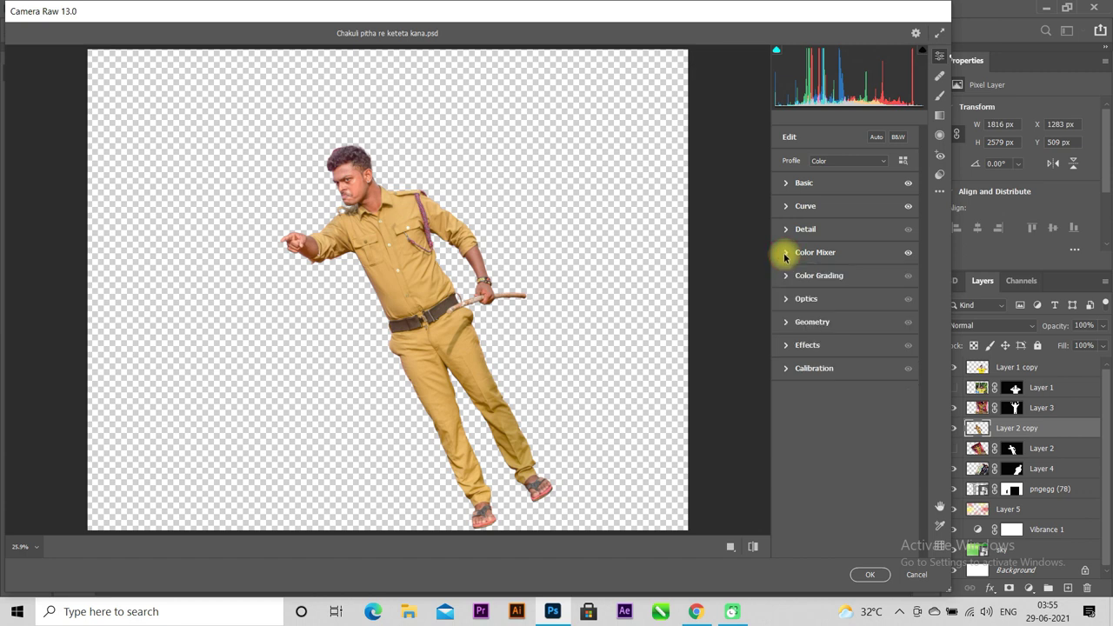
left_click(784, 254)
left_click_drag(844, 337, 830, 338)
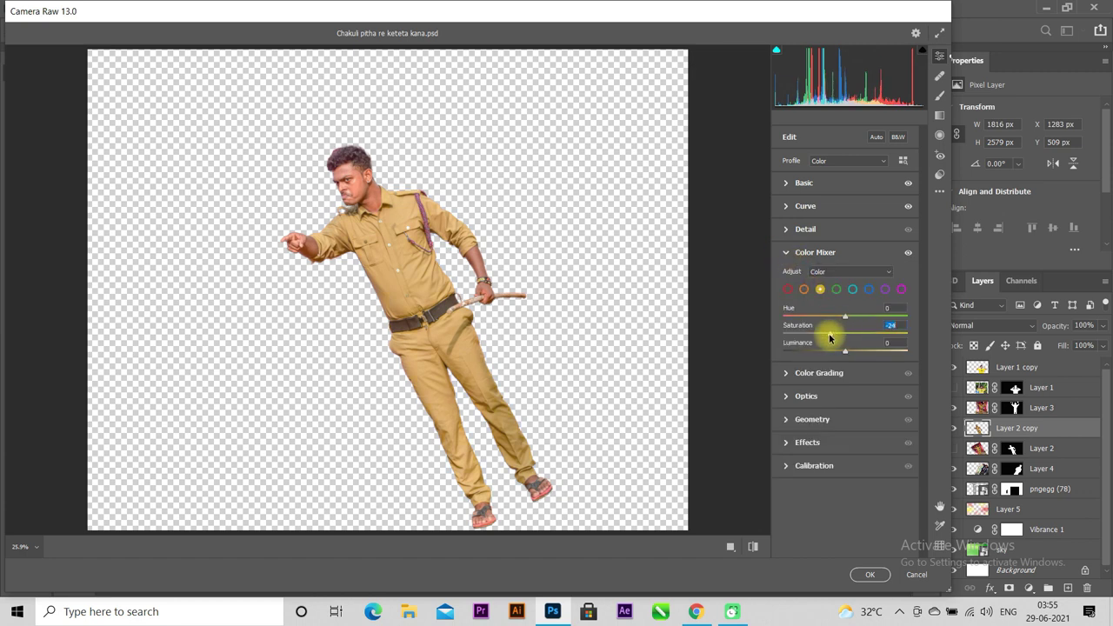
left_click(835, 288)
mouse_move(844, 334)
left_mouse_down()
mouse_move(941, 342)
mouse_move(795, 341)
mouse_move(824, 347)
mouse_move(753, 319)
left_mouse_up()
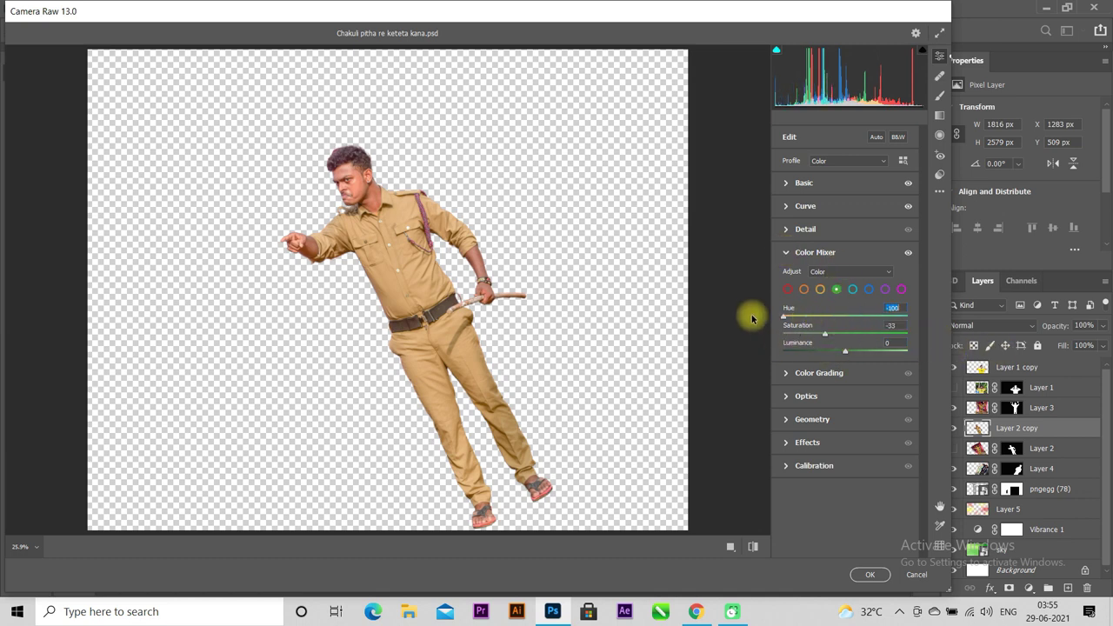
left_click(786, 253)
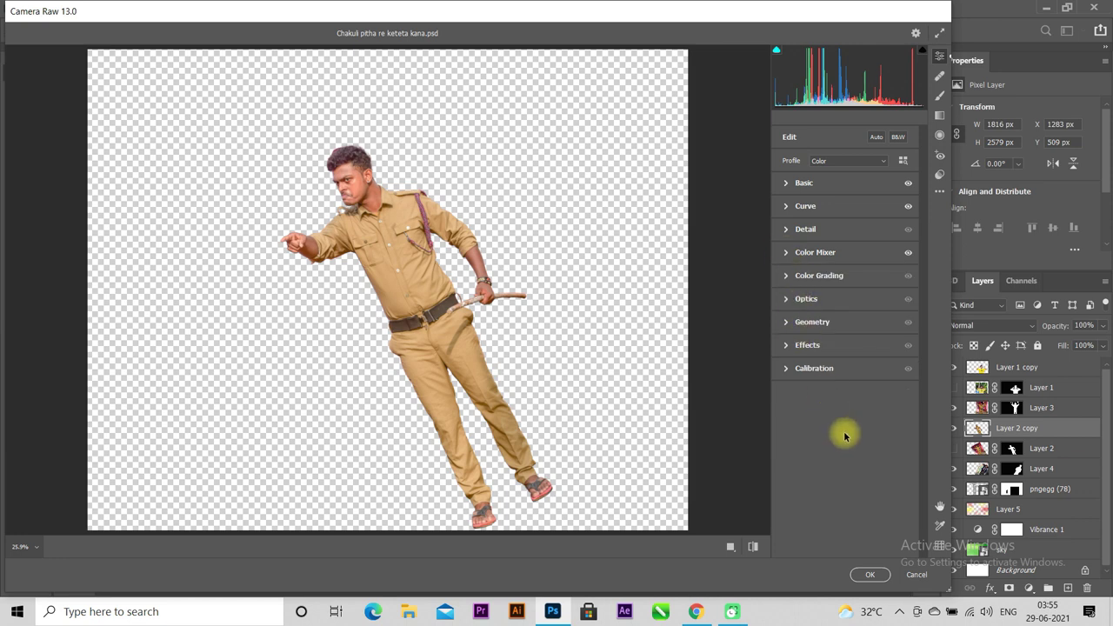
Boost purple saturation to maximum and magenta to +64, then apply the Camera Raw edits
left_click(785, 253)
left_click(884, 289)
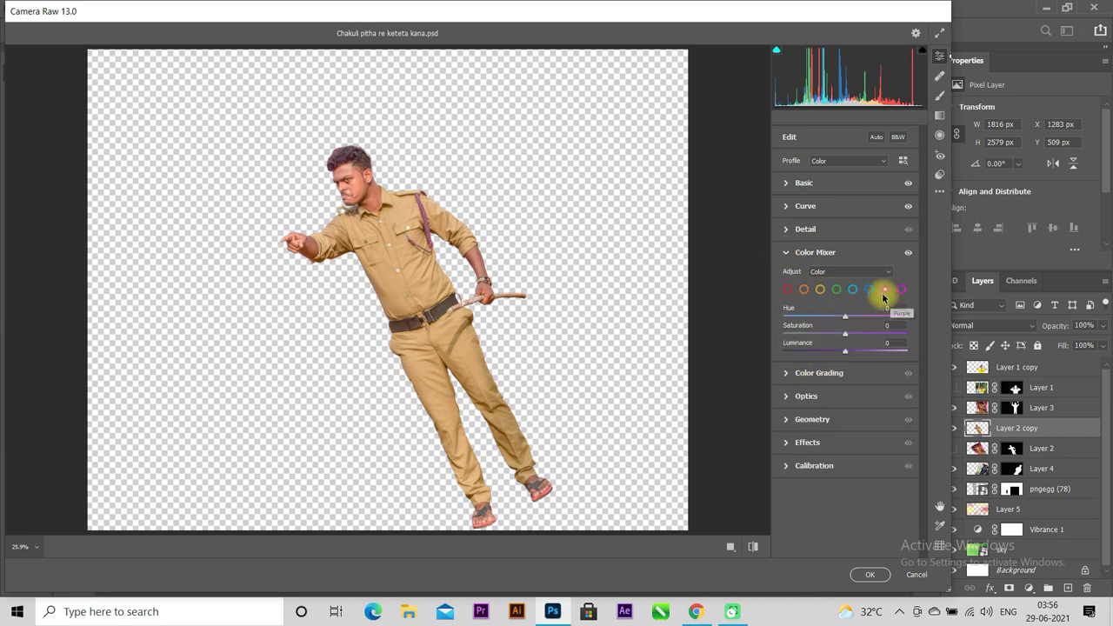
left_click_drag(844, 334, 917, 348)
left_click(900, 288)
left_click_drag(844, 334, 883, 343)
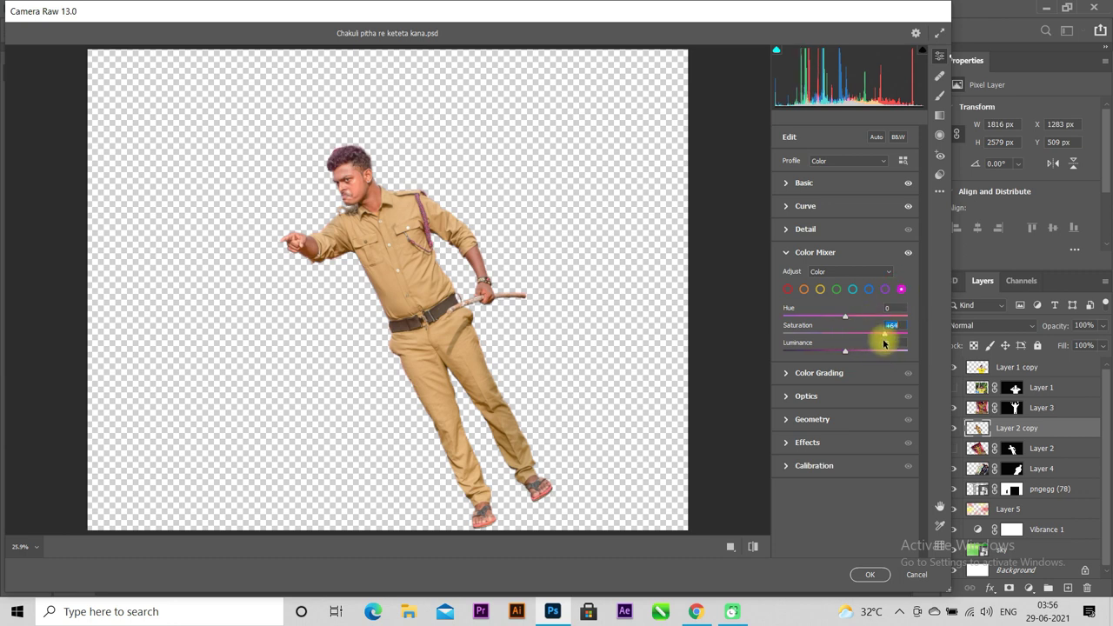
left_click(793, 253)
left_click(869, 574)
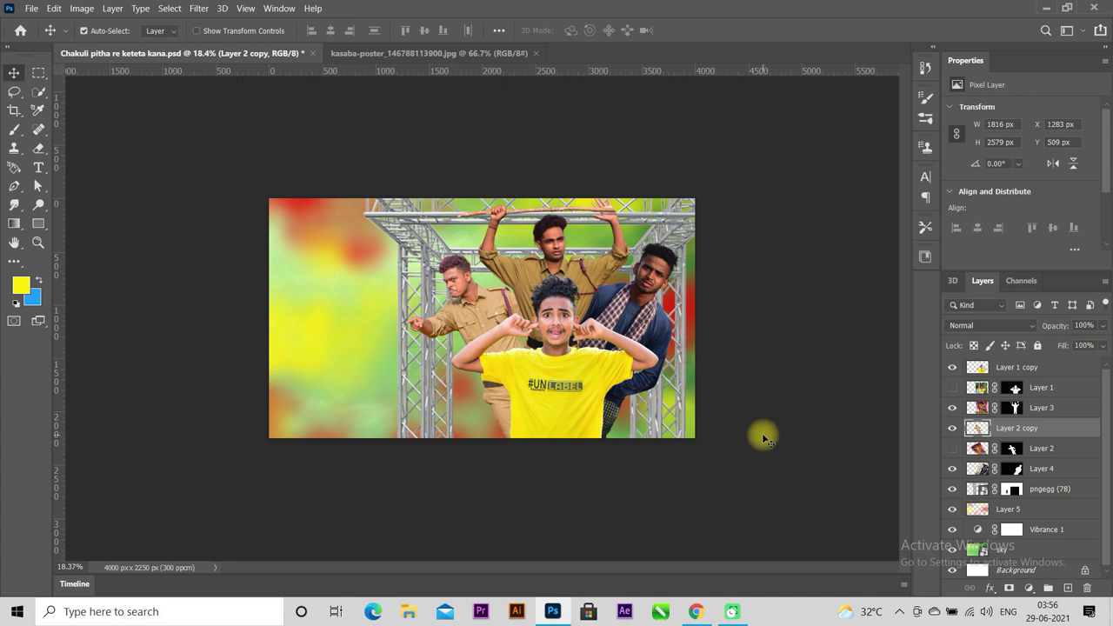
Duplicate the stick-holding man's Layer 3 with its mask applied and hide the original
left_click(1053, 408)
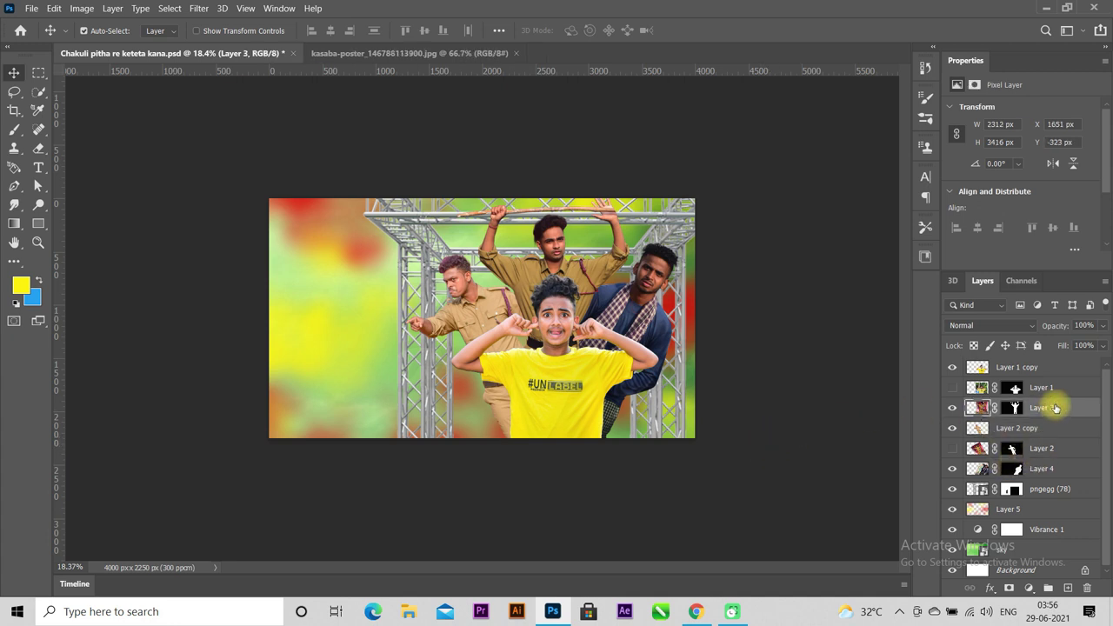
key("ctrl+j")
right_click(1014, 408)
left_click(965, 434)
left_click(952, 427)
In Camera Raw Basic, lift blacks and shadows, lower highlights, raise whites, add contrast and clarity
left_click(199, 8)
left_click(235, 110)
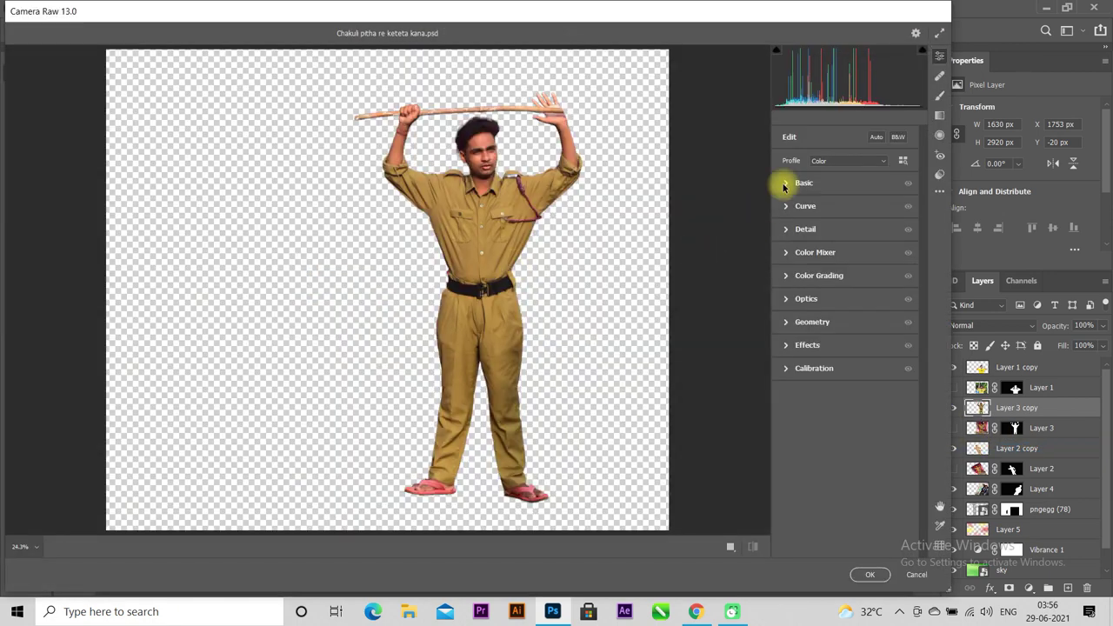
left_click(786, 183)
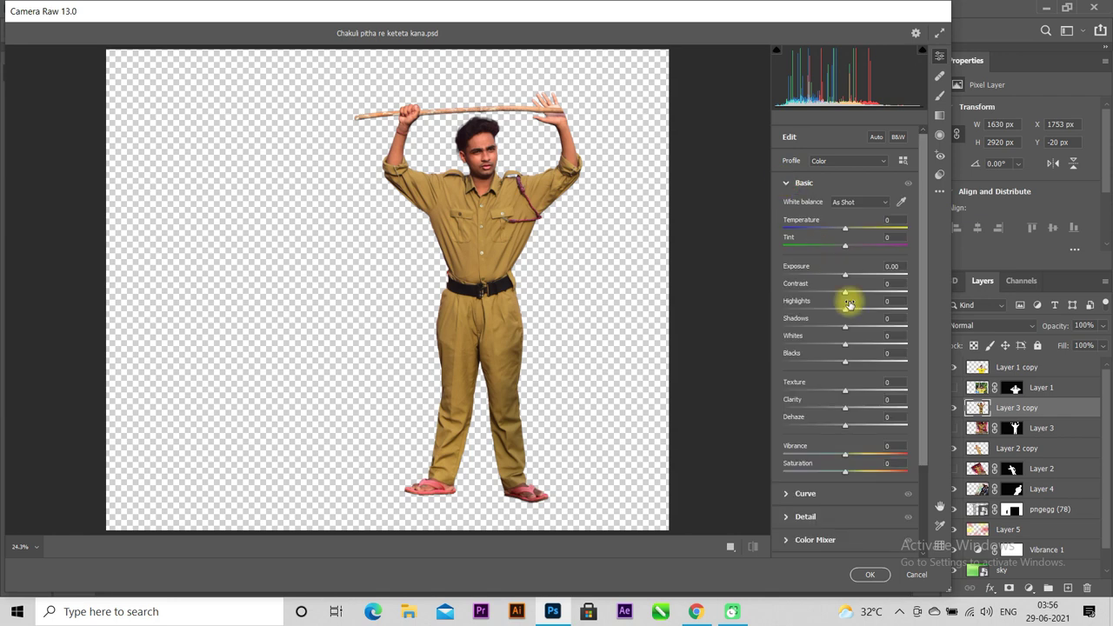
left_click_drag(844, 360, 924, 372)
left_click_drag(844, 325, 913, 339)
left_click_drag(843, 310, 809, 310)
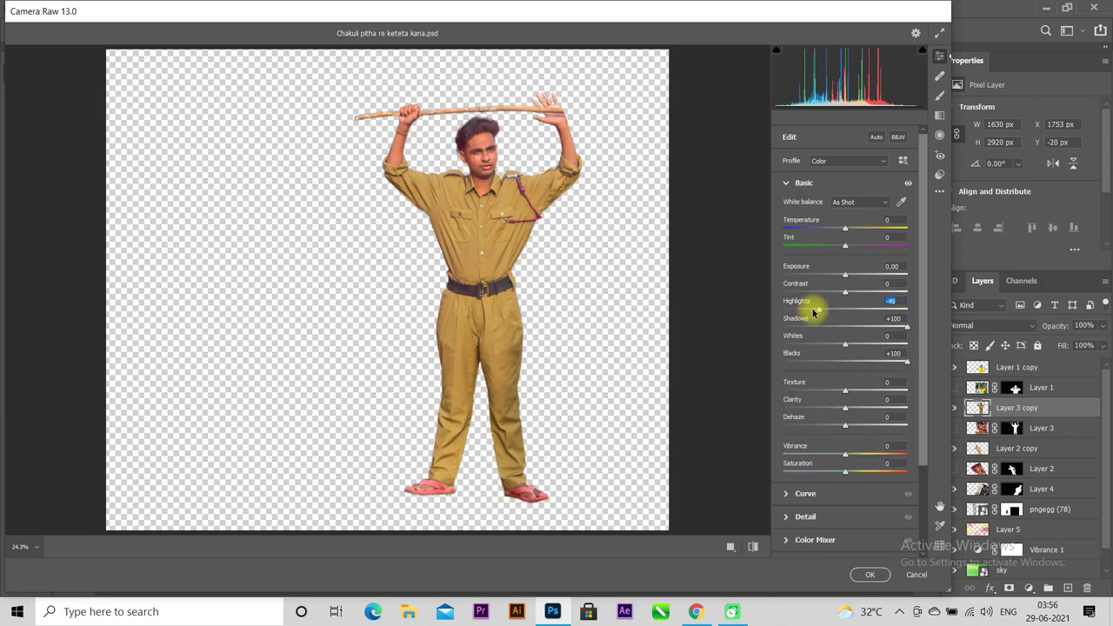
left_click_drag(844, 343, 859, 348)
left_click_drag(844, 292, 853, 292)
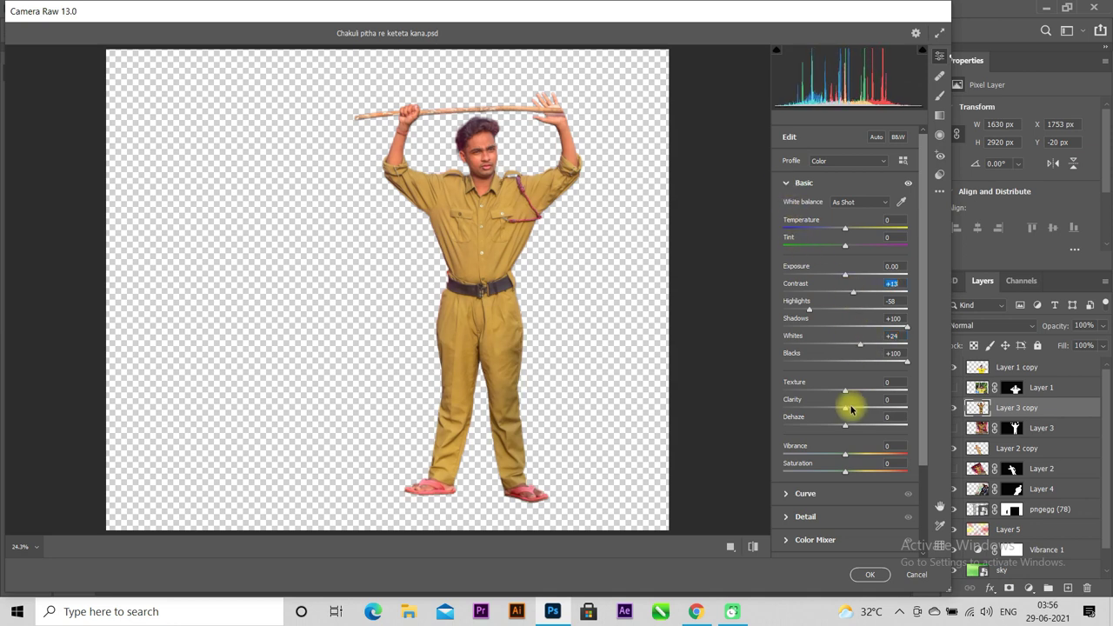
left_click_drag(845, 410, 857, 413)
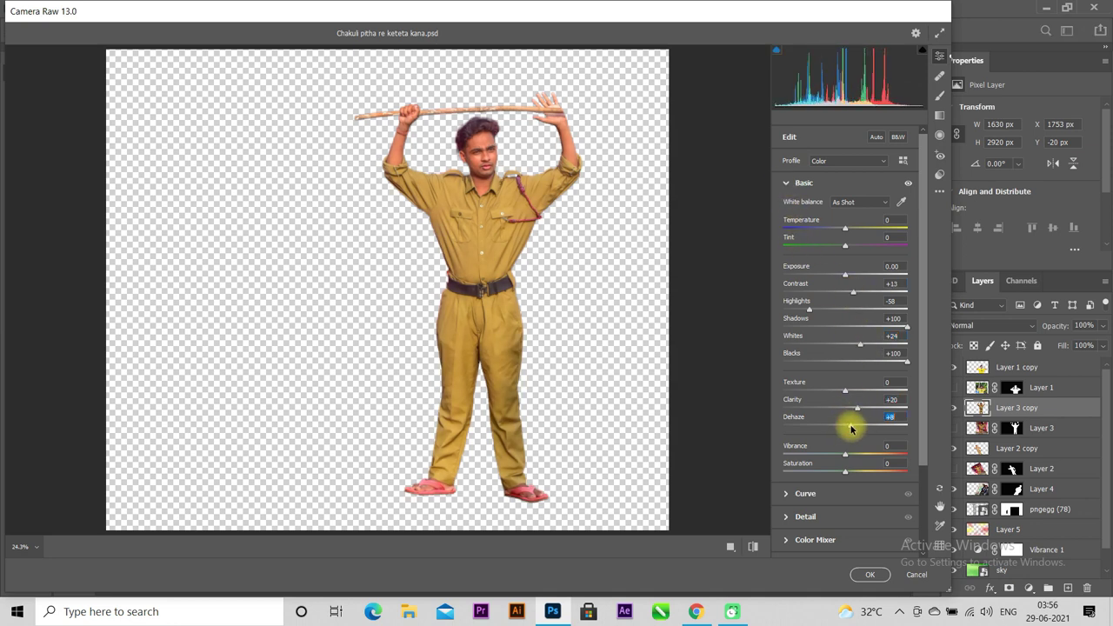
left_click(786, 182)
Darken the deep shadows on the tone curve
left_click(786, 205)
left_click_drag(844, 452, 874, 440)
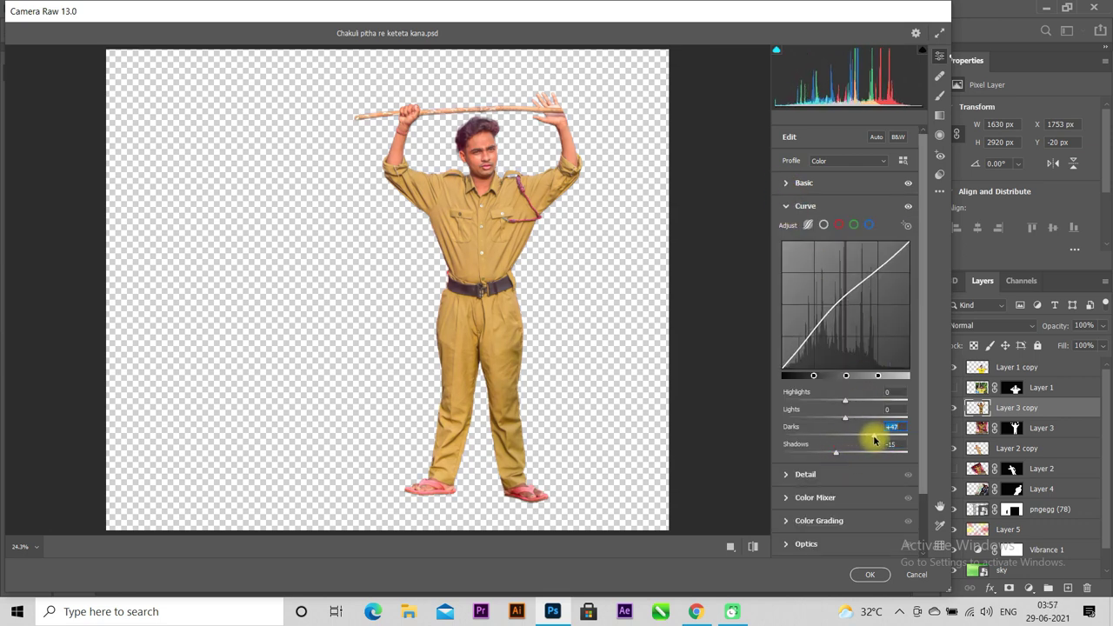
left_click(787, 206)
In Color Mixer, brighten oranges slightly and raise purple saturation to +50, then apply
left_click(786, 251)
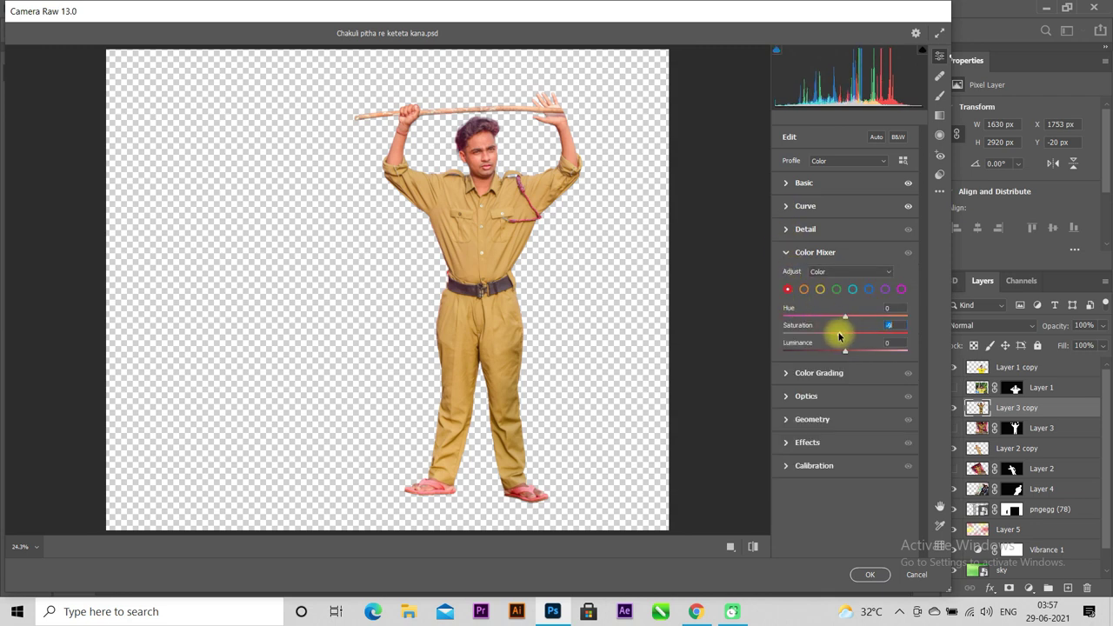
left_click(802, 290)
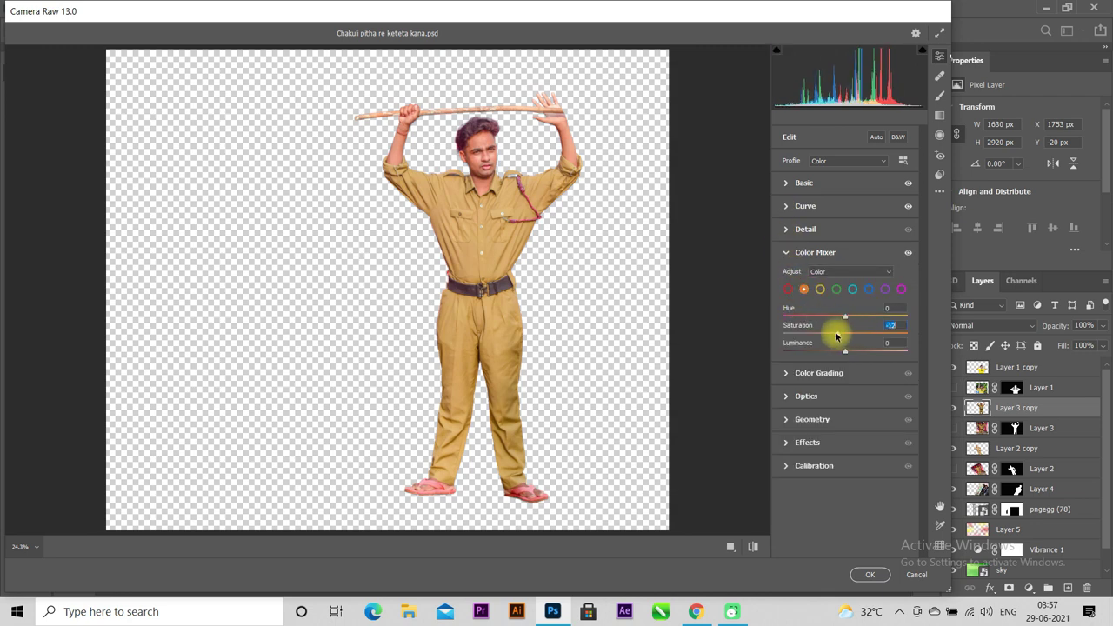
left_click(820, 290)
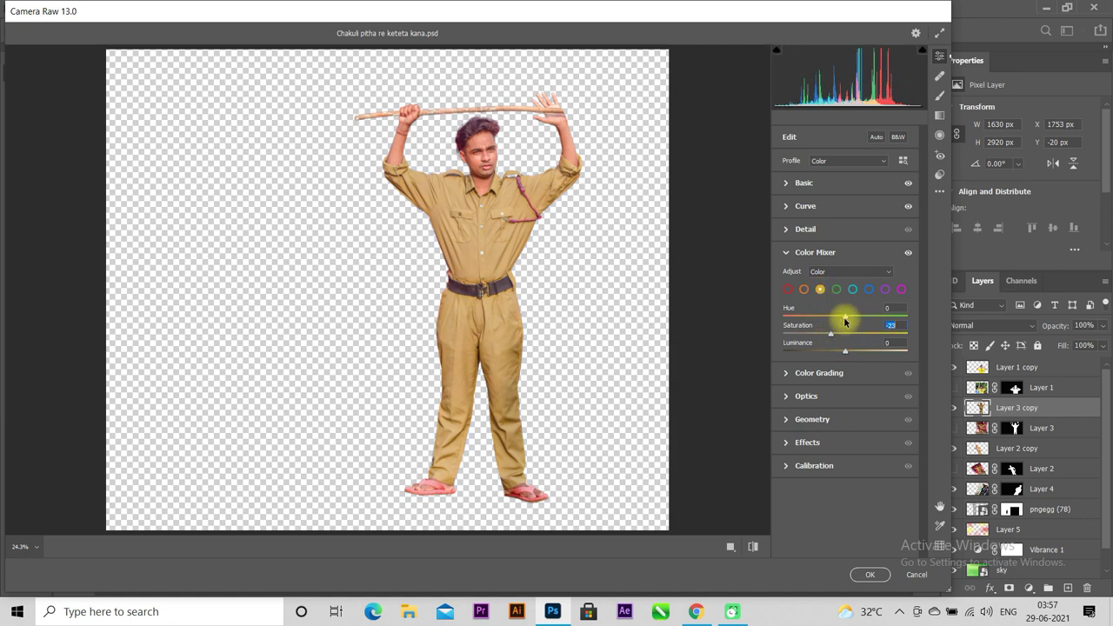
left_click(803, 289)
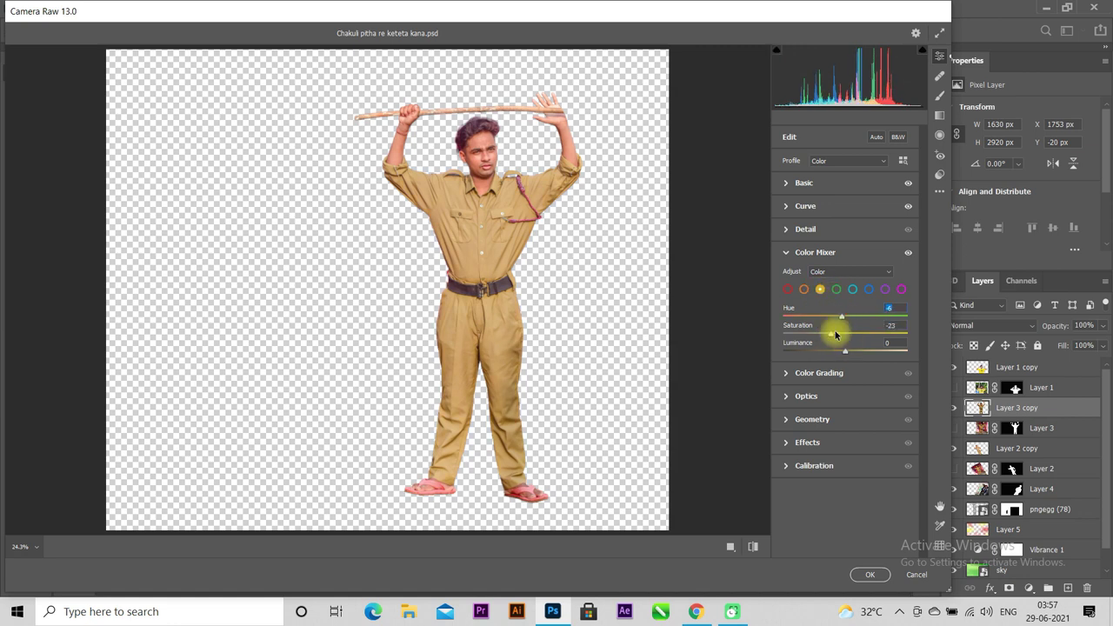
left_click(852, 352)
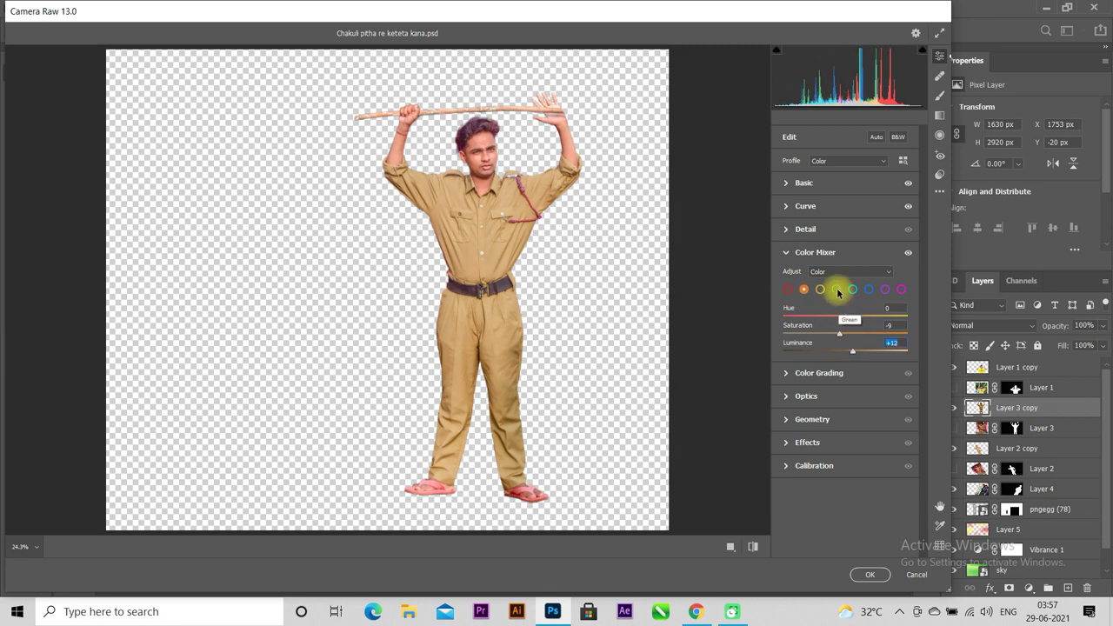
left_click(884, 289)
left_click_drag(844, 333, 872, 335)
left_click(900, 288)
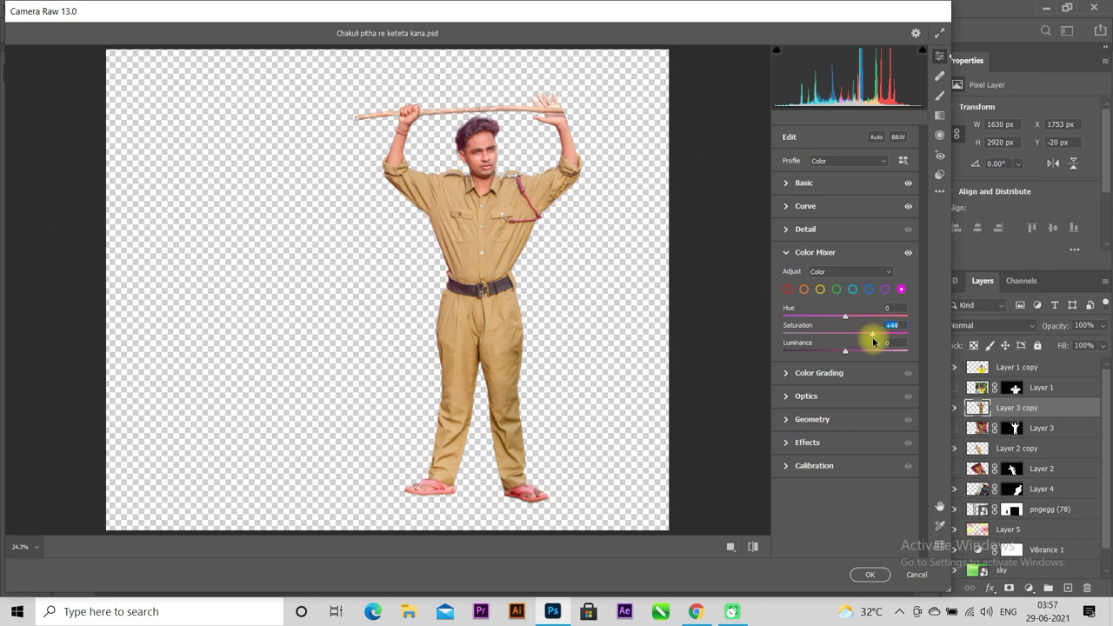
left_click(785, 252)
left_click(870, 574)
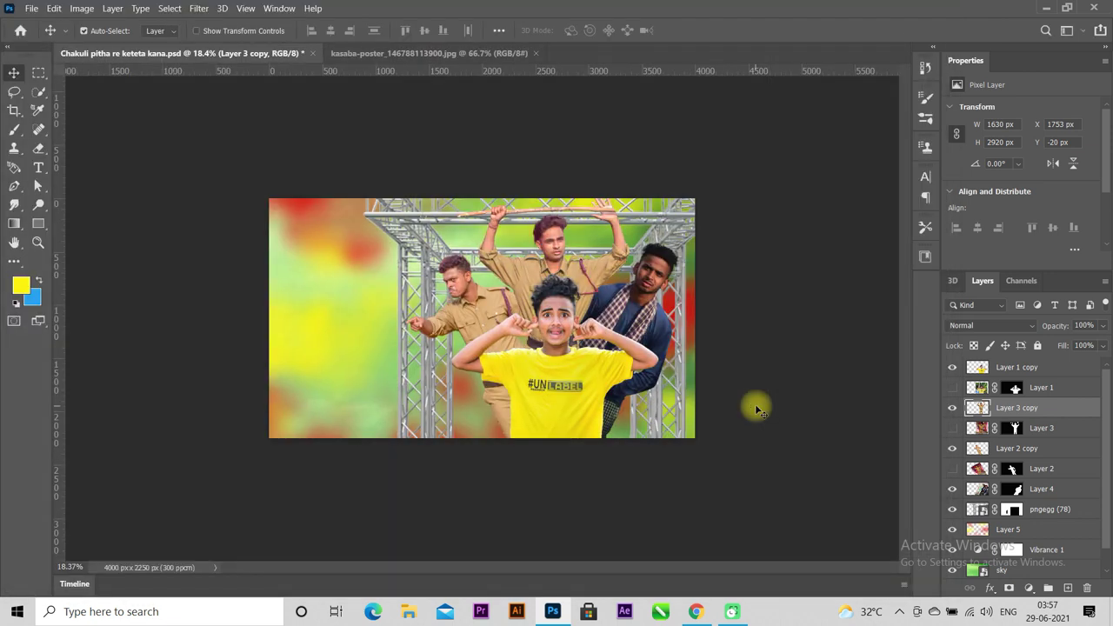
Duplicate Layer 4, apply the mask to the copy, and hide the original Layer 4
left_click(666, 335)
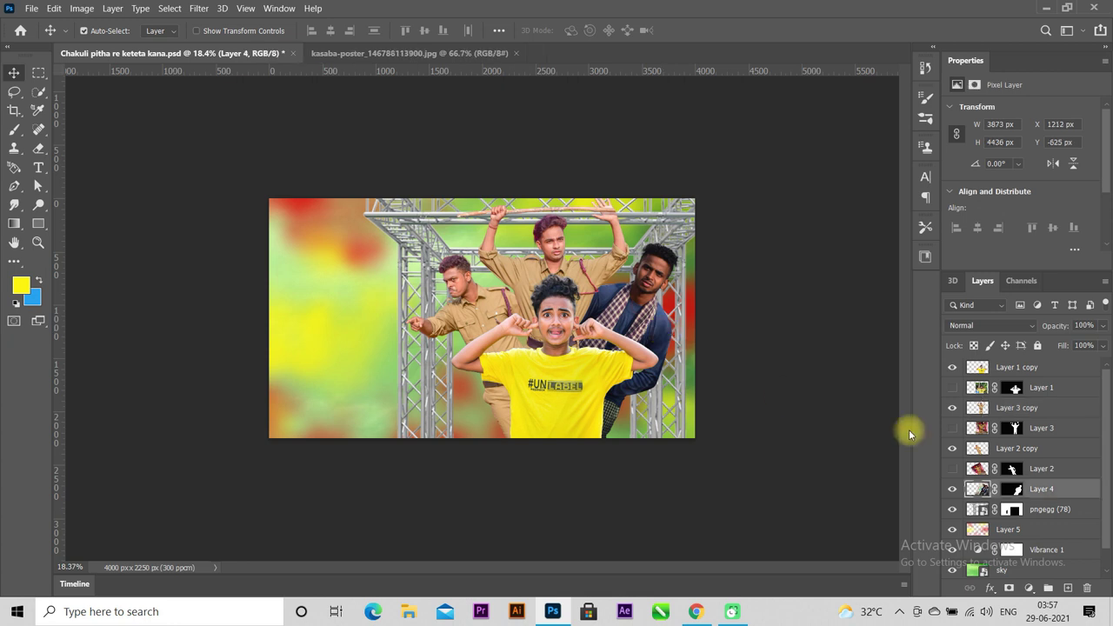
key("ctrl+j")
right_click(1013, 488)
left_click(992, 395)
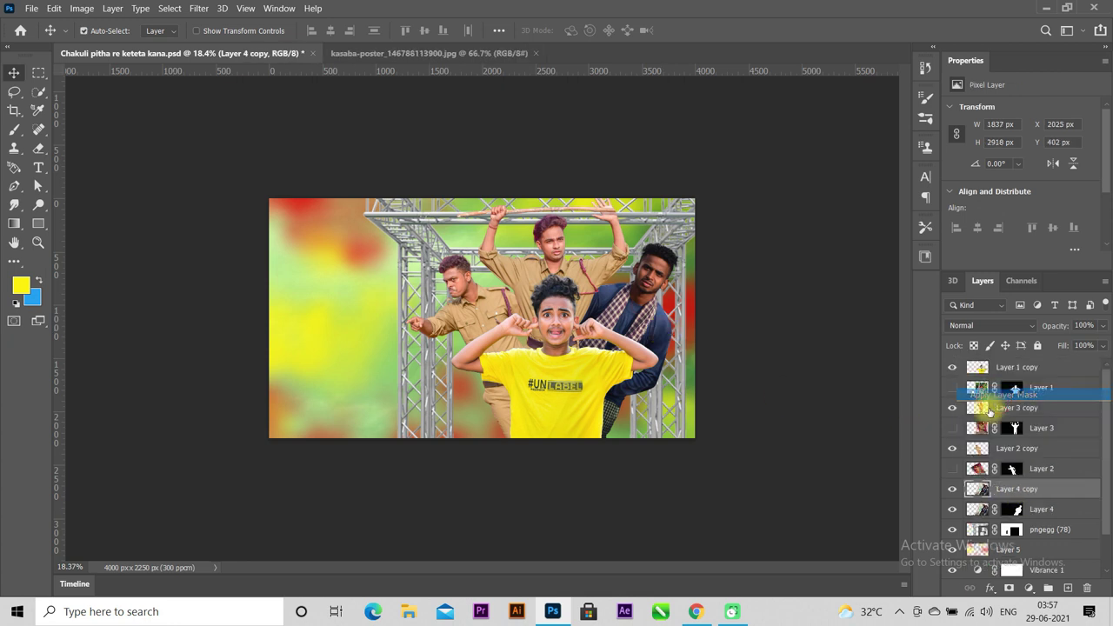
left_click(951, 509)
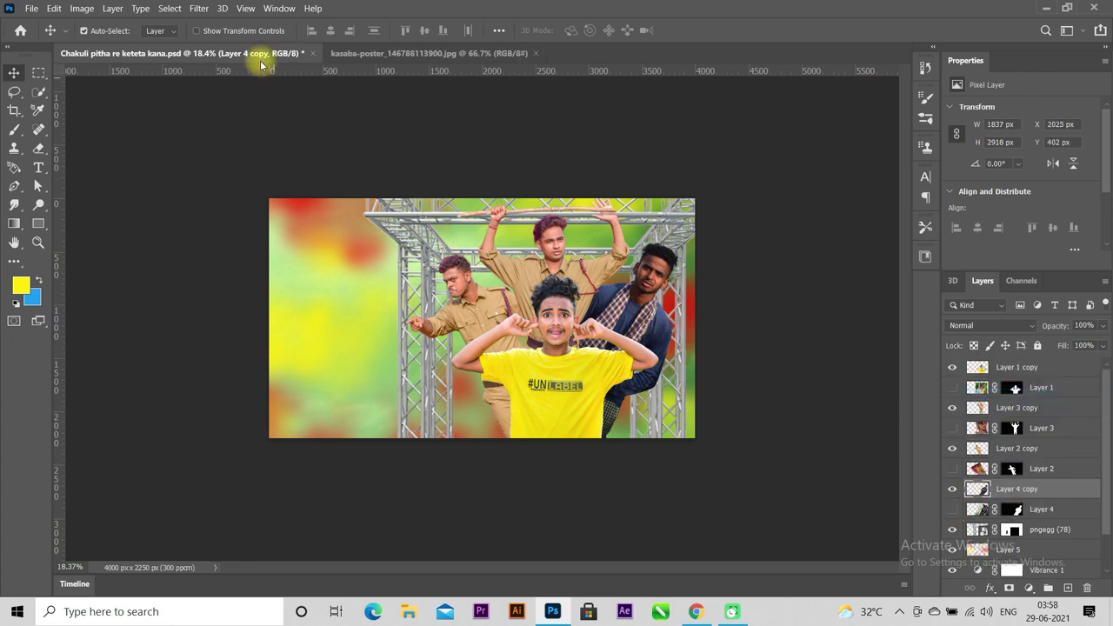
In Camera Raw, lift blacks and shadows, lower highlights, raise whites, add contrast and clarity
left_click(198, 8)
left_click(226, 106)
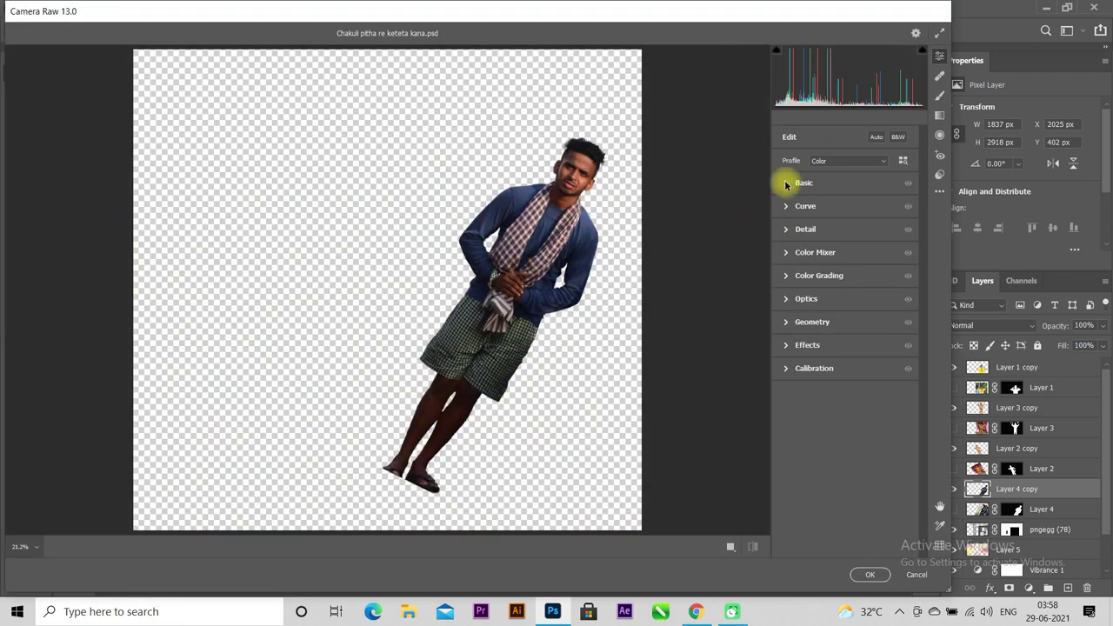
left_click(786, 182)
left_click_drag(840, 360, 983, 378)
left_click_drag(849, 322, 965, 333)
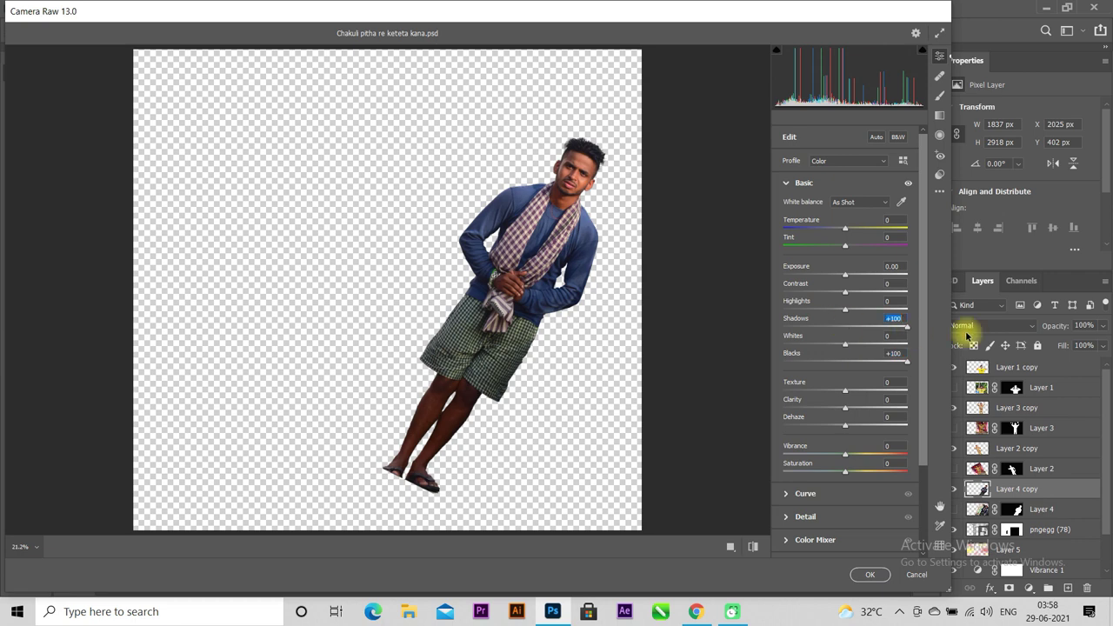
left_click_drag(838, 310, 812, 306)
left_click_drag(844, 345, 867, 346)
mouse_move(847, 294)
left_mouse_down()
mouse_move(822, 293)
mouse_move(852, 298)
left_mouse_up()
mouse_move(844, 407)
left_mouse_down()
mouse_move(855, 407)
mouse_move(833, 429)
left_mouse_up()
Darken the deep shadows on the Camera Raw tone curve
left_click(786, 182)
left_click(785, 205)
mouse_move(845, 450)
left_mouse_down()
mouse_move(826, 447)
mouse_move(861, 457)
mouse_move(838, 461)
mouse_move(864, 440)
left_mouse_up()
left_click(786, 205)
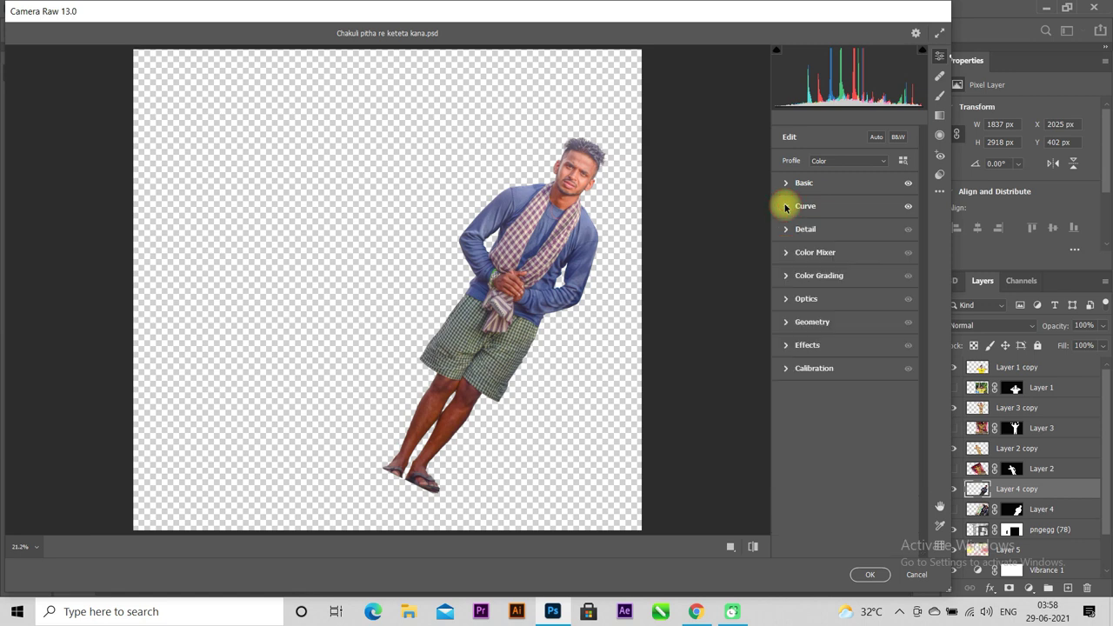
In the Color Mixer, desaturate the reds and yellows and maximise the yellow luminance
left_click(785, 252)
left_click(787, 288)
mouse_move(839, 336)
left_mouse_down()
mouse_move(864, 340)
mouse_move(830, 336)
left_mouse_up()
left_click(803, 288)
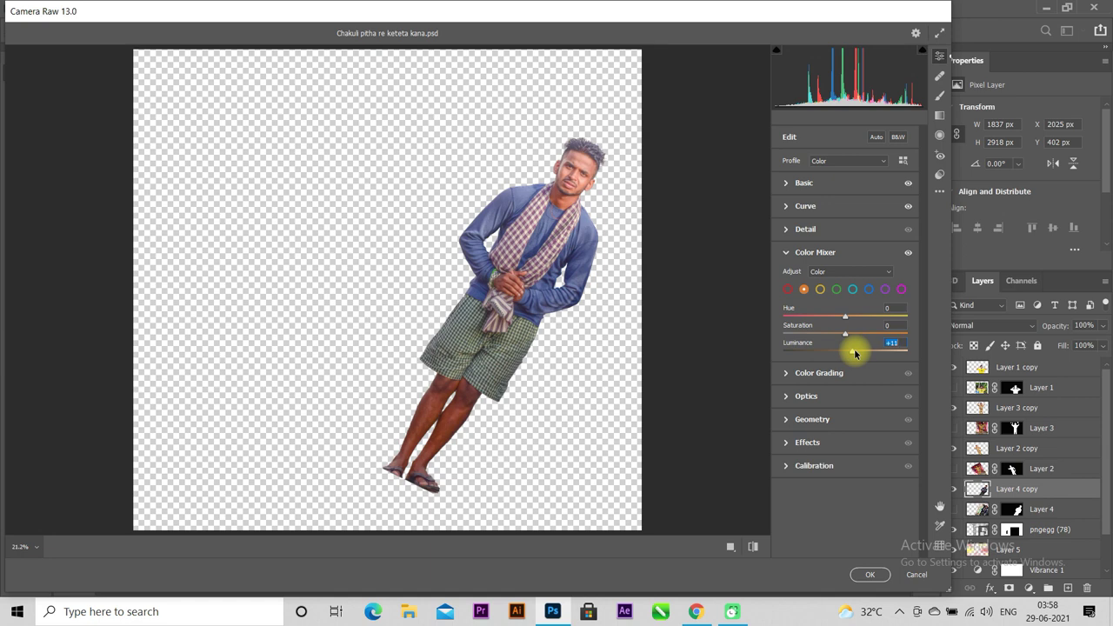
left_click(819, 288)
mouse_move(844, 334)
left_mouse_down()
mouse_move(881, 341)
mouse_move(784, 348)
mouse_move(949, 362)
mouse_move(811, 365)
left_mouse_up()
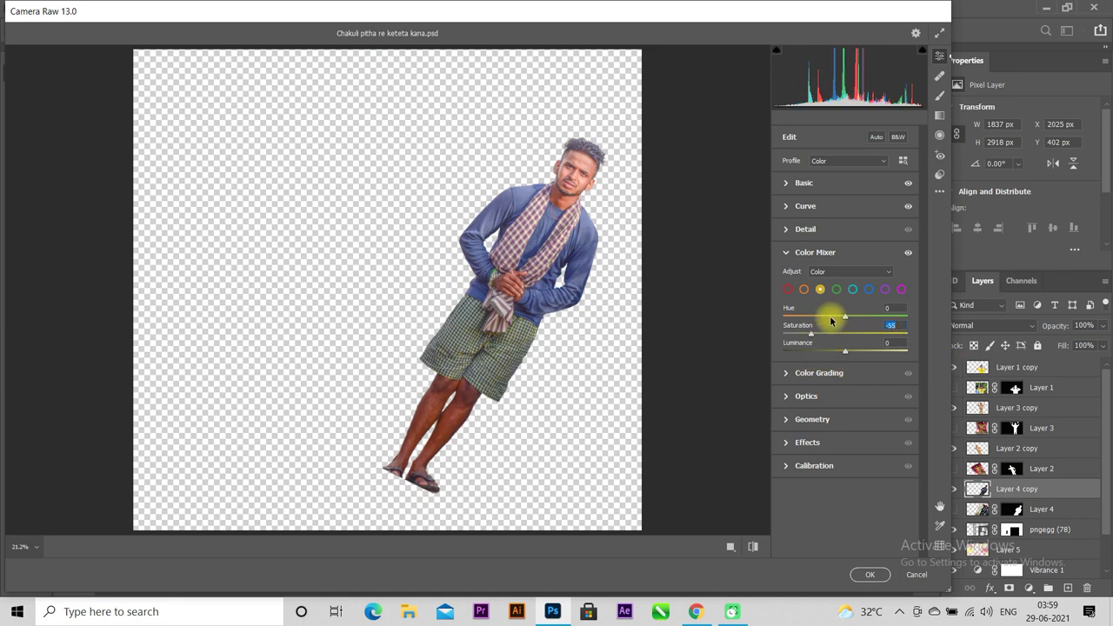
left_click_drag(846, 349, 910, 361)
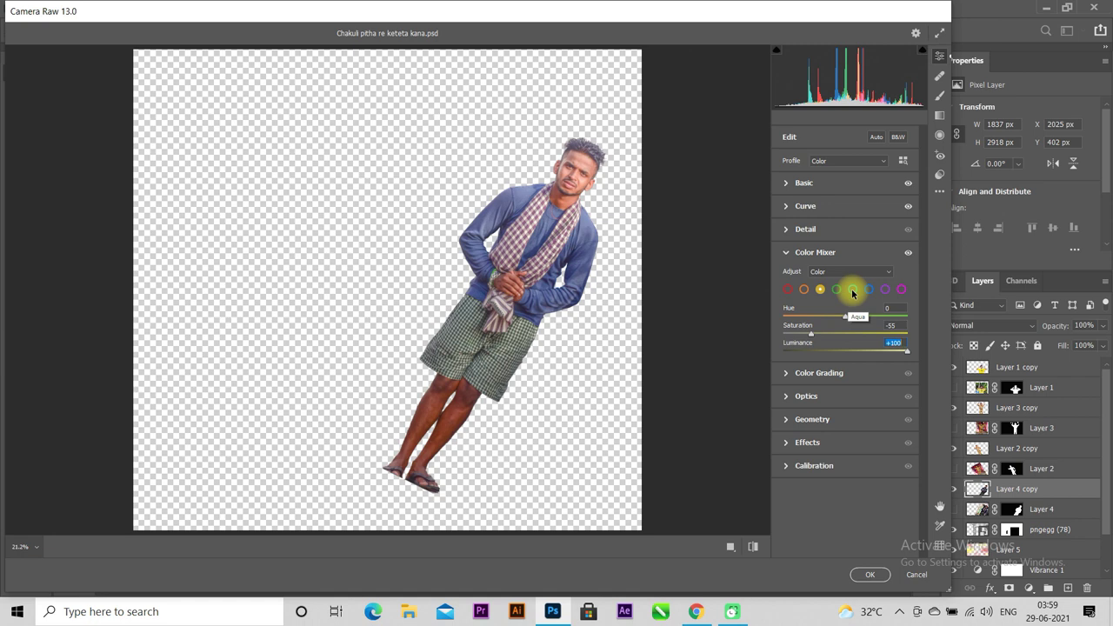
Boost aqua saturation to +62, adjust the blue, purple and orange hues, and apply Camera Raw
left_click(852, 290)
mouse_move(844, 327)
left_mouse_down()
mouse_move(912, 341)
mouse_move(878, 352)
mouse_move(912, 345)
mouse_move(824, 355)
mouse_move(859, 360)
mouse_move(785, 356)
mouse_move(895, 362)
mouse_move(881, 366)
left_mouse_up()
left_click(870, 290)
left_click(885, 289)
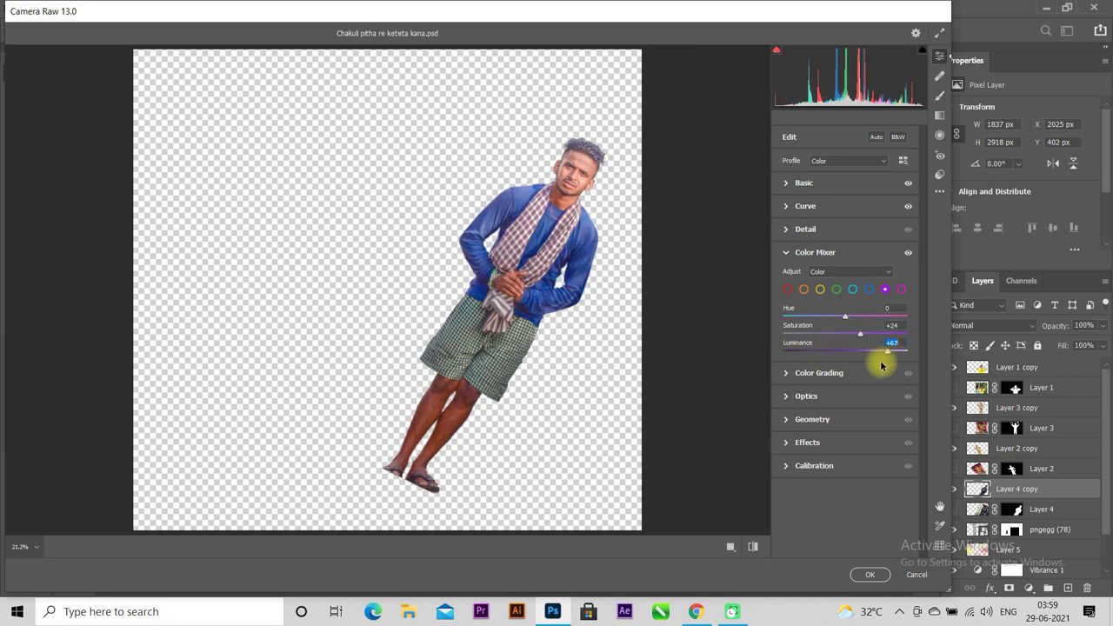
left_click(803, 290)
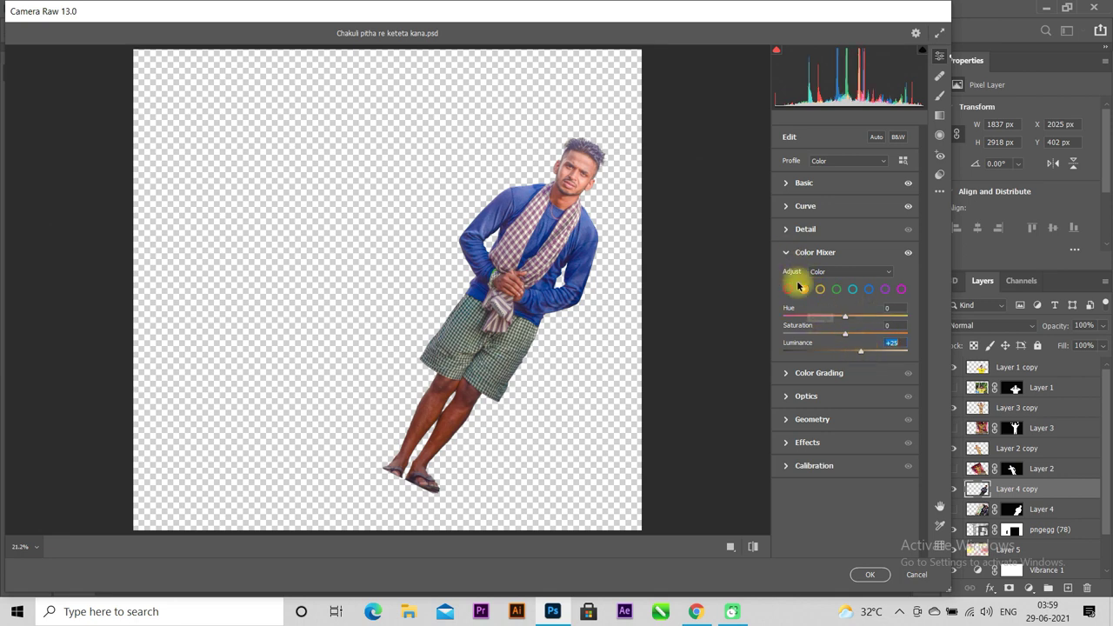
left_click(786, 252)
left_click(869, 572)
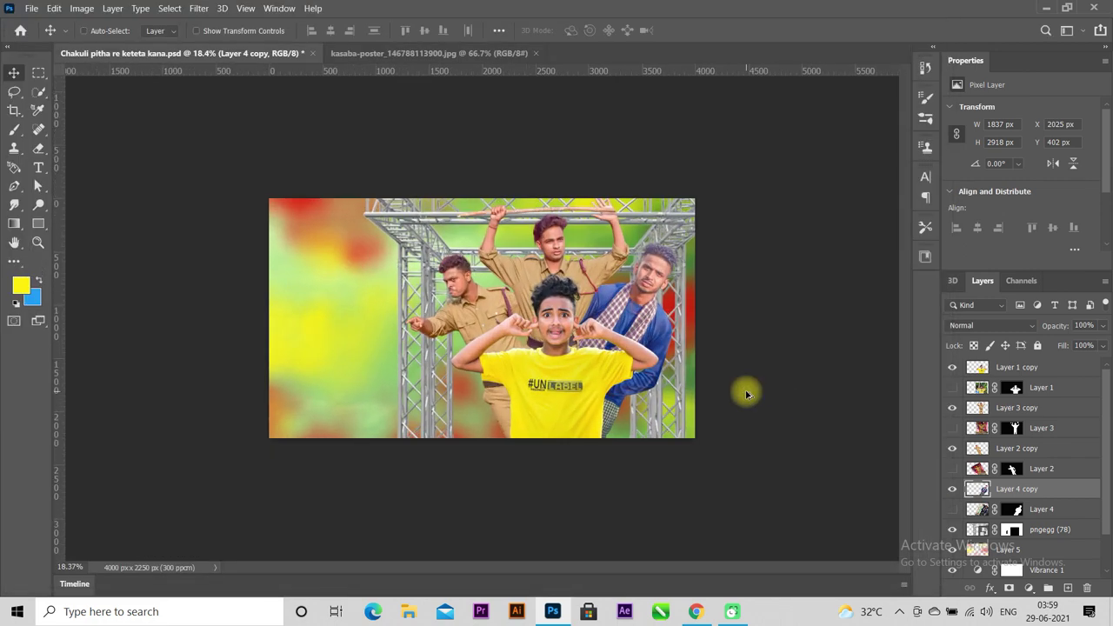
Add a Selective Color adjustment clipped to Layer 1 copy
scroll(744, 391, "down", 2)
scroll(744, 391, "up", 3)
scroll(696, 400, "up", 3)
scroll(646, 407, "down", 2)
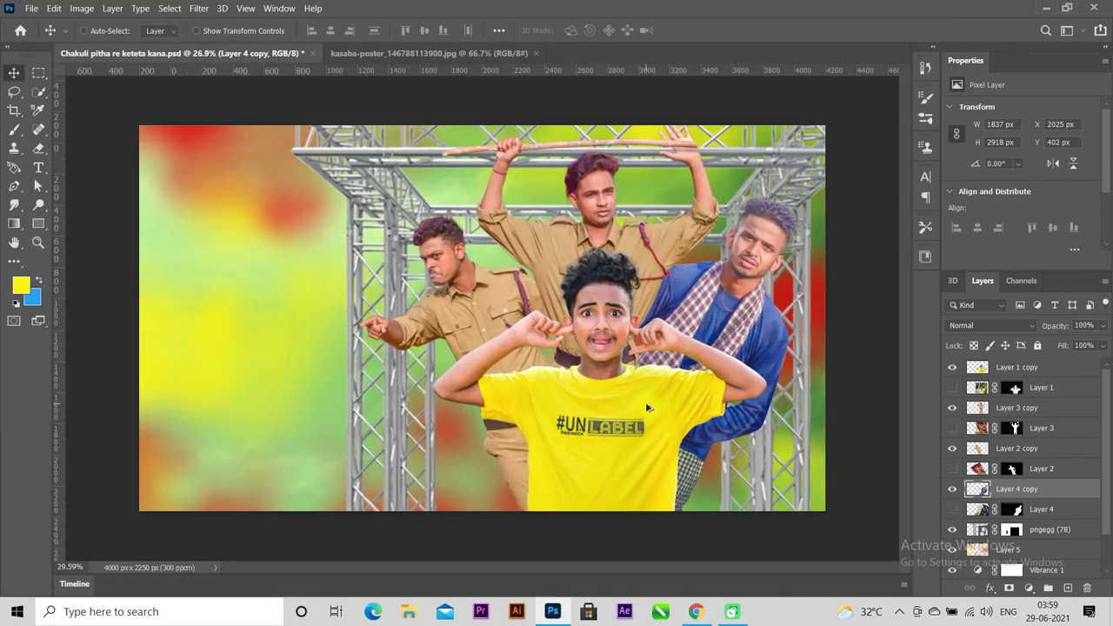
left_click(598, 401)
left_click(1029, 587)
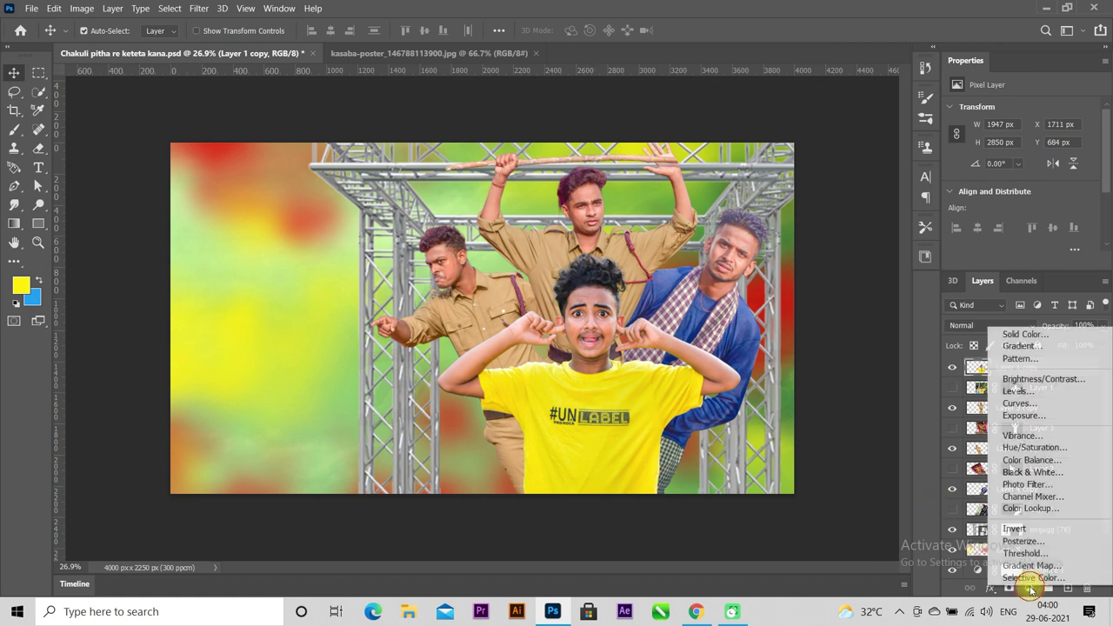
left_click(1026, 591)
left_click(1002, 260)
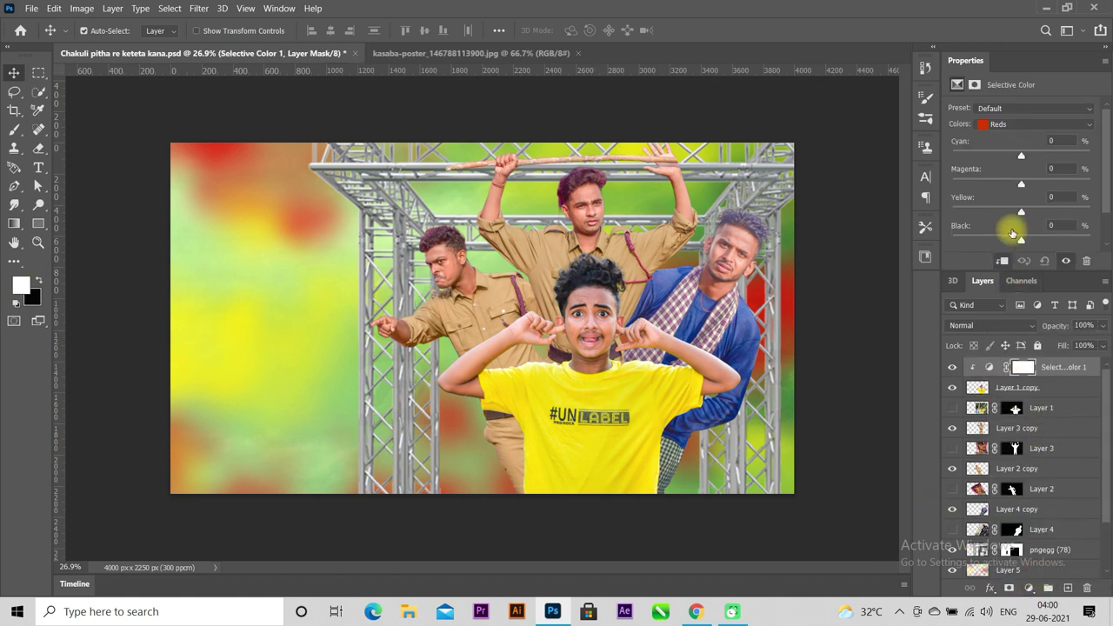
Tune the Reds, set Yellows Black +100 and Cyan +13, and set Blues Black +73
left_click_drag(1042, 248, 1008, 242)
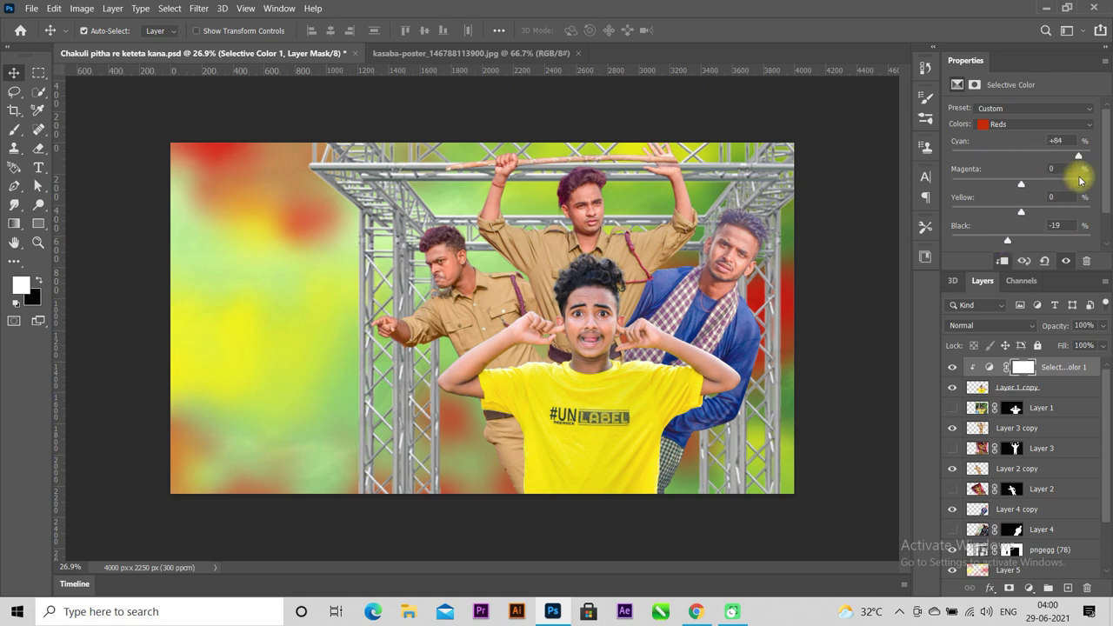
left_click(1008, 125)
left_click(1013, 151)
left_click_drag(1020, 241, 1093, 241)
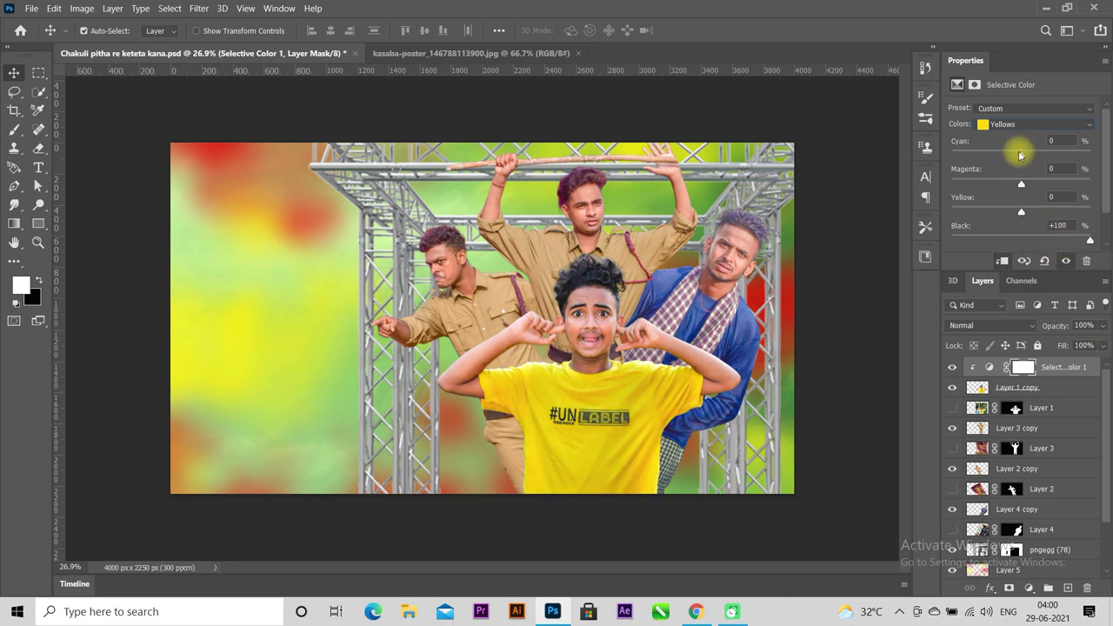
left_click_drag(1018, 156, 1030, 150)
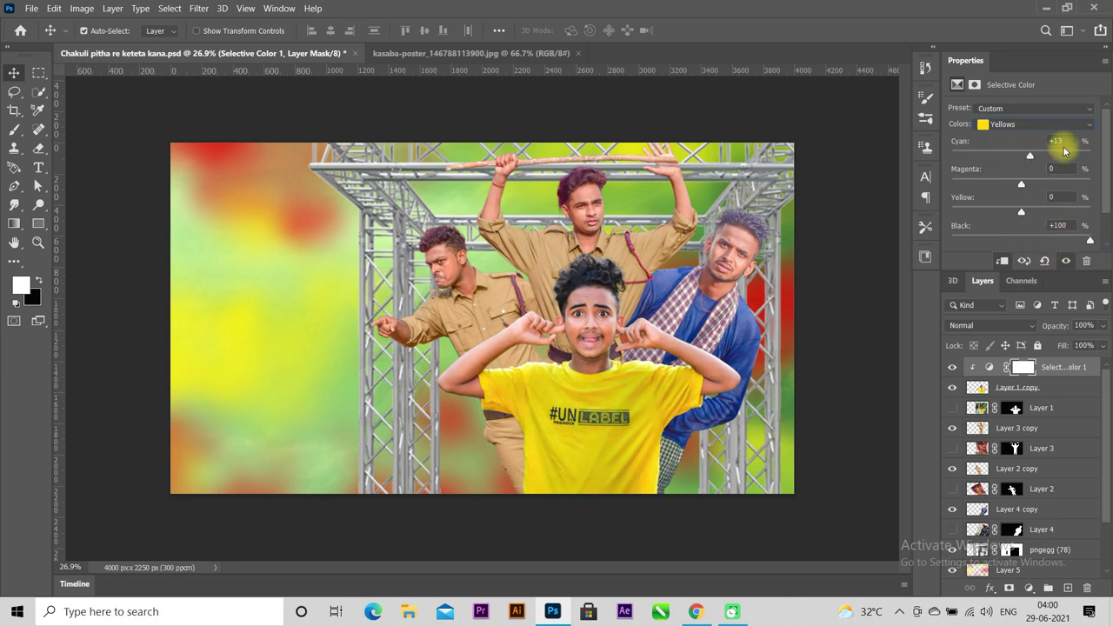
left_click(1013, 126)
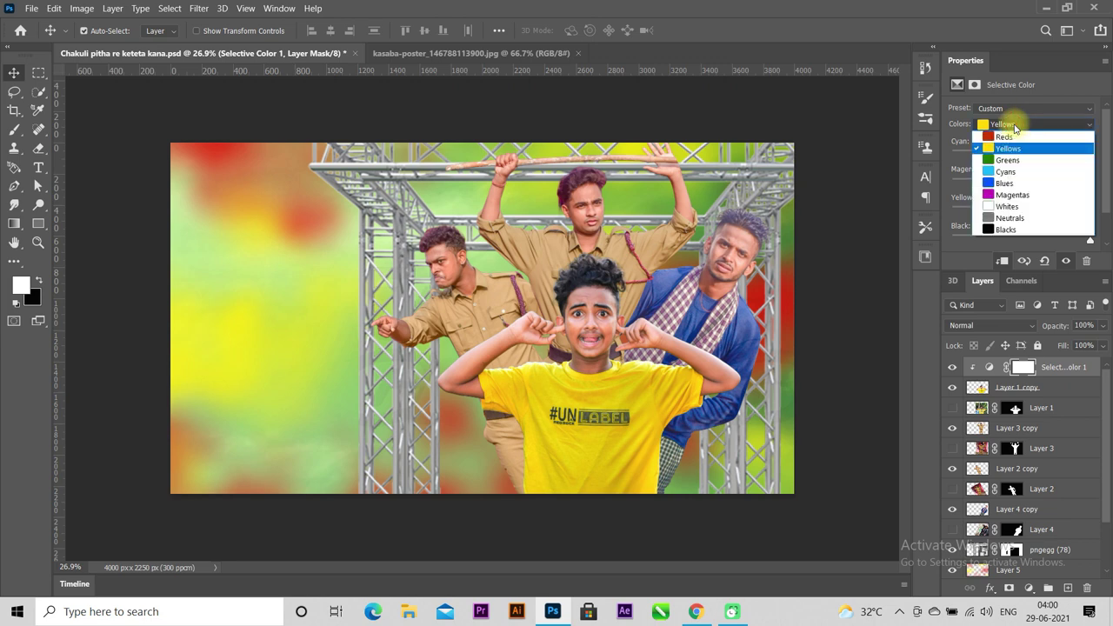
left_click(1004, 182)
left_click_drag(1060, 240, 1071, 240)
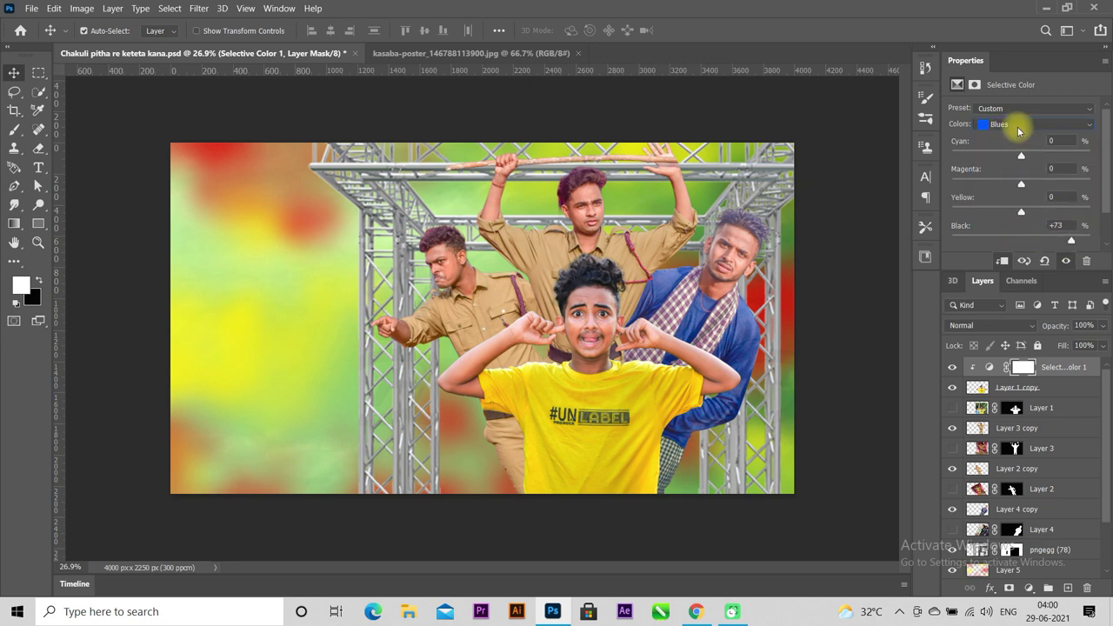
left_click(1038, 432)
left_click(1029, 588)
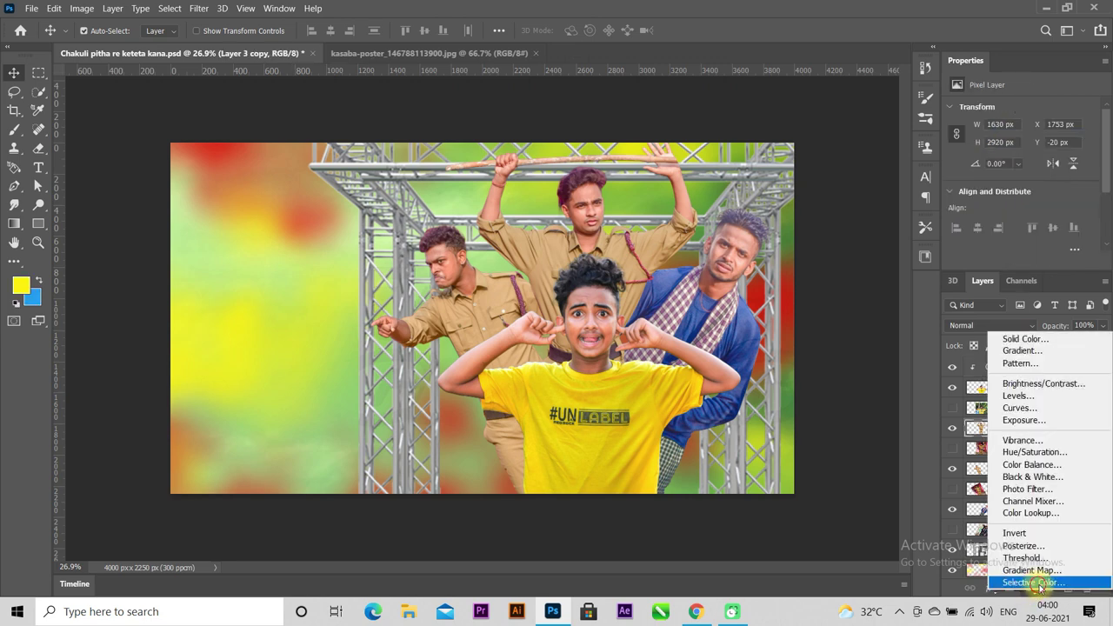
Add a Selective Color adjustment clipped to Layer 3 copy and tweak black in the Reds
left_click(1026, 576)
left_click(1003, 260)
left_click(1013, 125)
left_click(999, 133)
mouse_move(1021, 240)
left_mouse_down()
mouse_move(1040, 241)
mouse_move(1022, 242)
left_mouse_up()
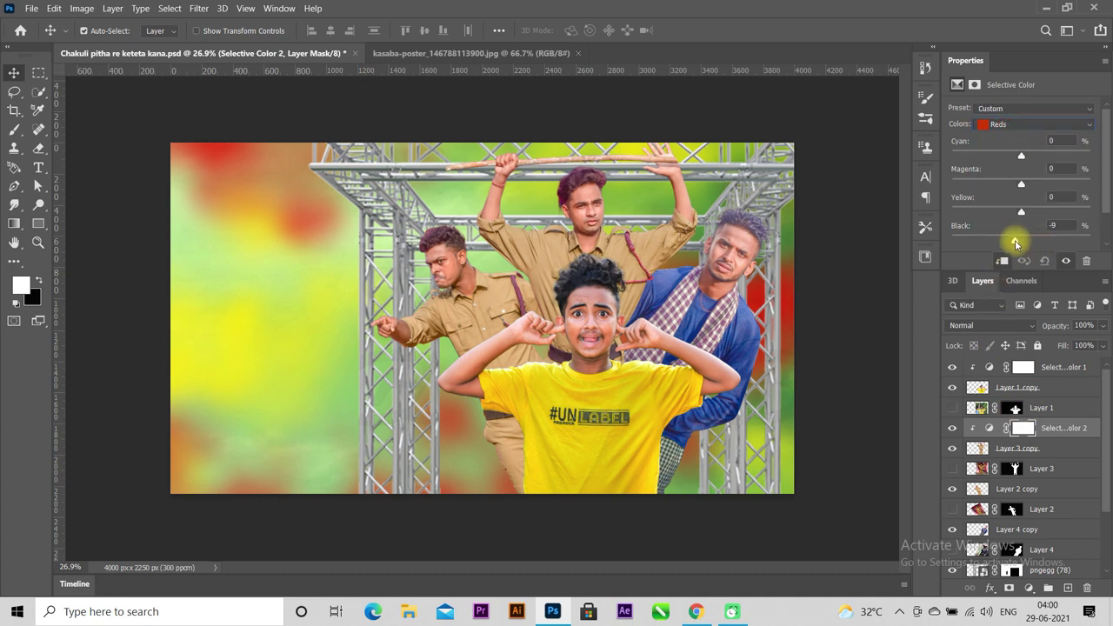
In the Yellows, max out black, cut yellow and magenta, and set Cyan to +81
left_click(996, 124)
left_click(1013, 150)
mouse_move(1021, 241)
left_mouse_down()
mouse_move(1067, 241)
mouse_move(1010, 245)
mouse_move(1096, 244)
left_mouse_up()
mouse_move(1020, 211)
left_mouse_down()
mouse_move(1055, 218)
mouse_move(969, 221)
mouse_move(1040, 231)
left_mouse_up()
mouse_move(1021, 184)
left_mouse_down()
mouse_move(1055, 185)
mouse_move(993, 185)
left_mouse_up()
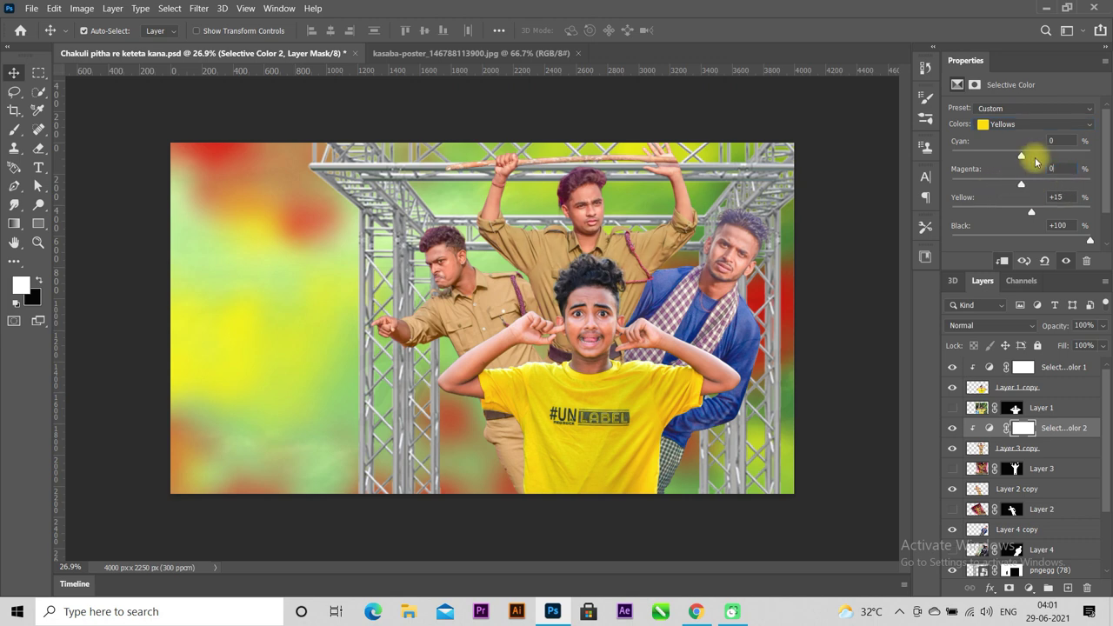
mouse_move(1021, 158)
left_mouse_down()
mouse_move(1081, 162)
mouse_move(1017, 173)
left_mouse_up()
Set Magentas Black to +100 and review the Blues, Blacks and Neutrals ranges
left_click(1013, 124)
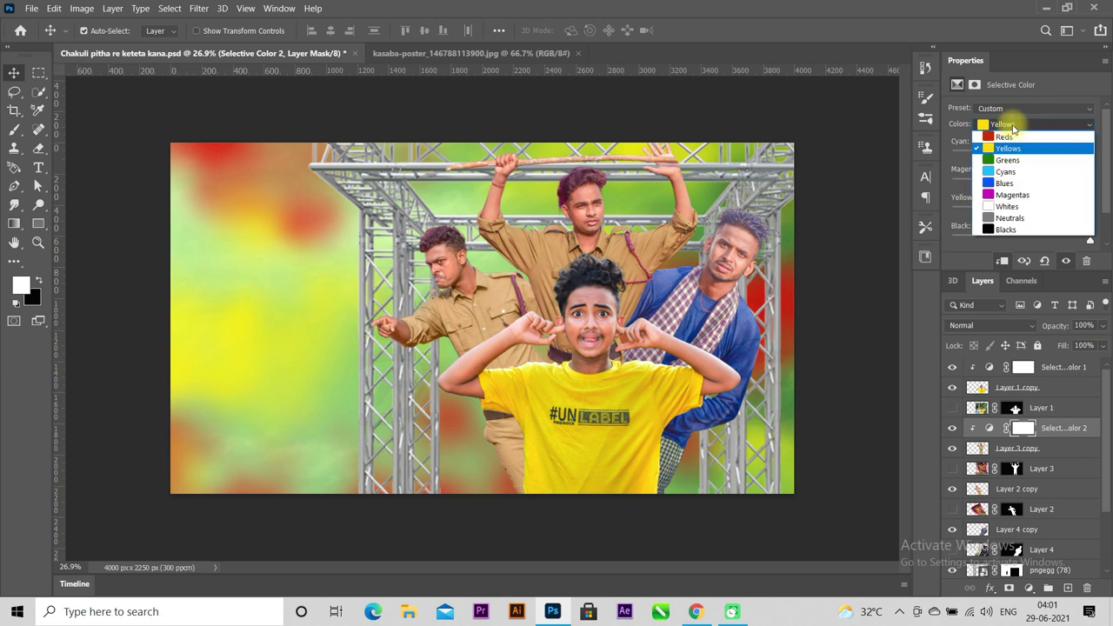
left_click(1017, 181)
left_click(1035, 124)
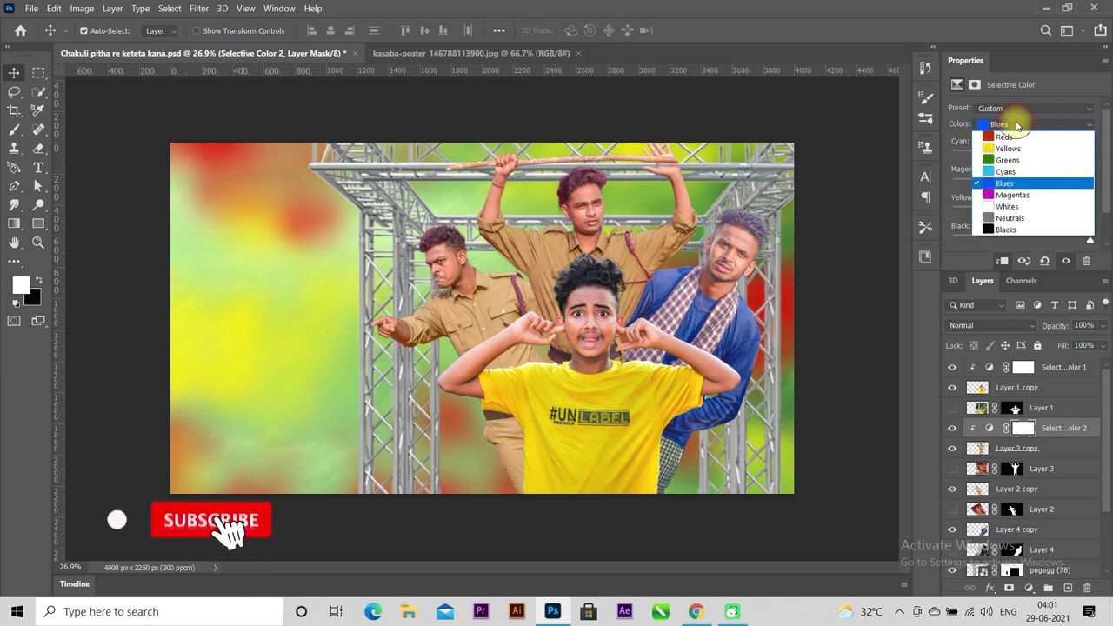
left_click(1017, 193)
left_click_drag(1021, 237, 1086, 244)
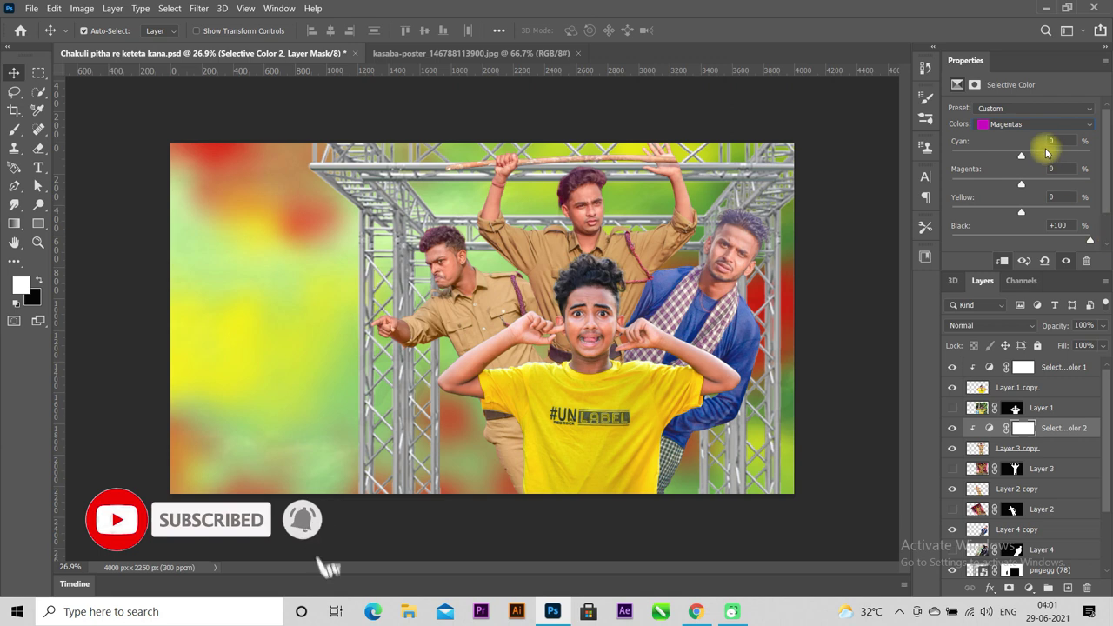
left_click(1012, 125)
left_click(1015, 229)
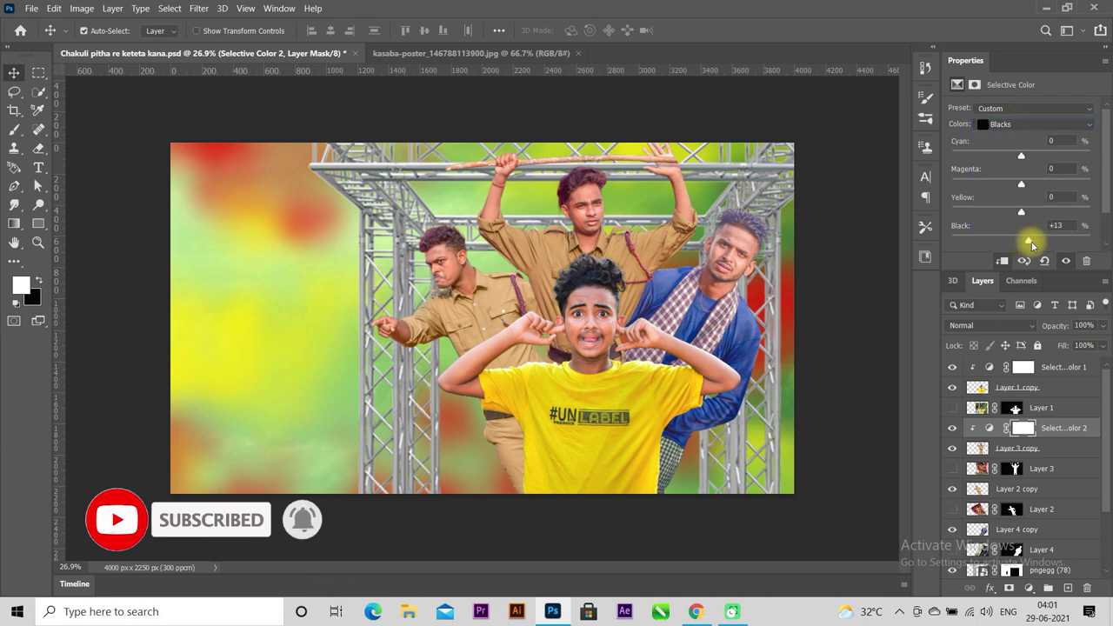
left_click(1013, 124)
left_click(1033, 219)
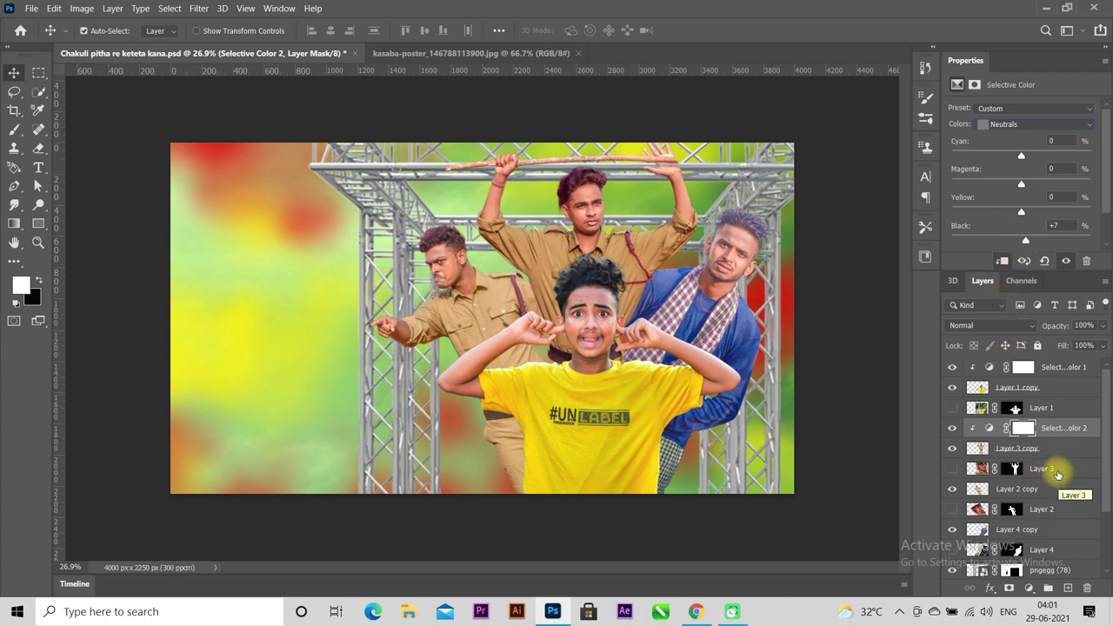
scroll(1047, 467, "down", 1)
left_click(1043, 468)
Add a Selective Color adjustment clipped to Layer 2 copy with Reds Black about +30
left_click(1028, 588)
left_click(1034, 578)
left_click(1001, 261)
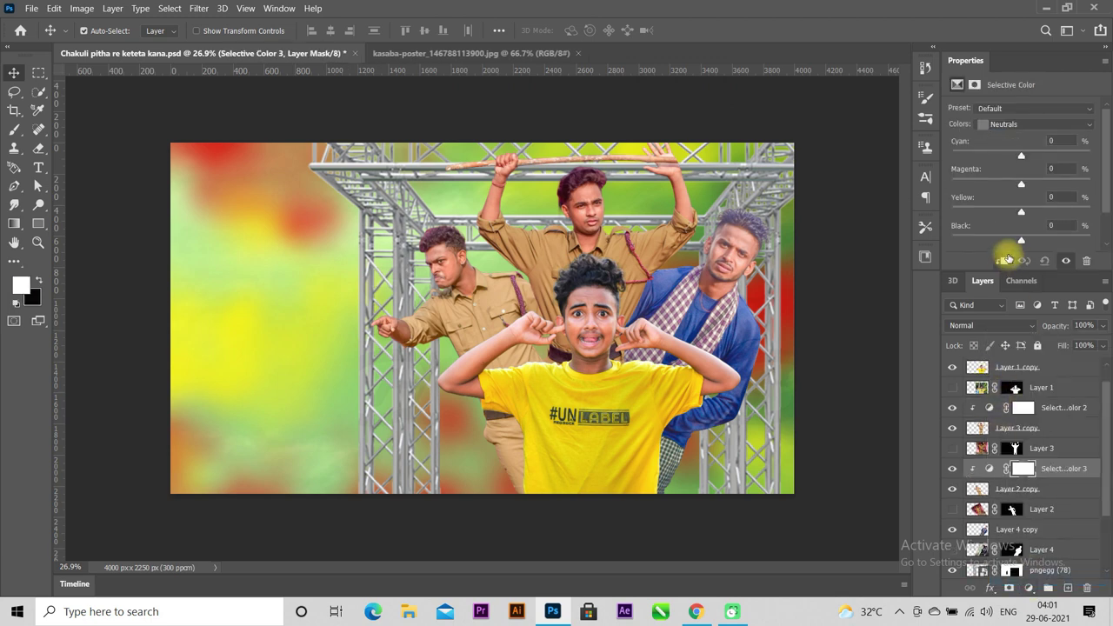
left_click(999, 123)
left_click(1000, 115)
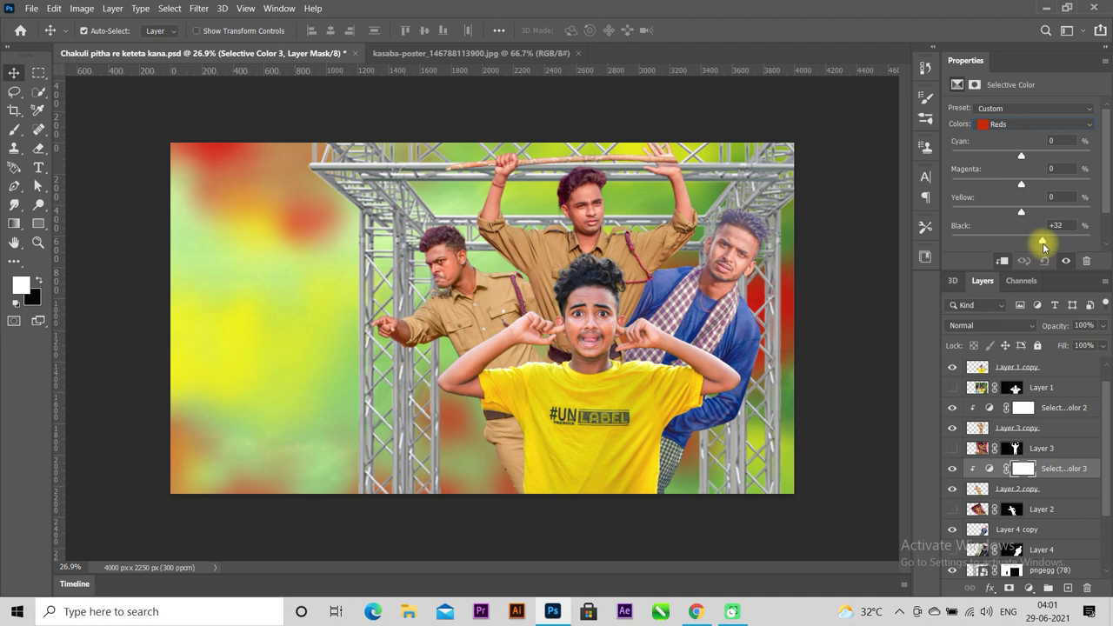
mouse_move(1042, 243)
left_mouse_down()
mouse_move(1019, 242)
mouse_move(1058, 242)
left_mouse_up()
Review the Yellows, Blues, Magentas, Blacks and Neutrals ranges of that adjustment
left_click(999, 123)
left_click(1000, 136)
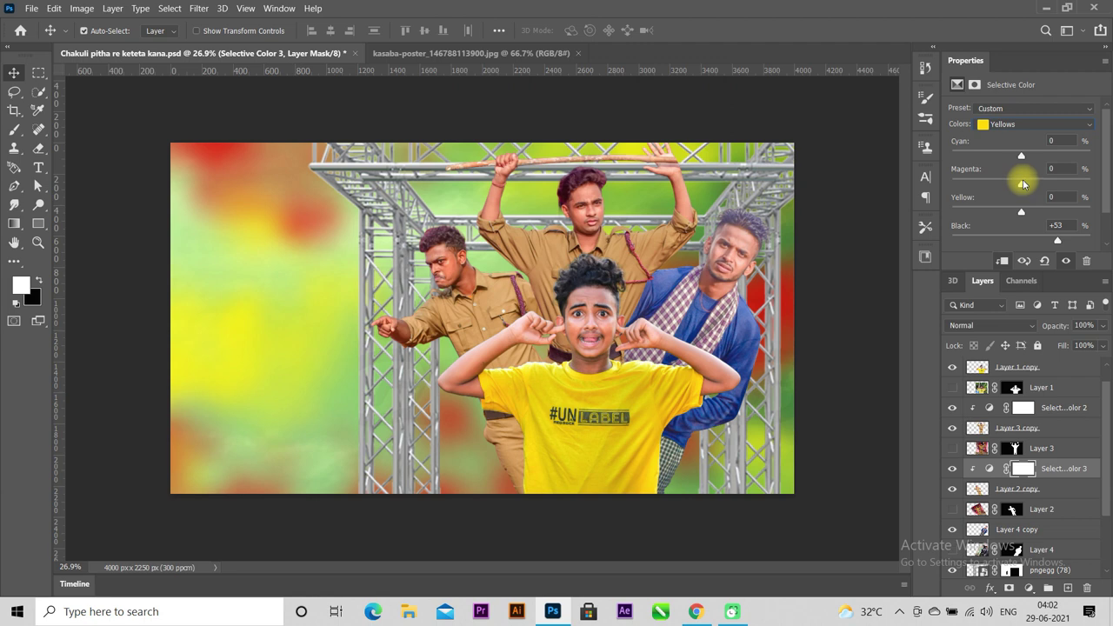
left_click(1001, 125)
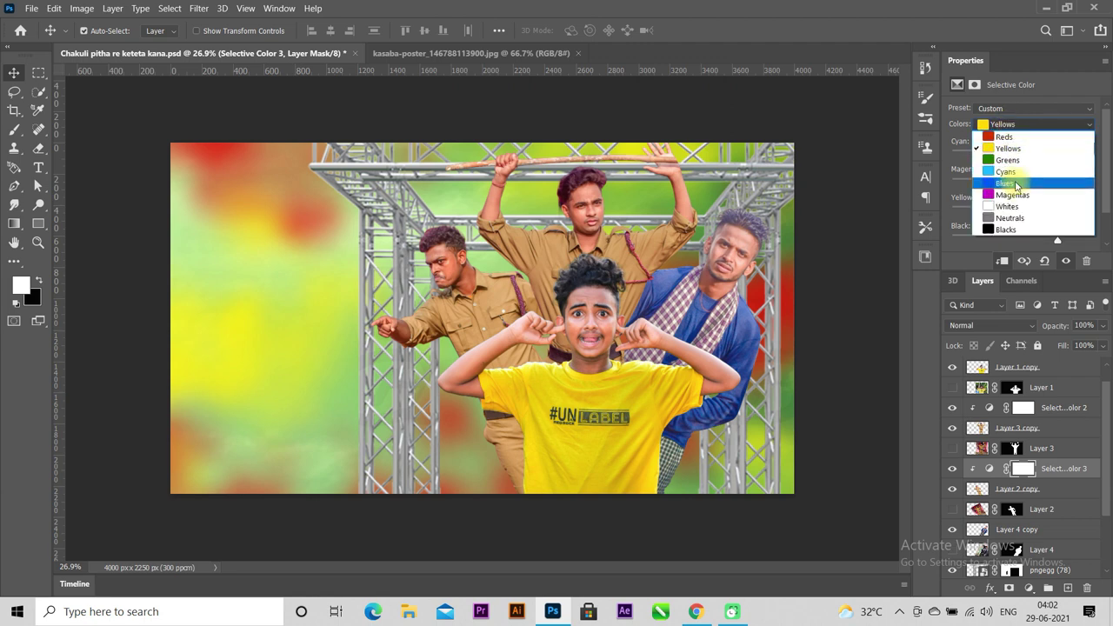
left_click(1011, 183)
left_click(1013, 124)
left_click(1015, 195)
left_click(1013, 125)
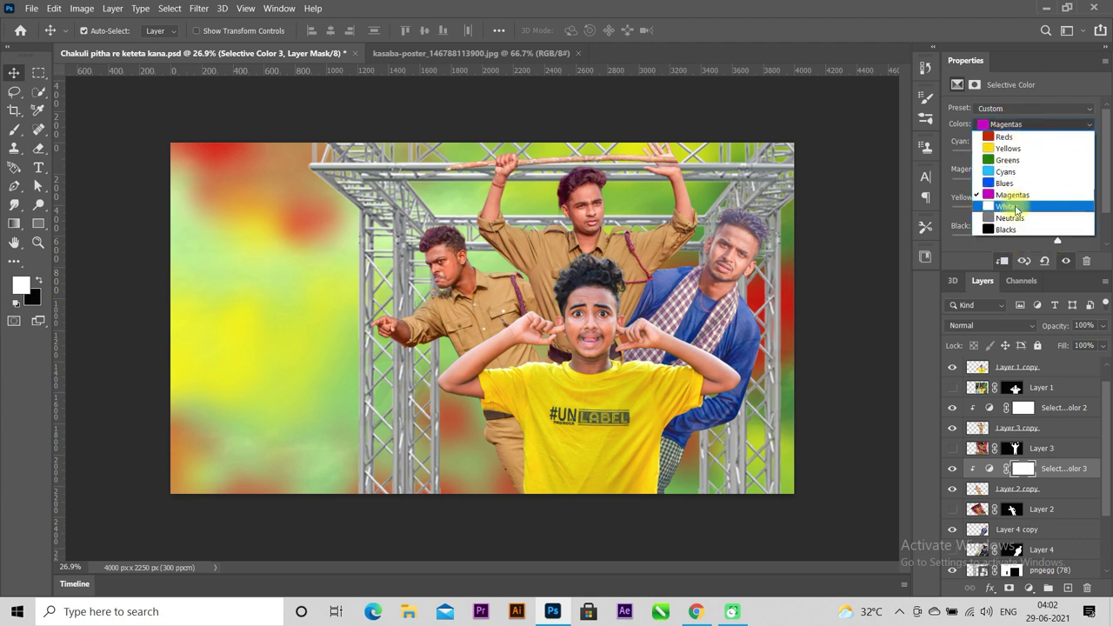
left_click(1017, 229)
left_click(1013, 124)
left_click(1017, 218)
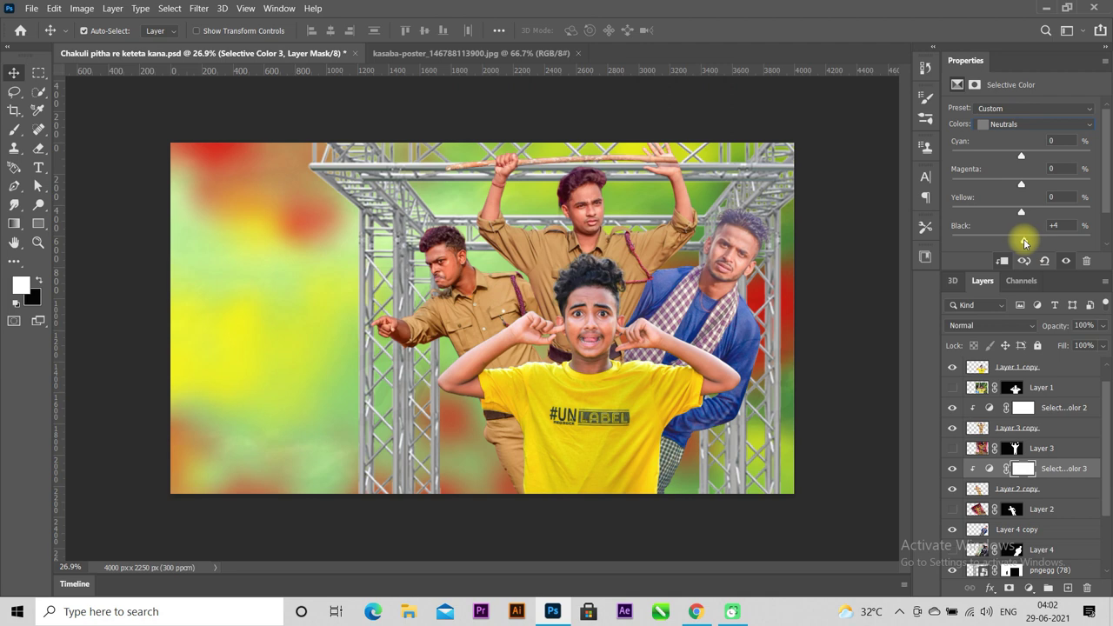
Add a clipped Selective Color adjustment to Layer 4 copy, adding a little black to the Reds
scroll(1030, 491, "down", 2)
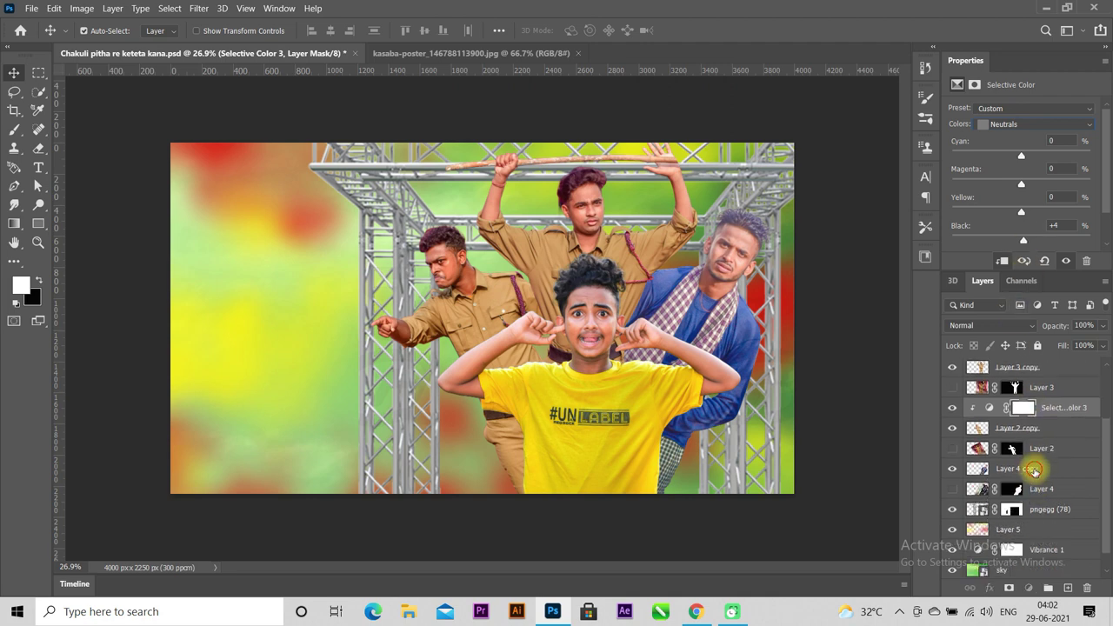
left_click(1033, 468)
left_click(1030, 587)
left_click(1012, 594)
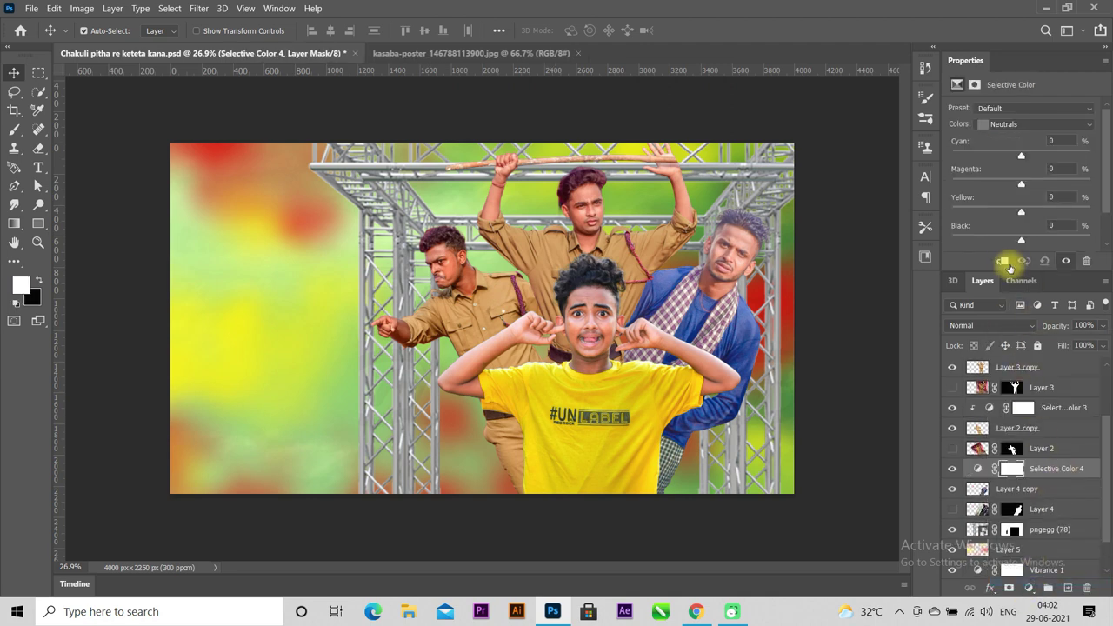
left_click(1012, 125)
left_click(1013, 136)
left_click_drag(1021, 241, 1023, 242)
Set Yellows Black to -85, Blues Black to -3, and Cyans Black to +40
left_click(991, 124)
left_click(1000, 148)
mouse_move(1085, 248)
left_mouse_down()
mouse_move(950, 243)
mouse_move(1110, 274)
left_mouse_up()
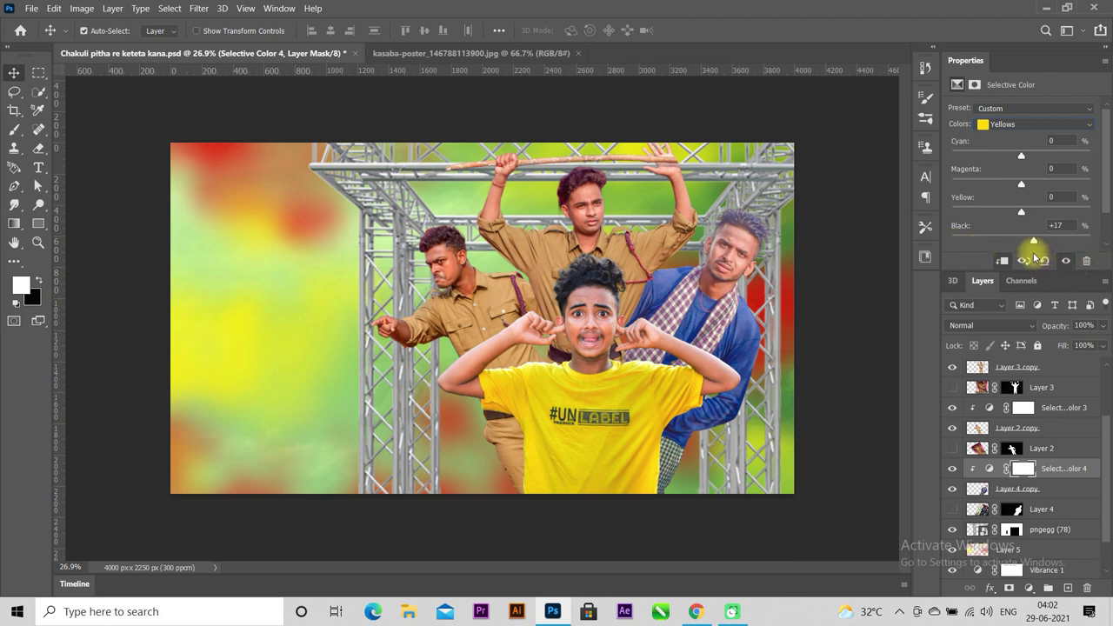
left_click(1009, 125)
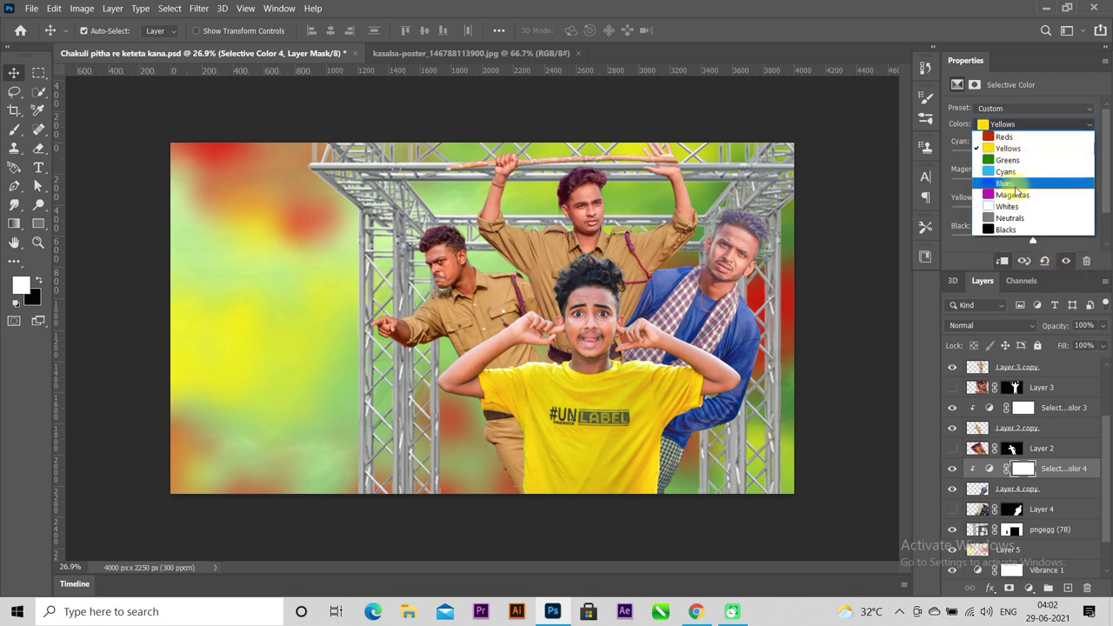
left_click(1000, 179)
mouse_move(1021, 244)
left_mouse_down()
mouse_move(1063, 241)
mouse_move(1019, 246)
left_mouse_up()
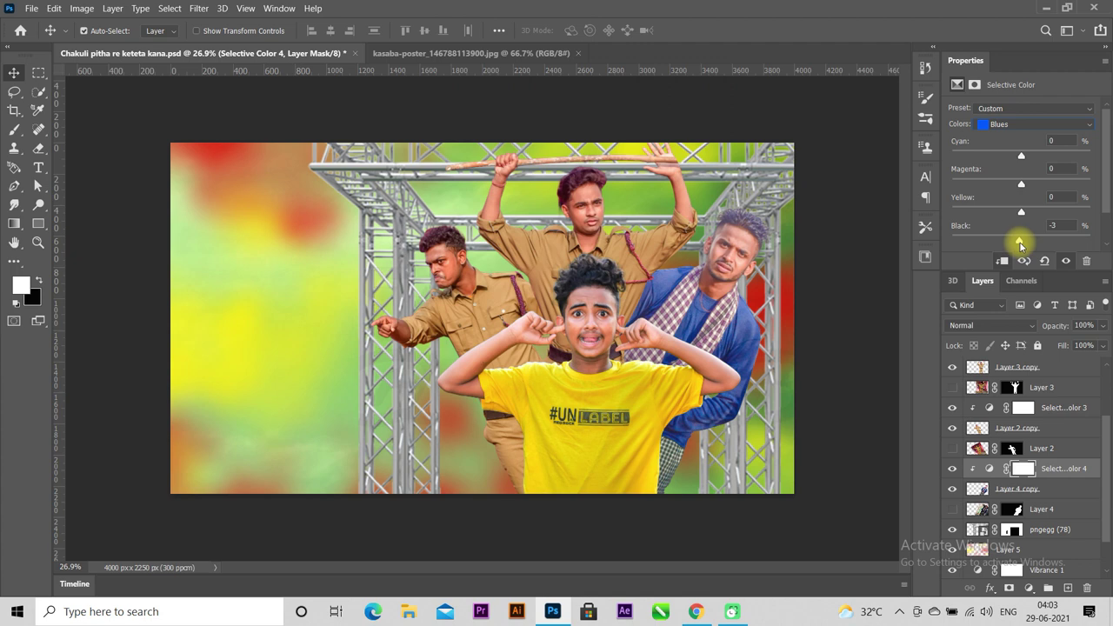
left_click(1006, 124)
left_click(1000, 167)
mouse_move(1026, 245)
left_mouse_down()
mouse_move(945, 235)
mouse_move(1109, 250)
left_mouse_up()
Set Magentas Black +100, Blacks Black +24, and Neutrals Black +15
left_click(1006, 124)
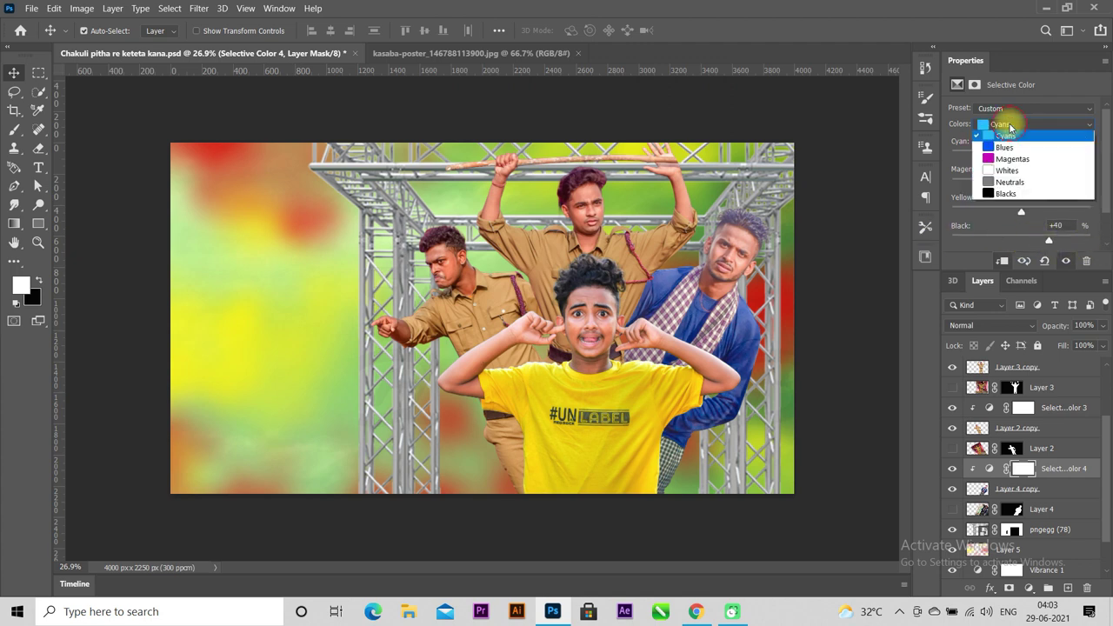
left_click(1002, 192)
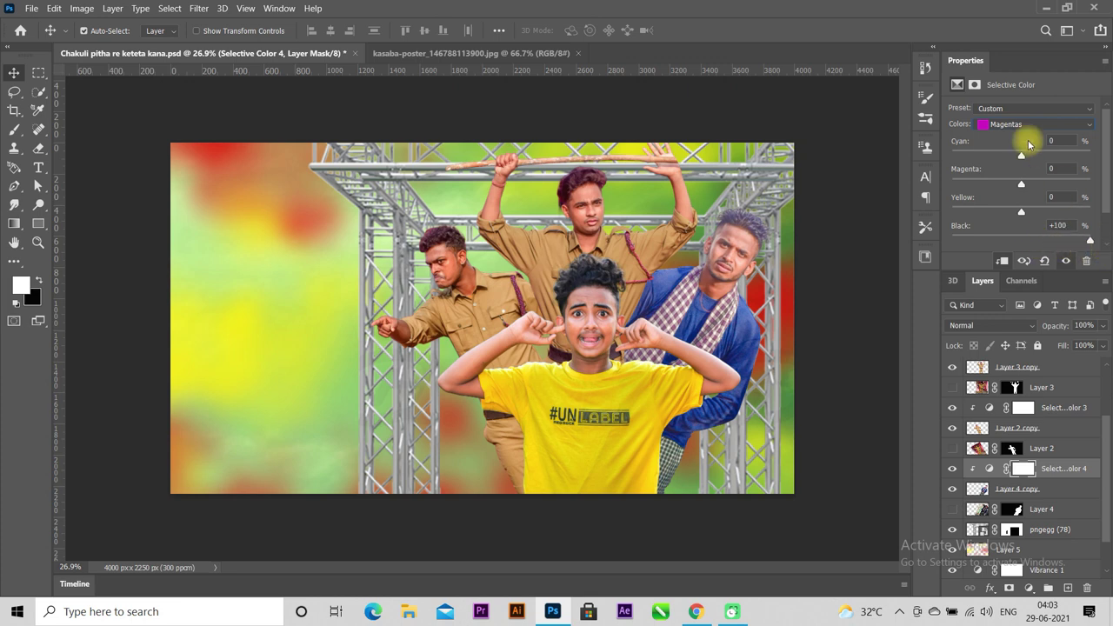
left_click(1035, 124)
left_click(1000, 219)
left_click(1020, 241)
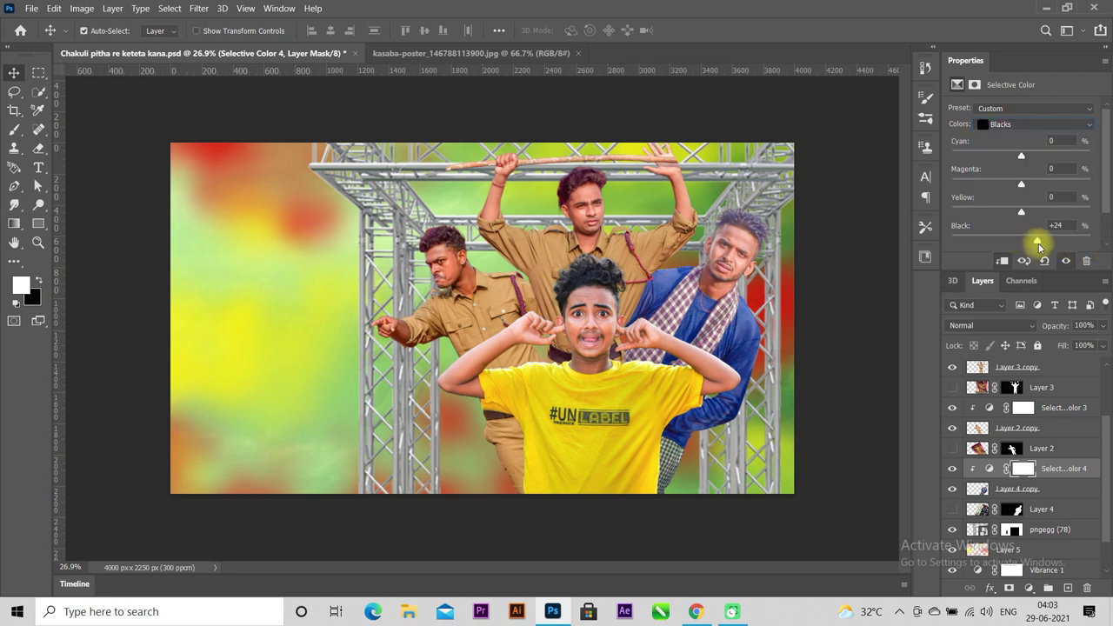
left_click(1021, 124)
left_click(1008, 210)
left_click_drag(1024, 243, 1032, 245)
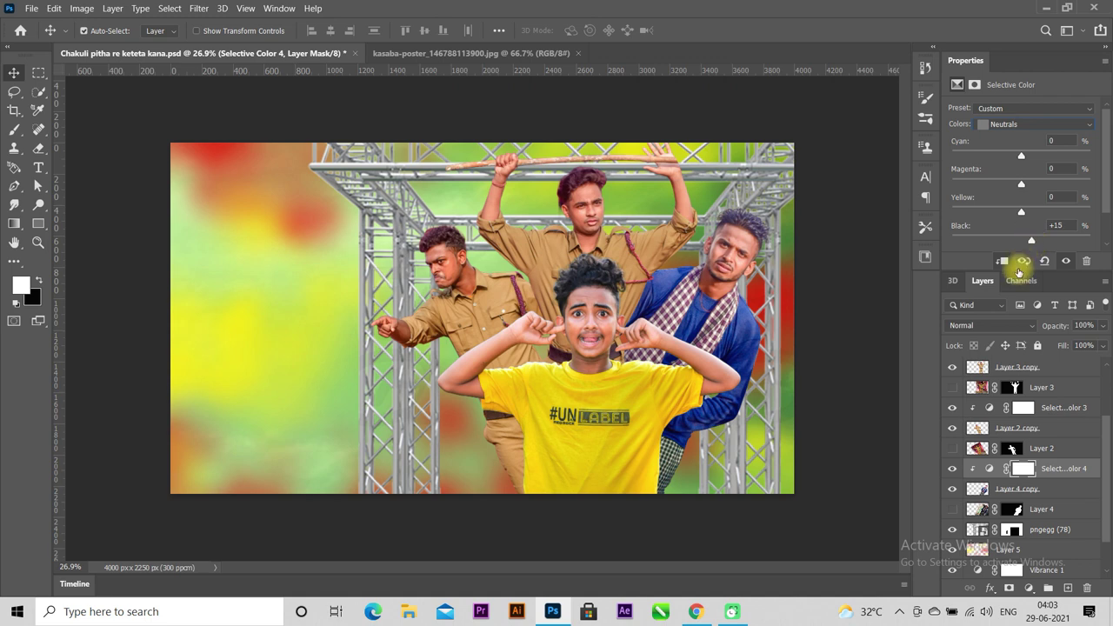
Toggle the man's Selective Color adjustment off and on to compare
left_click(952, 468)
left_click(952, 468)
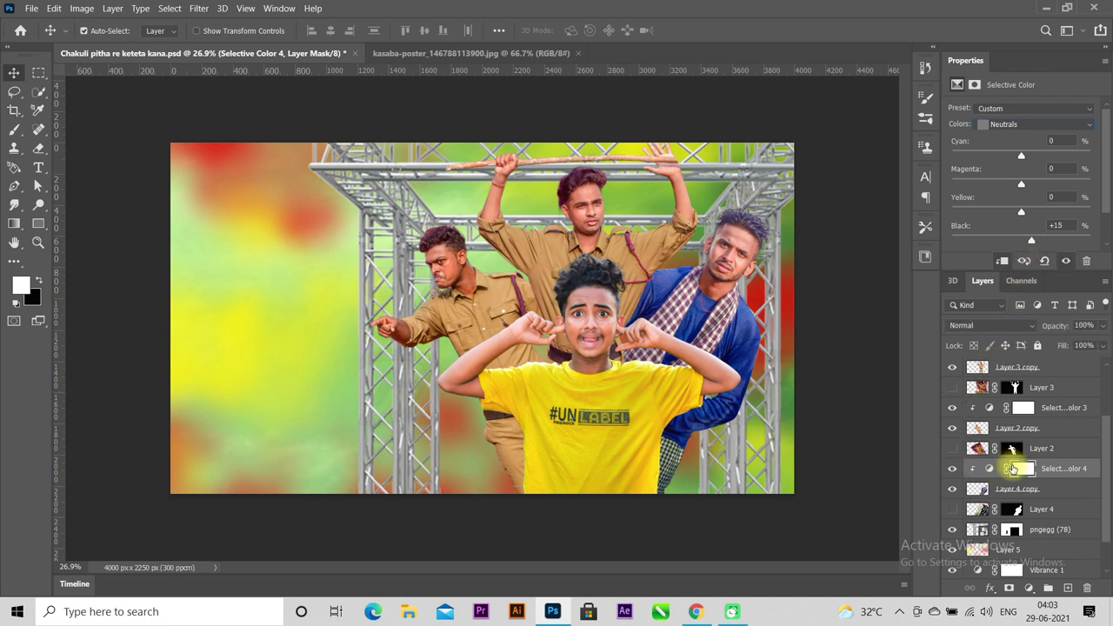
scroll(1048, 513, "down", 1)
left_click(1051, 511)
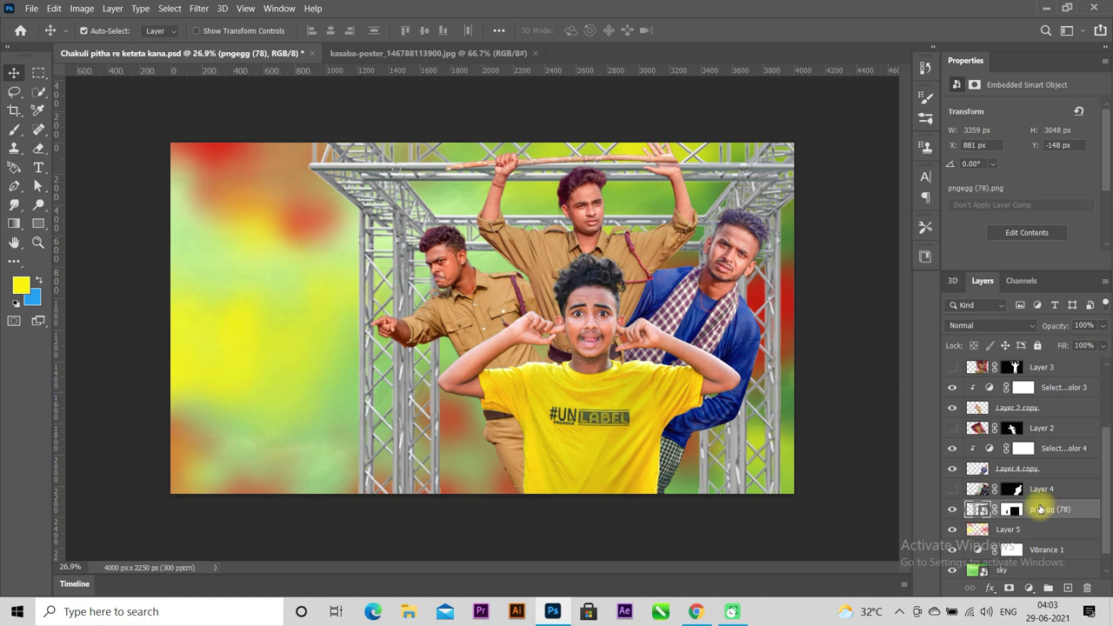
Add a Selective Color adjustment clipped to pngegg (78) with Blacks Black -100
left_click(1028, 588)
left_click(1021, 596)
left_click(1000, 262)
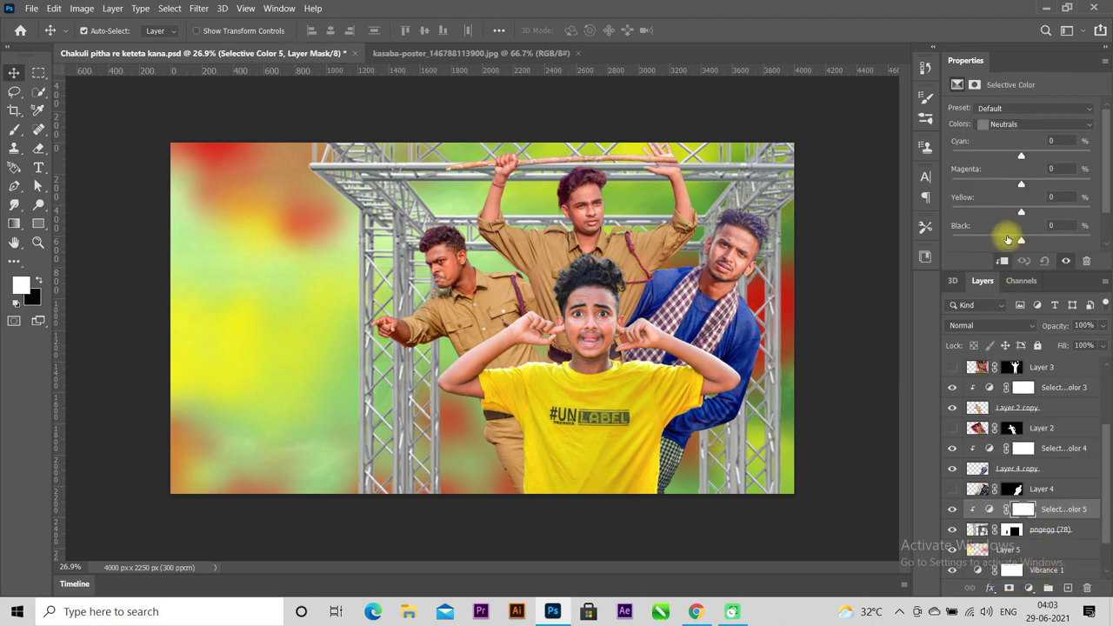
left_click(1013, 124)
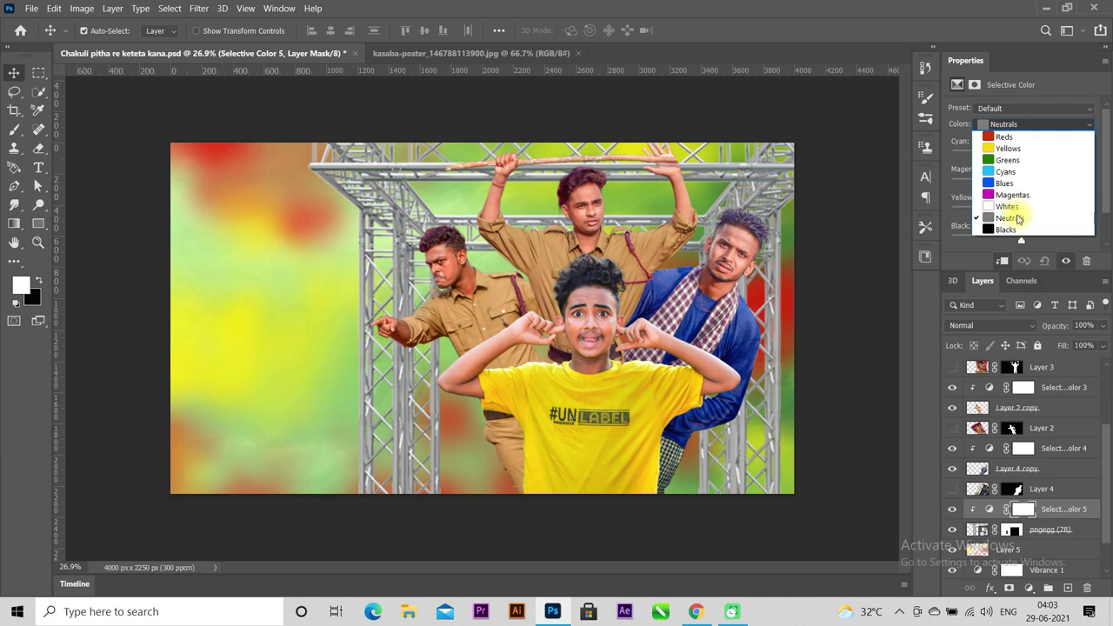
left_click(1019, 229)
left_click_drag(1031, 244, 932, 236)
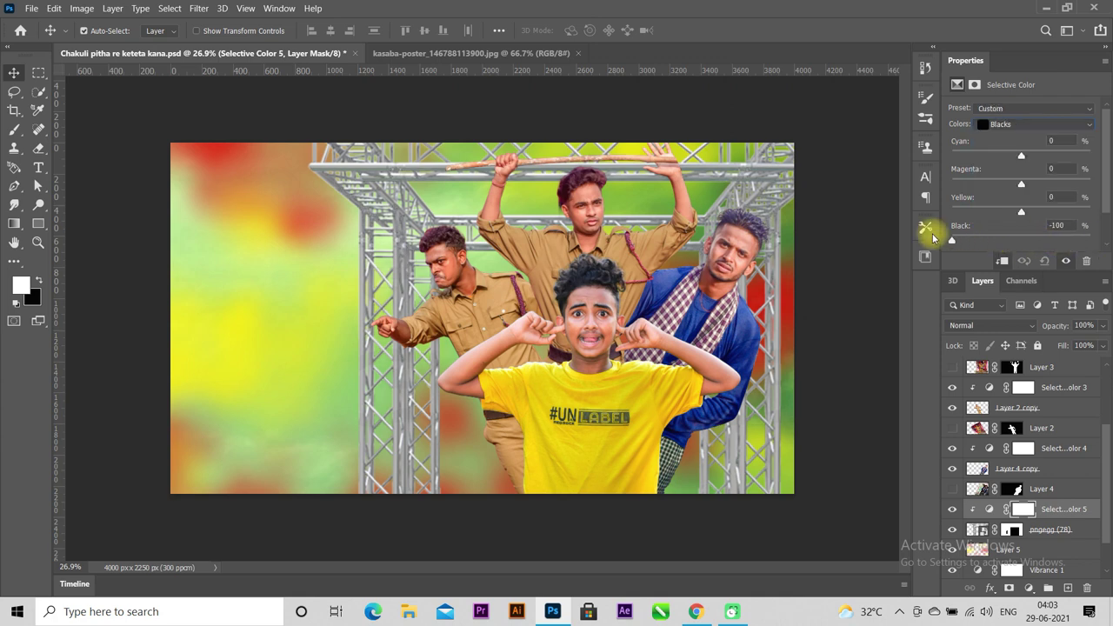
Set Neutrals Black to +24 and fine-tune the yellow amount in the Neutrals
left_click(1013, 124)
left_click(1018, 217)
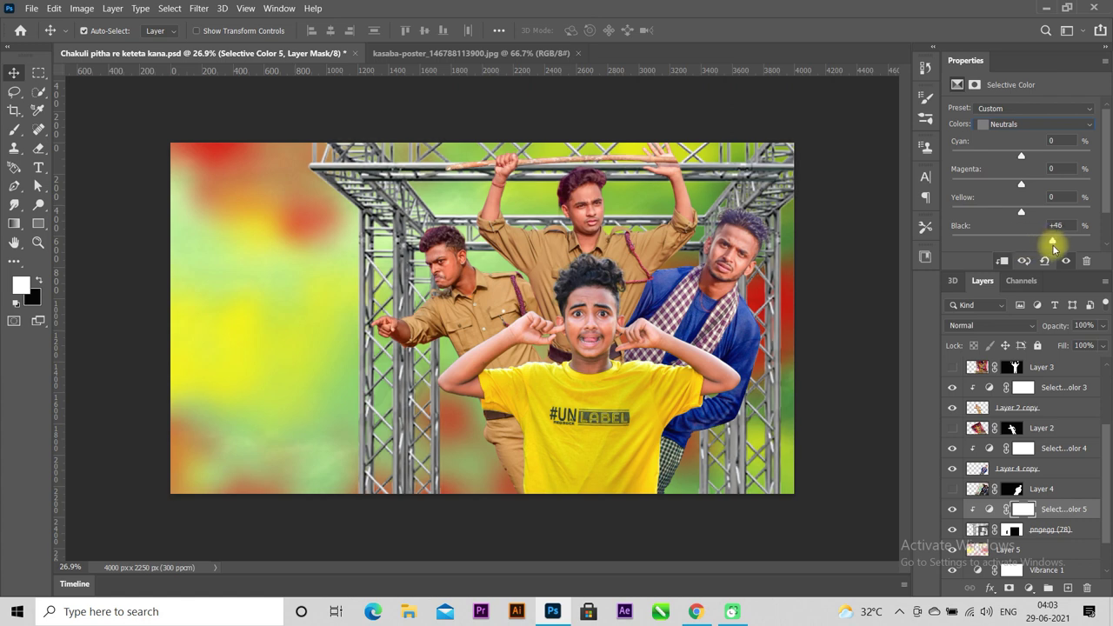
mouse_move(1031, 243)
left_mouse_down()
mouse_move(1020, 248)
mouse_move(1035, 251)
left_mouse_up()
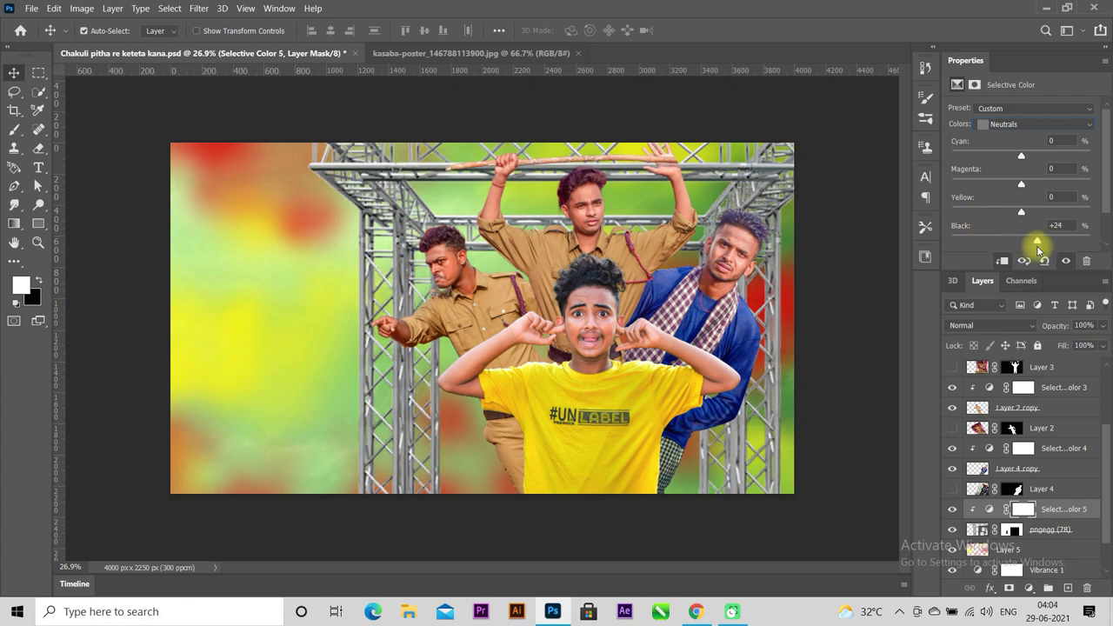
left_click_drag(1021, 212, 959, 221)
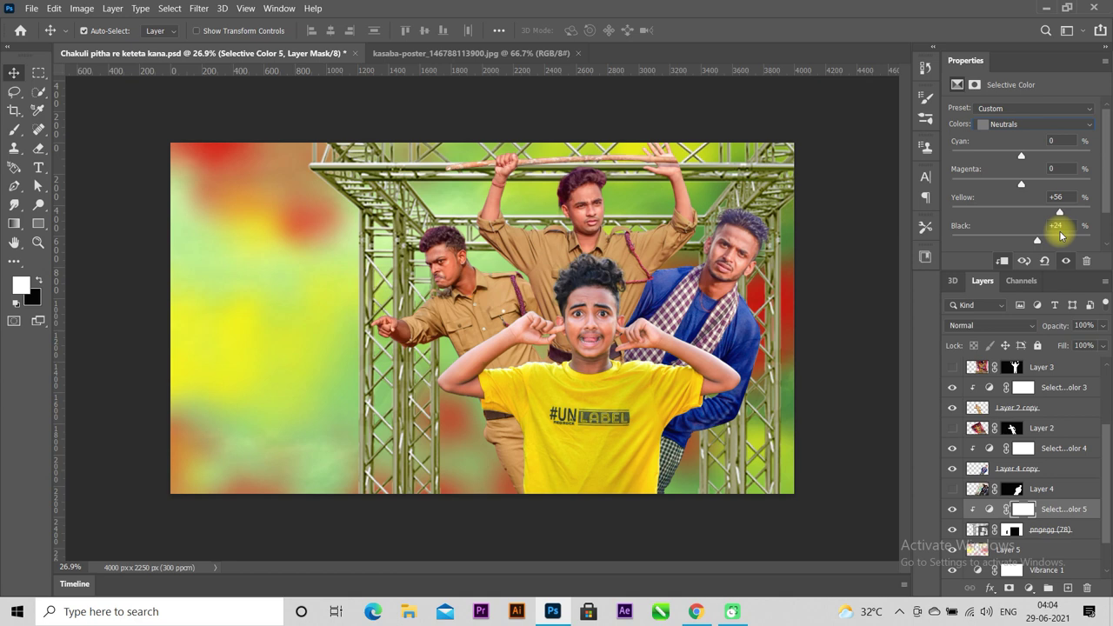
left_click(1065, 196)
key("Up")
key("Up")
key("Up")
Set the Whites to Black -55 and Cyan -3
left_click(1035, 124)
left_click(1012, 193)
mouse_move(1021, 241)
left_mouse_down()
mouse_move(1041, 241)
mouse_move(984, 266)
left_mouse_up()
left_click_drag(1020, 156, 1018, 156)
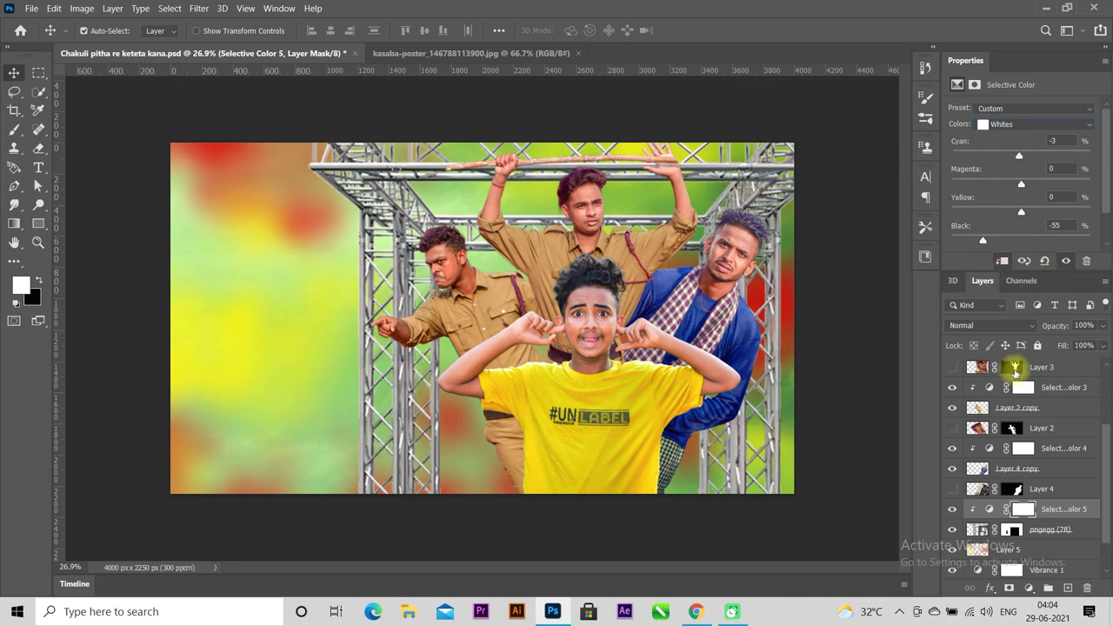
scroll(1034, 522, "down", 1)
scroll(1034, 524, "down", 1)
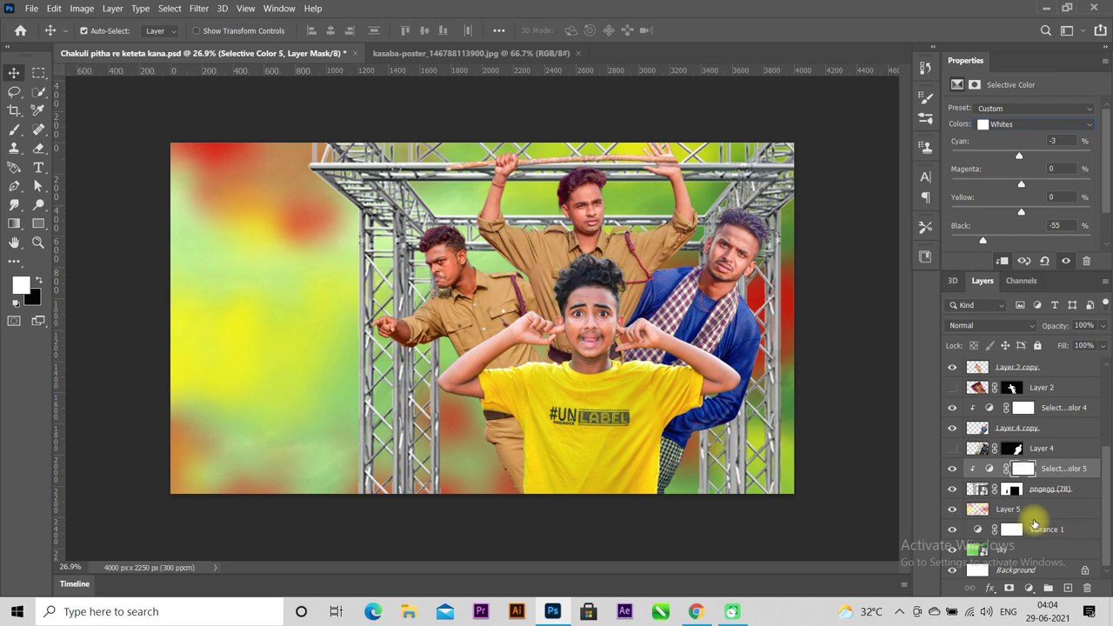
scroll(1035, 522, "up", 1)
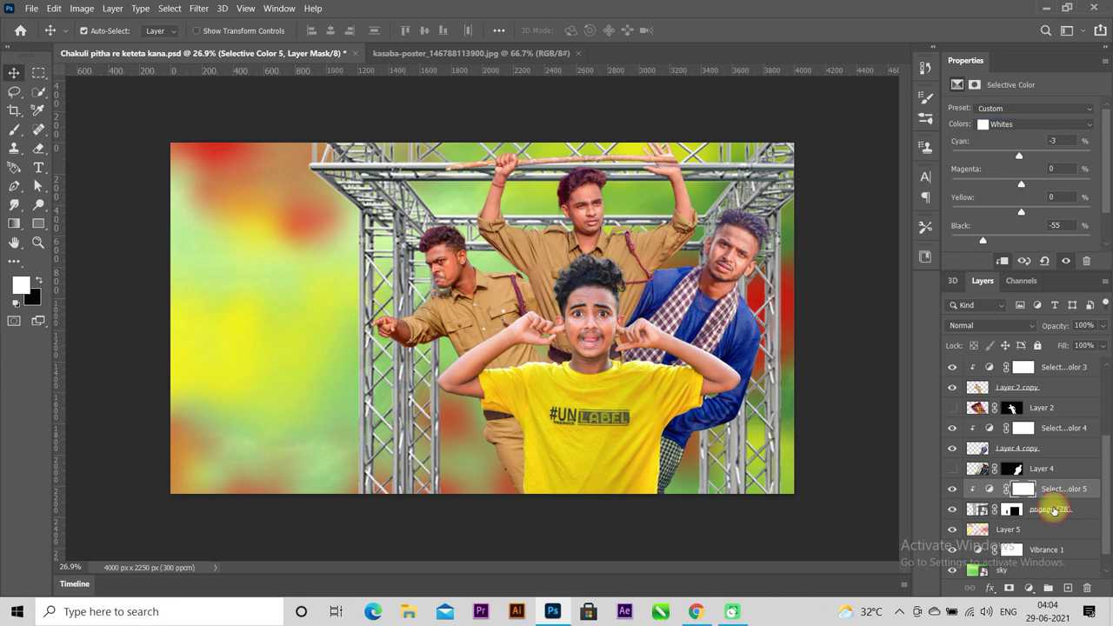
Apply a 6.6 px Gaussian Blur smart filter to the pngegg (78) truss layer
left_click(1049, 509)
left_click(198, 8)
mouse_move(207, 182)
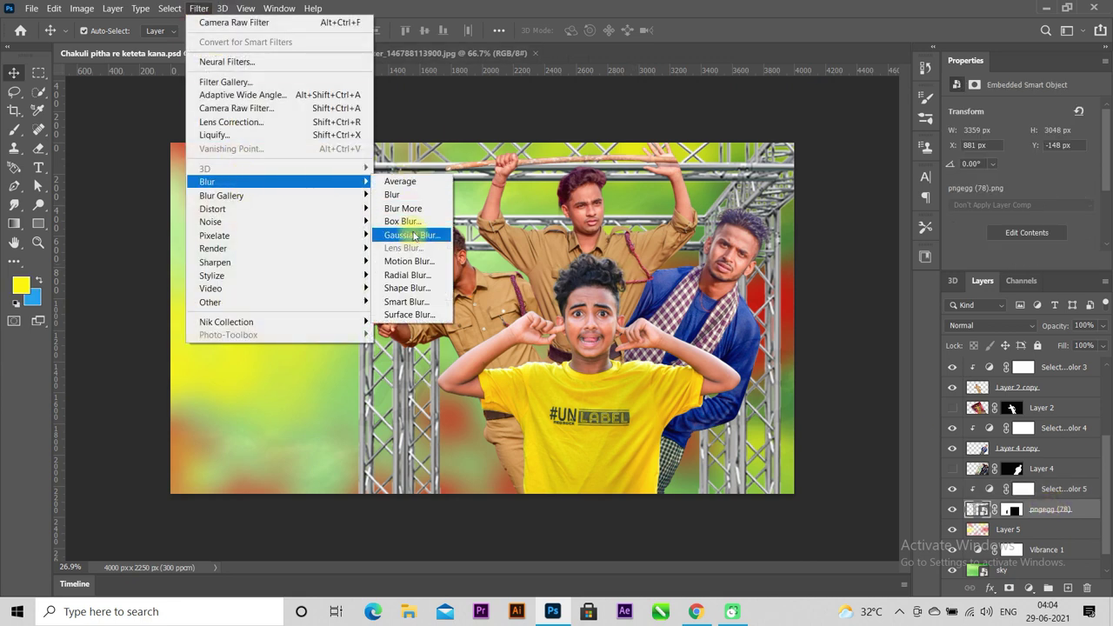
left_click(412, 234)
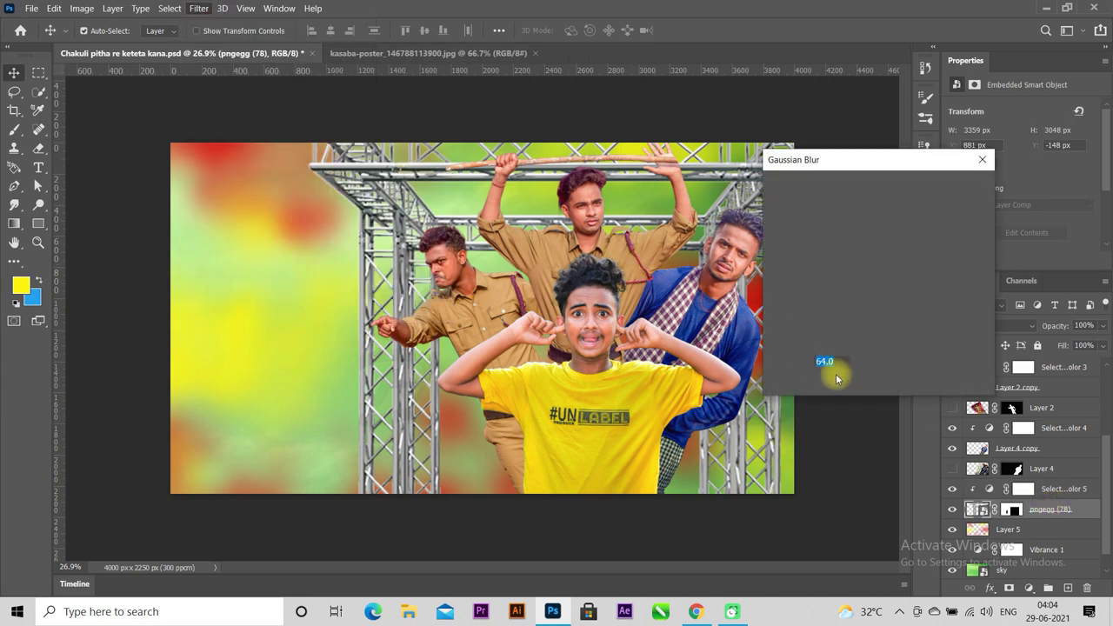
left_click_drag(807, 383, 806, 382)
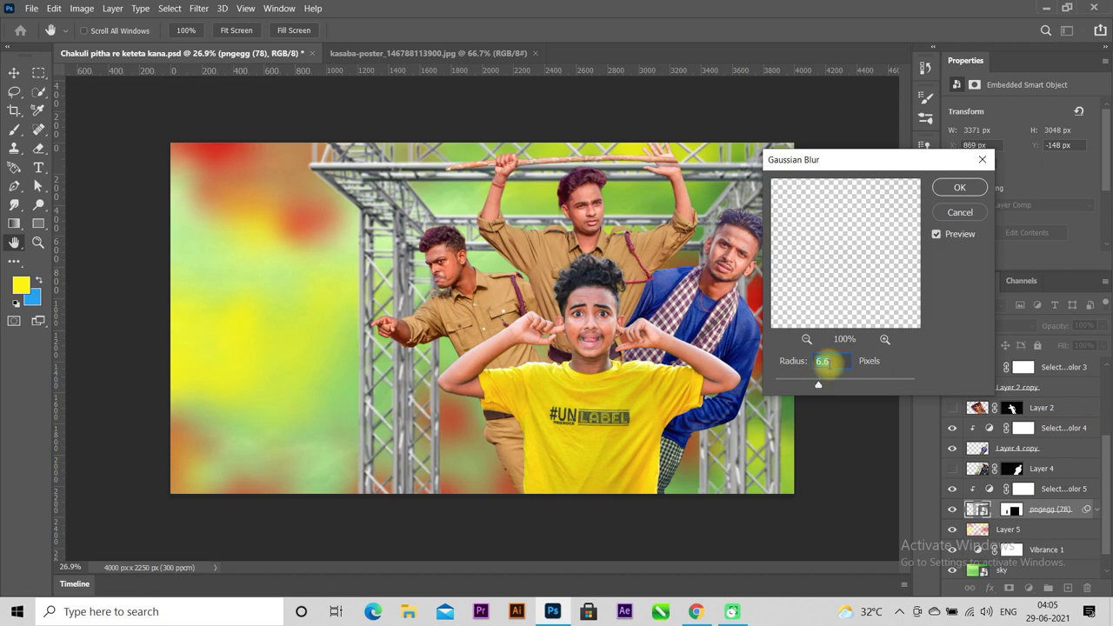
left_click(959, 187)
scroll(739, 334, "down", 5)
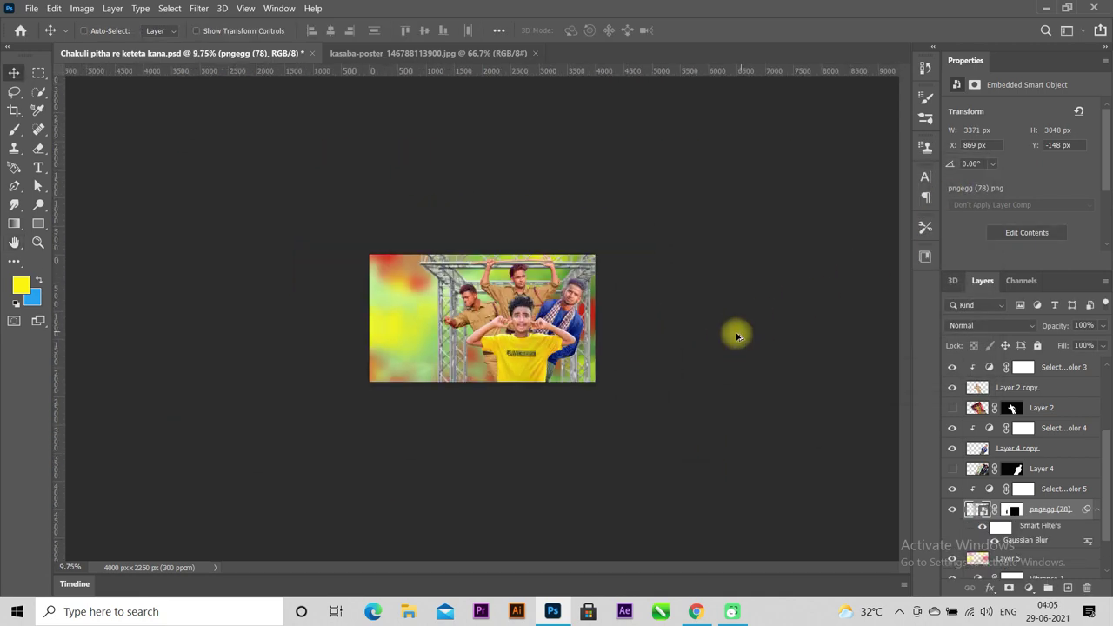
scroll(551, 347, "up", 5)
scroll(477, 318, "up", 1)
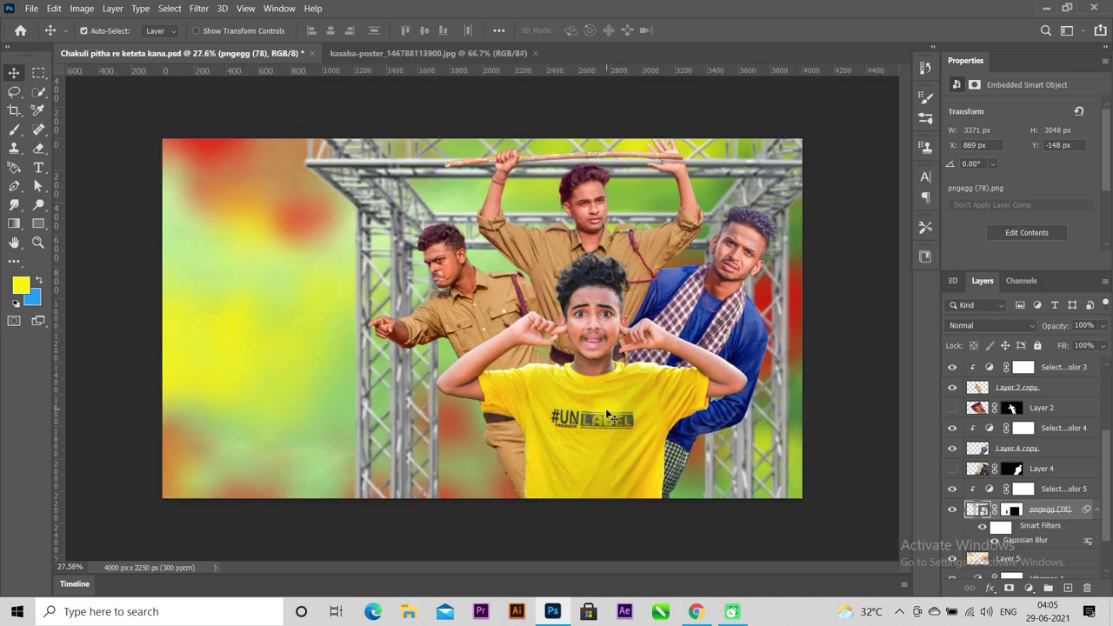
scroll(1068, 449, "up", 5)
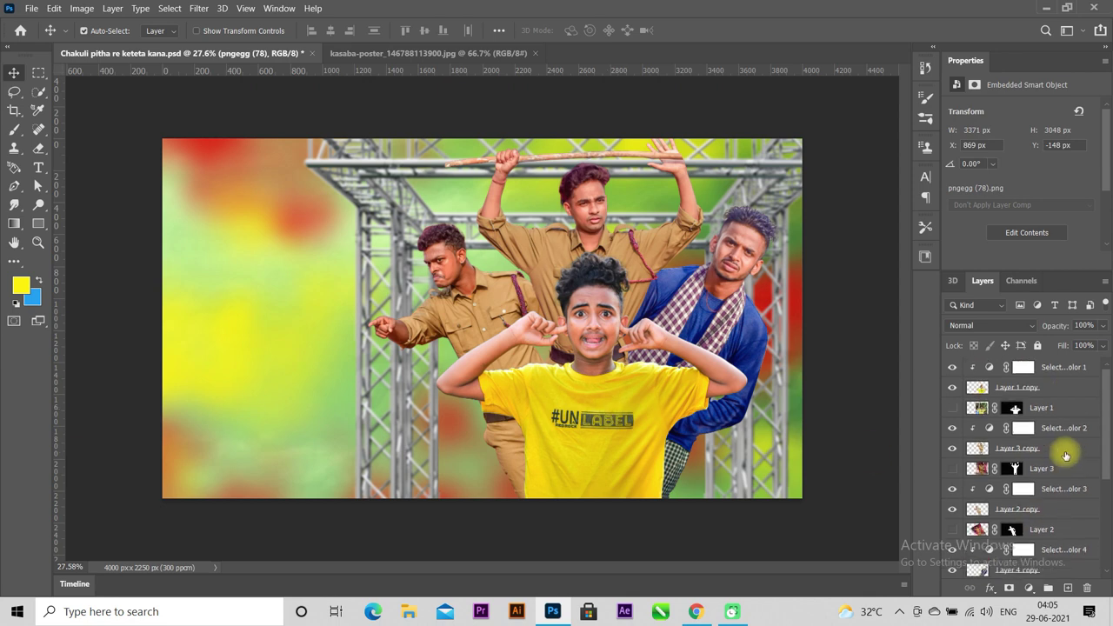
left_click(1072, 371)
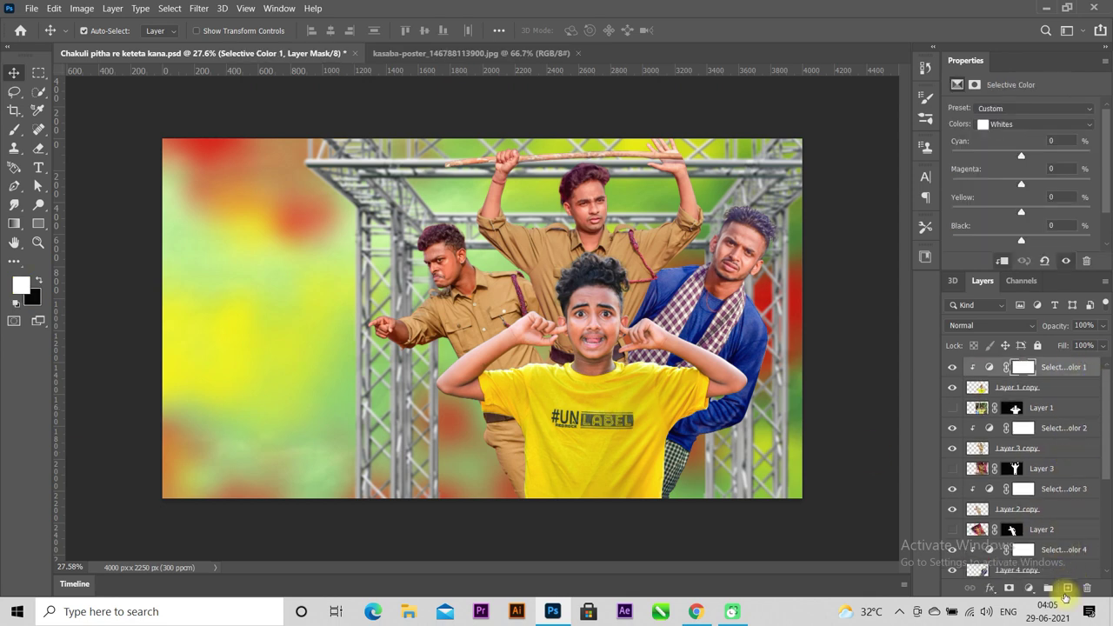
On a new top layer, paint an orange glow over the top-left with a 180° brush angle
left_click(1067, 588)
left_click(21, 285)
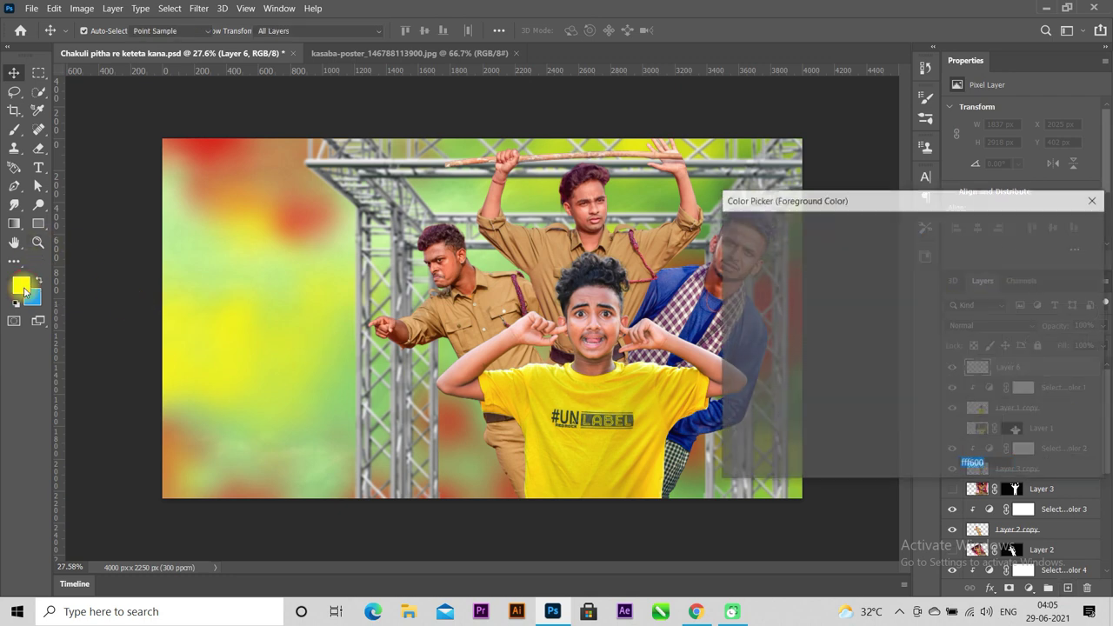
left_click(927, 236)
left_click_drag(936, 402, 930, 410)
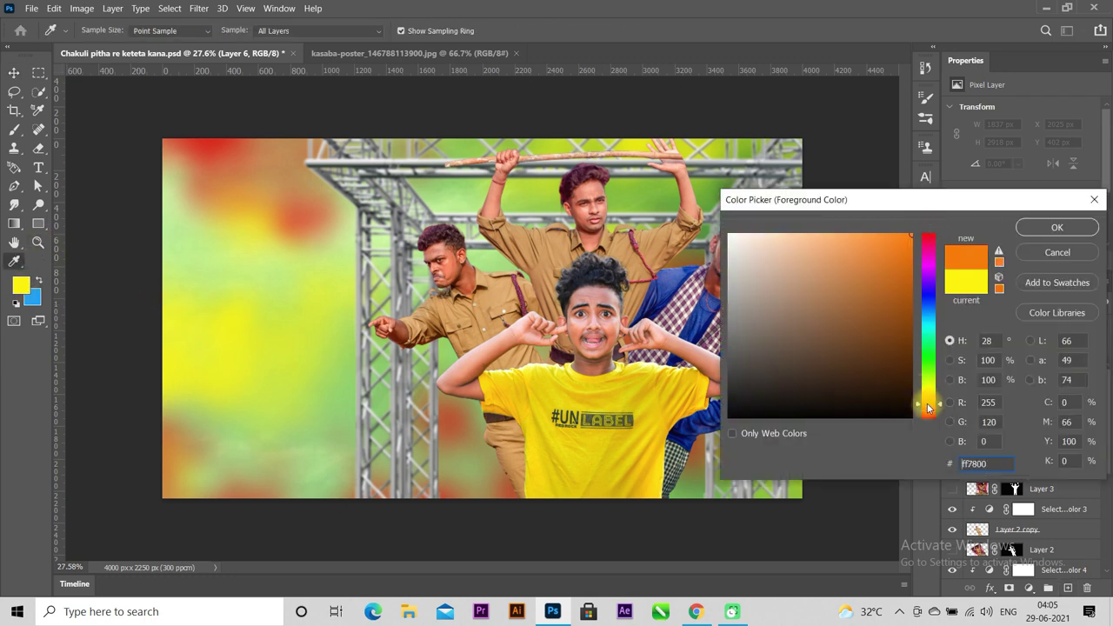
left_click(1031, 233)
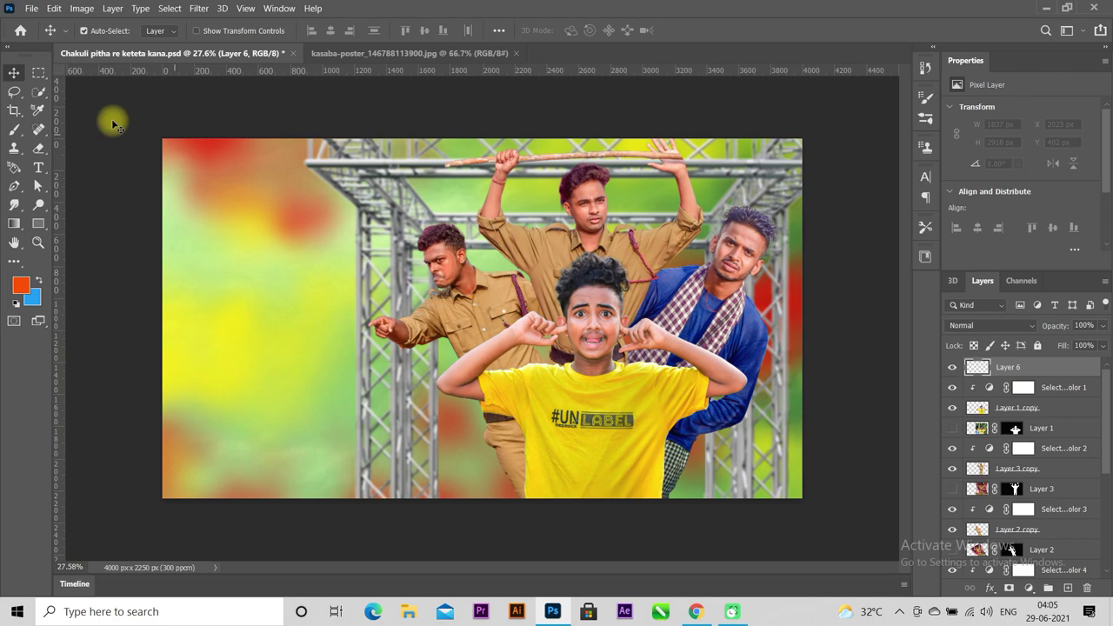
key("b")
left_click(591, 30)
key("Return")
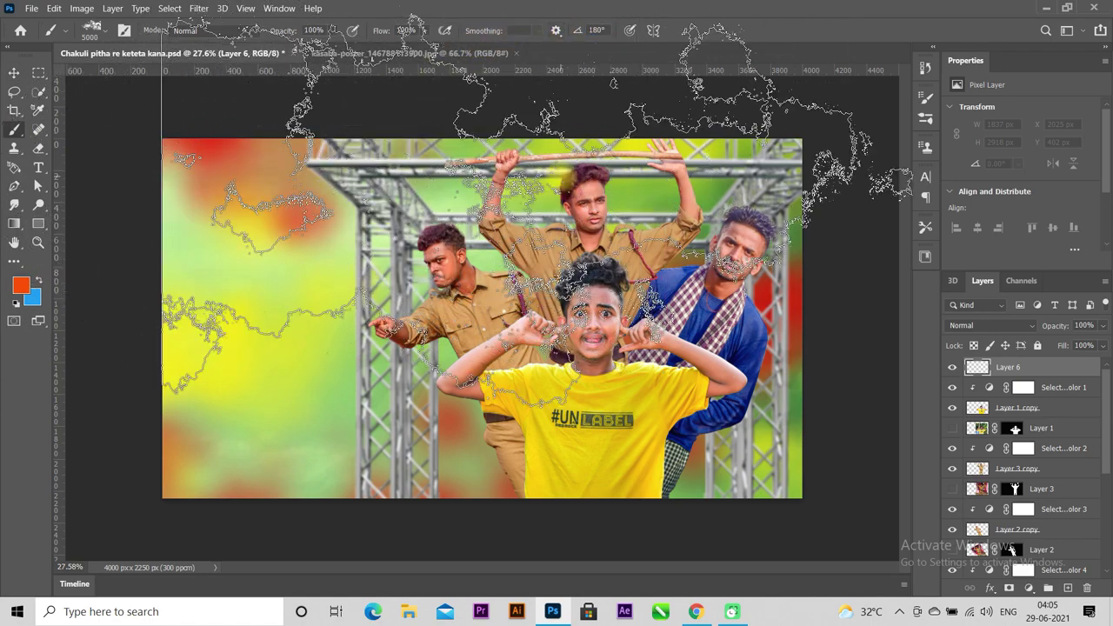
scroll(546, 179, "down", 3)
left_click(397, 199)
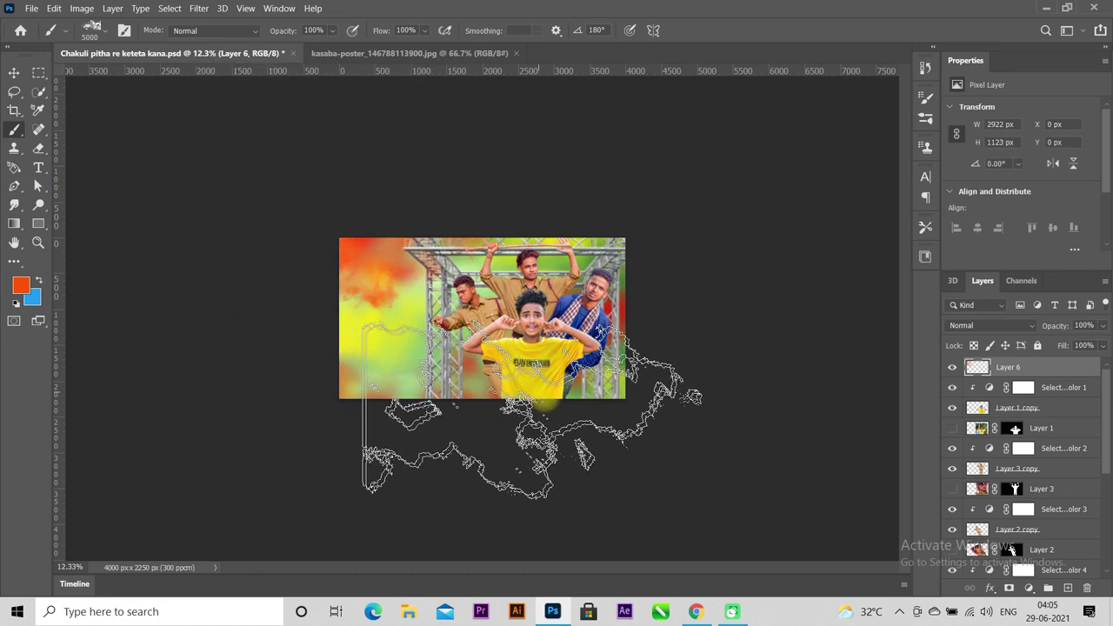
Paint blue colour powder along the poster's bottom edge
left_click(21, 285)
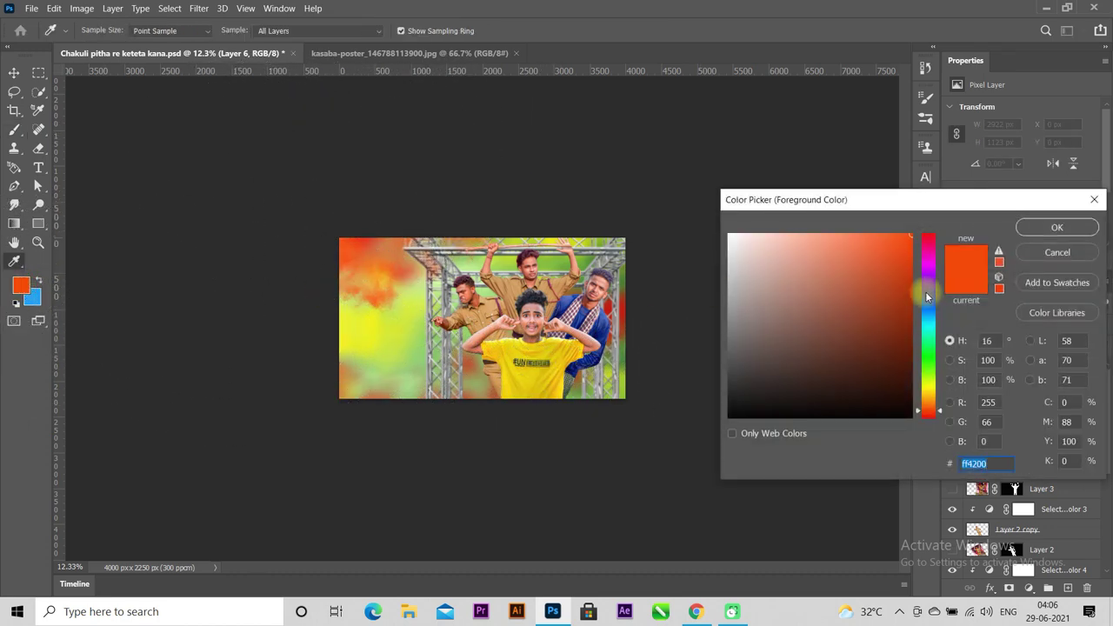
left_click(929, 292)
left_click(1044, 228)
left_click_drag(561, 397, 542, 492)
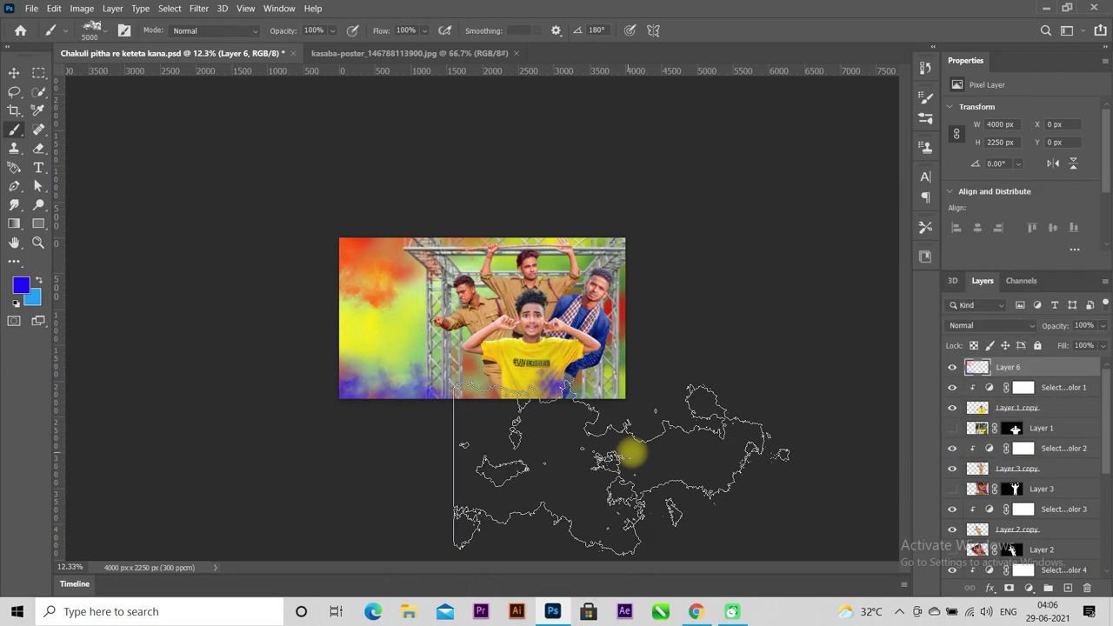
scroll(631, 452, "up", 5)
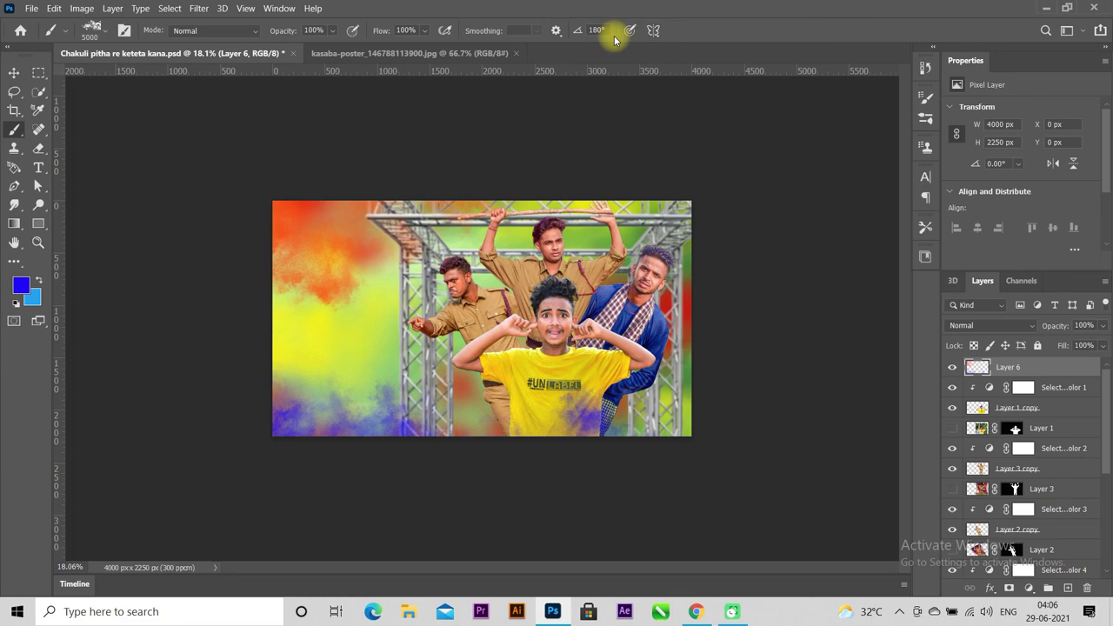
Reset the brush angle to 0° and switch the paint colour to hot pink #ff0078
left_click(598, 32)
type("0")
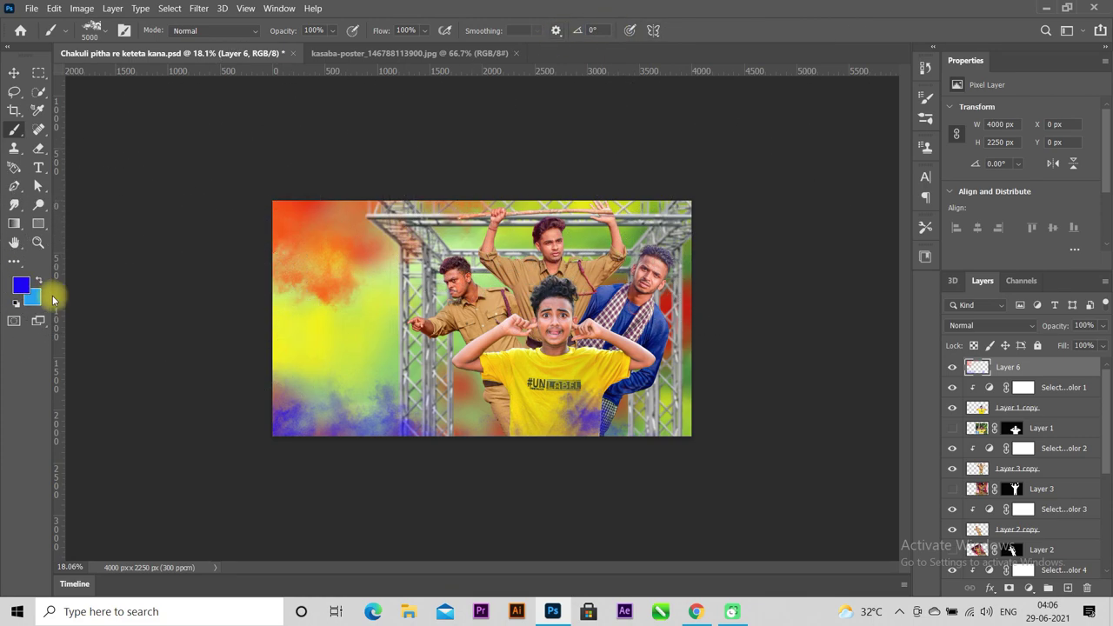
left_click(21, 285)
left_click(927, 247)
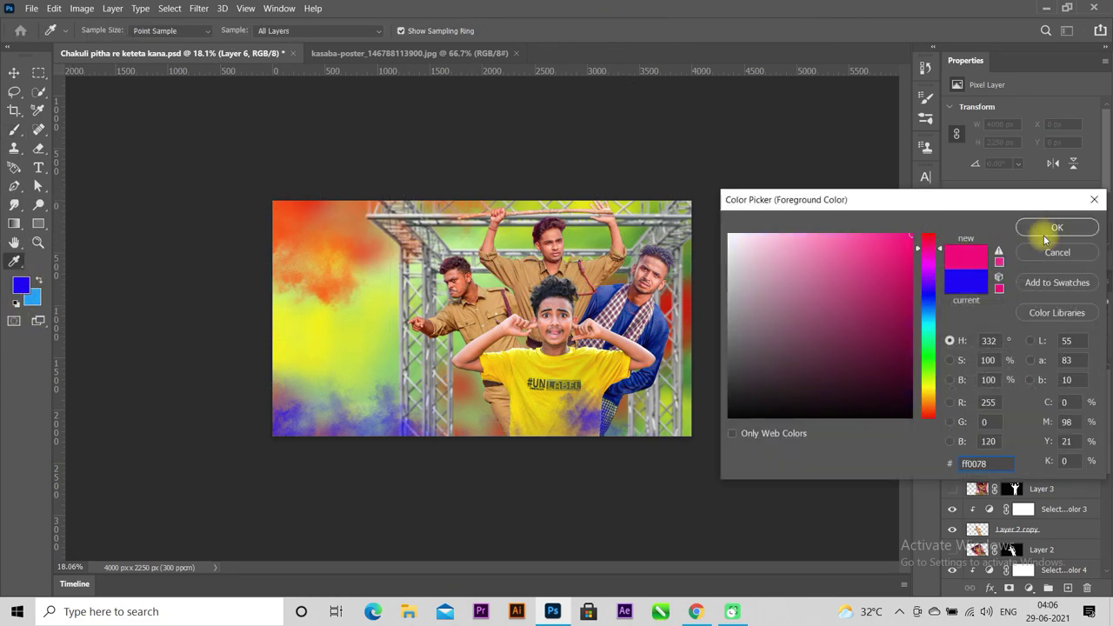
left_click(1057, 227)
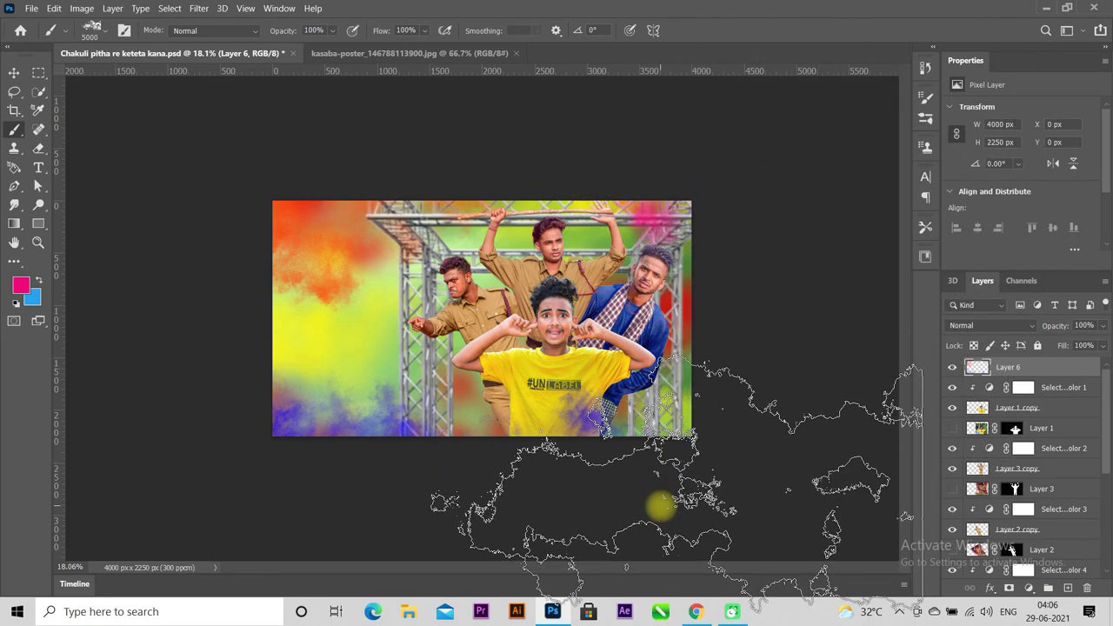
scroll(660, 495, "down", 2)
scroll(665, 496, "up", 3)
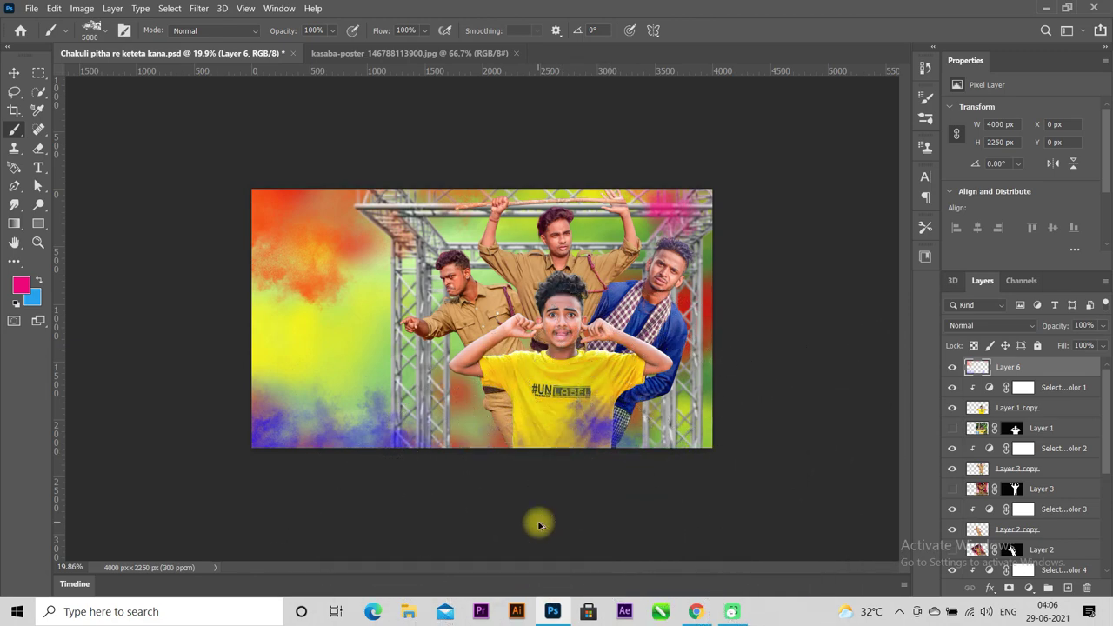
scroll(521, 513, "down", 2)
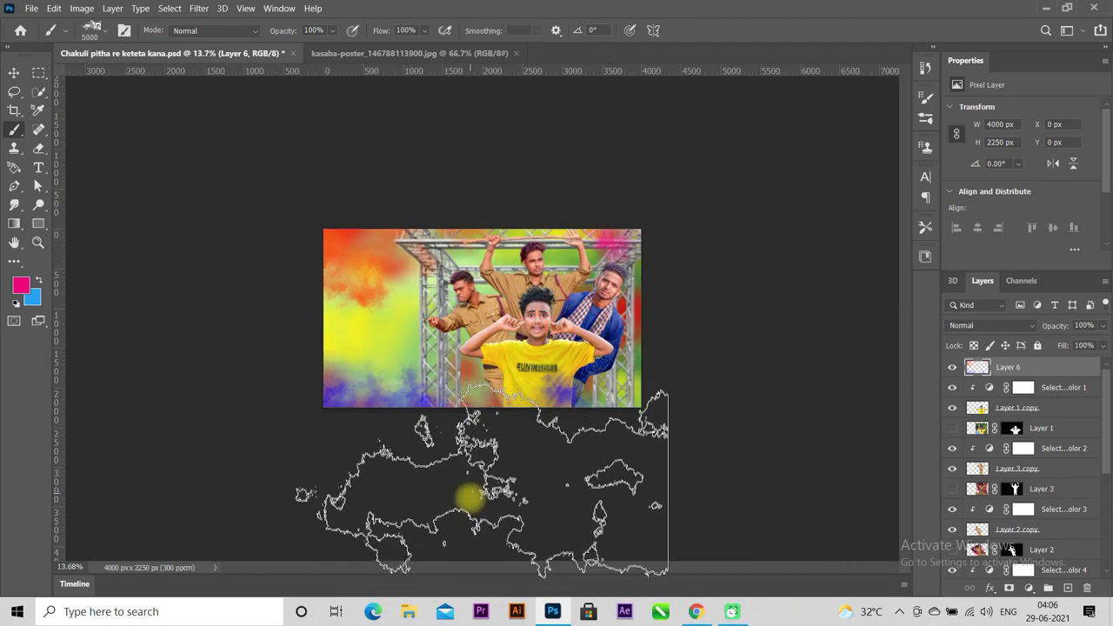
scroll(576, 508, "up", 1)
scroll(577, 509, "up", 1)
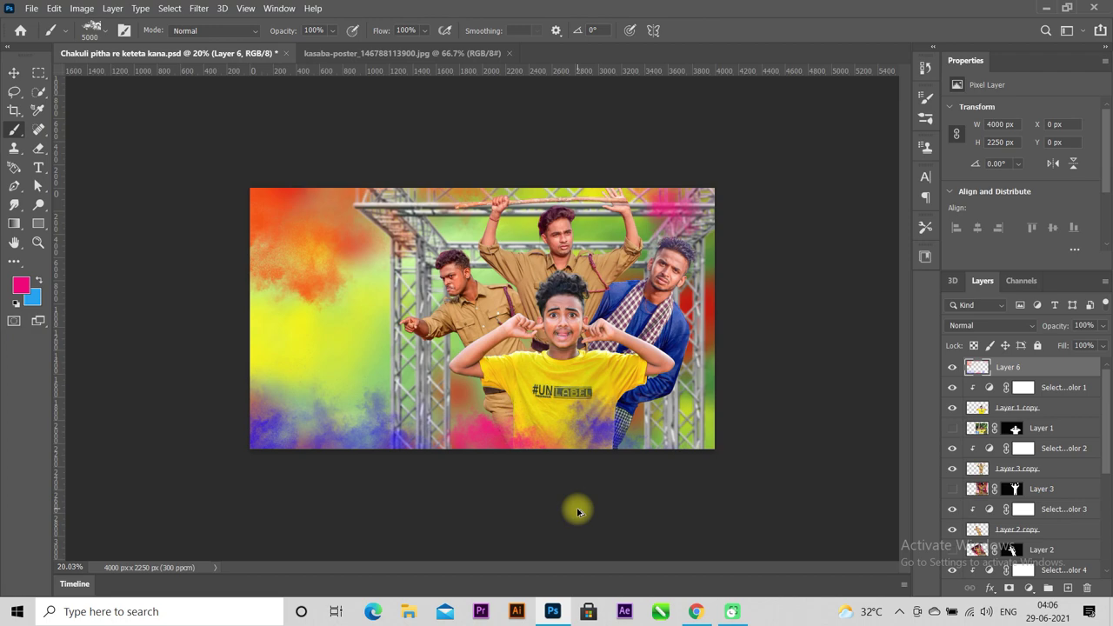
scroll(577, 508, "up", 1)
left_click(199, 8)
mouse_move(207, 182)
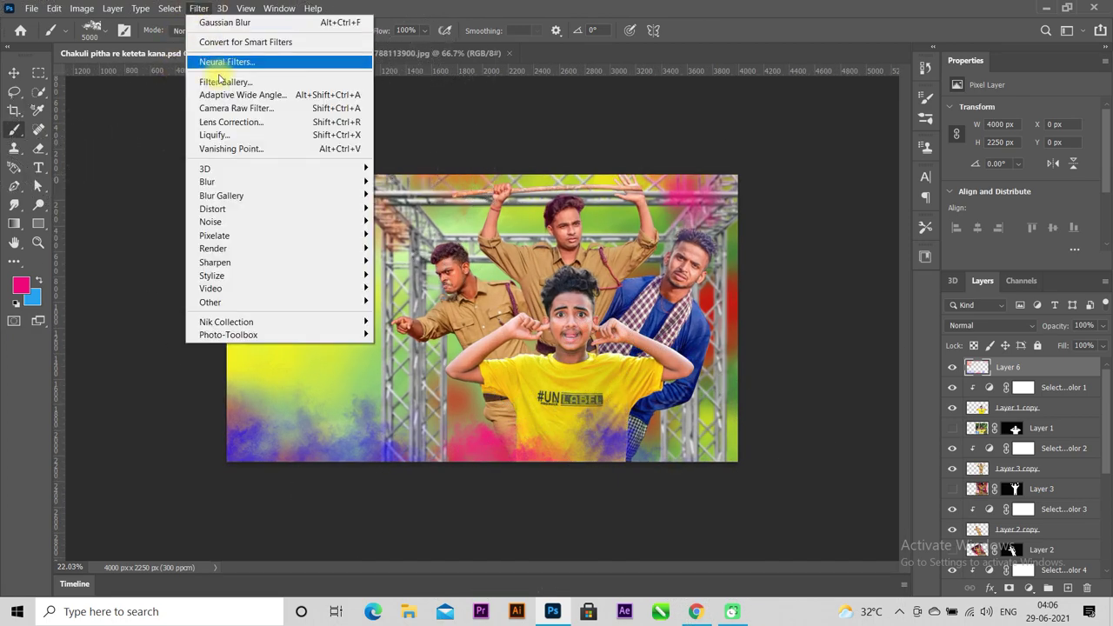
Blur Layer 6's painted colour clouds with a 64 px Gaussian Blur
left_click(411, 235)
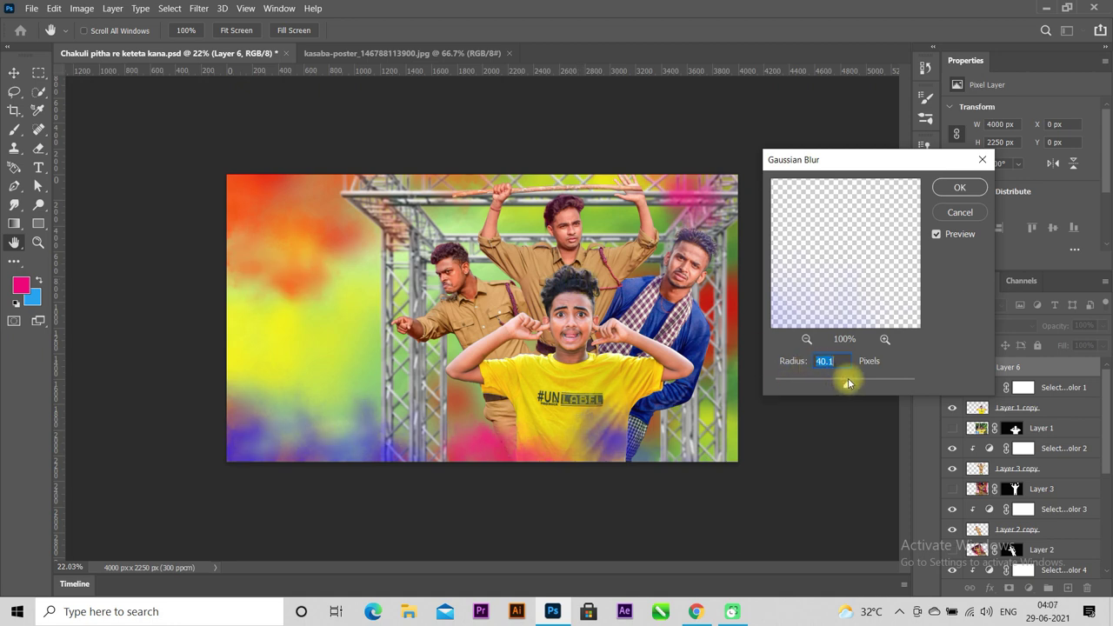
left_click_drag(851, 380, 854, 380)
left_click_drag(856, 380, 857, 382)
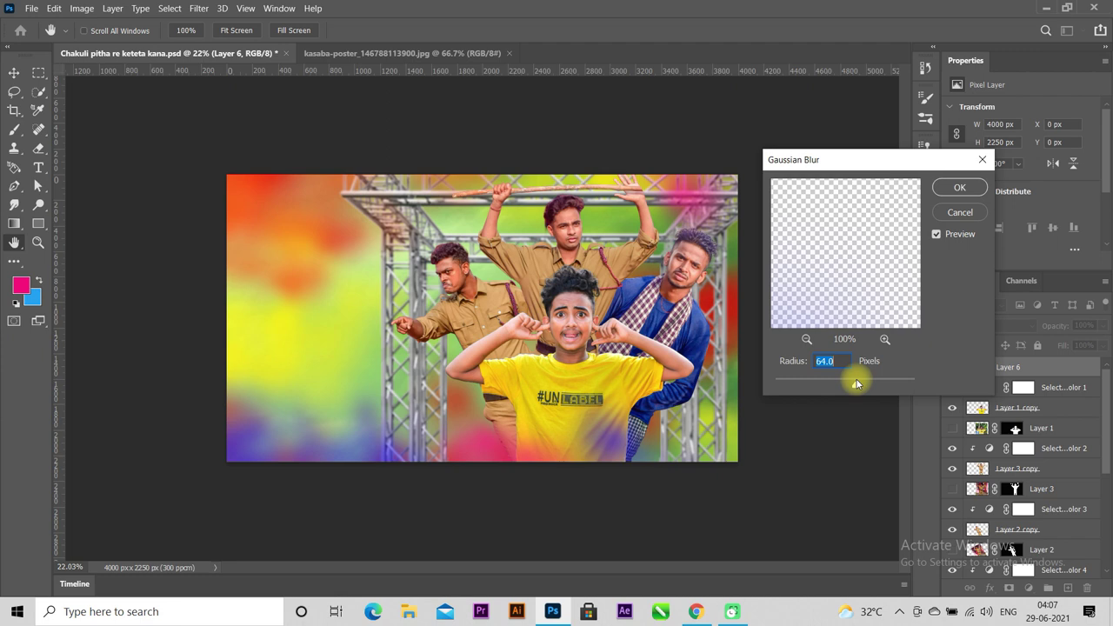
left_click(956, 188)
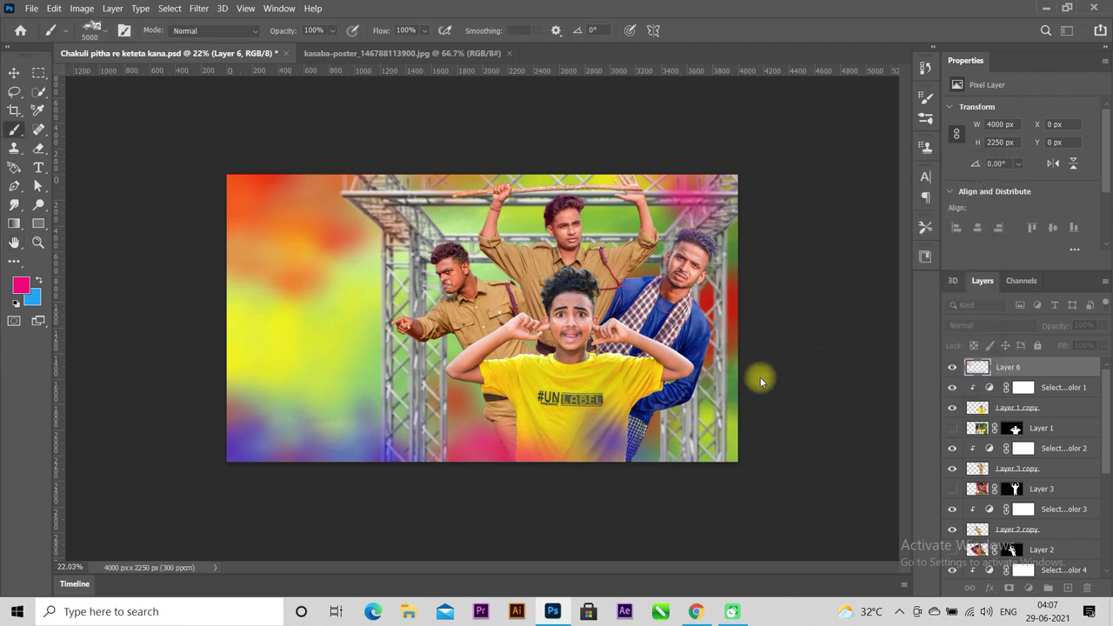
Add a Color Balance layer with Midtones Cyan-Red +51 and Shadows Cyan-Red +14
scroll(764, 380, "down", 2)
scroll(764, 380, "up", 2)
scroll(764, 380, "down", 2)
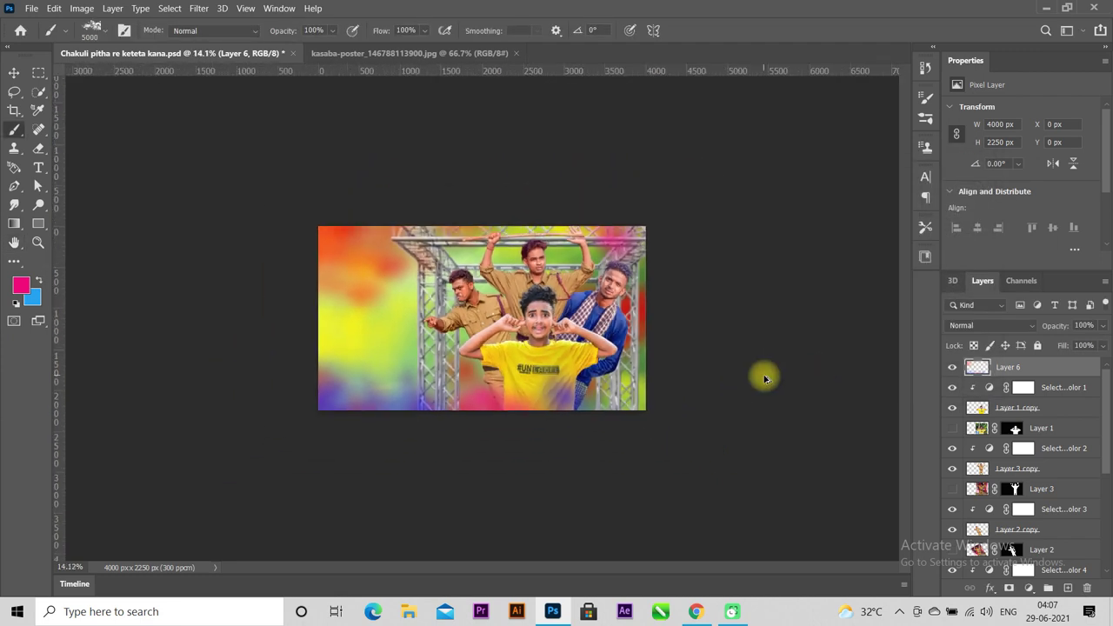
scroll(764, 380, "up", 2)
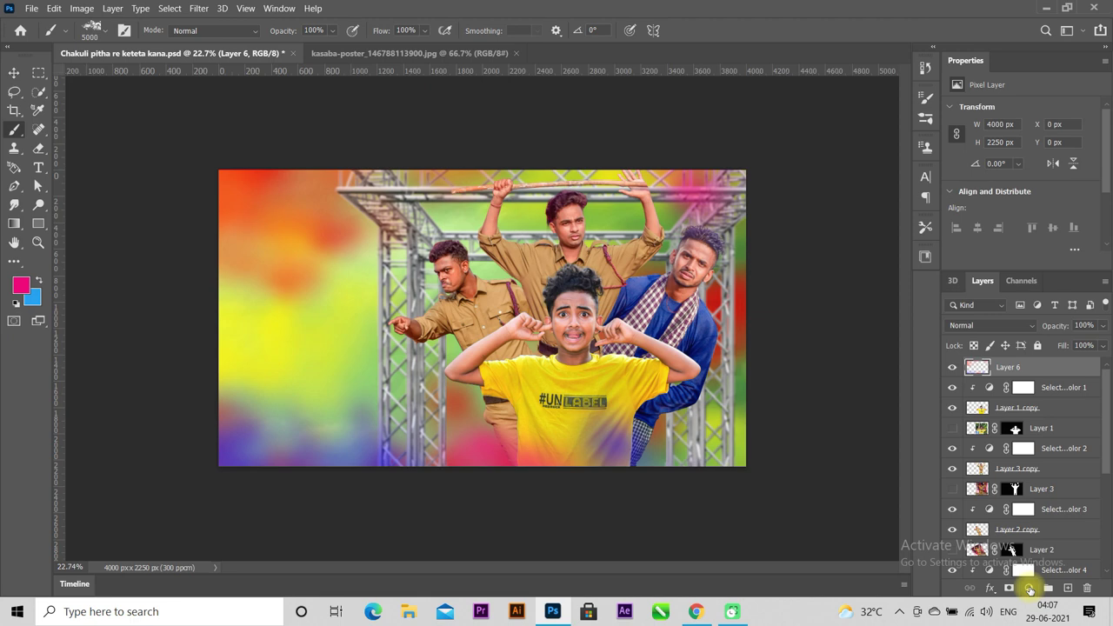
left_click(1029, 590)
left_click(1034, 455)
left_click_drag(1002, 142, 1023, 146)
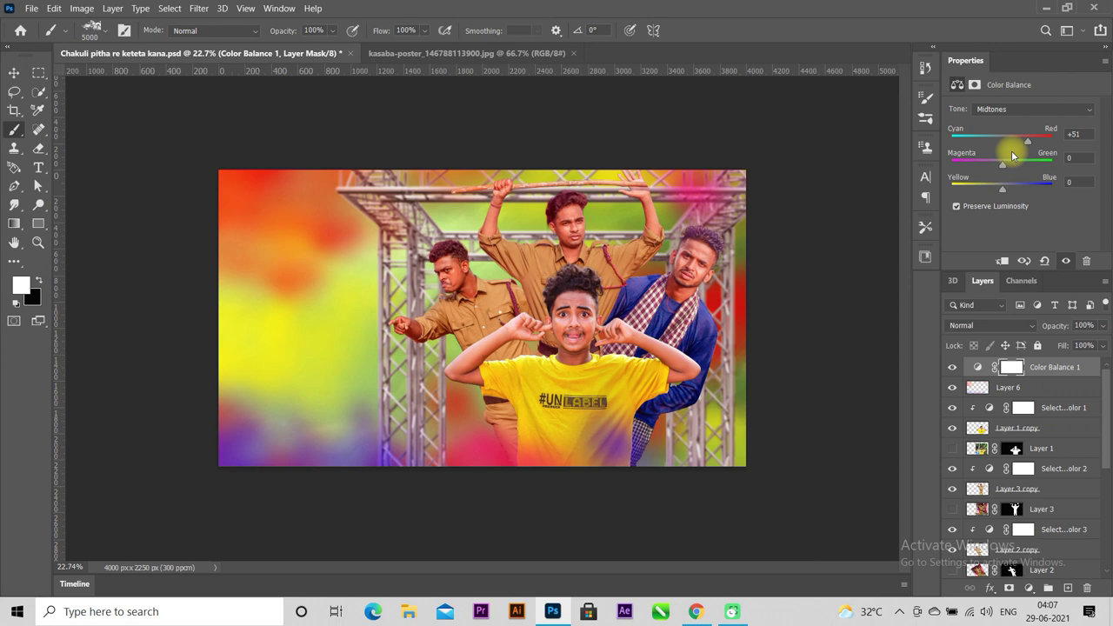
left_click(1013, 110)
left_click(1008, 121)
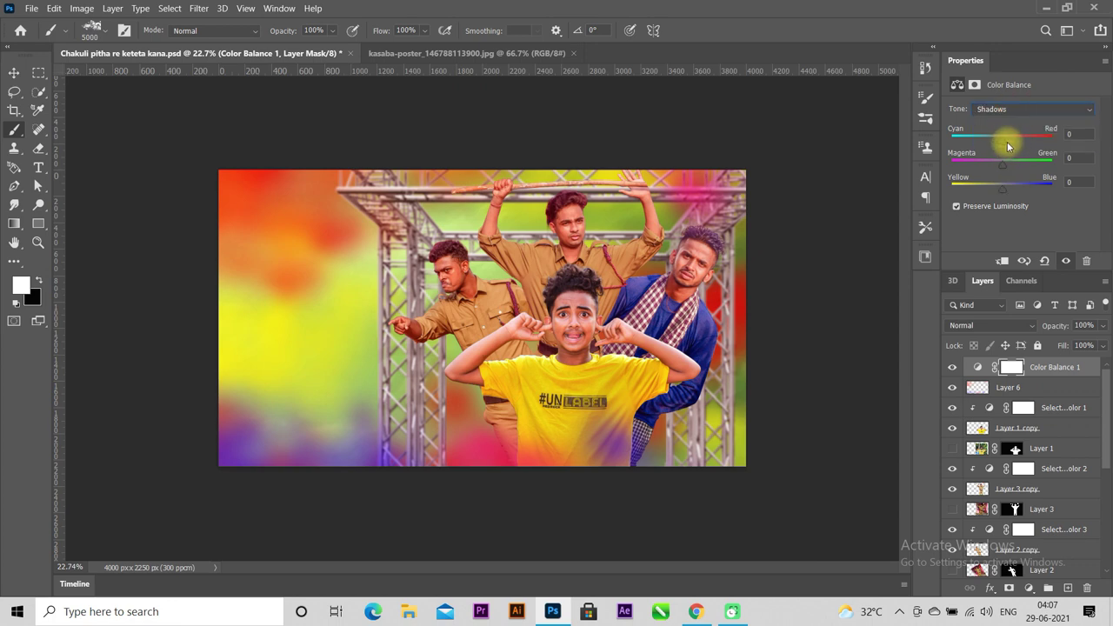
left_click_drag(1005, 144, 1014, 144)
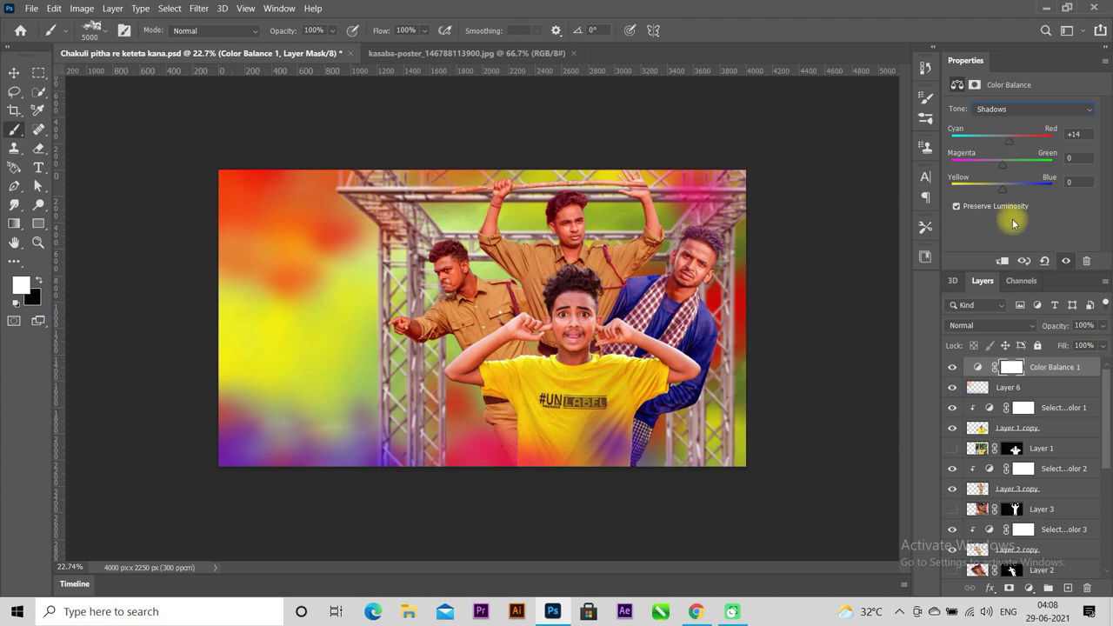
left_click(1029, 589)
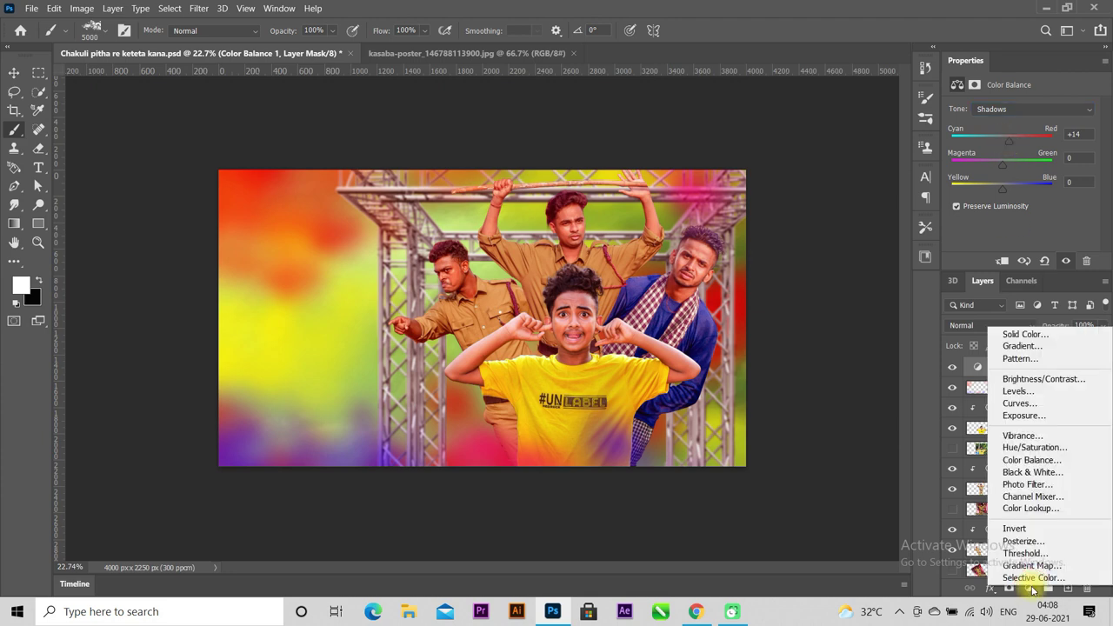
In Selective Color 1, reduce cyan in the Blacks and set Neutrals Cyan to -15
left_click(1031, 591)
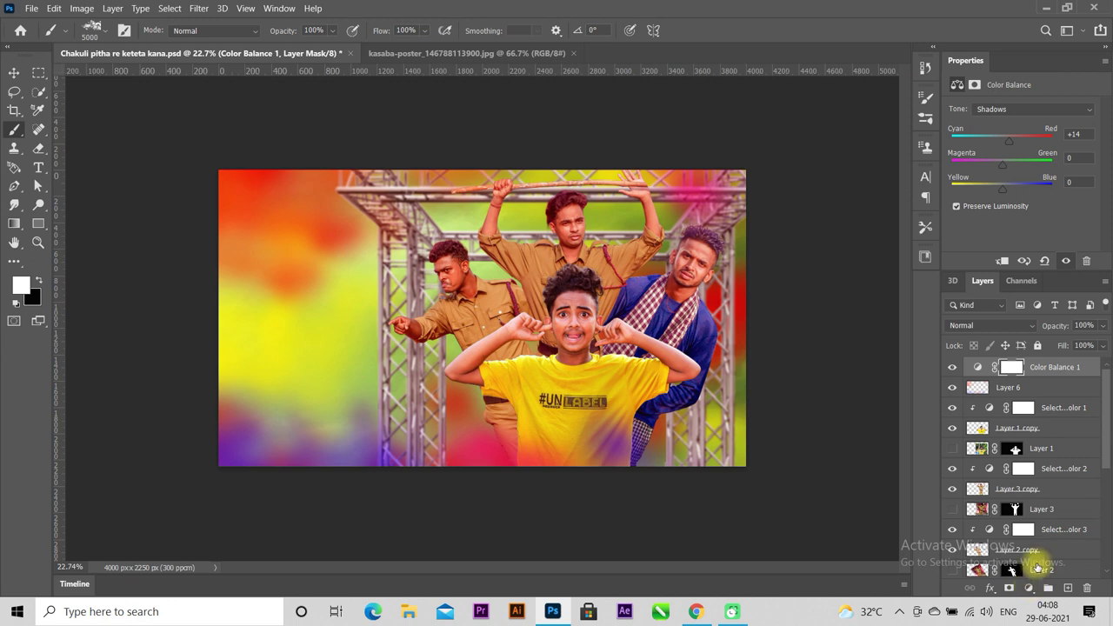
left_click(989, 408)
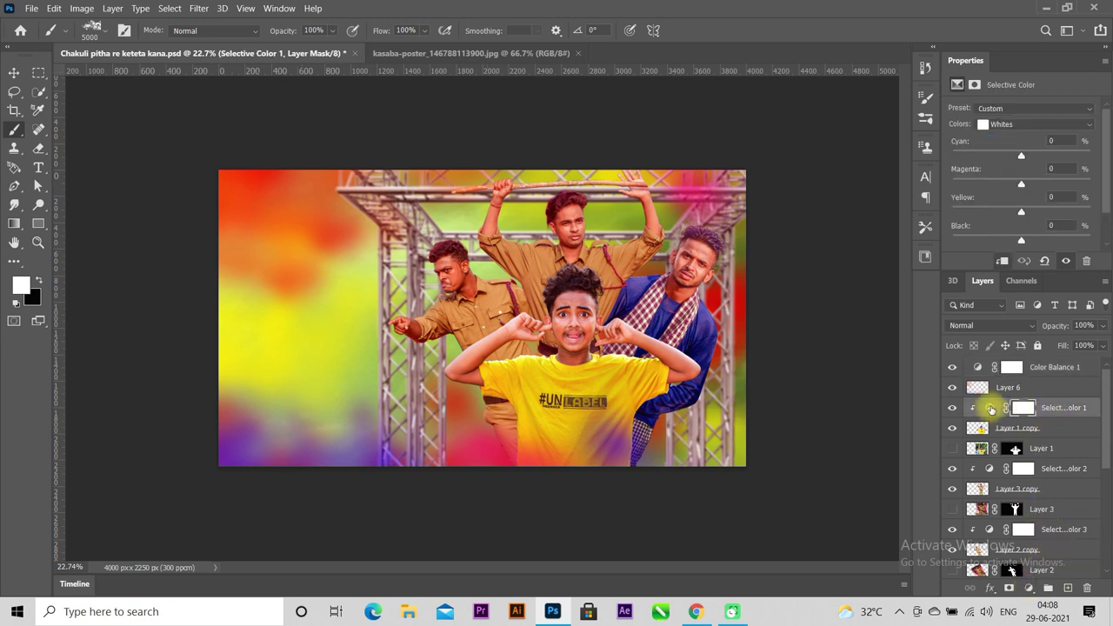
left_click(1019, 124)
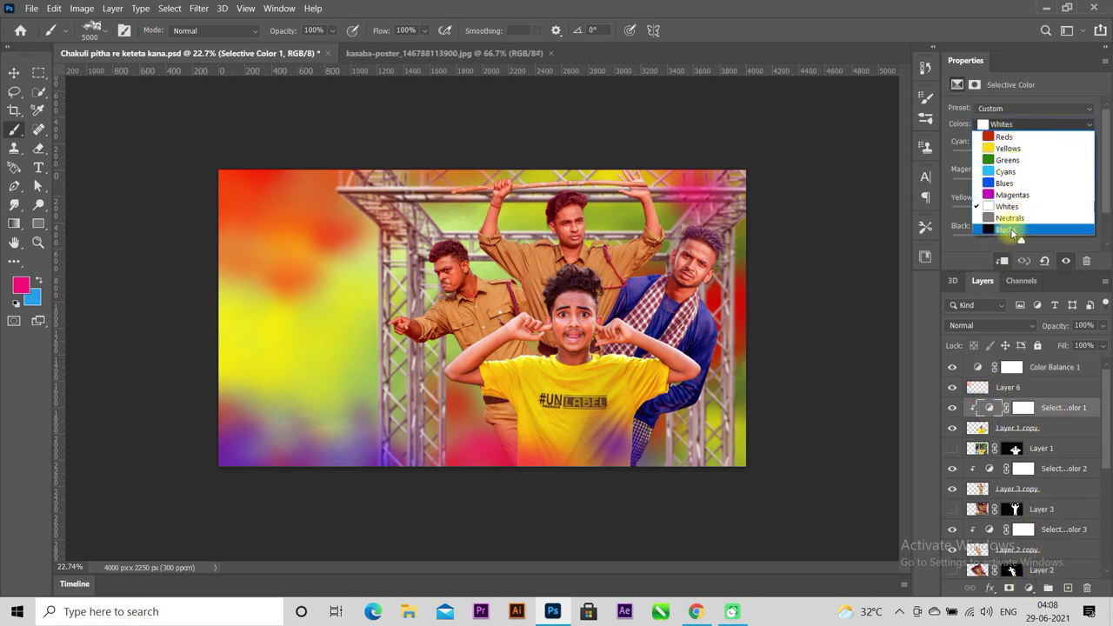
left_click(1012, 232)
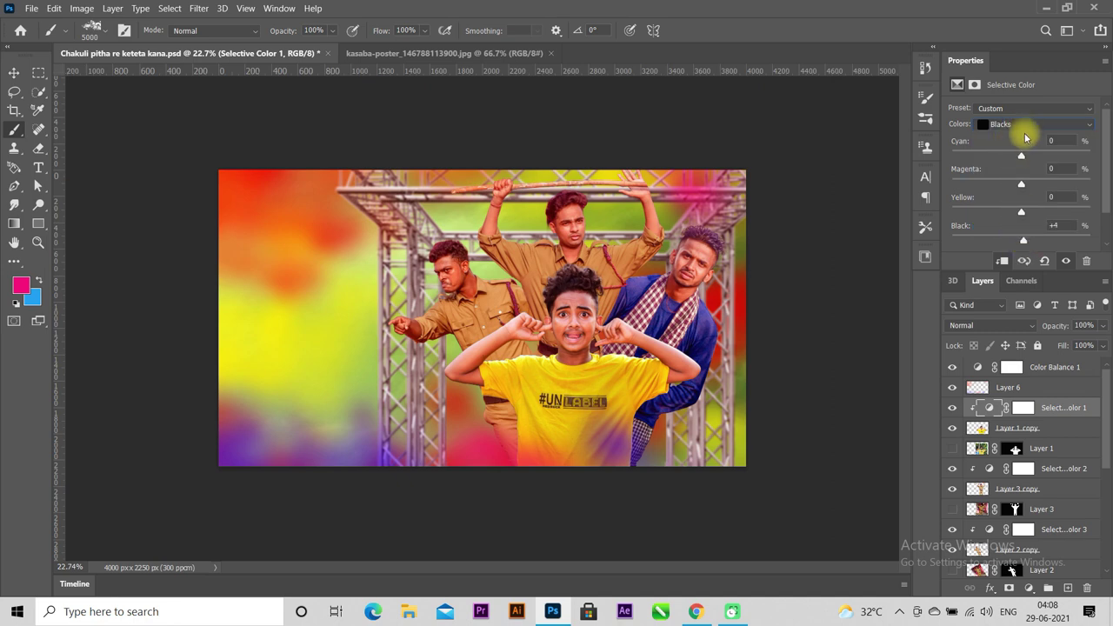
left_click_drag(1021, 155, 1008, 156)
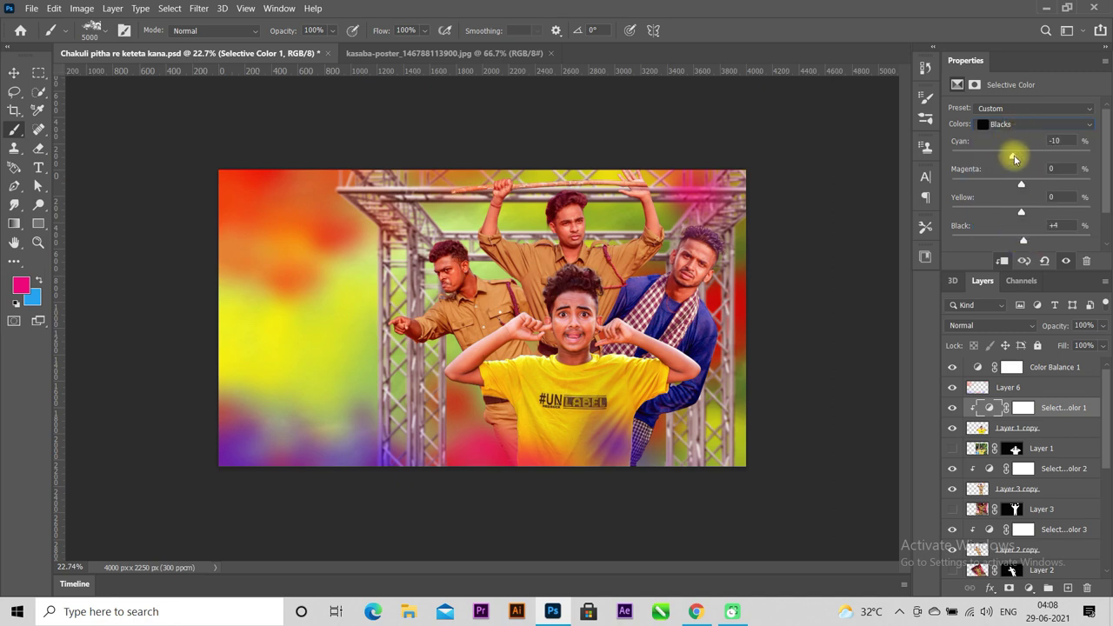
left_click(1008, 124)
left_click(1012, 218)
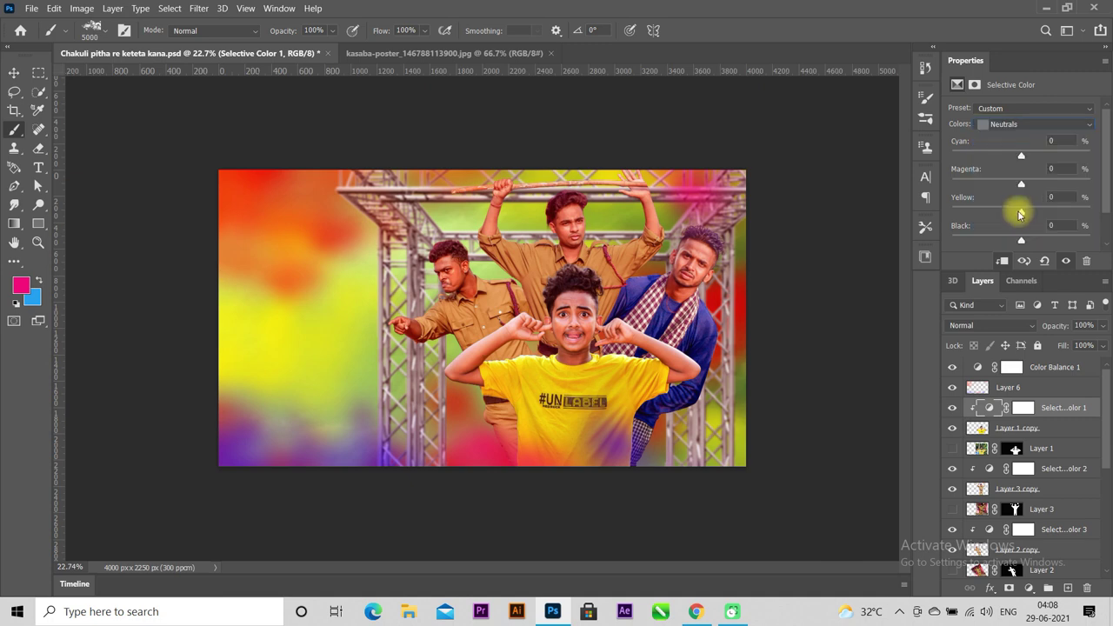
left_click_drag(1023, 157, 1002, 161)
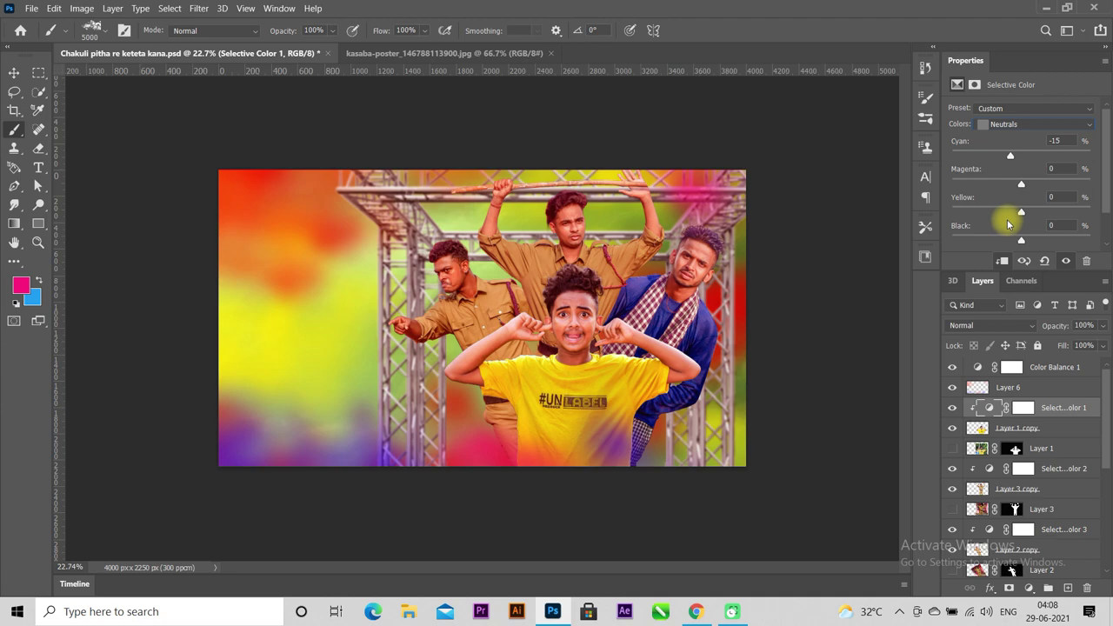
Toggle Color Balance 1 to compare, then add a new empty Layer 7 above Selective Color 1
left_click(1011, 367)
left_click(951, 367)
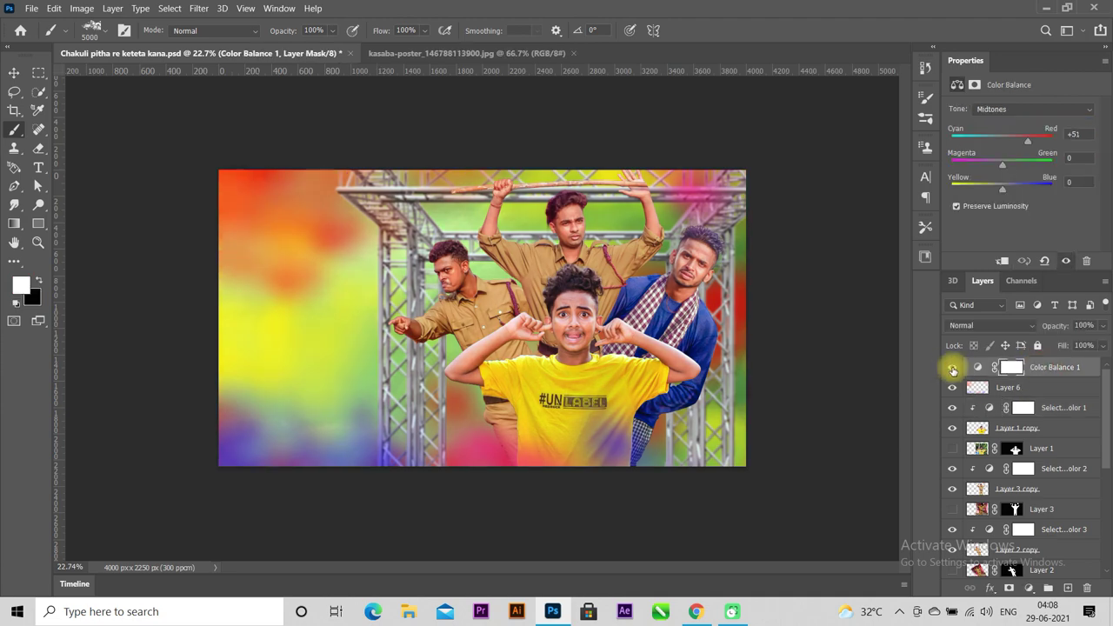
scroll(601, 351, "down", 4)
scroll(509, 356, "up", 5)
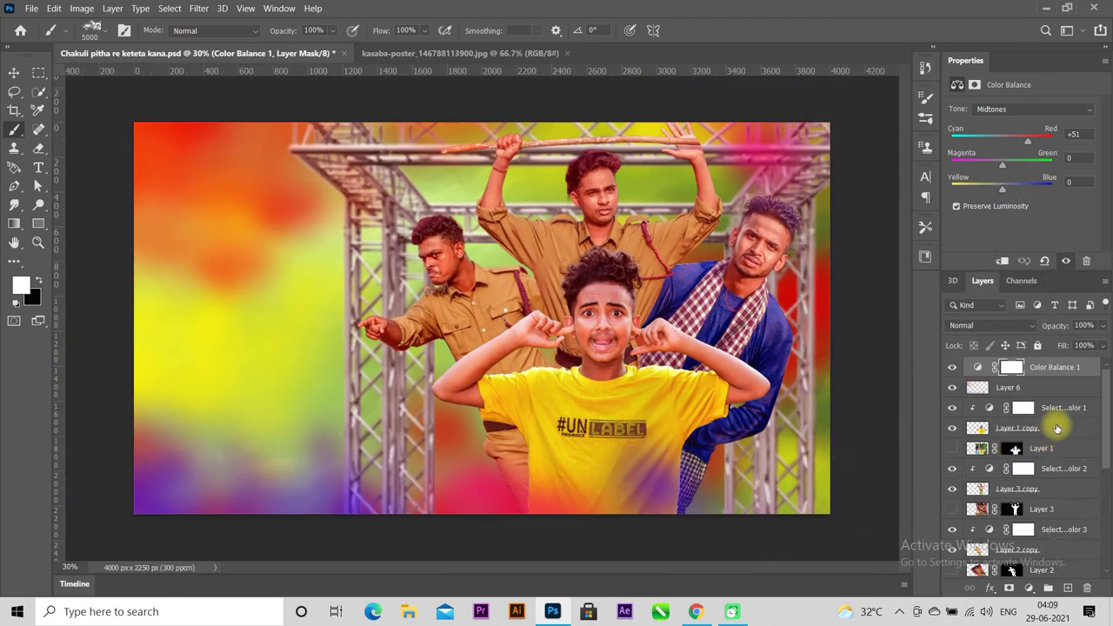
left_click(1063, 407)
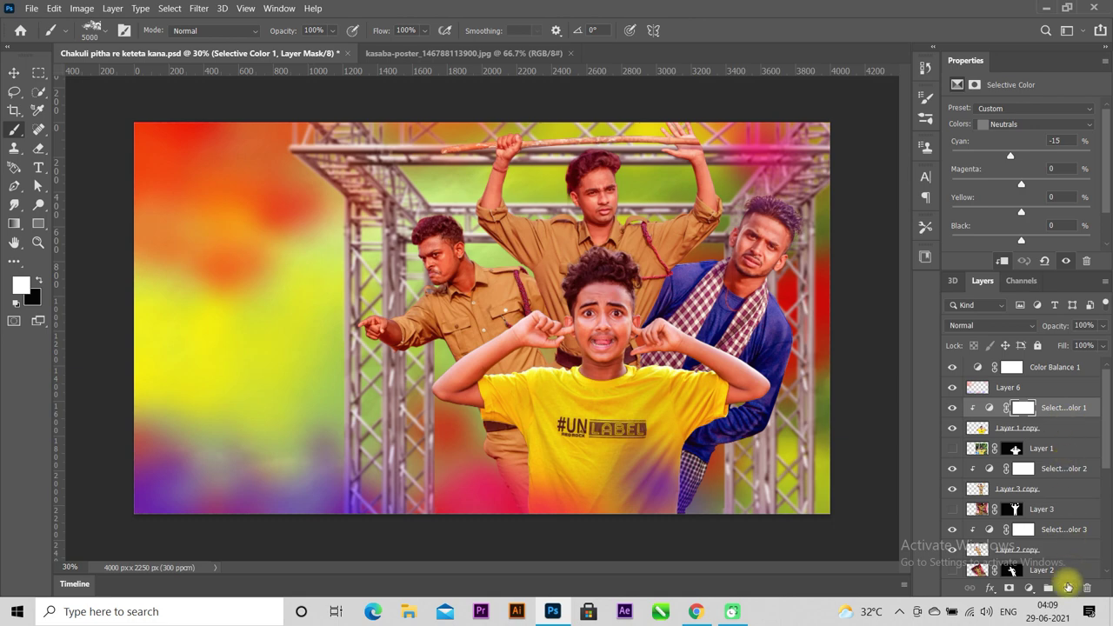
left_click(1067, 587)
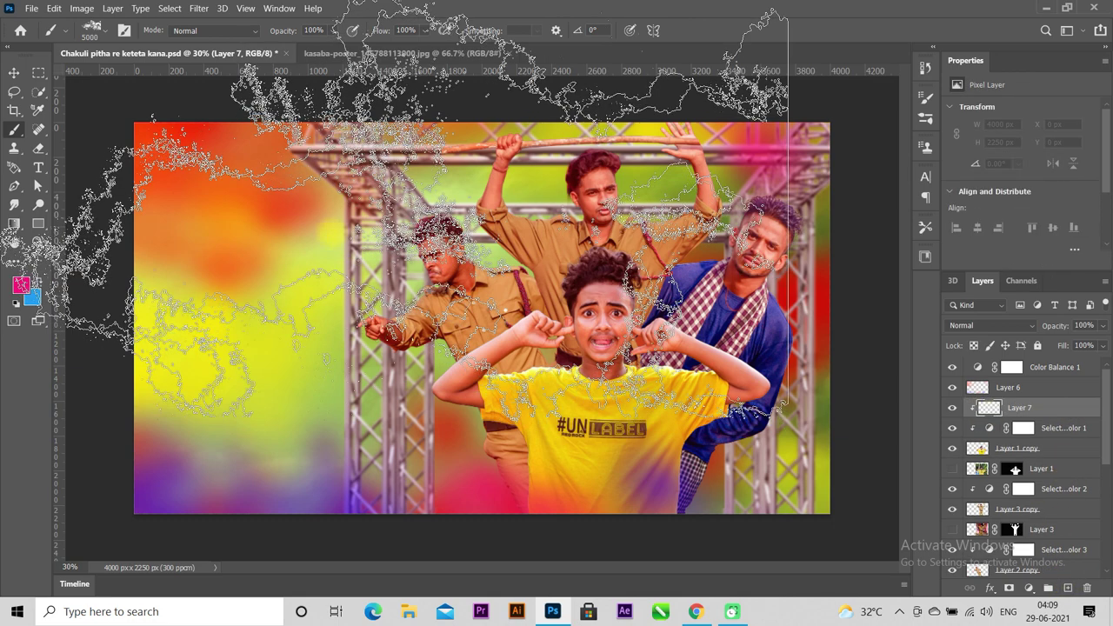
Fill Layer 7 with 50% gray and set its blend mode to Overlay
left_click(54, 8)
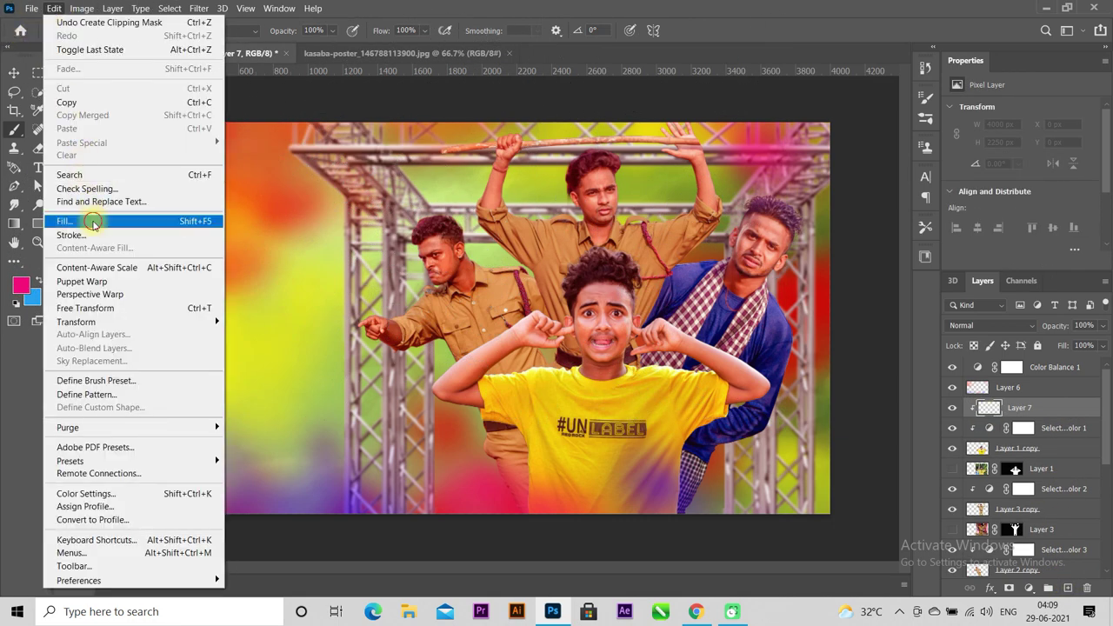
left_click(93, 221)
left_click(639, 150)
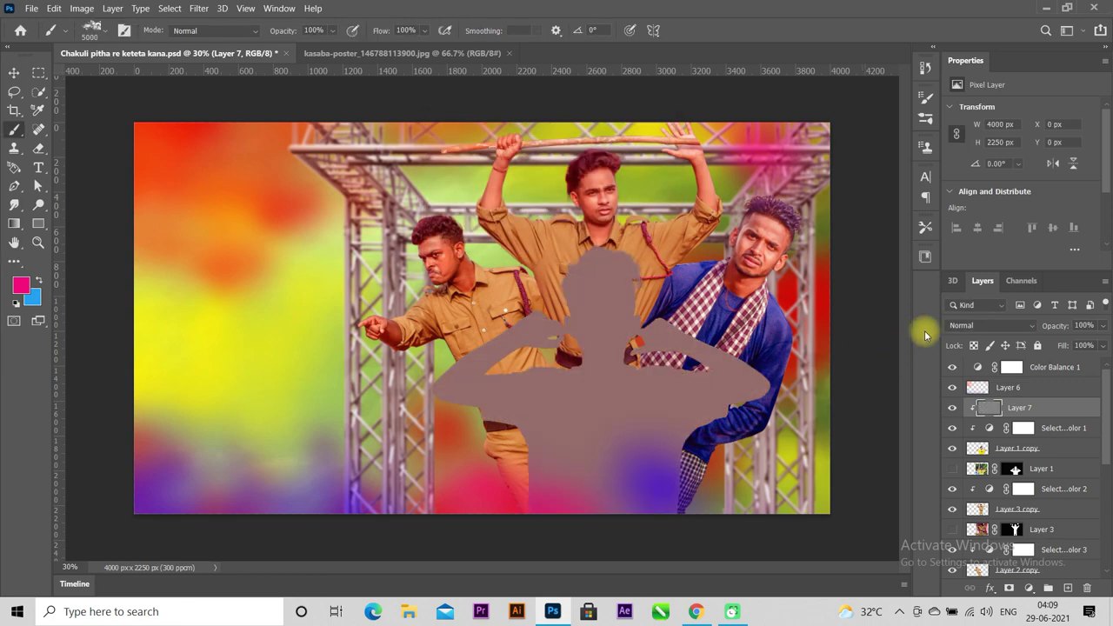
left_click(990, 325)
left_click(977, 411)
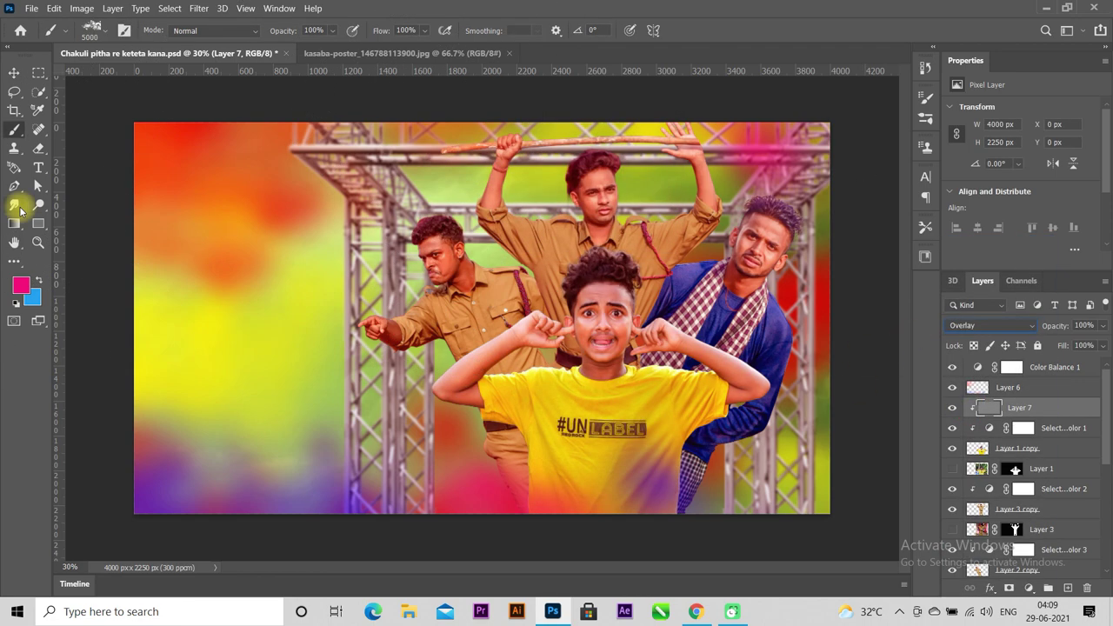
right_click(20, 210)
Dodge the boy's hand, forearm, face, forehead and chin (Highlights, 11% exposure)
left_click(87, 200)
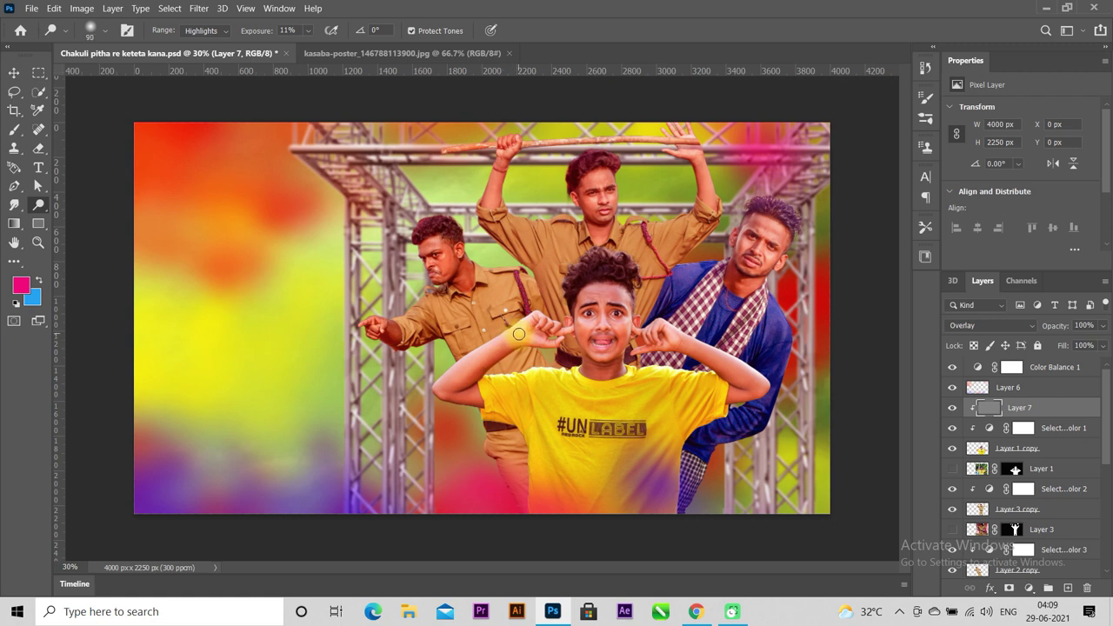
mouse_move(528, 327)
left_mouse_down()
mouse_move(465, 370)
mouse_move(497, 394)
left_mouse_up()
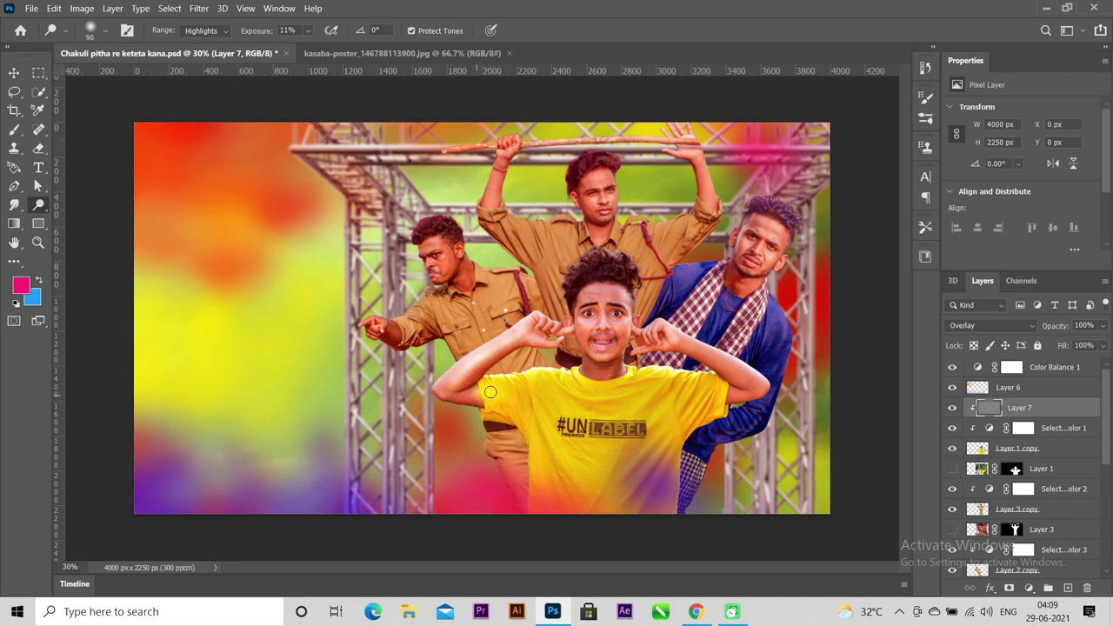
mouse_move(538, 401)
left_mouse_down()
mouse_move(702, 352)
mouse_move(712, 398)
mouse_move(623, 422)
mouse_move(554, 412)
mouse_move(530, 424)
mouse_move(549, 429)
mouse_move(584, 497)
mouse_move(568, 392)
mouse_move(645, 392)
mouse_move(644, 426)
mouse_move(605, 493)
left_mouse_up()
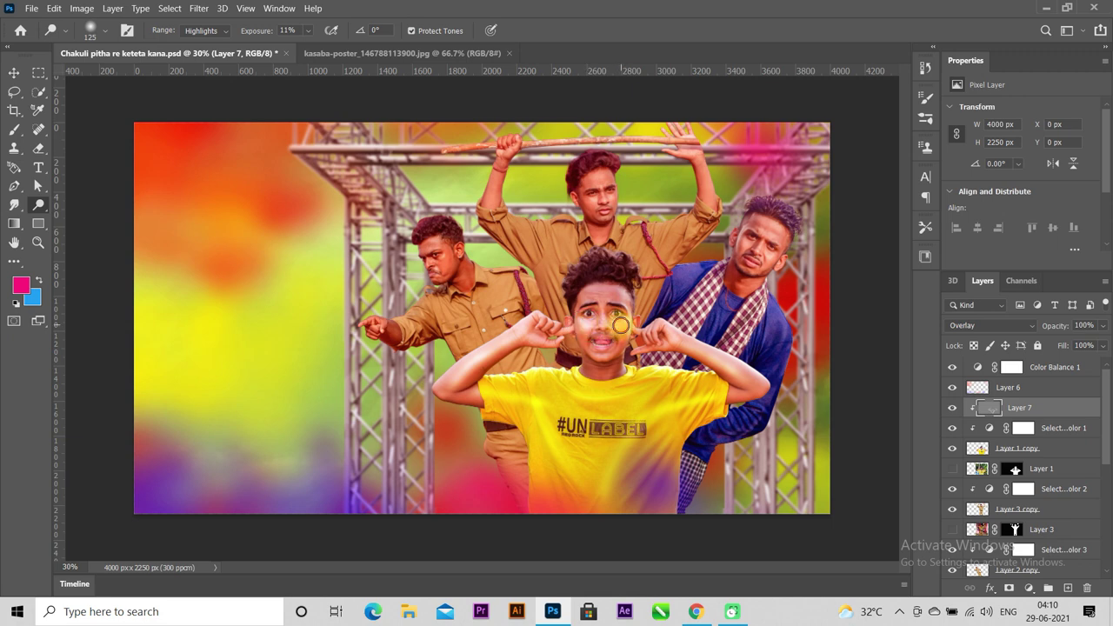
left_click_drag(620, 325, 595, 296)
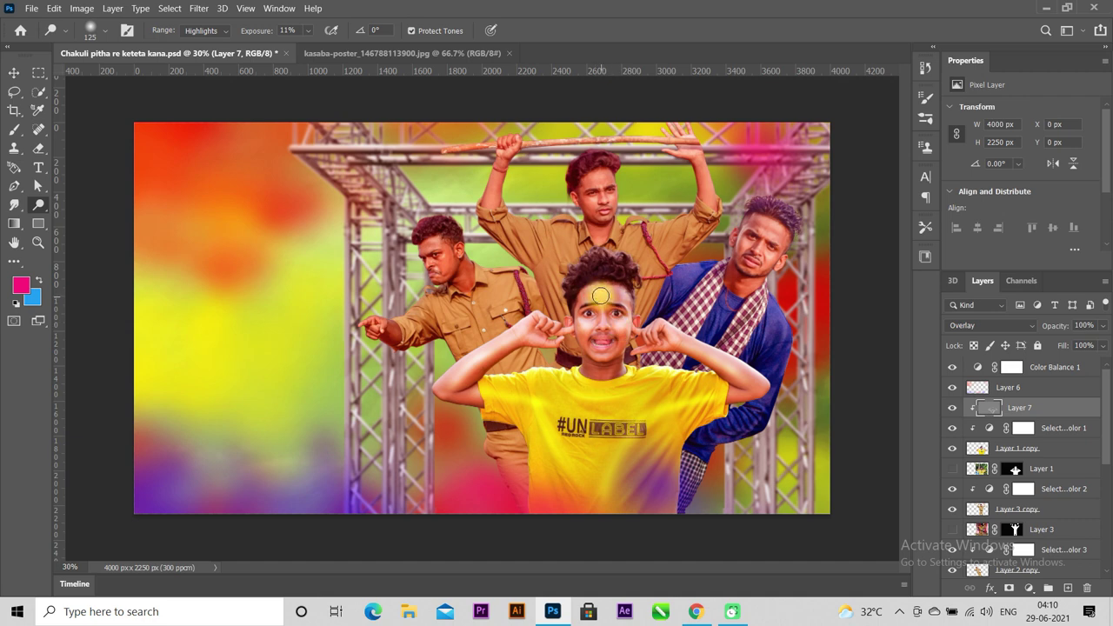
left_click_drag(606, 359, 594, 366)
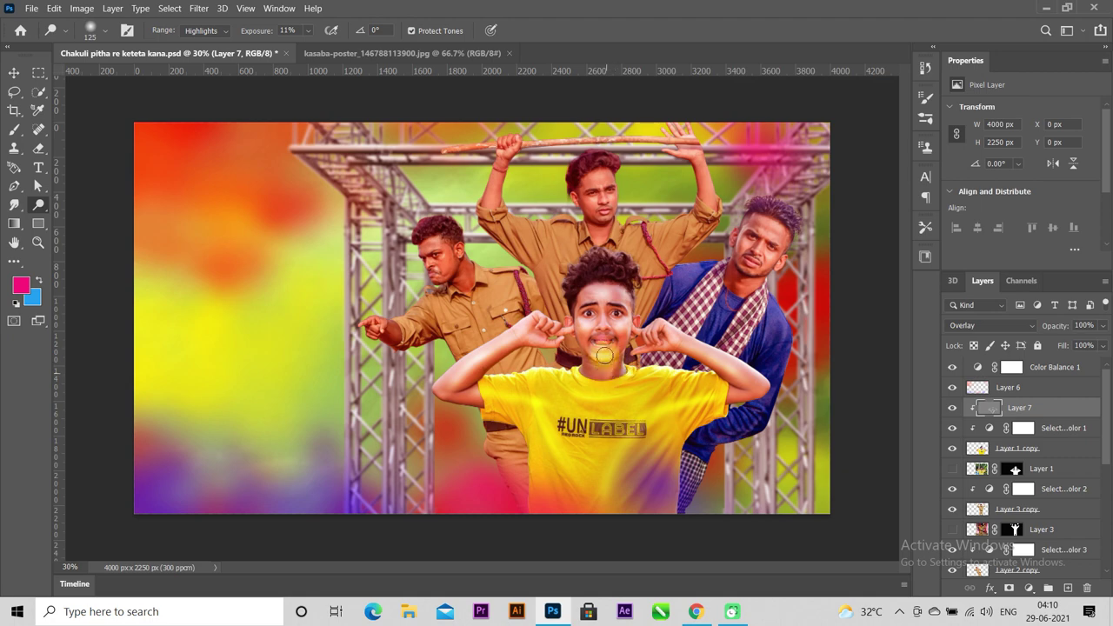
scroll(588, 319, "up", 6)
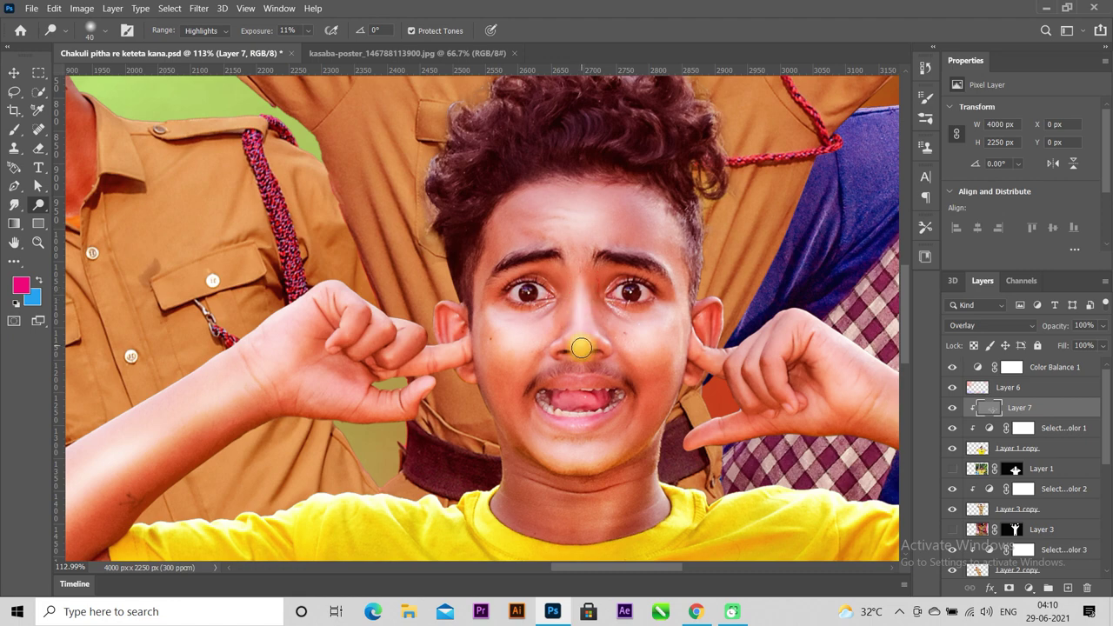
Dodge along the front boy's hair edge and his raised right arm
scroll(687, 391, "down", 3)
scroll(730, 374, "up", 2)
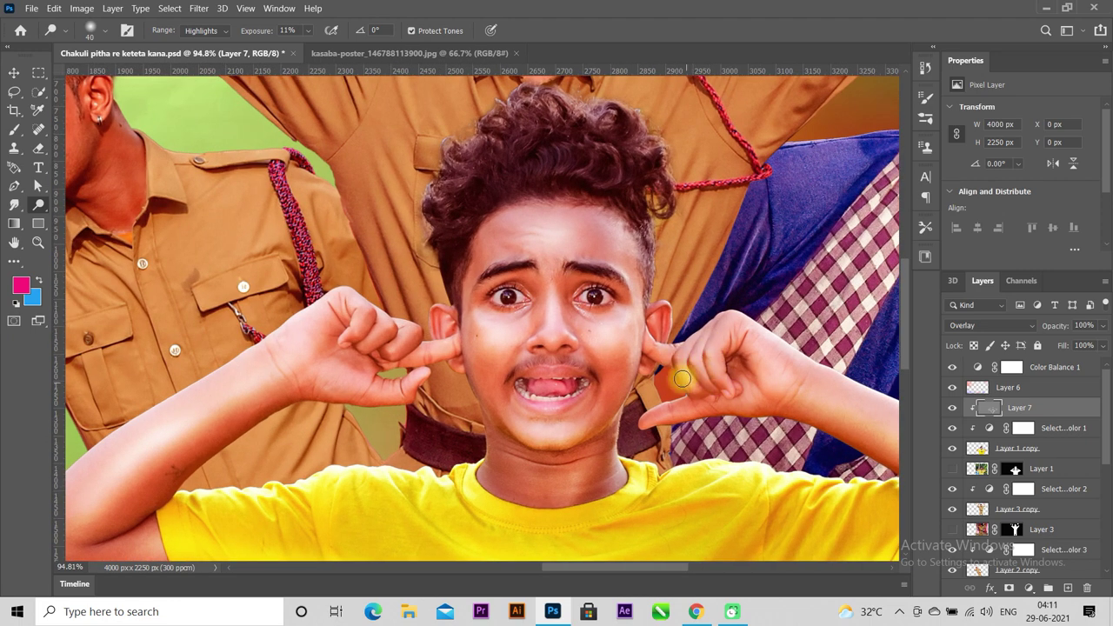
scroll(662, 300, "up", 2)
scroll(663, 313, "up", 1)
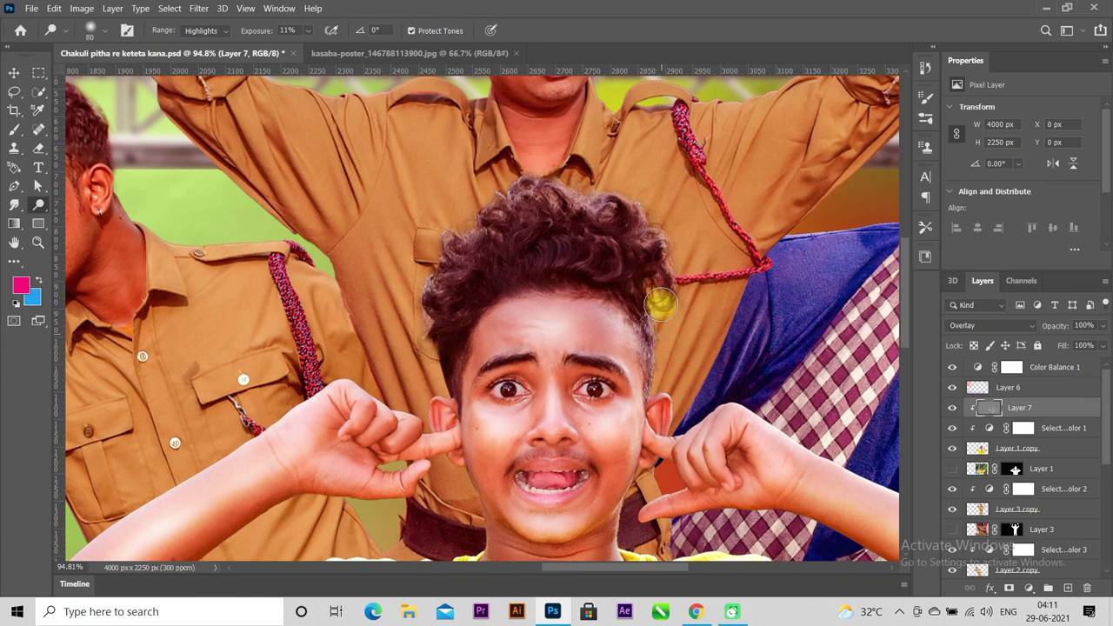
mouse_move(661, 298)
left_mouse_down()
mouse_move(662, 379)
mouse_move(676, 407)
left_mouse_up()
left_click_drag(695, 469, 479, 426)
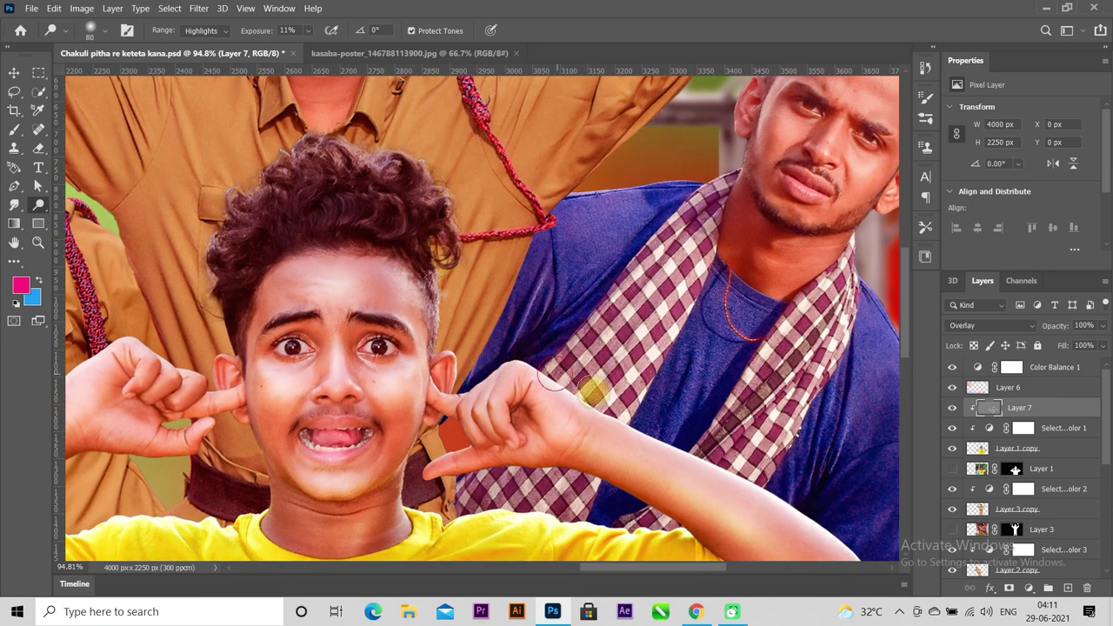
left_click_drag(681, 432, 756, 474)
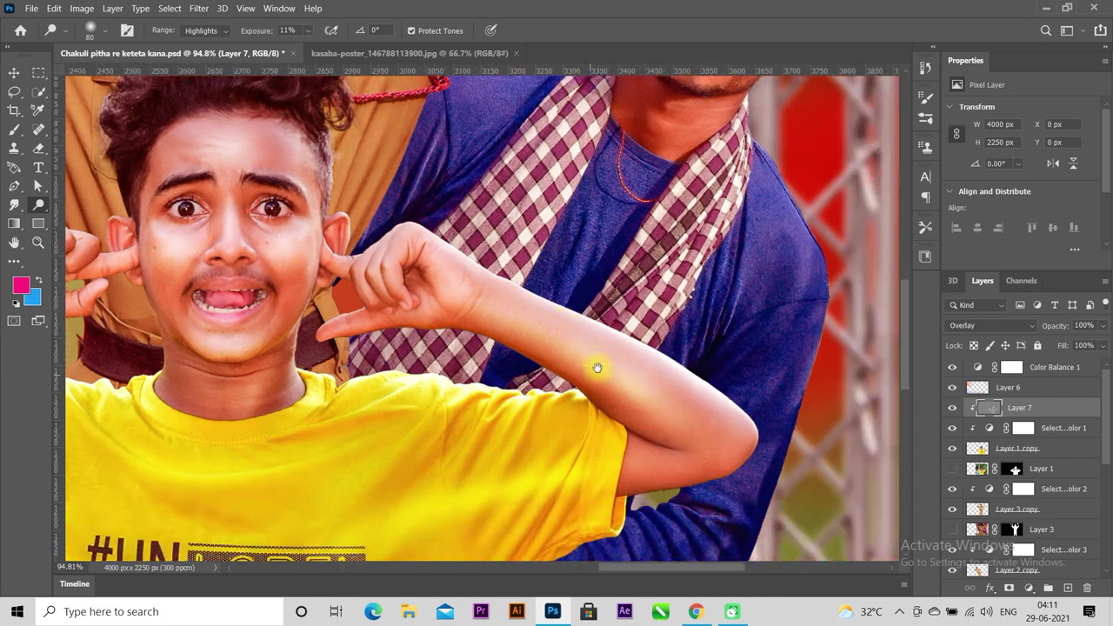
Brighten the underside of the boy's arm, then zoom back out
scroll(597, 367, "up", 5)
scroll(533, 399, "up", 3)
scroll(731, 395, "down", 4)
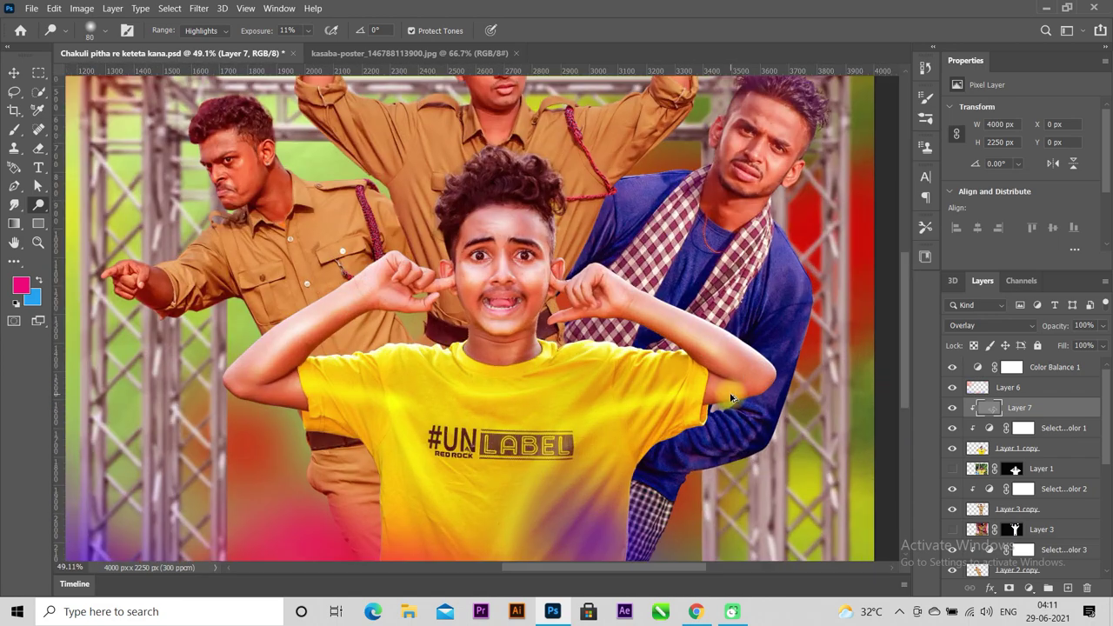
scroll(768, 327, "up", 2)
scroll(417, 285, "down", 2)
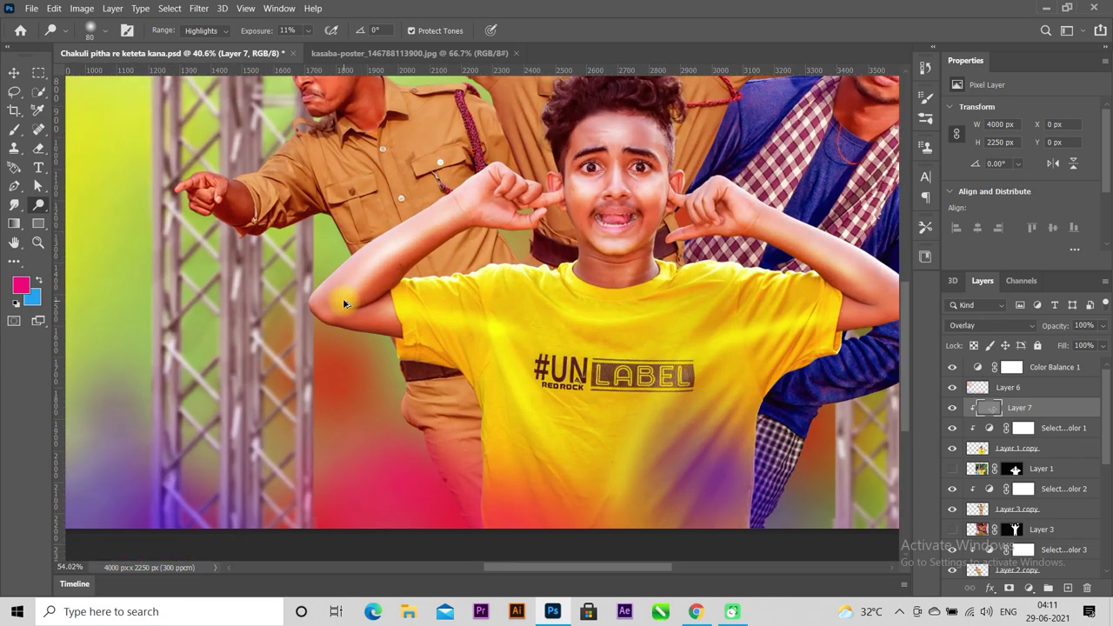
scroll(400, 278, "down", 2)
mouse_move(310, 360)
left_mouse_down()
mouse_move(388, 428)
mouse_move(477, 470)
left_mouse_up()
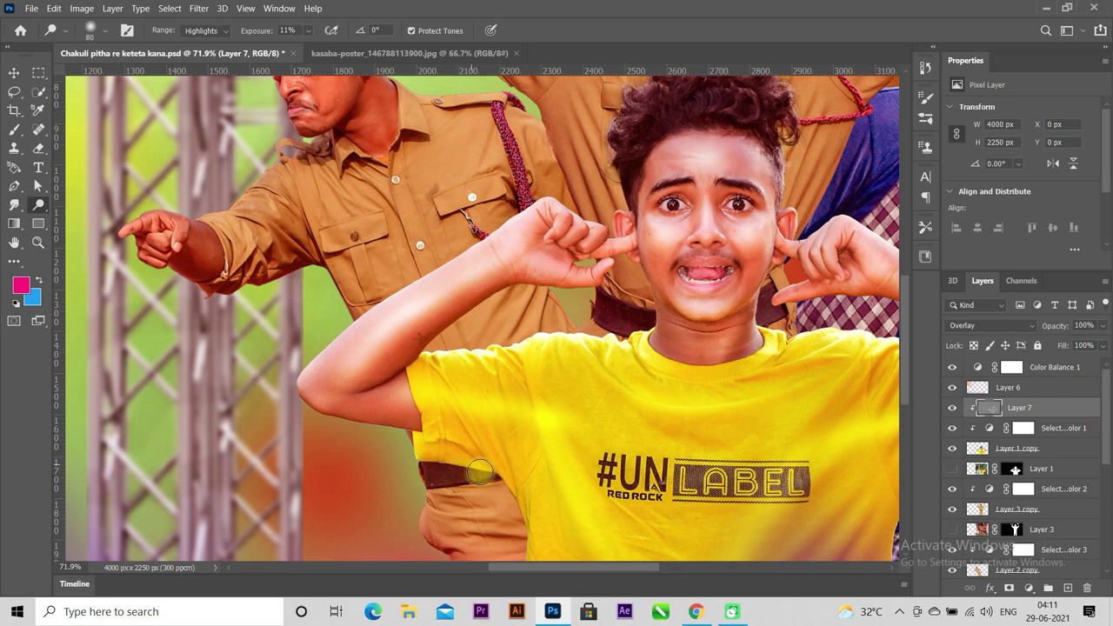
scroll(539, 487, "down", 3)
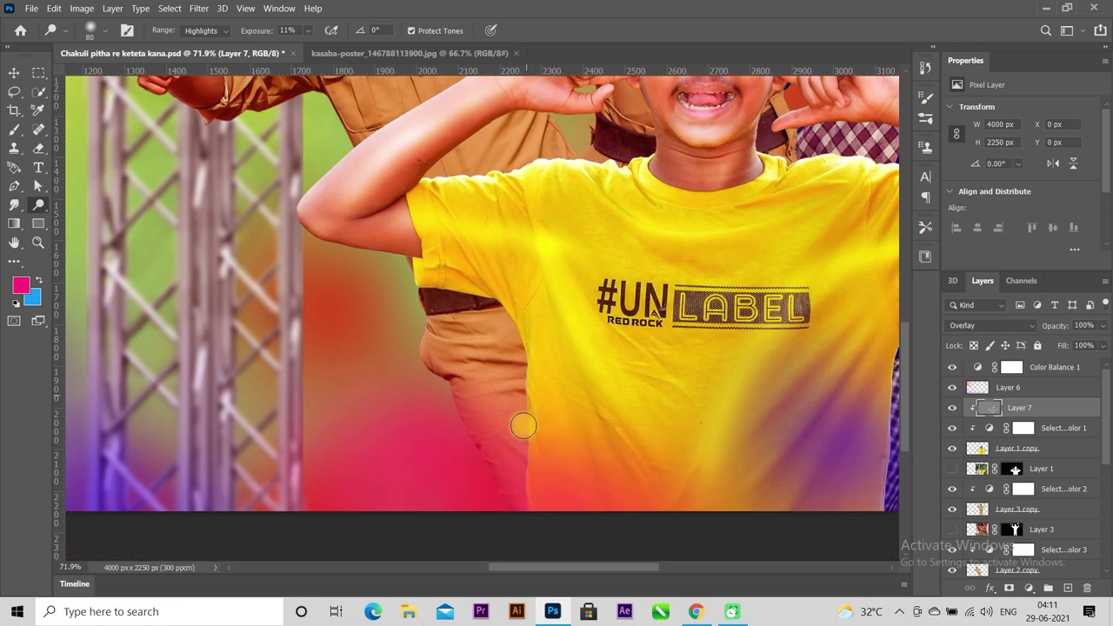
scroll(528, 514, "down", 3)
scroll(492, 514, "down", 3)
scroll(579, 432, "up", 2)
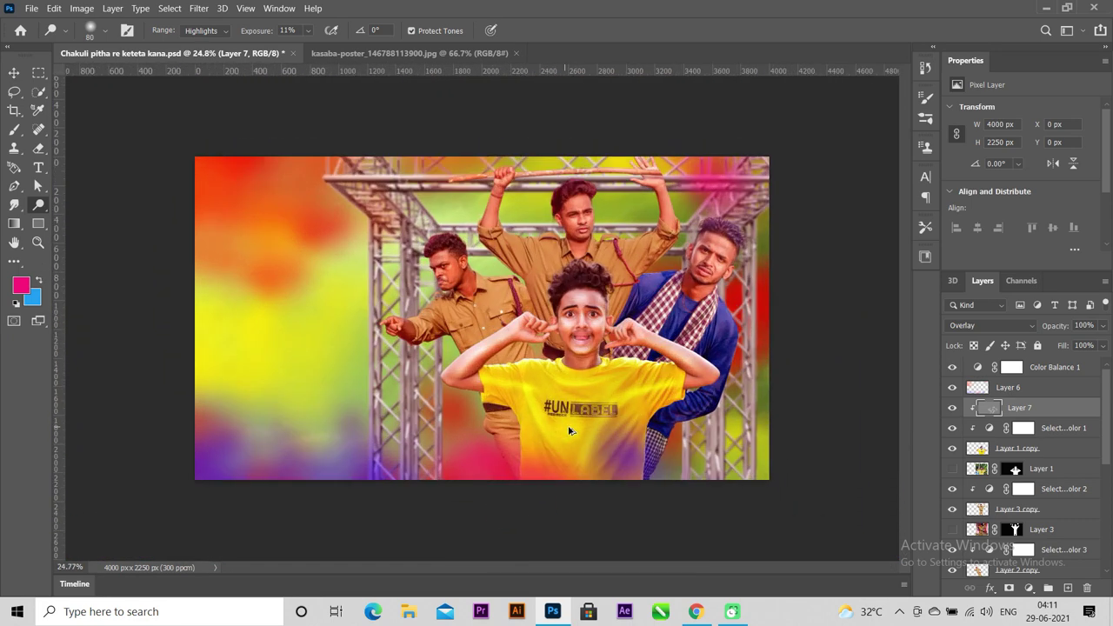
scroll(566, 430, "up", 1)
scroll(609, 408, "up", 1)
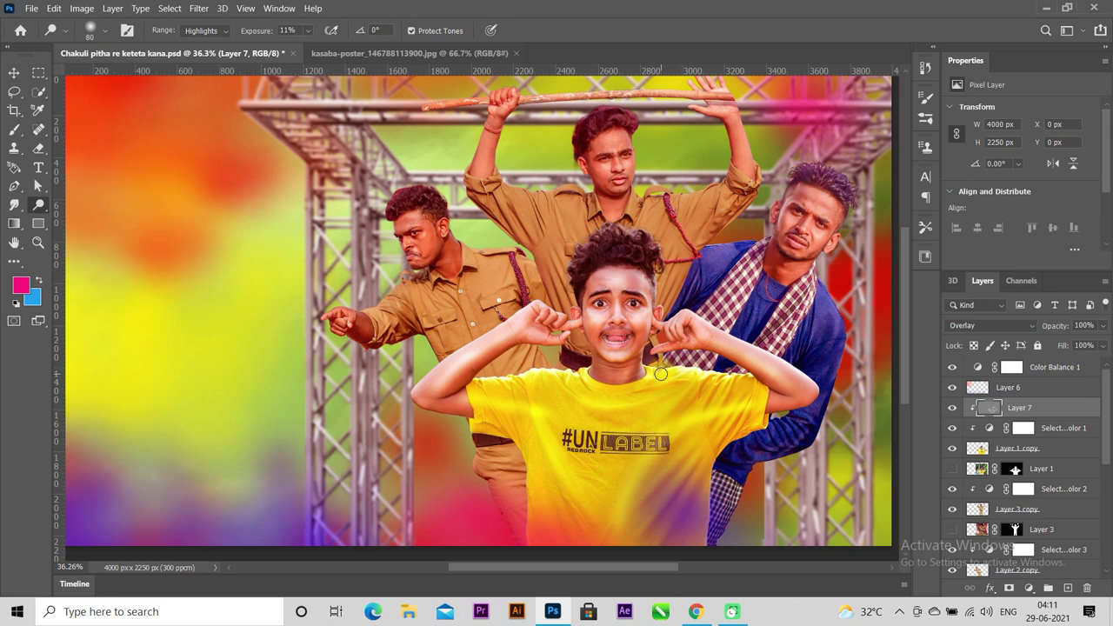
Compare the poster with and without the Layer 7 dodging, then save the document
left_click(951, 408)
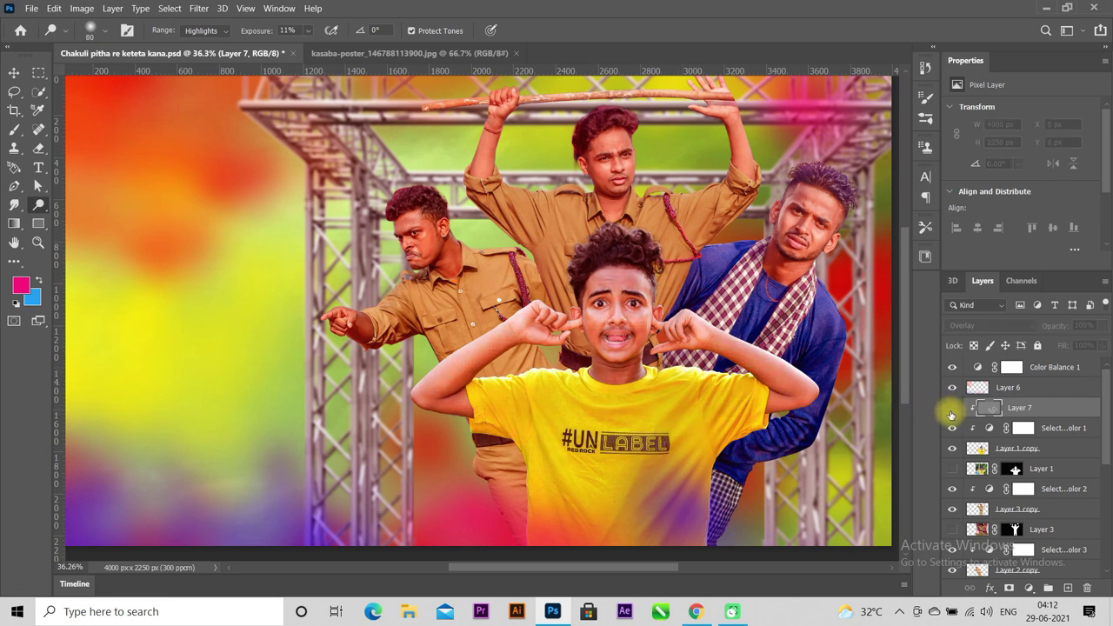
left_click(952, 411)
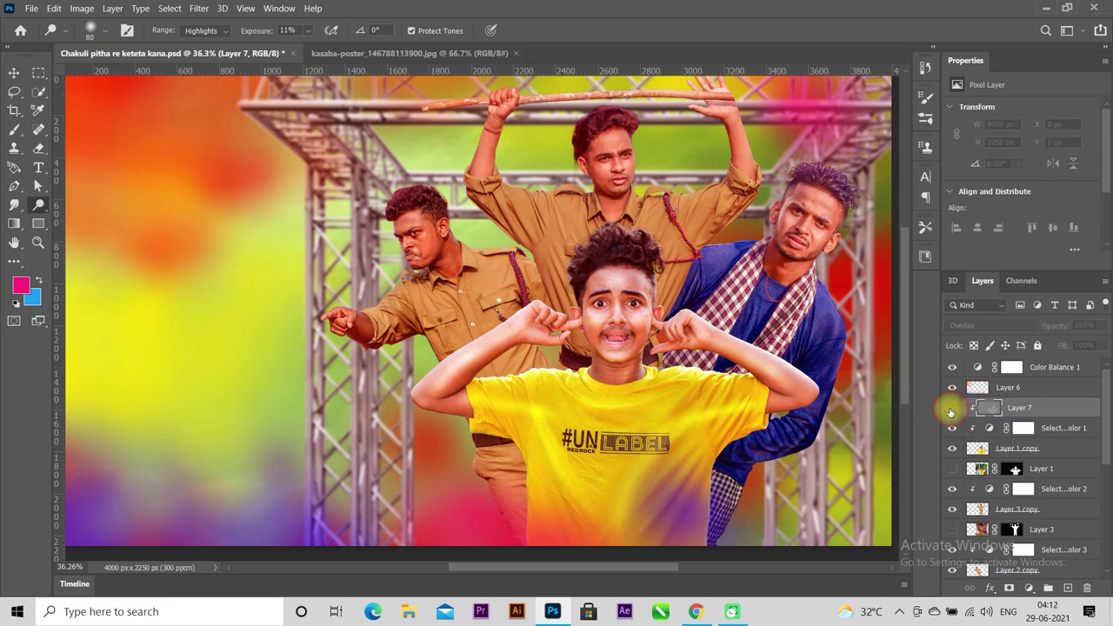
left_click(951, 410)
left_click(951, 411)
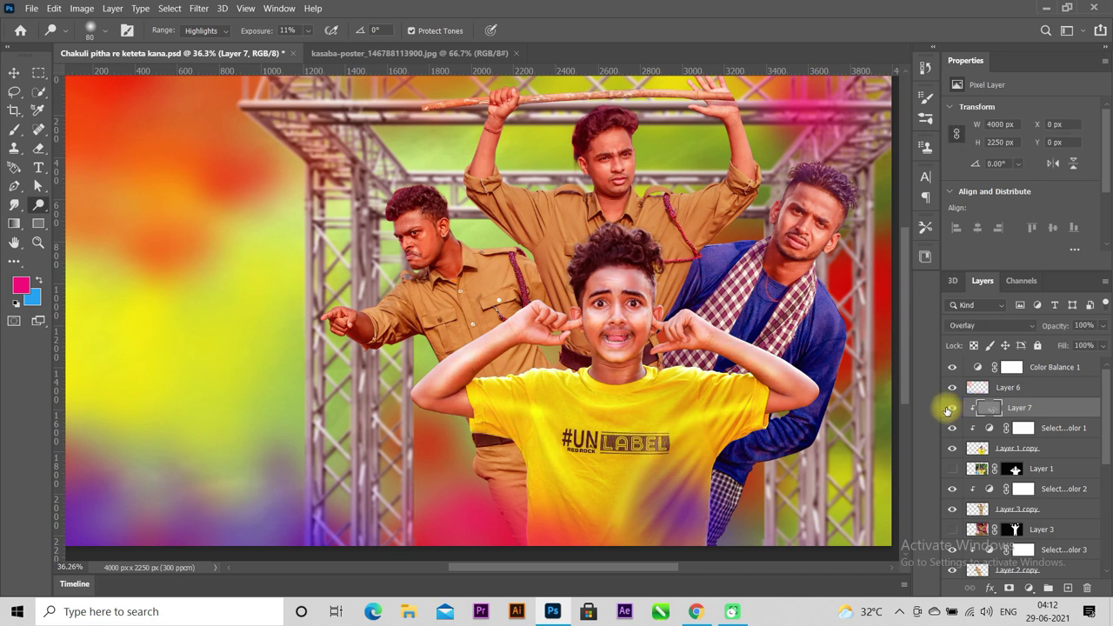
key("ctrl+s")
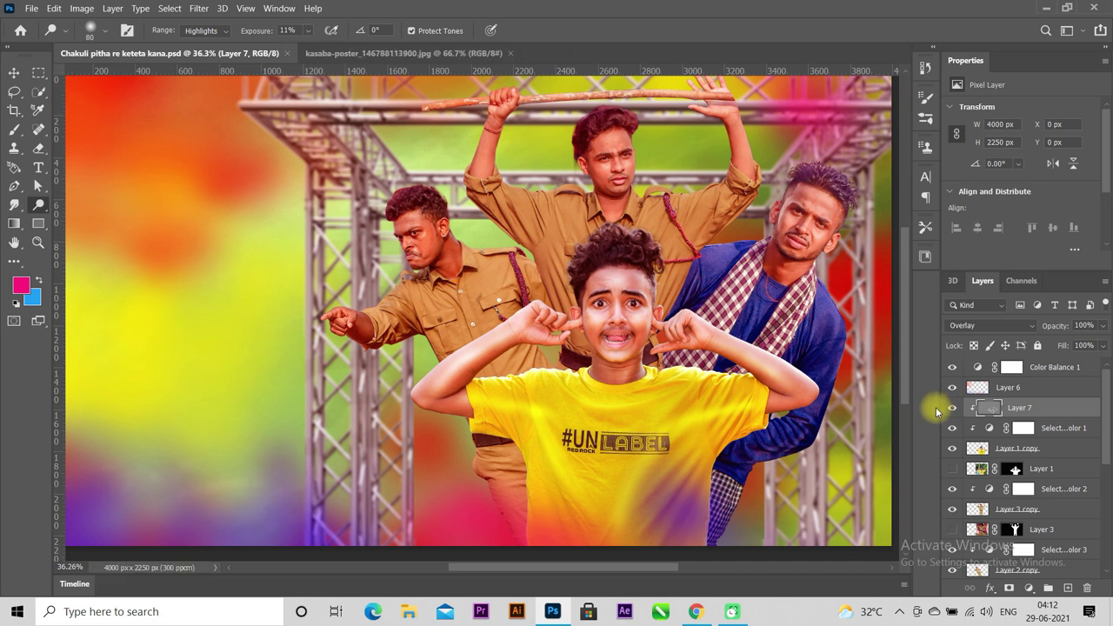
Add a new empty Layer 8 clipped above Selective Color 2
scroll(1024, 477, "down", 2)
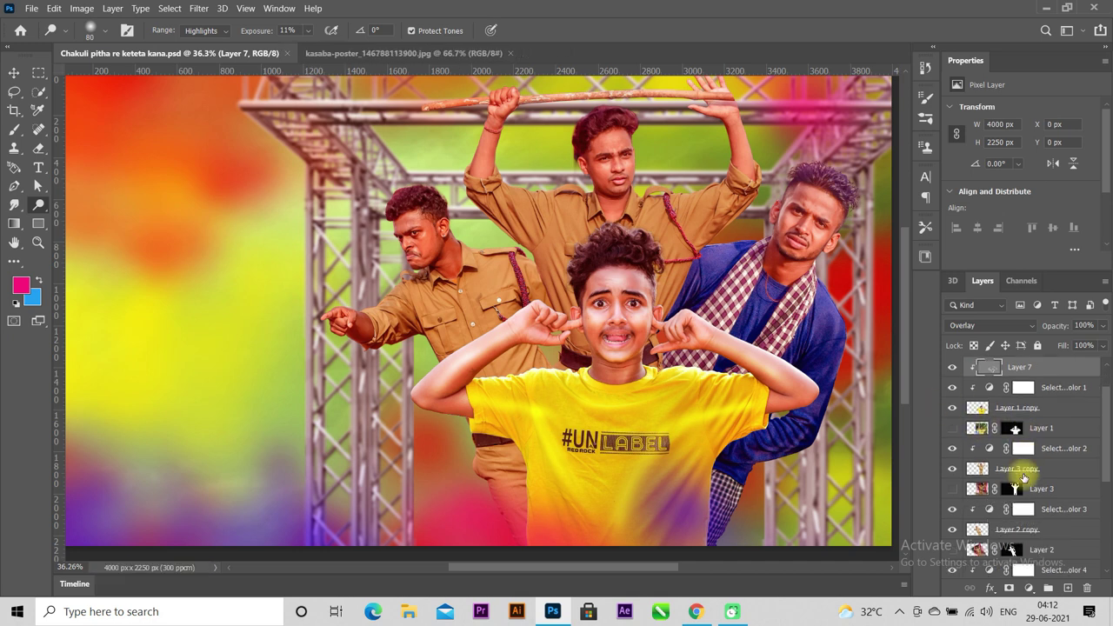
left_click(1050, 469)
left_click(1067, 448)
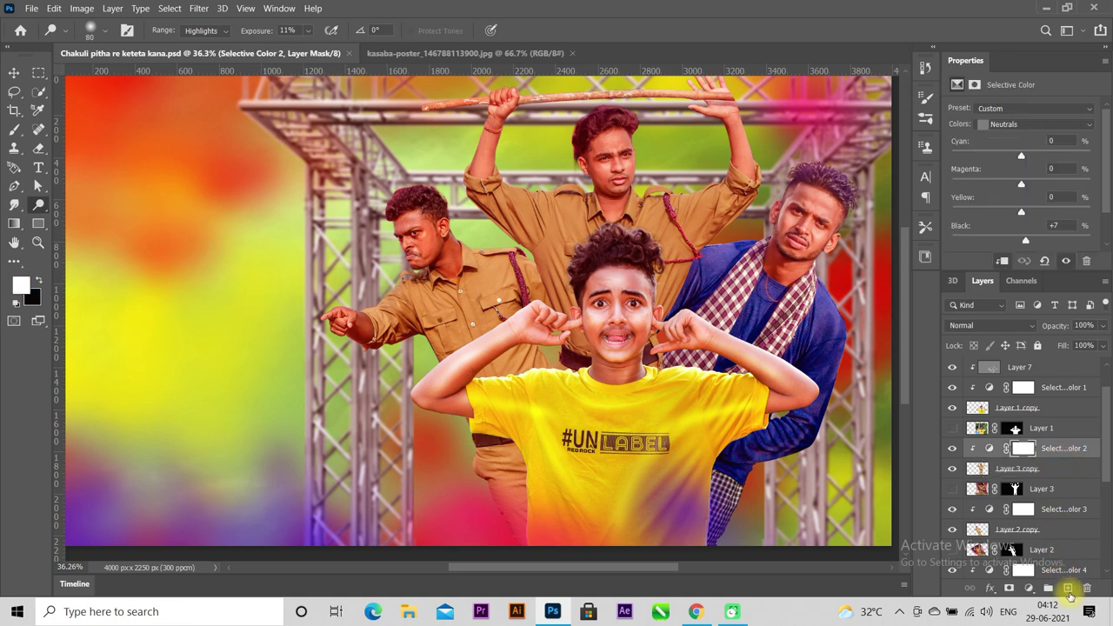
left_click(1067, 588)
left_click(978, 457, "alt")
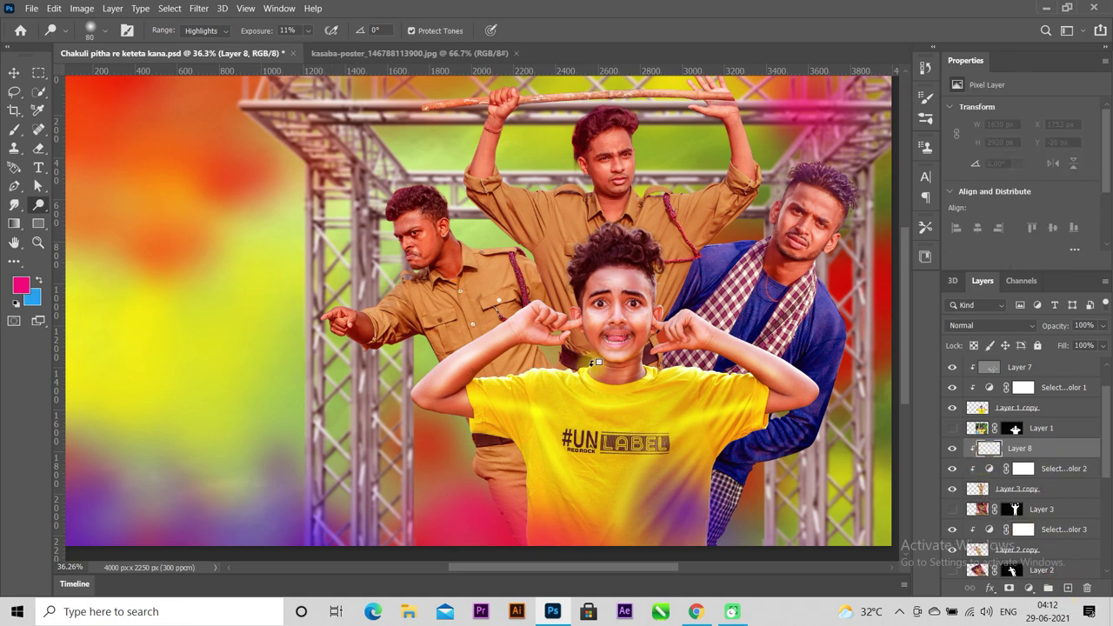
Fill Layer 8 with 50% gray and set it to Overlay blending
left_click(53, 7)
left_click(87, 218)
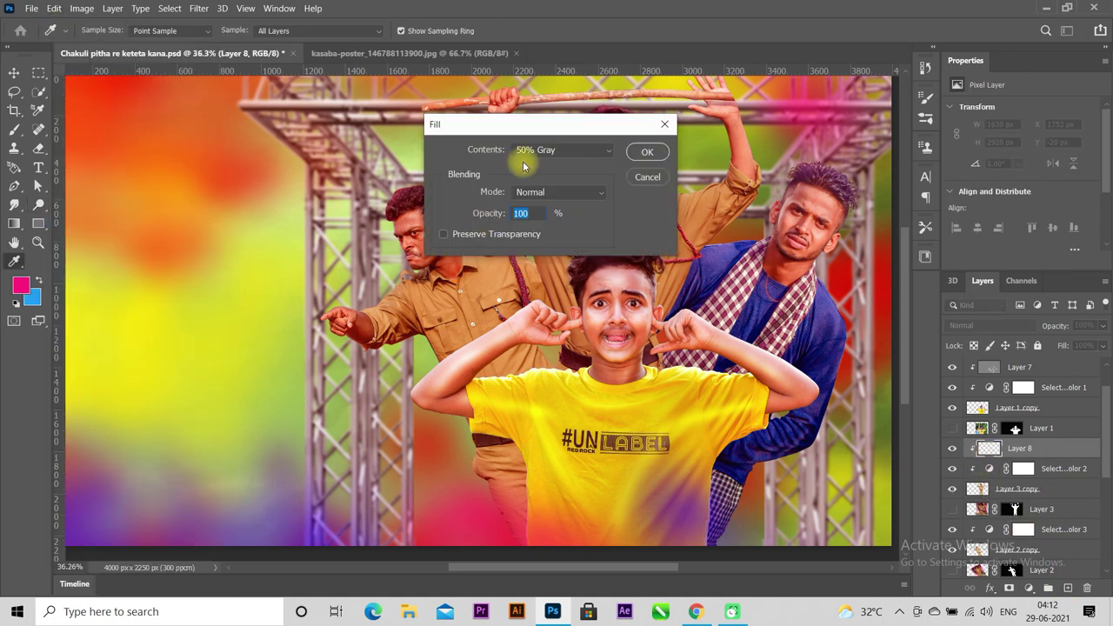
left_click(644, 152)
key("o")
left_click(991, 326)
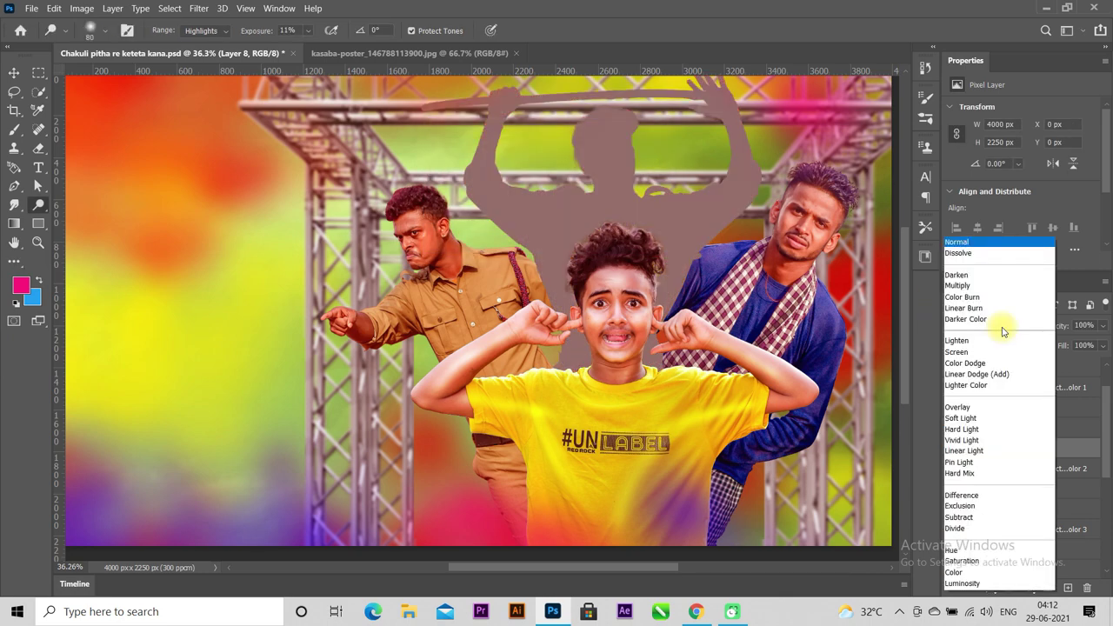
left_click(975, 407)
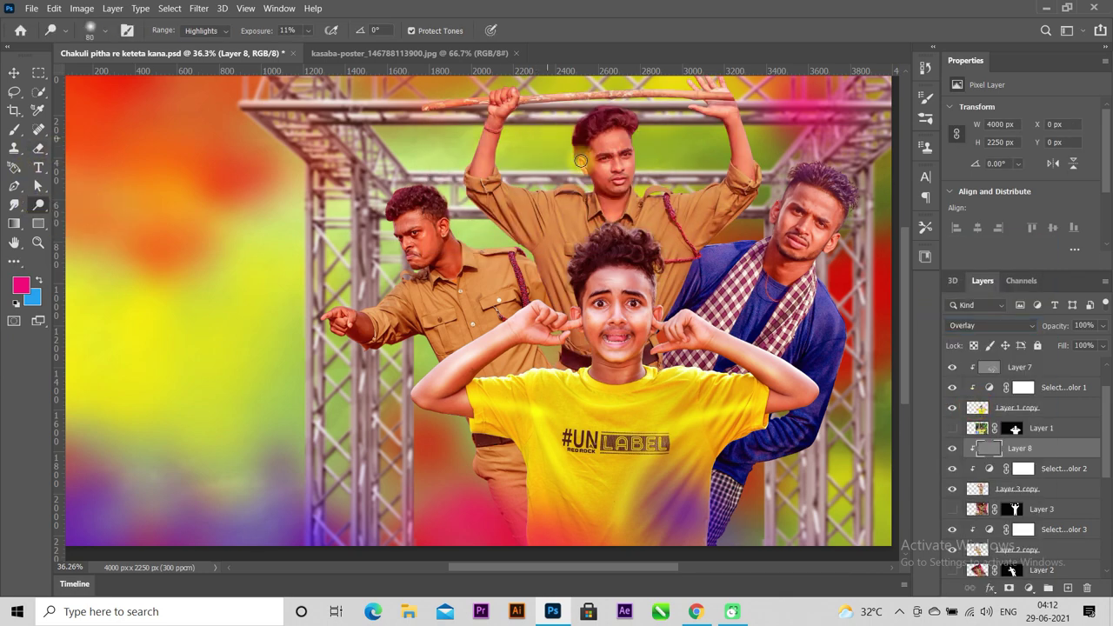
Dodge the centre man's raised fist, wrist, sleeve and chest, enlarging the brush
scroll(608, 166, "up", 2)
scroll(539, 191, "up", 2)
scroll(513, 209, "up", 2)
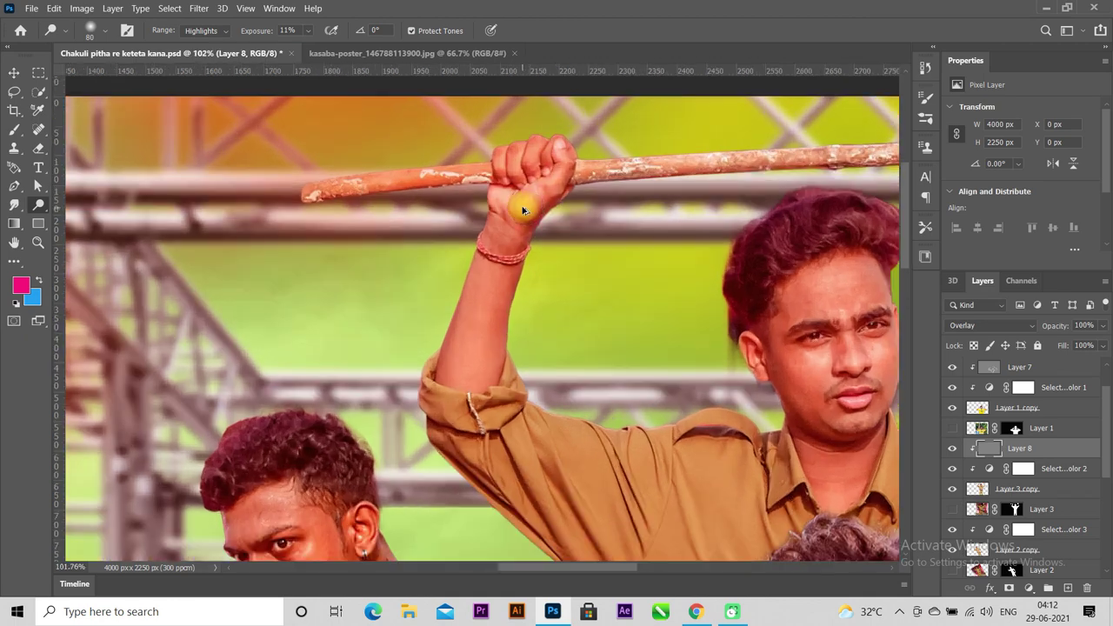
scroll(526, 198, "up", 1)
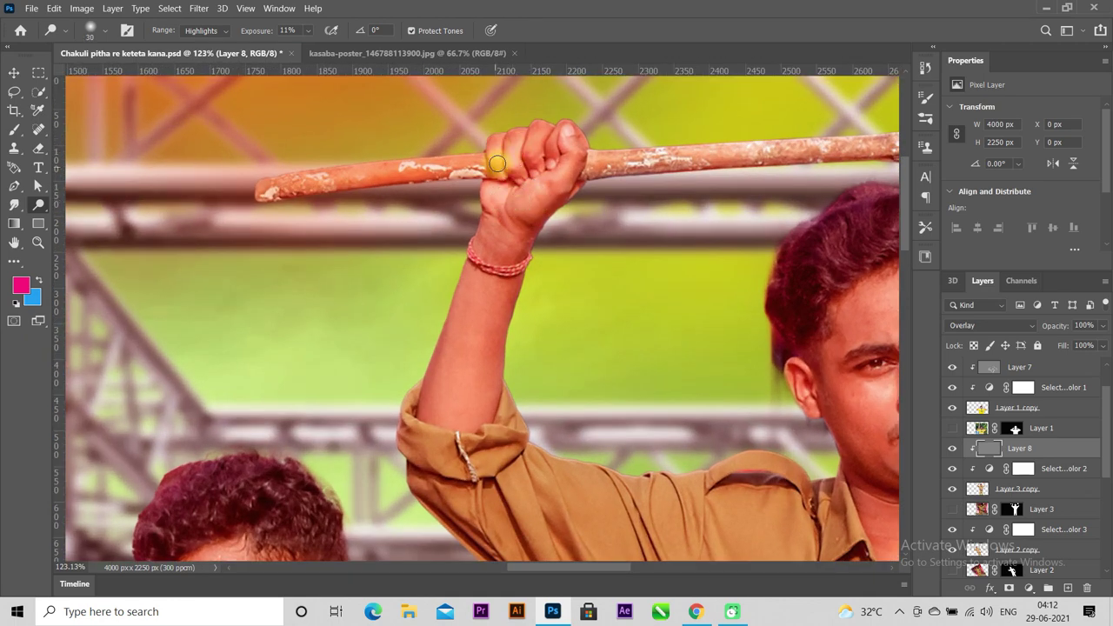
mouse_move(496, 164)
left_mouse_down()
mouse_move(530, 130)
mouse_move(533, 154)
mouse_move(553, 139)
mouse_move(573, 163)
mouse_move(551, 194)
mouse_move(554, 179)
left_mouse_up()
mouse_move(515, 221)
left_mouse_down()
mouse_move(492, 190)
mouse_move(496, 243)
mouse_move(434, 454)
mouse_move(499, 219)
mouse_move(412, 362)
left_mouse_up()
scroll(412, 362, "down", 3)
scroll(489, 365, "up", 2)
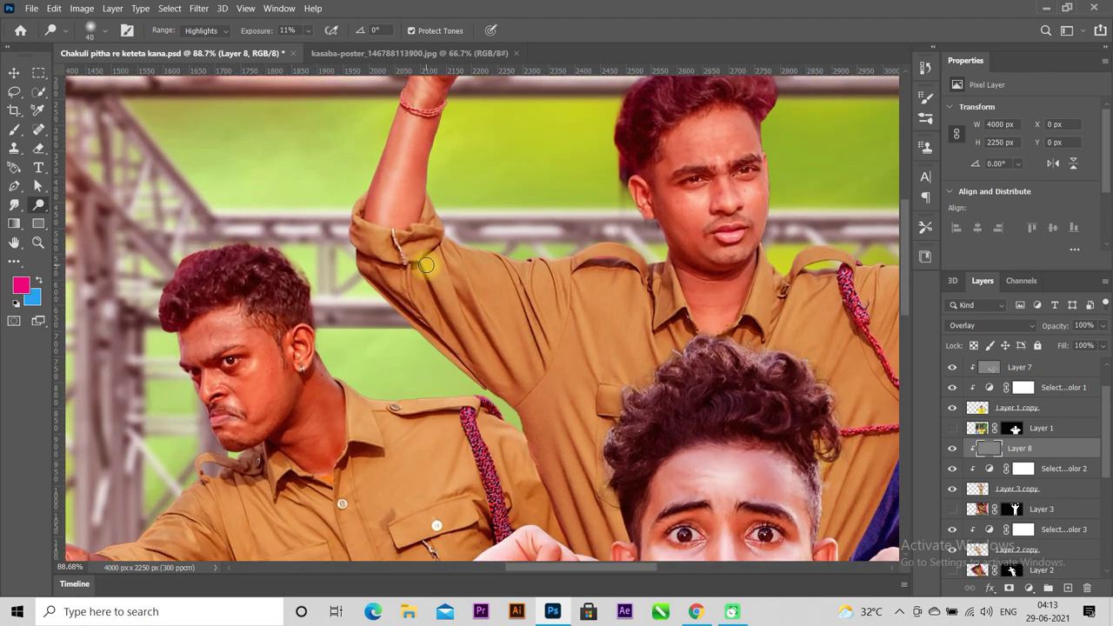
mouse_move(394, 237)
left_mouse_down()
mouse_move(550, 357)
mouse_move(439, 278)
mouse_move(548, 356)
mouse_move(577, 458)
left_mouse_up()
key("bracketright")
key("bracketright")
scroll(576, 458, "down", 2)
scroll(576, 458, "down", 1)
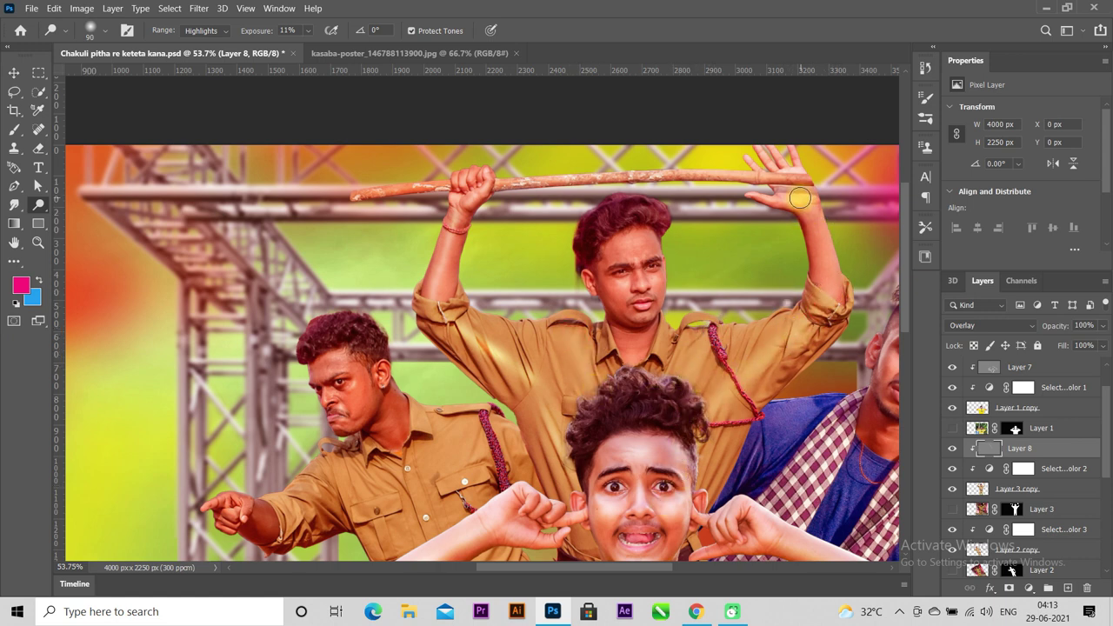
Dodge the centre man's raised forearm, palm and the stick where it crosses the palm
scroll(800, 199, "up", 1)
scroll(806, 205, "up", 2)
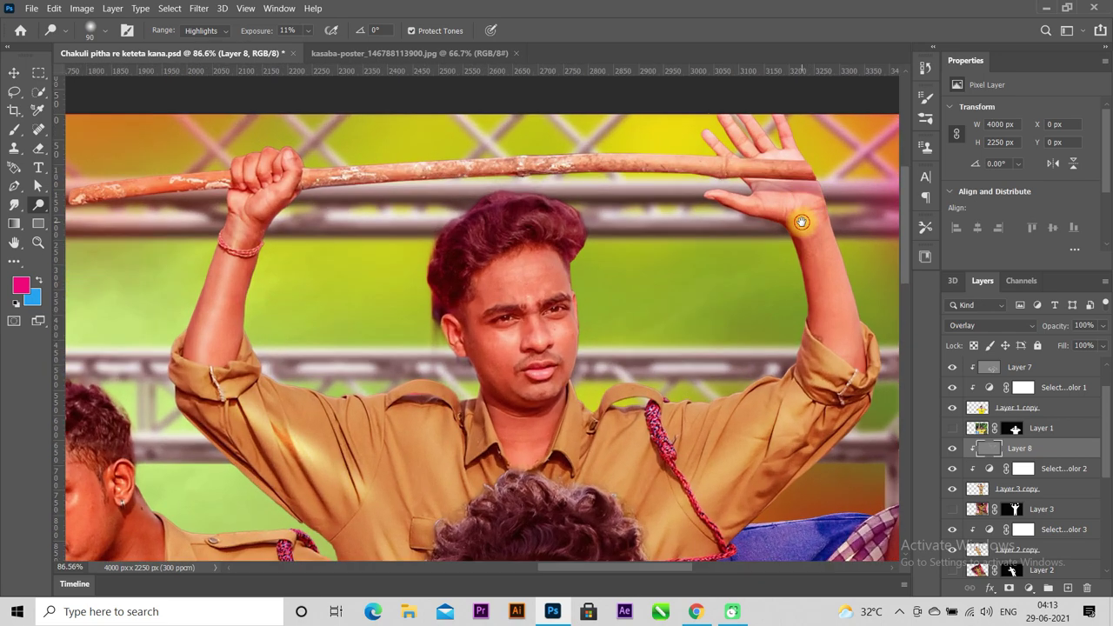
left_click_drag(800, 222, 712, 255)
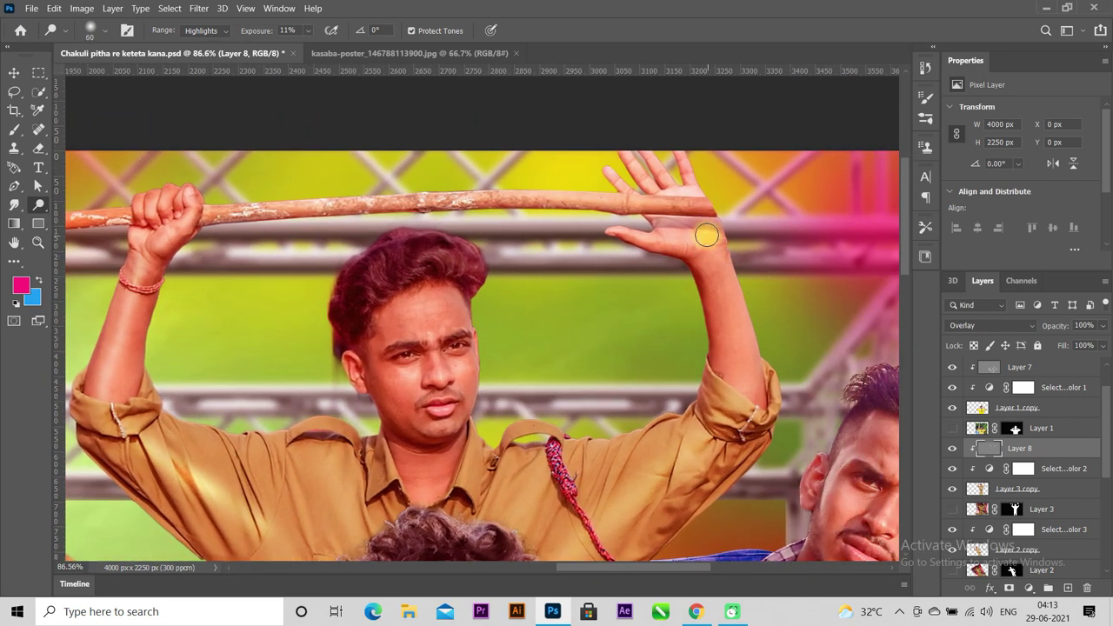
mouse_move(710, 257)
left_mouse_down()
mouse_move(737, 340)
mouse_move(727, 321)
mouse_move(733, 417)
left_mouse_up()
left_click_drag(698, 233, 681, 201)
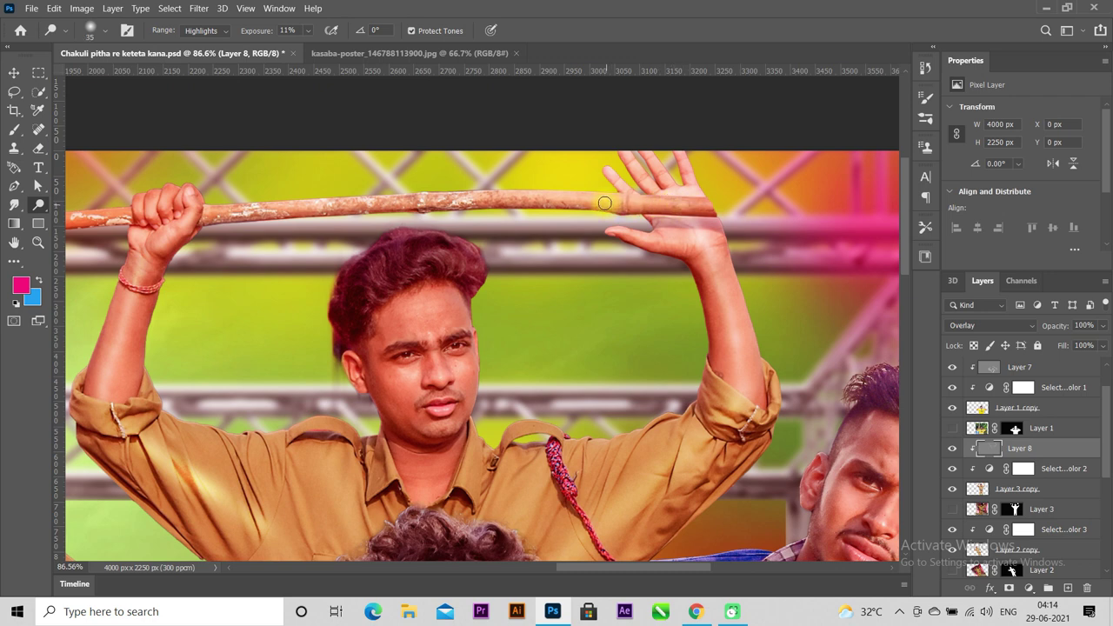
left_click_drag(705, 202, 663, 205)
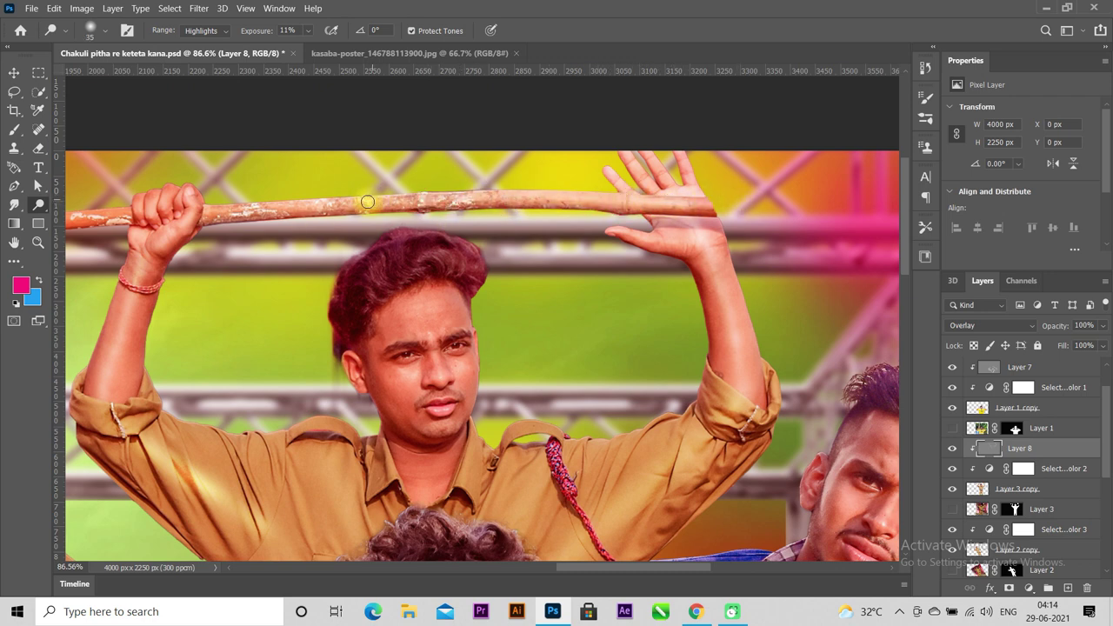
Dodge the stick's left end, then enlarge the dodge brush two sizes
left_click_drag(417, 260, 592, 280)
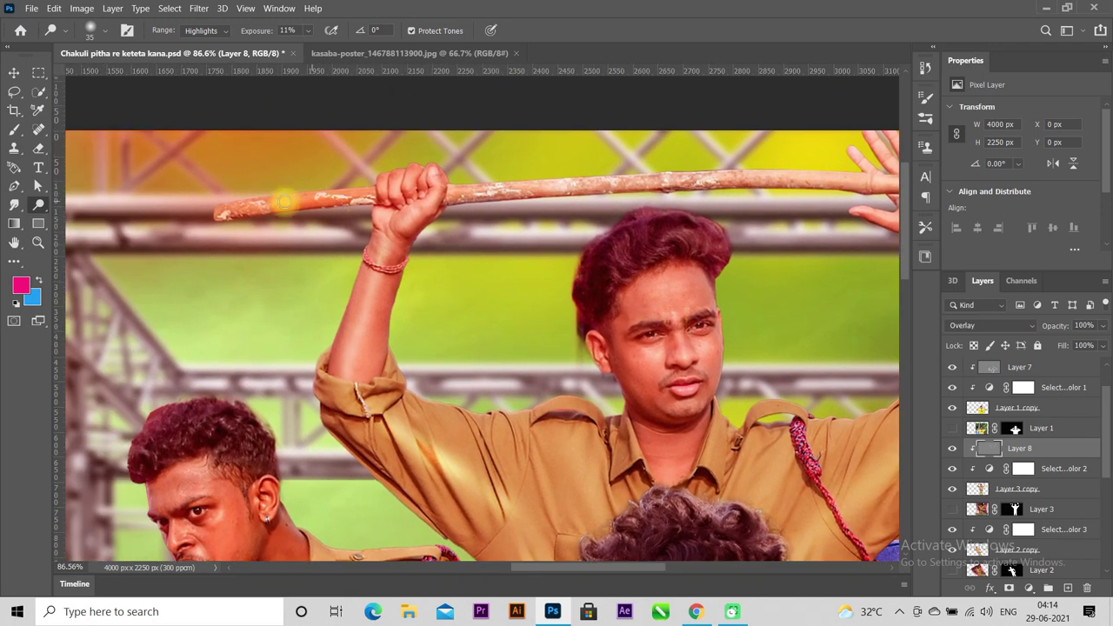
left_click_drag(285, 203, 237, 207)
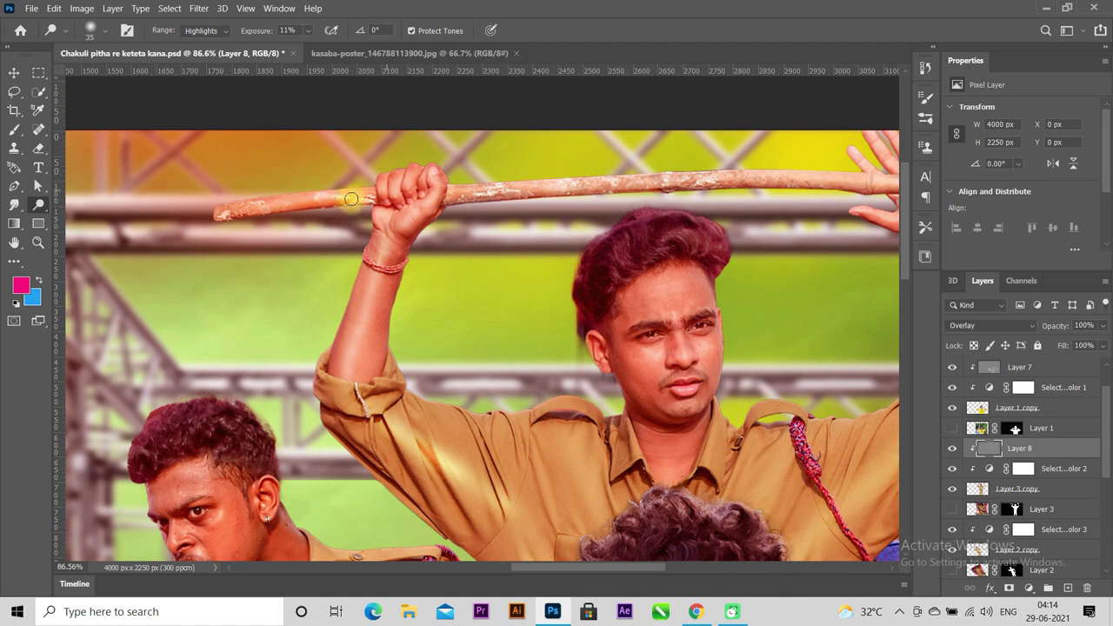
scroll(370, 193, "down", 3)
scroll(553, 304, "up", 2)
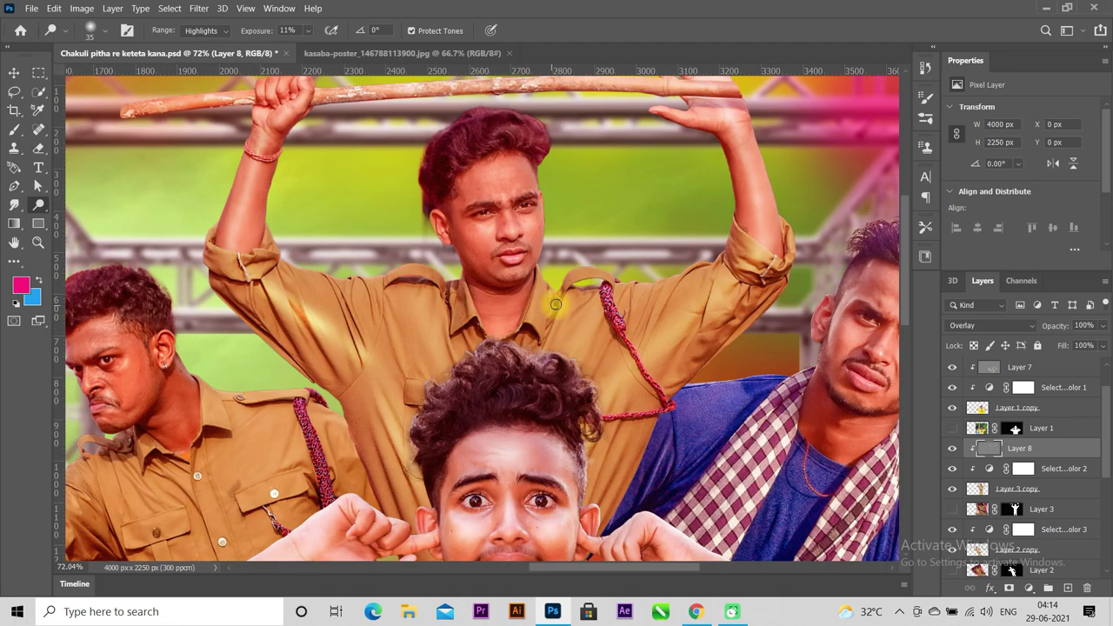
scroll(553, 304, "down", 1)
key("bracketright")
key("bracketright")
key("bracketright")
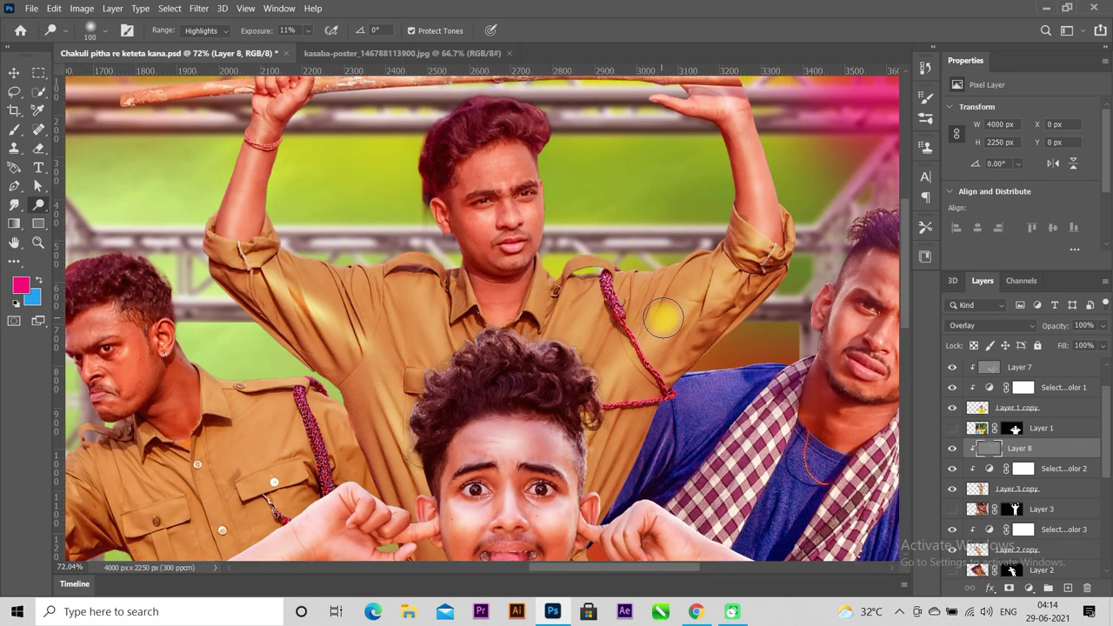
key("bracketright")
scroll(487, 330, "up", 3)
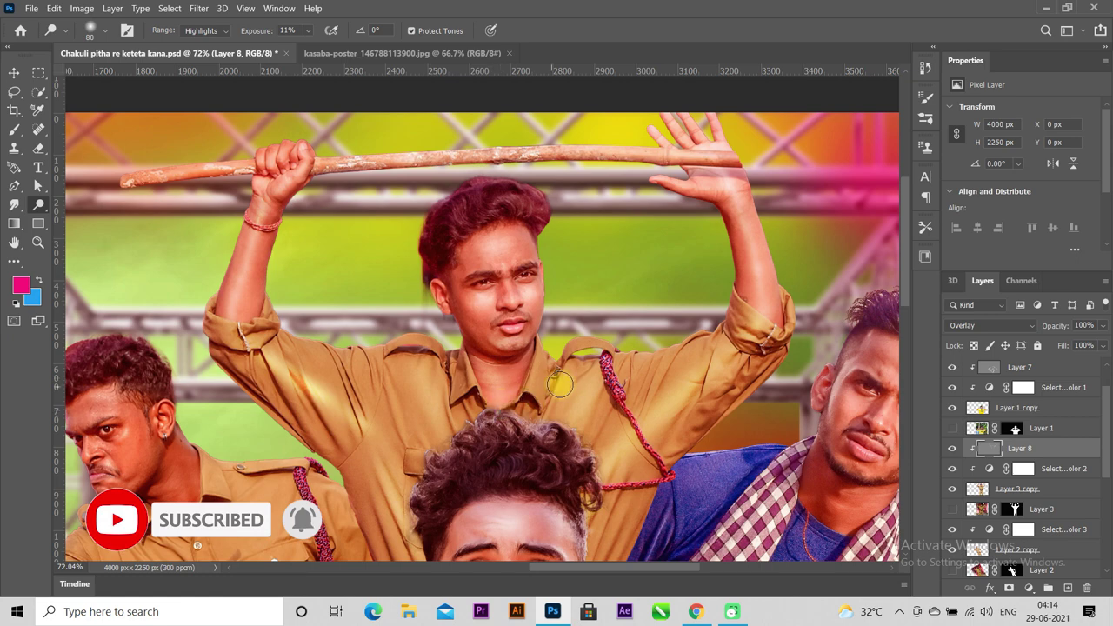
scroll(561, 388, "down", 3)
scroll(560, 387, "down", 3)
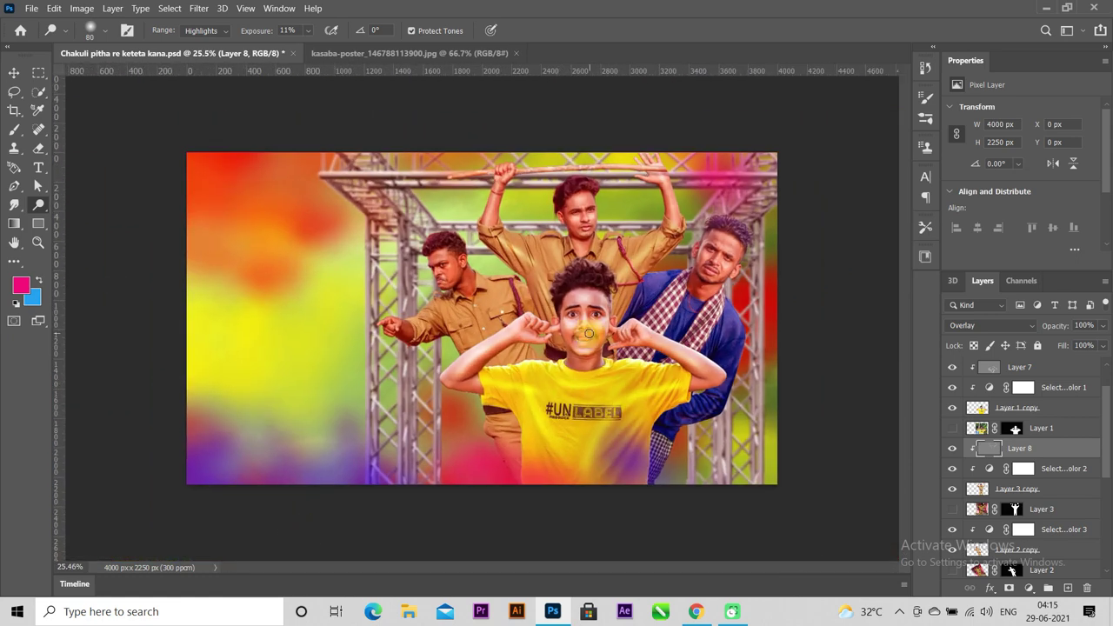
Dodge the raised forearm down to the sleeve, the collar, and the arm from the shoulder up
scroll(588, 333, "up", 2)
scroll(588, 333, "down", 3)
scroll(592, 333, "up", 4)
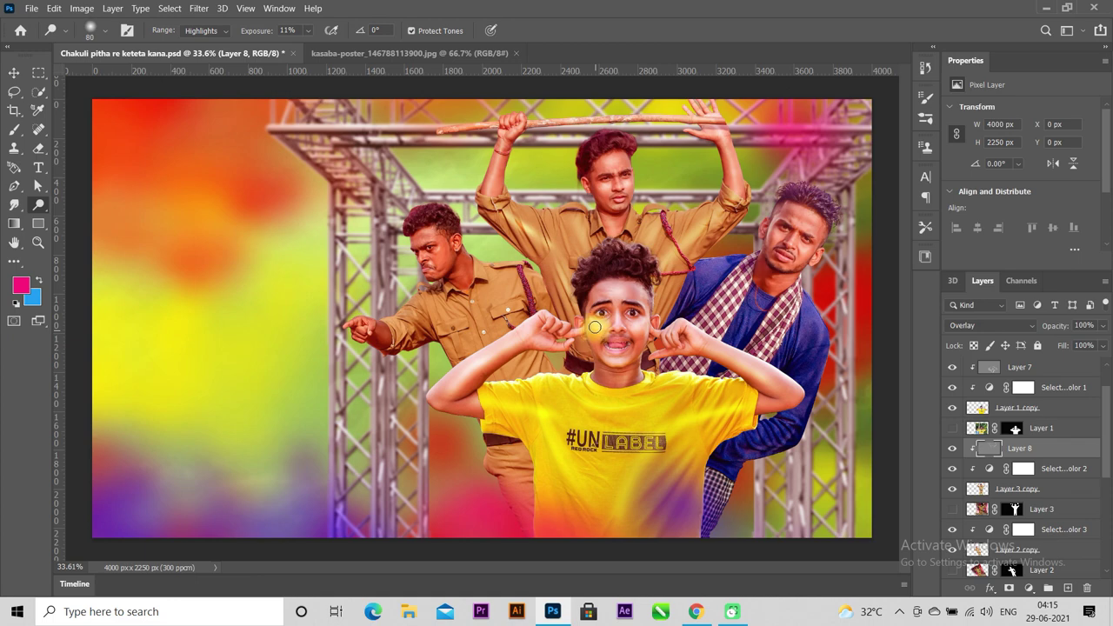
scroll(752, 159, "up", 2)
scroll(739, 164, "up", 1)
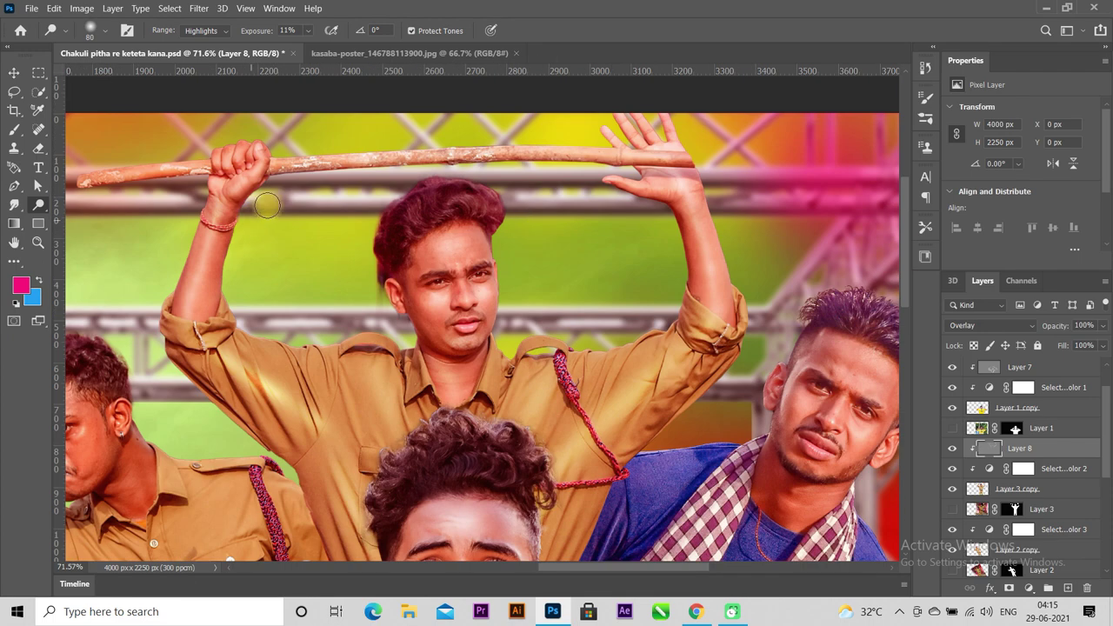
mouse_move(224, 231)
left_mouse_down()
mouse_move(238, 322)
mouse_move(463, 294)
mouse_move(495, 228)
mouse_move(504, 282)
left_mouse_up()
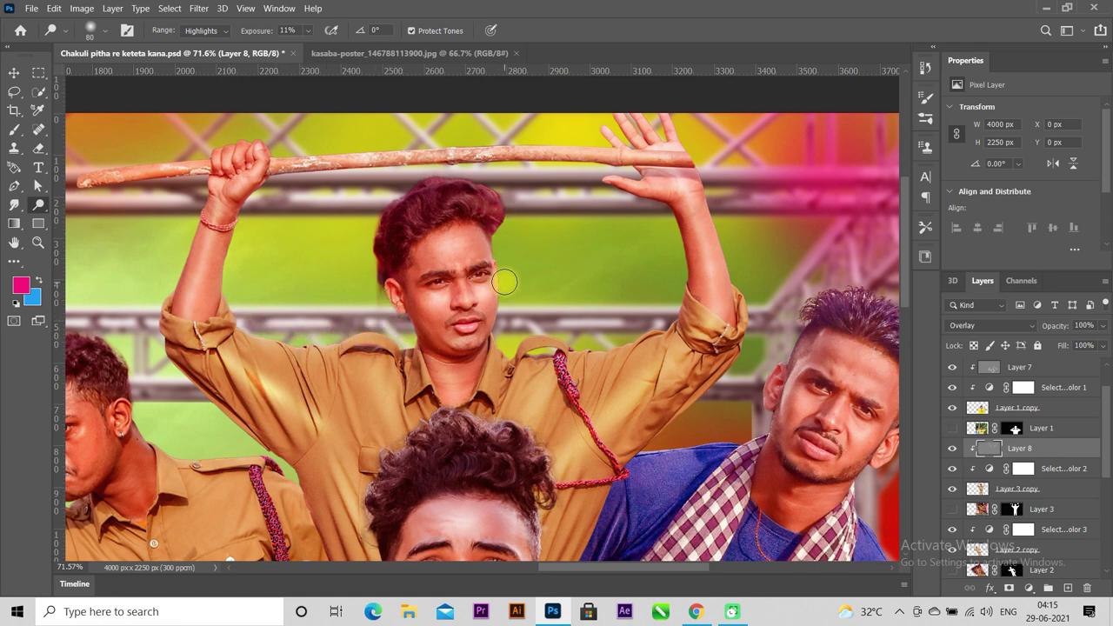
left_click_drag(497, 328, 513, 354)
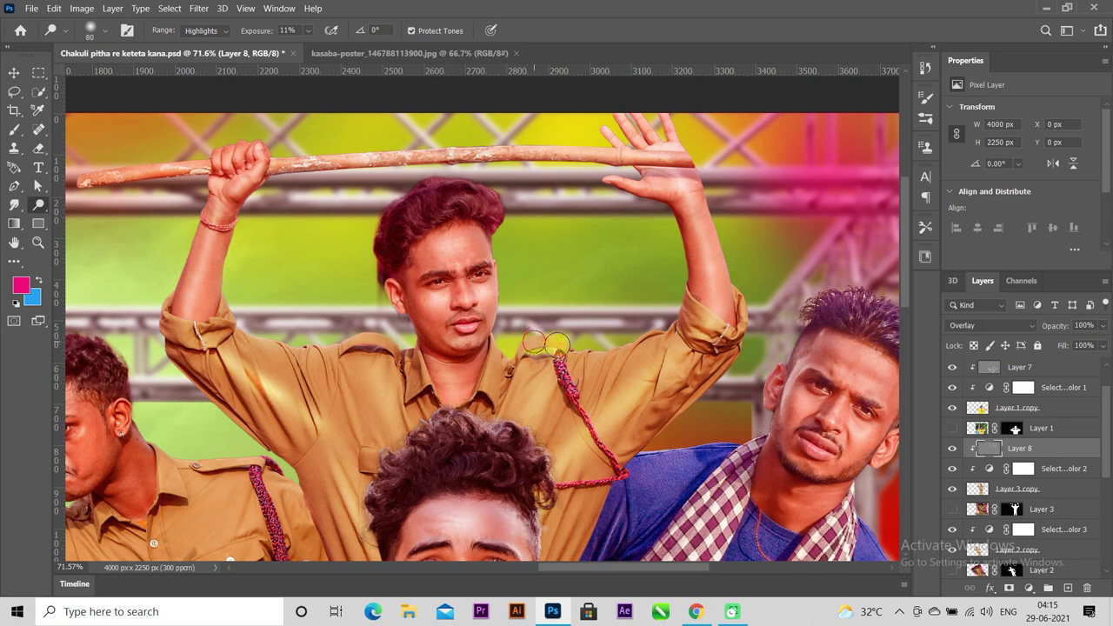
mouse_move(585, 345)
left_mouse_down()
mouse_move(670, 331)
mouse_move(687, 272)
mouse_move(672, 289)
mouse_move(667, 210)
mouse_move(658, 243)
mouse_move(623, 190)
left_mouse_up()
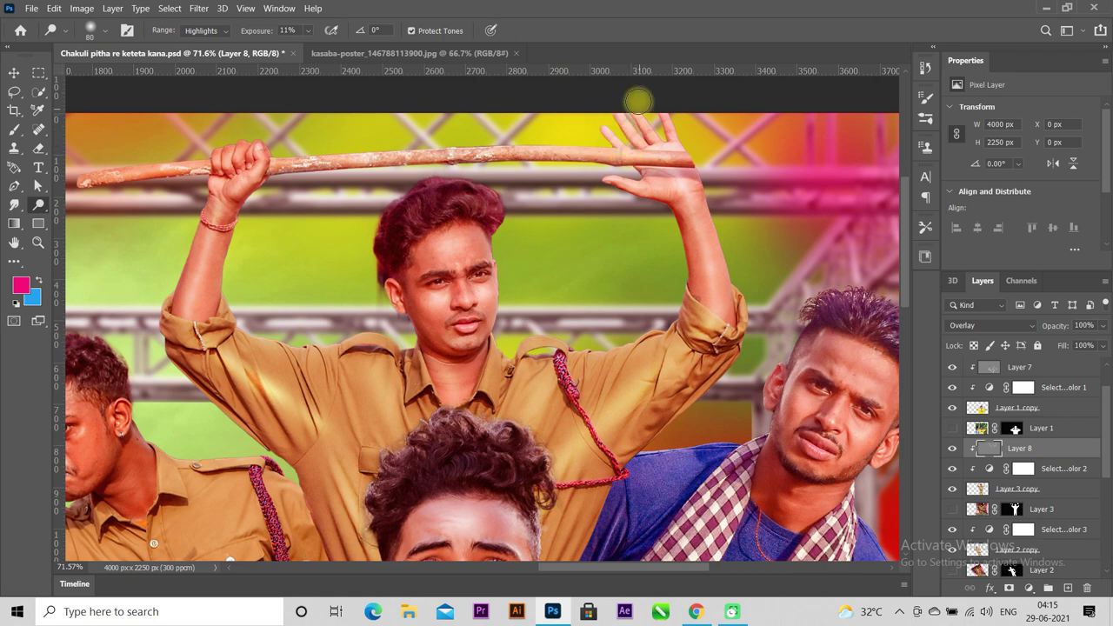
Dodge the raised arm down onto the lower shirt and the left man's shoulder, shirt and hand
mouse_move(670, 111)
left_mouse_down()
mouse_move(716, 224)
mouse_move(744, 344)
mouse_move(679, 437)
mouse_move(656, 429)
mouse_move(611, 494)
left_mouse_up()
scroll(611, 494, "down", 2)
mouse_move(626, 388)
left_mouse_down()
mouse_move(643, 356)
mouse_move(548, 552)
mouse_move(239, 348)
left_mouse_up()
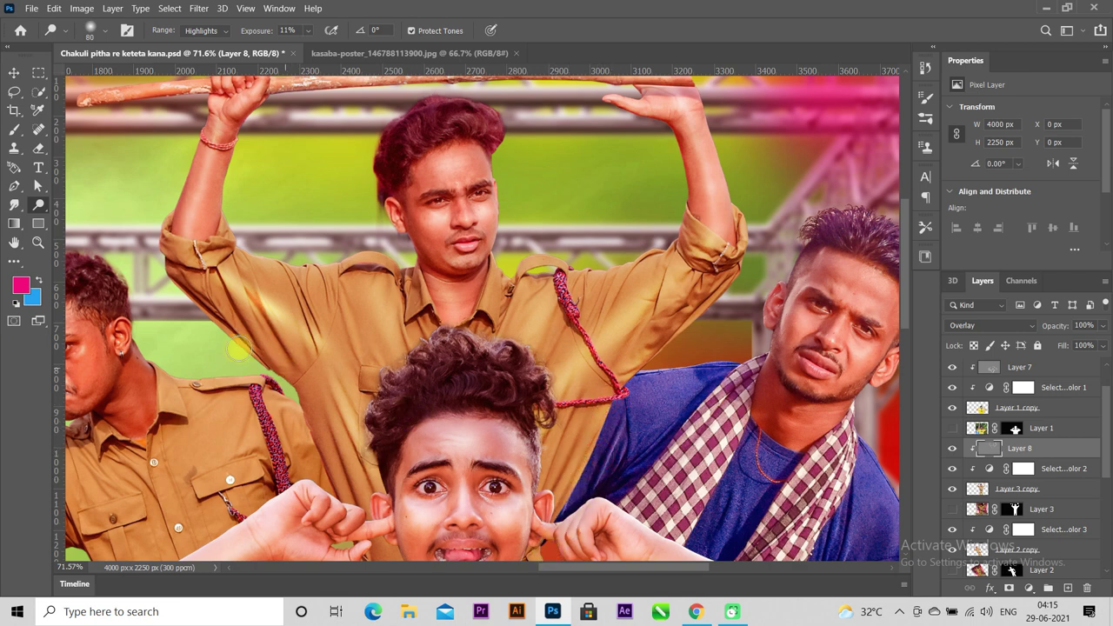
mouse_move(171, 284)
left_mouse_down()
mouse_move(311, 409)
mouse_move(319, 478)
mouse_move(339, 522)
left_mouse_up()
scroll(321, 397, "up", 2)
scroll(501, 346, "down", 3)
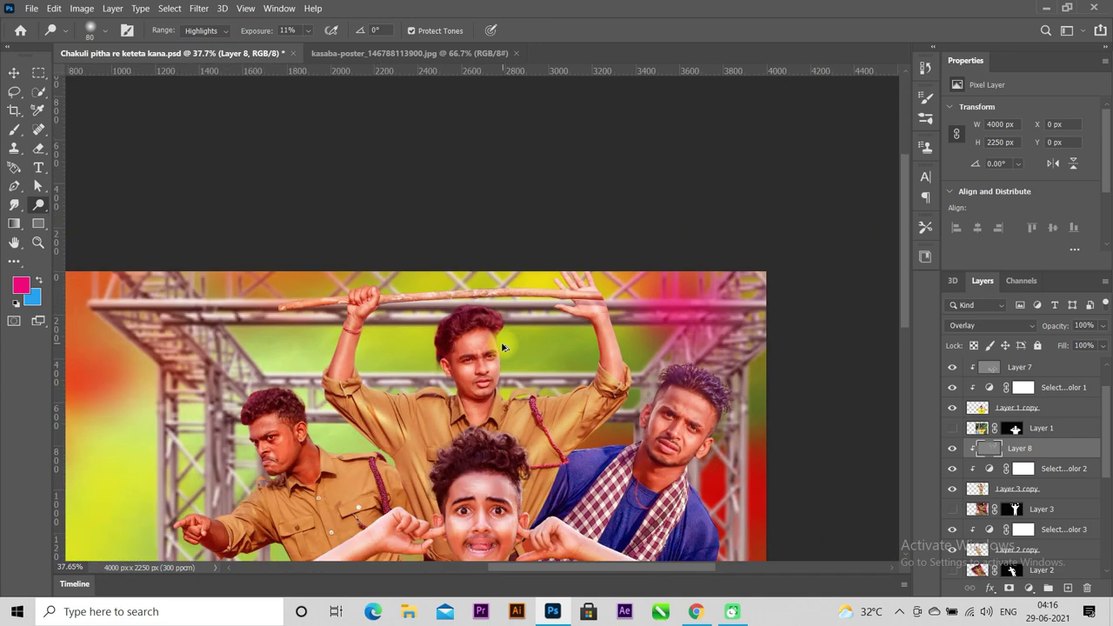
scroll(502, 346, "down", 2)
scroll(502, 347, "up", 1)
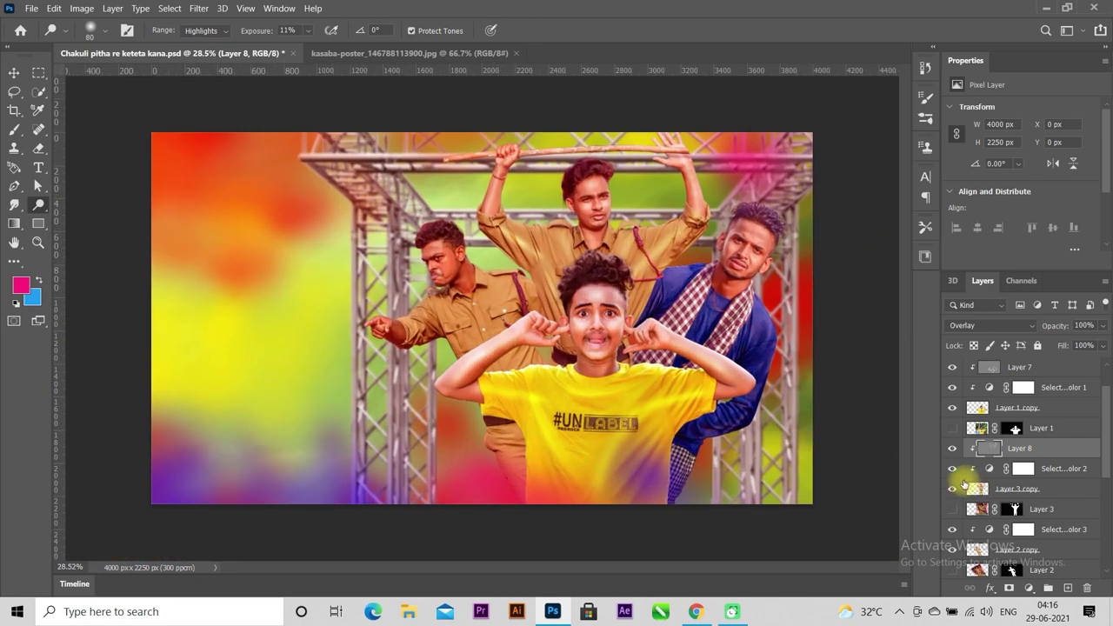
Save the poster and add Layer 9 clipped above Selective Color 3
key("ctrl+s")
scroll(1026, 513, "down", 1)
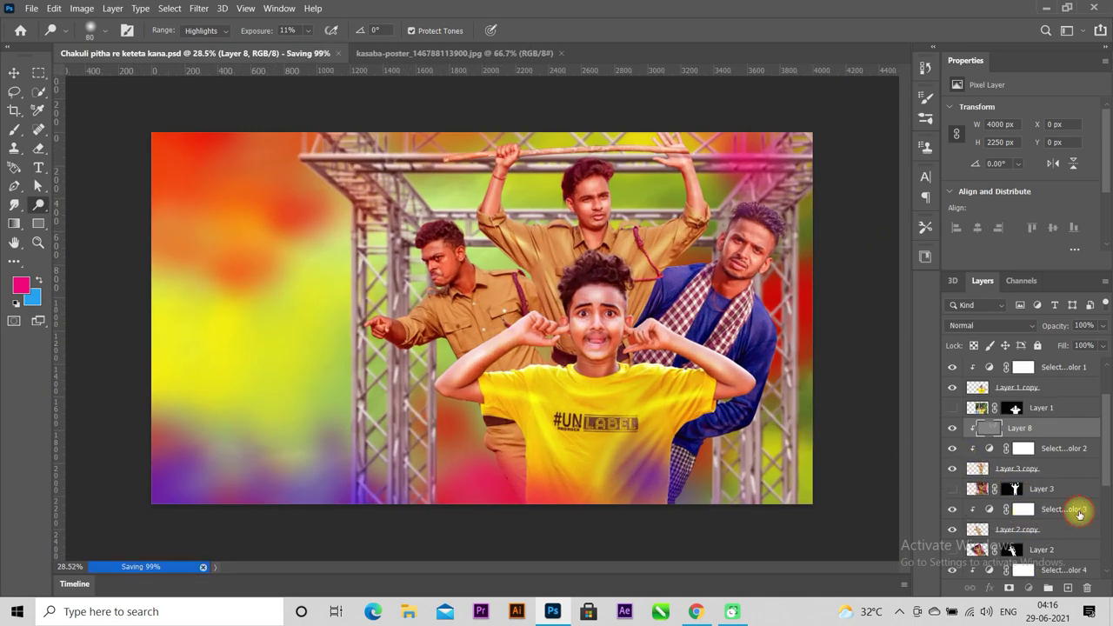
left_click(1078, 514)
left_click(1067, 588)
left_click(983, 513, "alt")
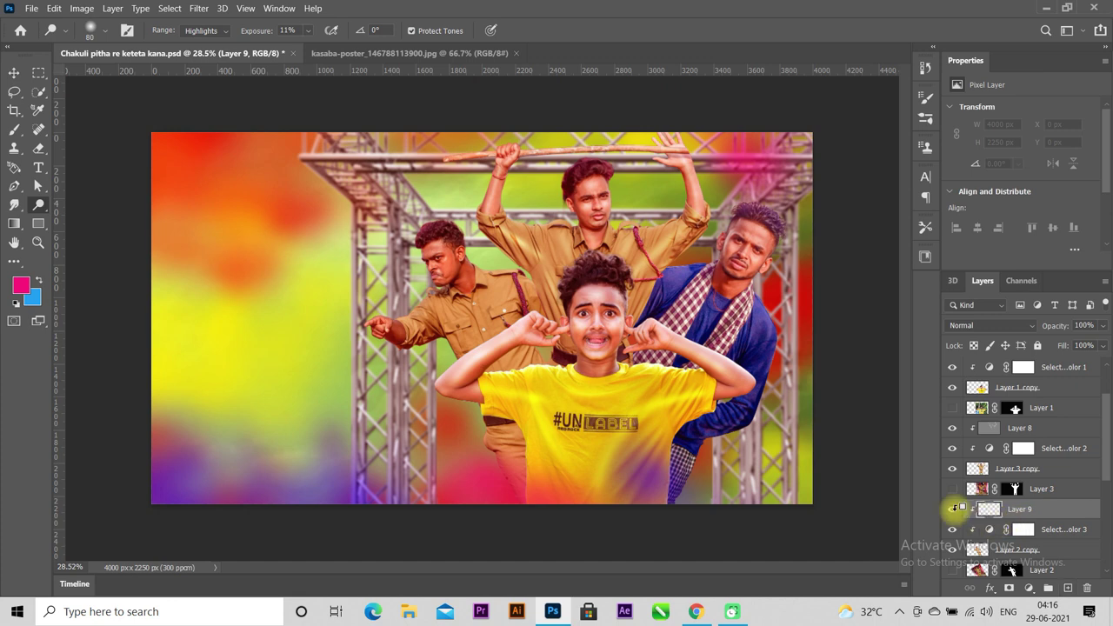
Fill Layer 9 with 50% gray and set its blend mode to Overlay
left_click(53, 8)
left_click(108, 222)
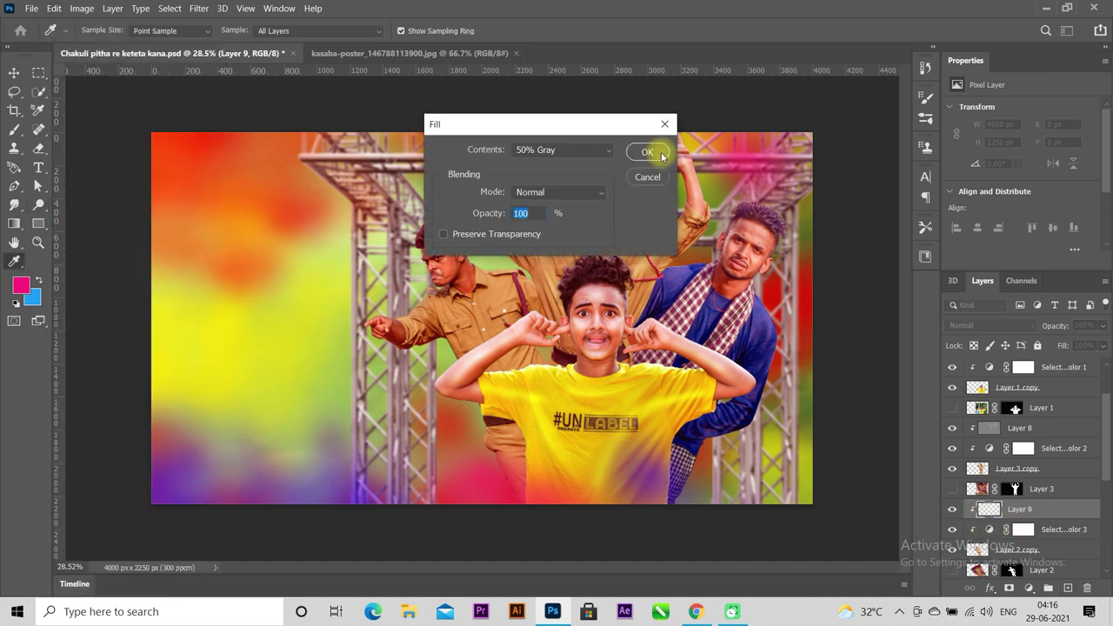
left_click(650, 149)
left_click(974, 325)
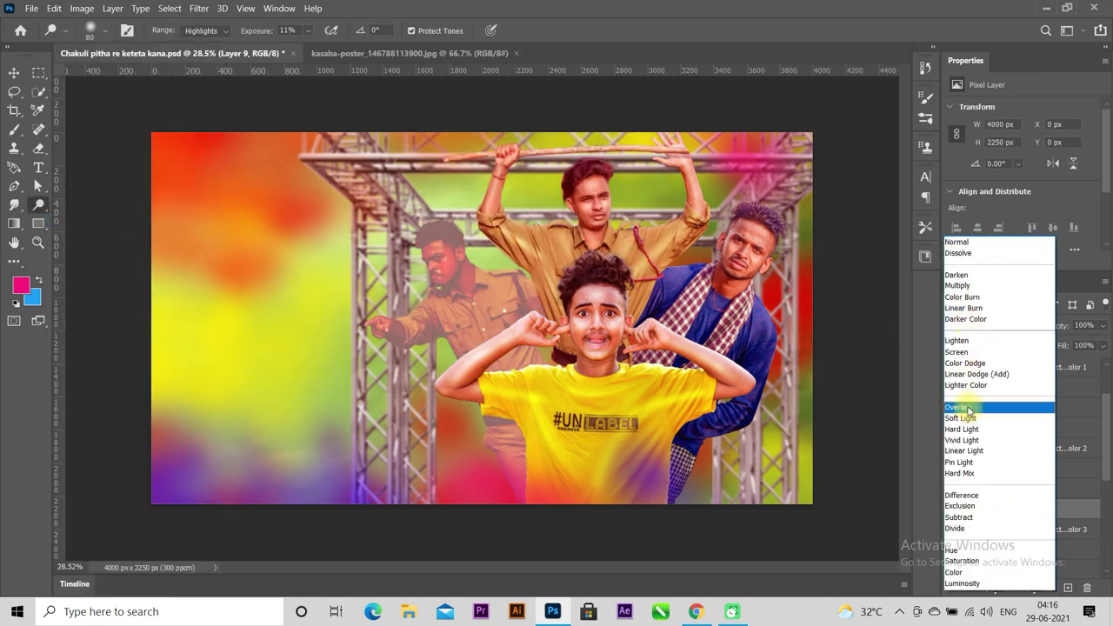
left_click(957, 407)
Keep the Dodge tool active and enlarge its brush
right_click(38, 204)
left_click(83, 198)
scroll(462, 275, "up", 5)
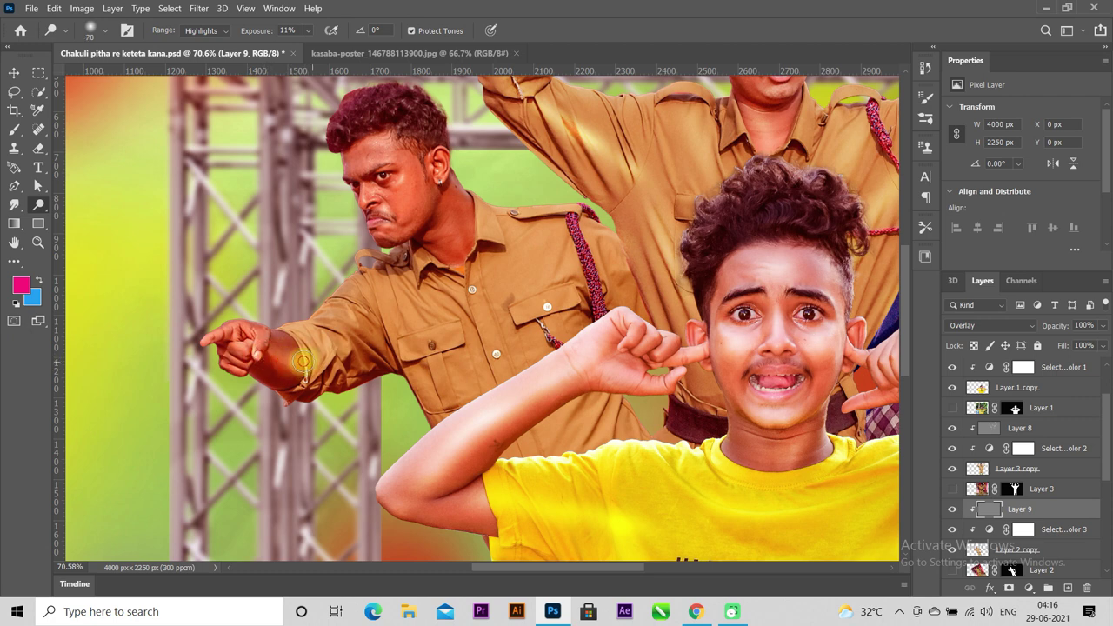
key("bracketright")
key("bracketright")
key("bracketright")
Dodge the pointing man's shirt pocket, pocket flap, beside the ear, and collar and shoulder seam
left_click_drag(431, 337, 449, 391)
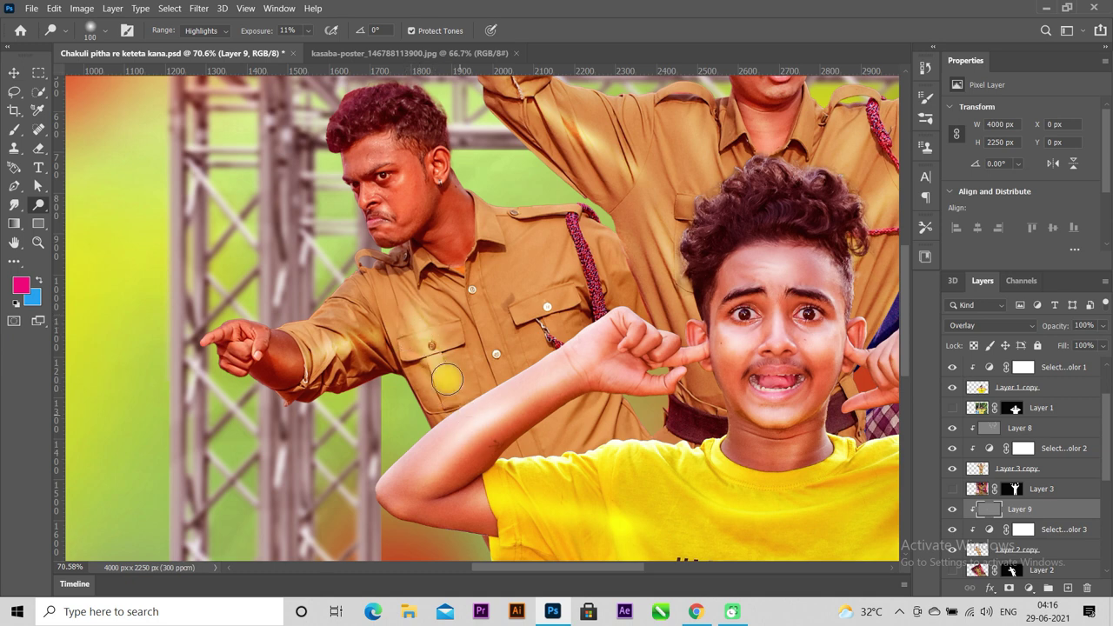
mouse_move(513, 270)
left_mouse_down()
mouse_move(541, 315)
mouse_move(549, 365)
left_mouse_up()
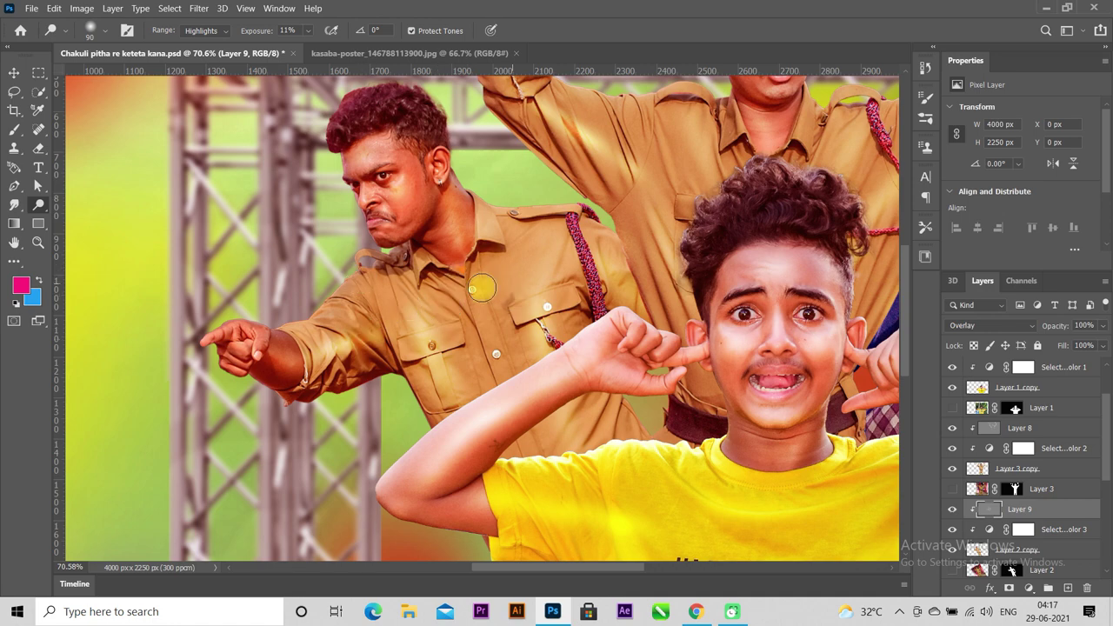
scroll(458, 284, "up", 2)
scroll(523, 278, "up", 3)
left_click(438, 248)
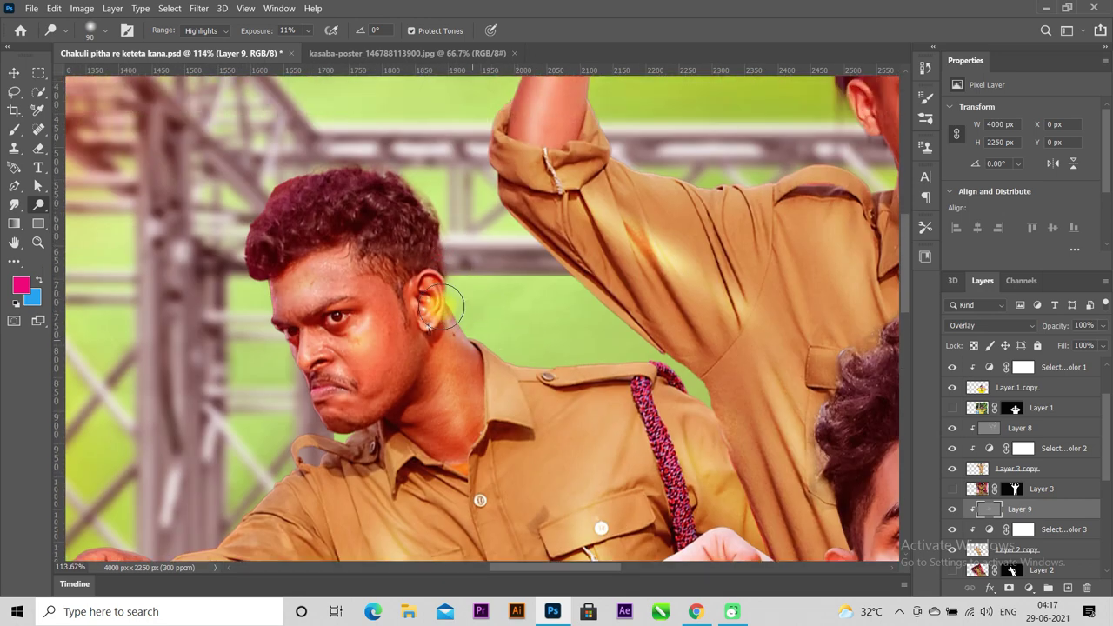
left_click_drag(527, 356, 663, 358)
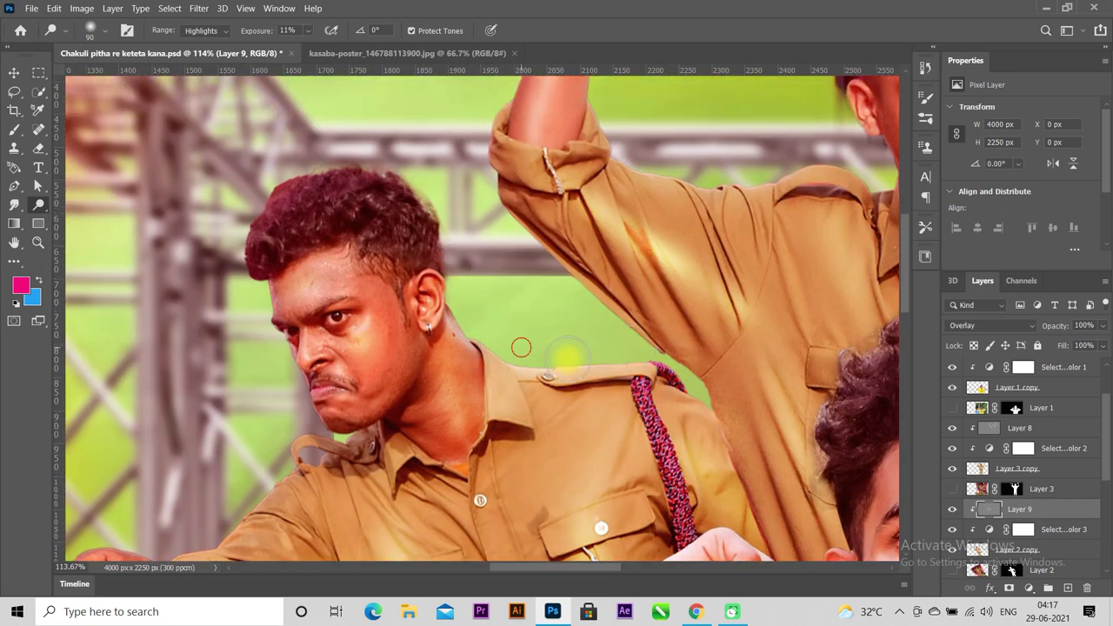
Dodge the pointing man's upper sleeve, forearm underside, and trousers up to the belt
scroll(621, 418, "down", 3)
scroll(353, 371, "up", 3)
scroll(475, 189, "up", 2)
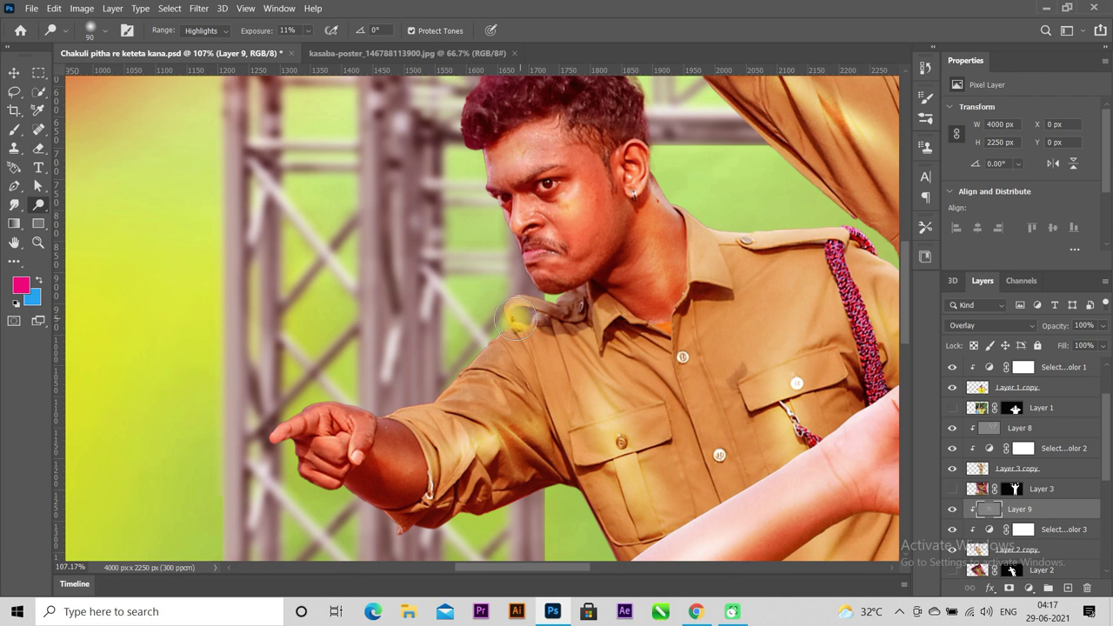
left_click_drag(444, 384, 406, 404)
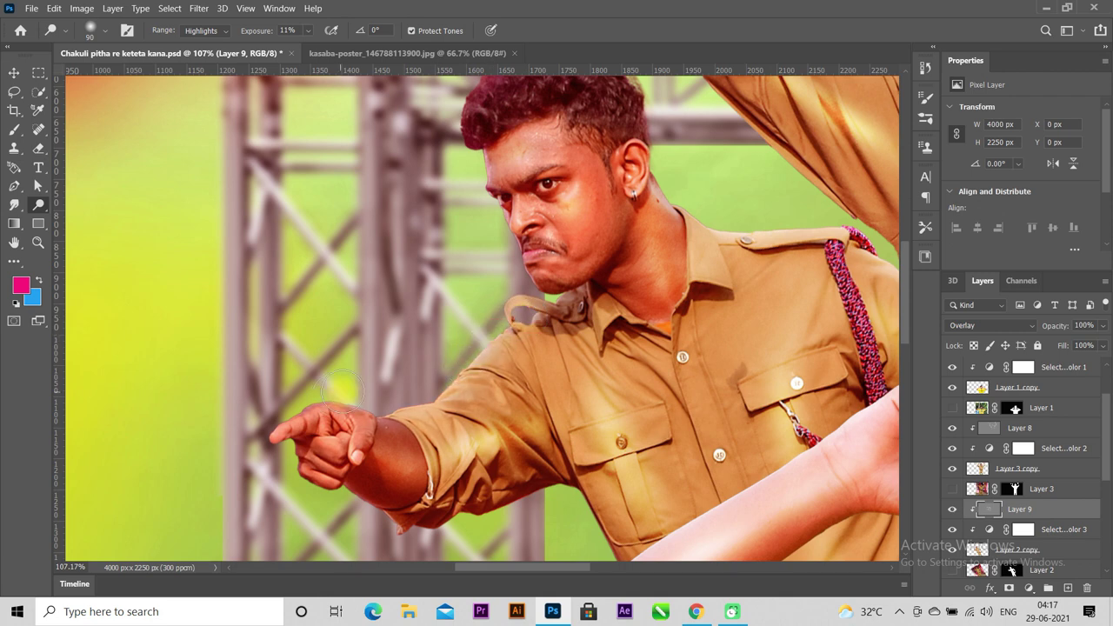
scroll(291, 417, "down", 2)
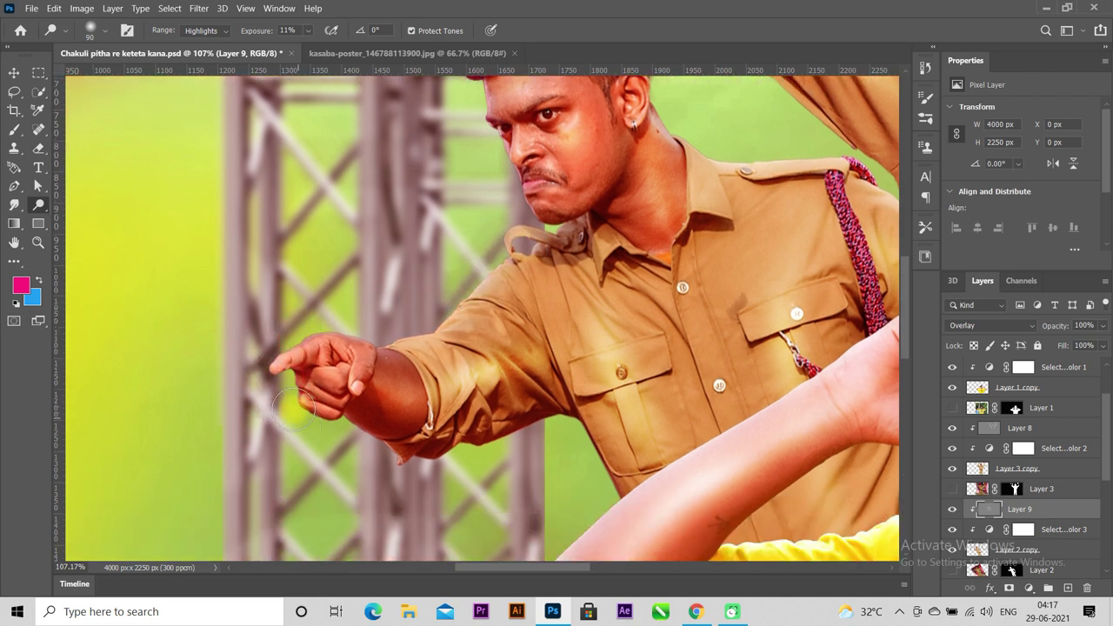
mouse_move(344, 422)
left_mouse_down()
mouse_move(563, 418)
mouse_move(594, 446)
left_mouse_up()
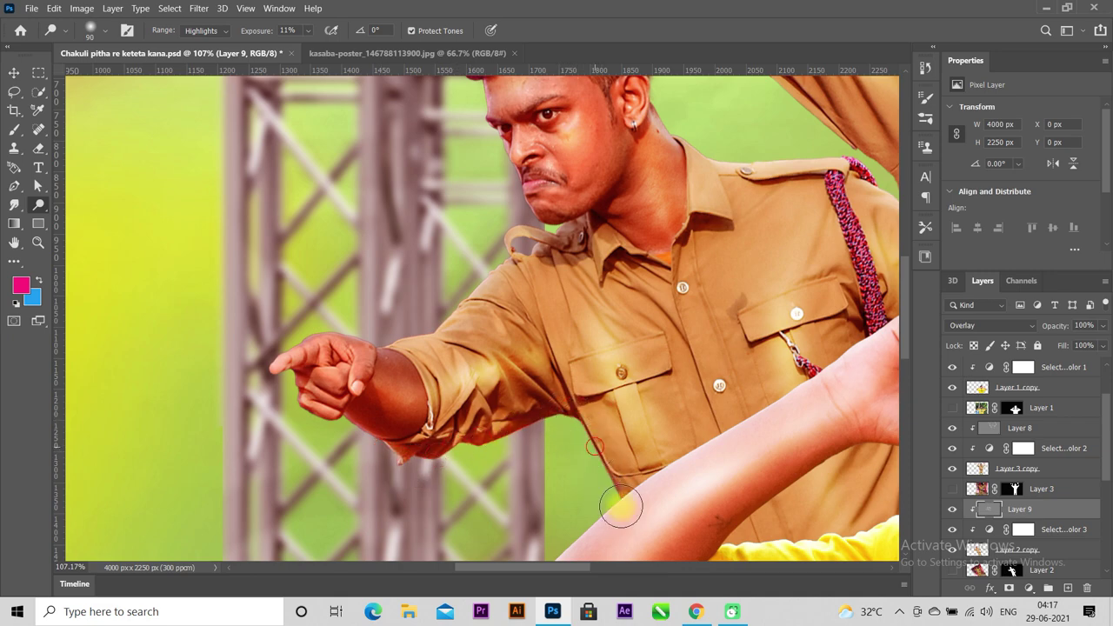
scroll(581, 521, "down", 2)
scroll(591, 504, "down", 2)
scroll(609, 478, "down", 2)
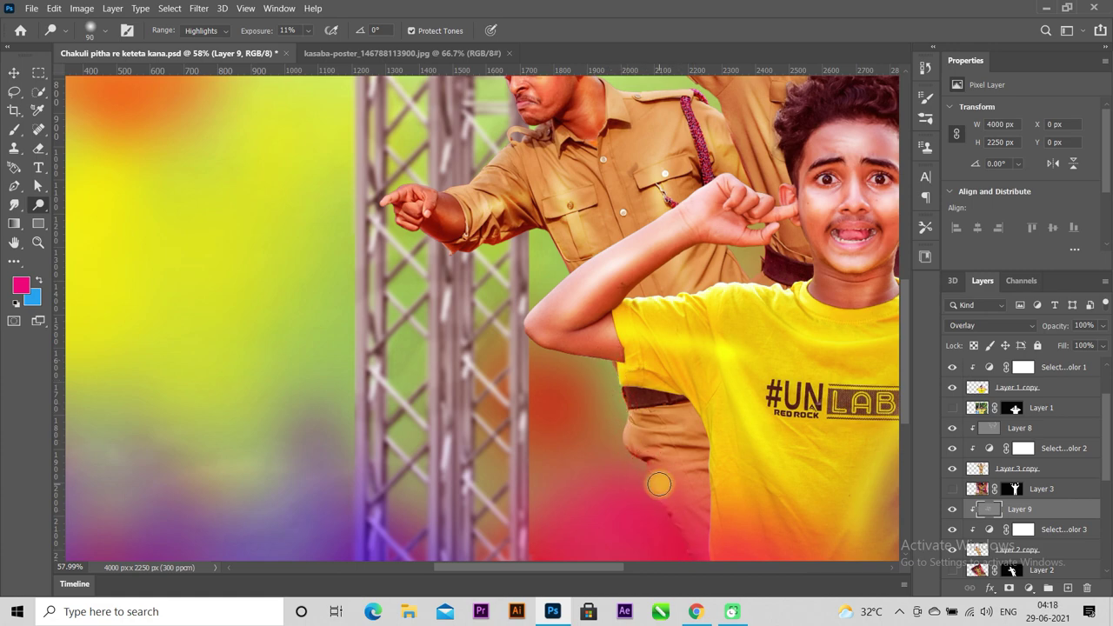
left_click_drag(658, 484, 677, 411)
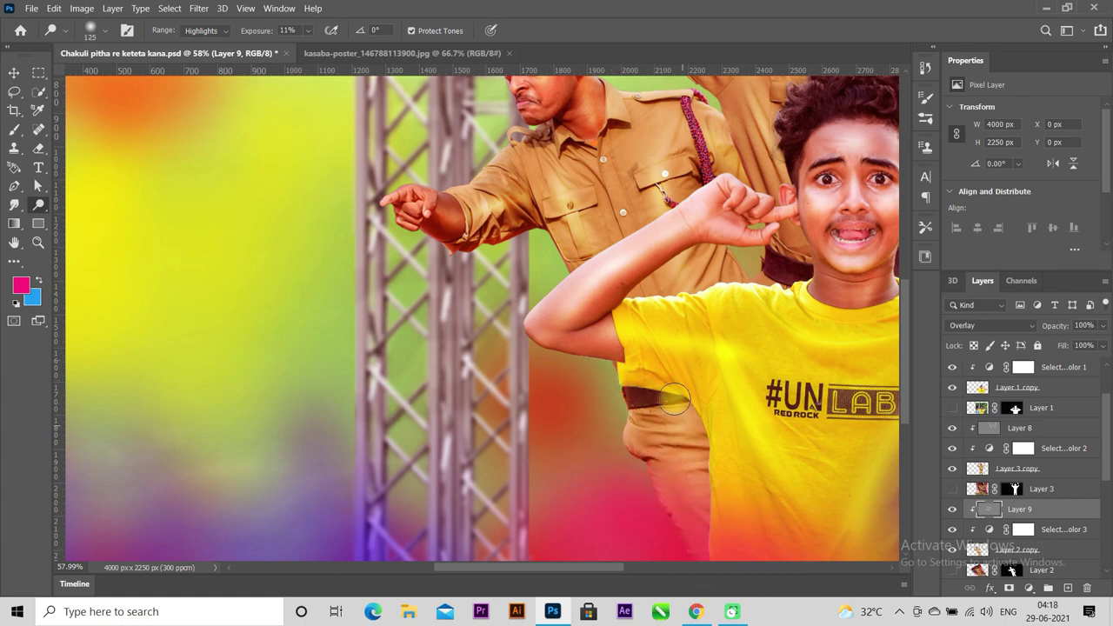
Add a new empty layer above Selective Color 4
scroll(520, 474, "down", 3)
scroll(508, 472, "down", 2)
scroll(508, 472, "up", 1)
scroll(508, 472, "up", 1)
scroll(508, 472, "up", 1)
scroll(508, 472, "up", 1)
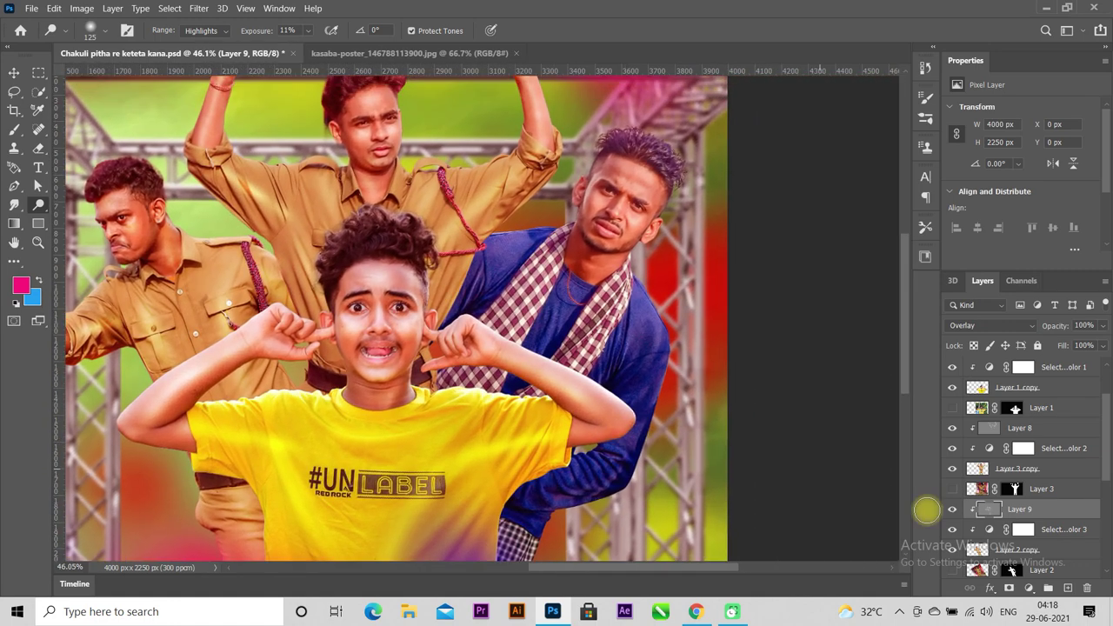
scroll(1043, 528, "down", 1)
scroll(1043, 529, "down", 2)
scroll(1067, 490, "down", 2)
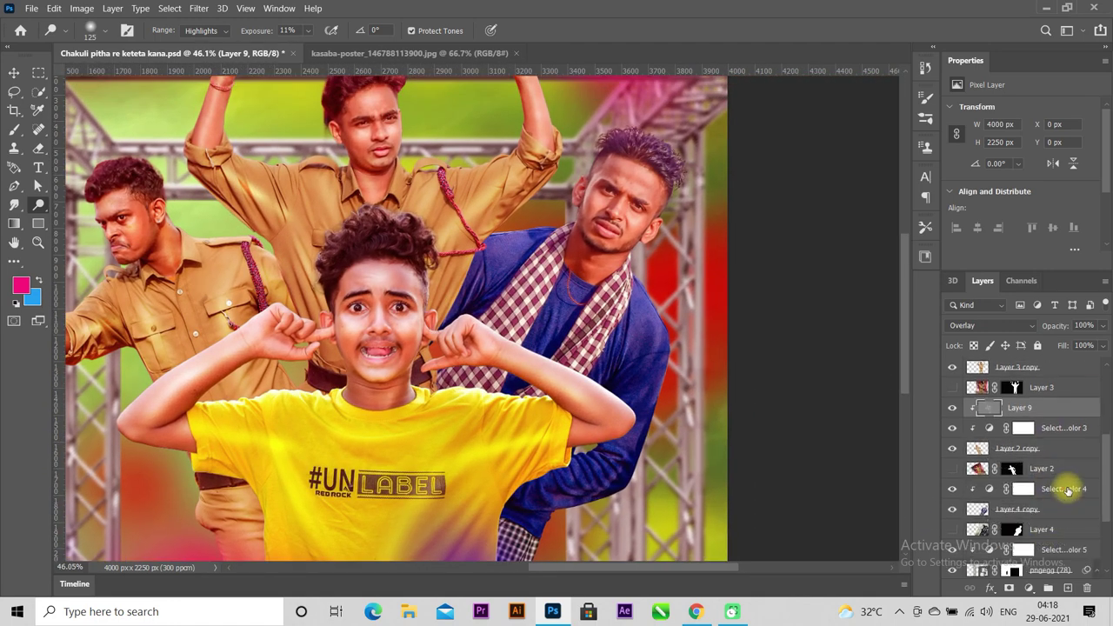
left_click(1065, 490)
left_click(1064, 589)
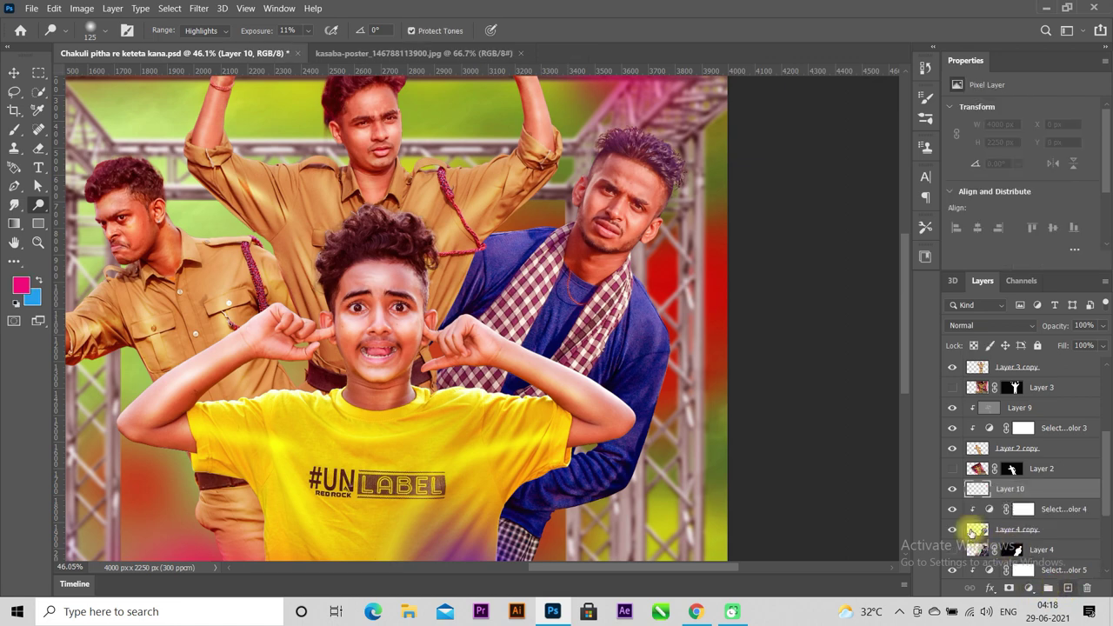
Fill Layer 10 with 50% gray, set it to Overlay, and select the Dodge tool
left_click(54, 9)
left_click(109, 218)
left_click(648, 152)
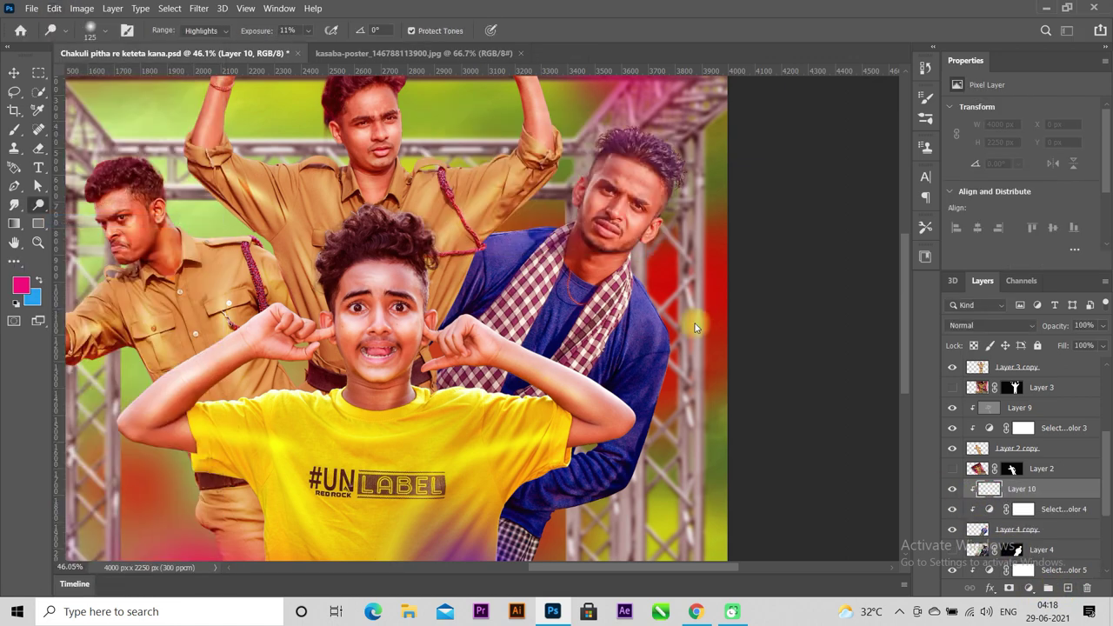
left_click(982, 327)
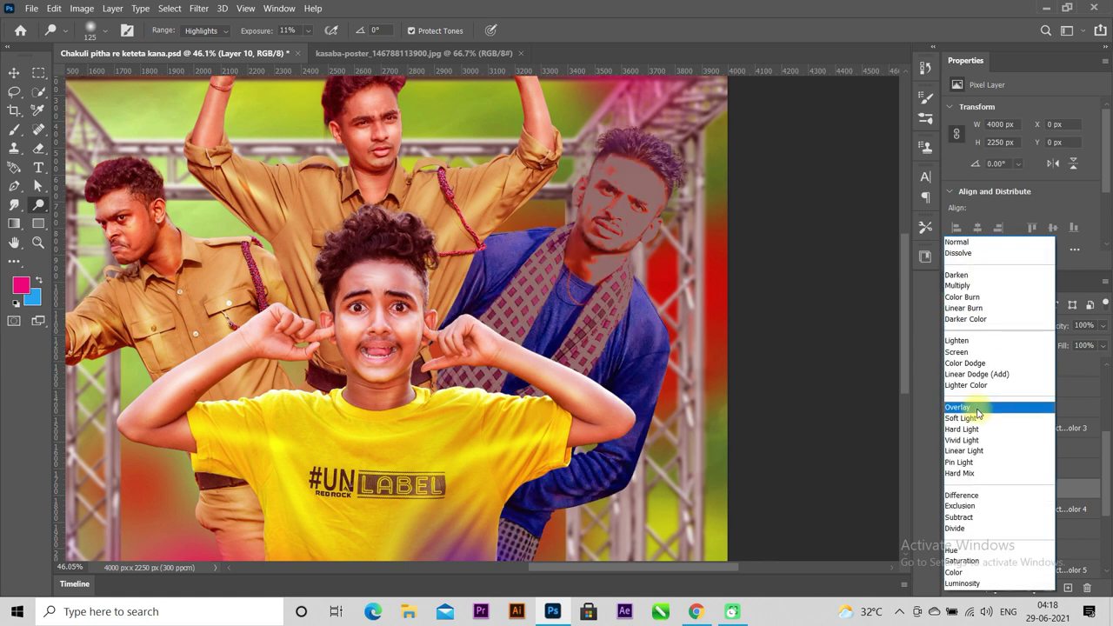
left_click(965, 403)
right_click(38, 204)
left_click(95, 219)
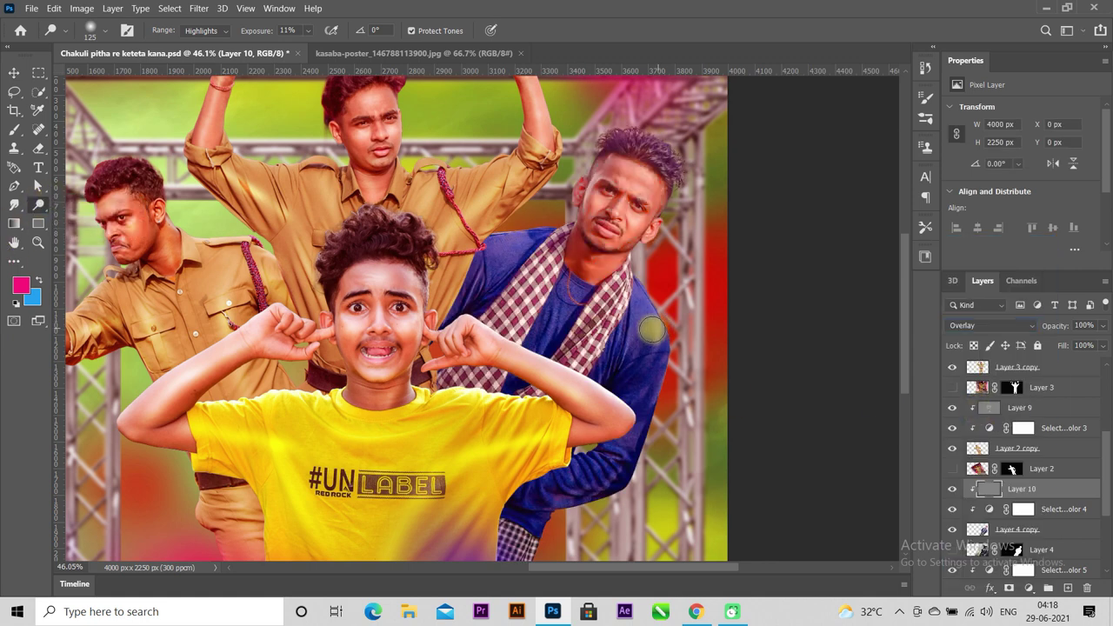
Dodge the blue-jacketed man's sleeve, jacket shoulder, checked scarf, chin and neck
scroll(644, 313, "down", 2)
mouse_move(628, 275)
left_mouse_down()
mouse_move(640, 305)
mouse_move(628, 407)
mouse_move(612, 426)
mouse_move(526, 467)
mouse_move(591, 441)
mouse_move(650, 346)
mouse_move(633, 296)
mouse_move(624, 393)
mouse_move(553, 453)
mouse_move(521, 457)
left_mouse_up()
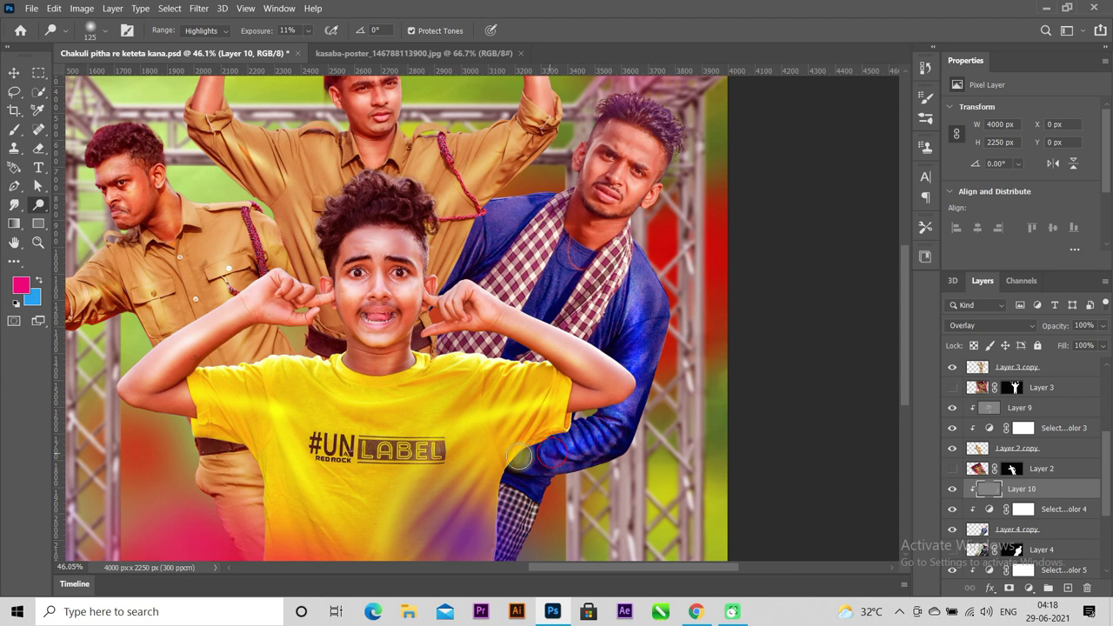
mouse_move(500, 254)
left_mouse_down()
mouse_move(484, 237)
mouse_move(473, 253)
mouse_move(504, 212)
mouse_move(435, 287)
left_mouse_up()
left_click_drag(477, 239, 550, 224)
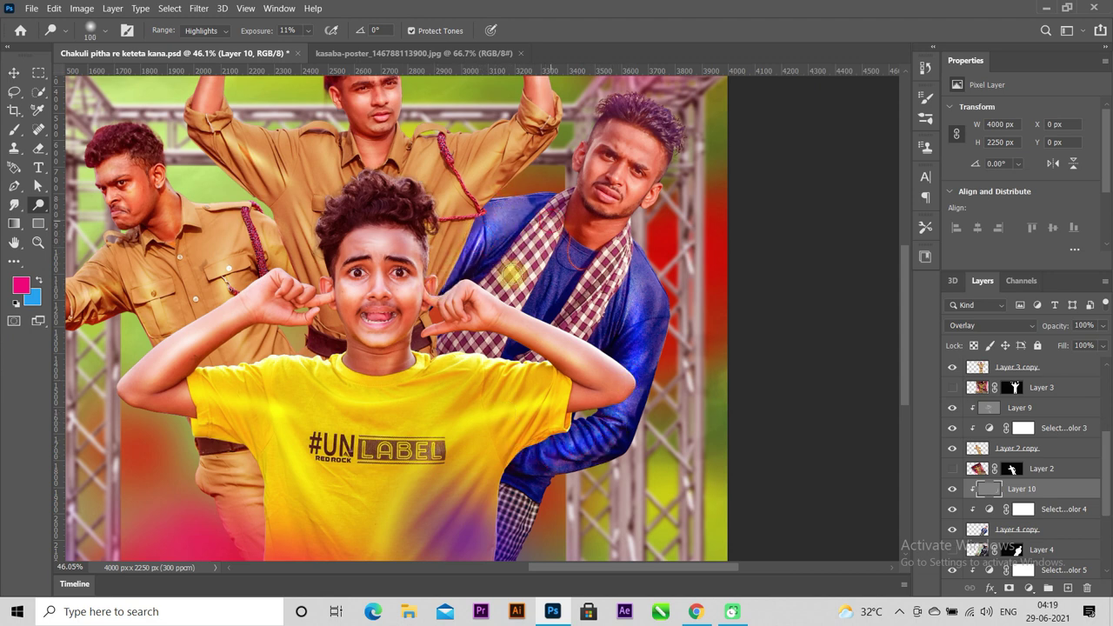
mouse_move(477, 315)
left_mouse_down()
mouse_move(526, 252)
mouse_move(619, 266)
mouse_move(602, 283)
mouse_move(610, 275)
left_mouse_up()
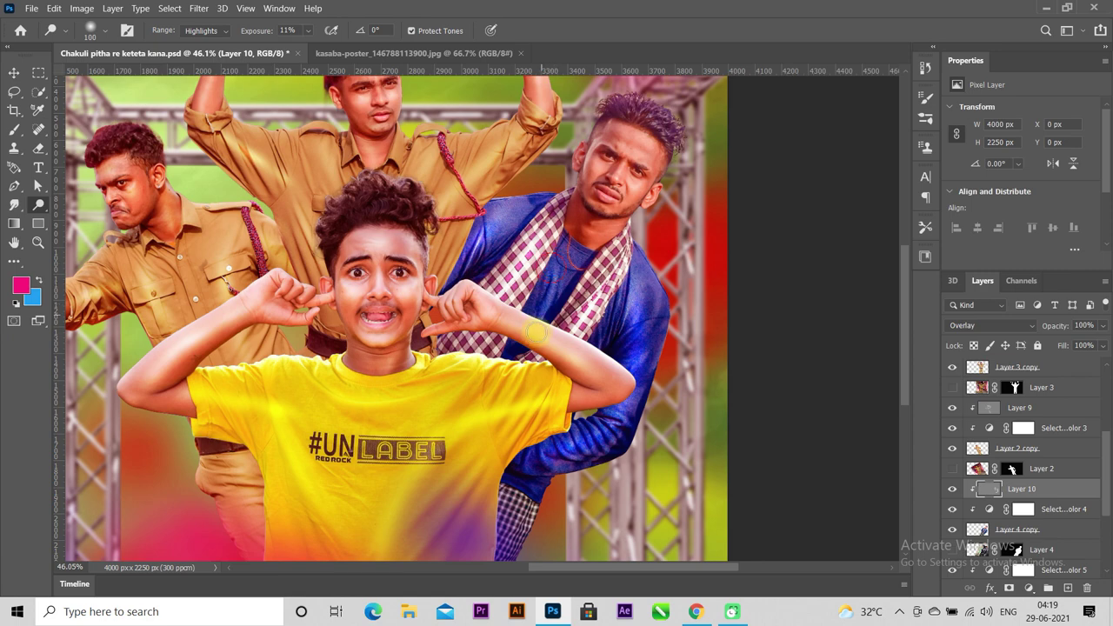
scroll(536, 326, "up", 2)
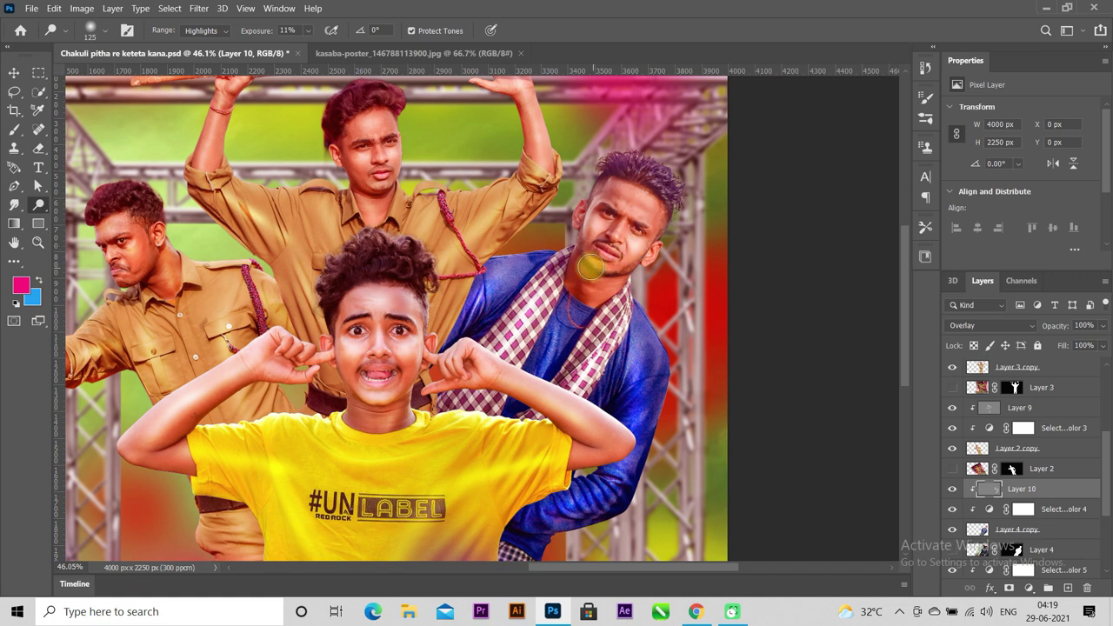
mouse_move(590, 257)
left_mouse_down()
mouse_move(581, 287)
mouse_move(603, 277)
left_mouse_up()
Enlarge the dodge brush to 150 and lighten his hair, ear, face edge, scarf and sleeve edges
key("bracketright")
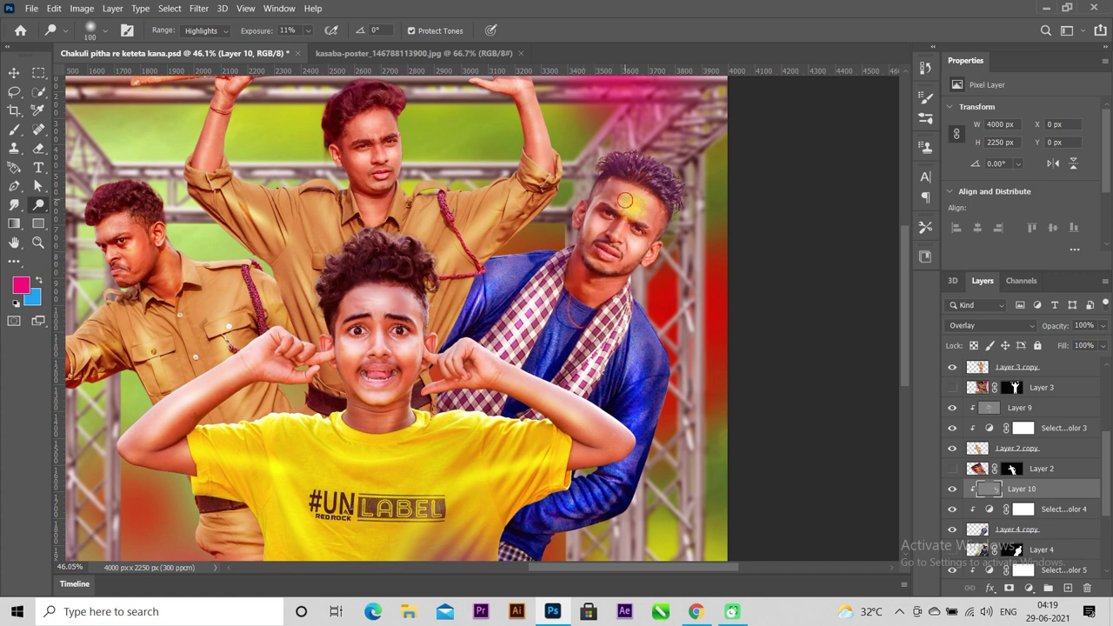
key("bracketright")
key("bracketright")
mouse_move(680, 208)
left_mouse_down()
mouse_move(668, 252)
mouse_move(664, 427)
mouse_move(632, 511)
mouse_move(636, 495)
left_mouse_up()
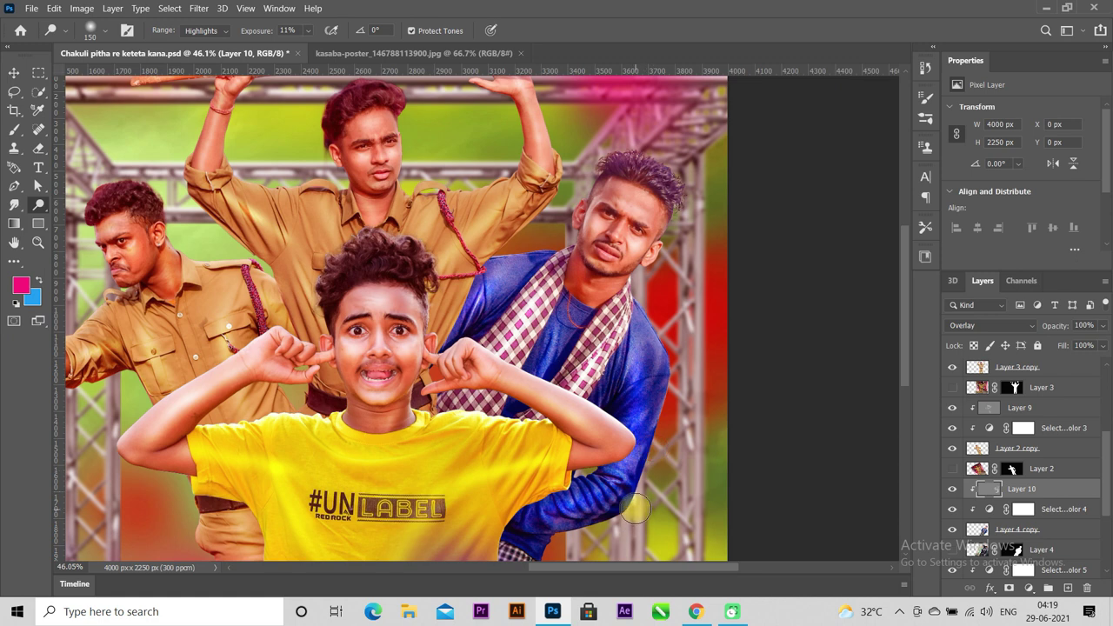
left_click_drag(637, 488, 497, 336)
mouse_move(598, 165)
left_mouse_down()
mouse_move(563, 219)
mouse_move(497, 261)
mouse_move(546, 244)
mouse_move(476, 258)
left_mouse_up()
left_click_drag(646, 297, 628, 531)
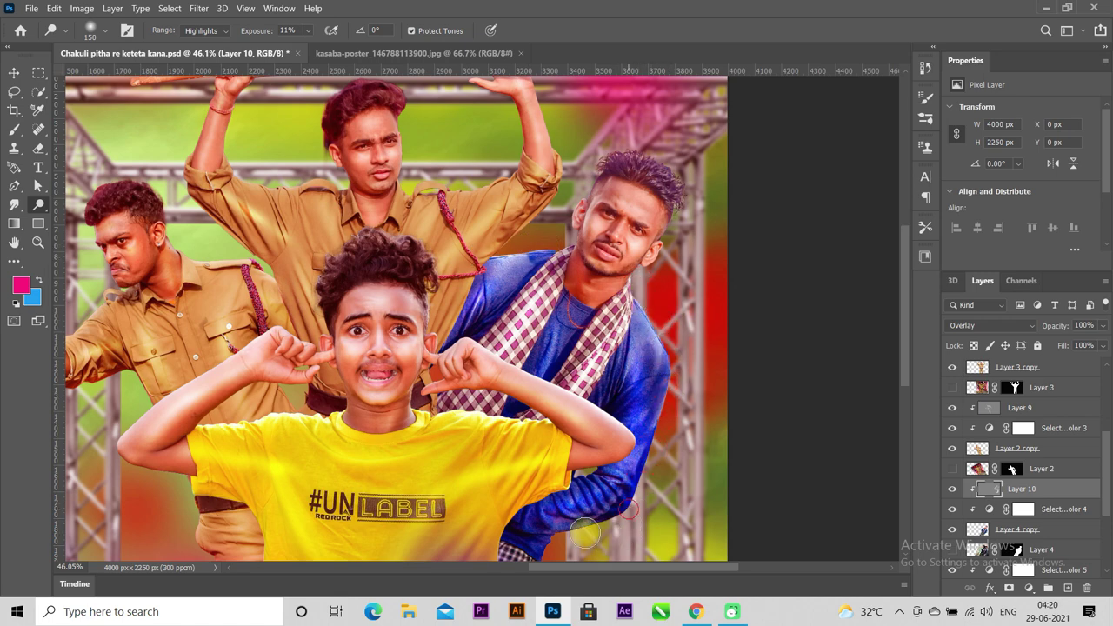
scroll(552, 535, "down", 2)
scroll(532, 482, "down", 2)
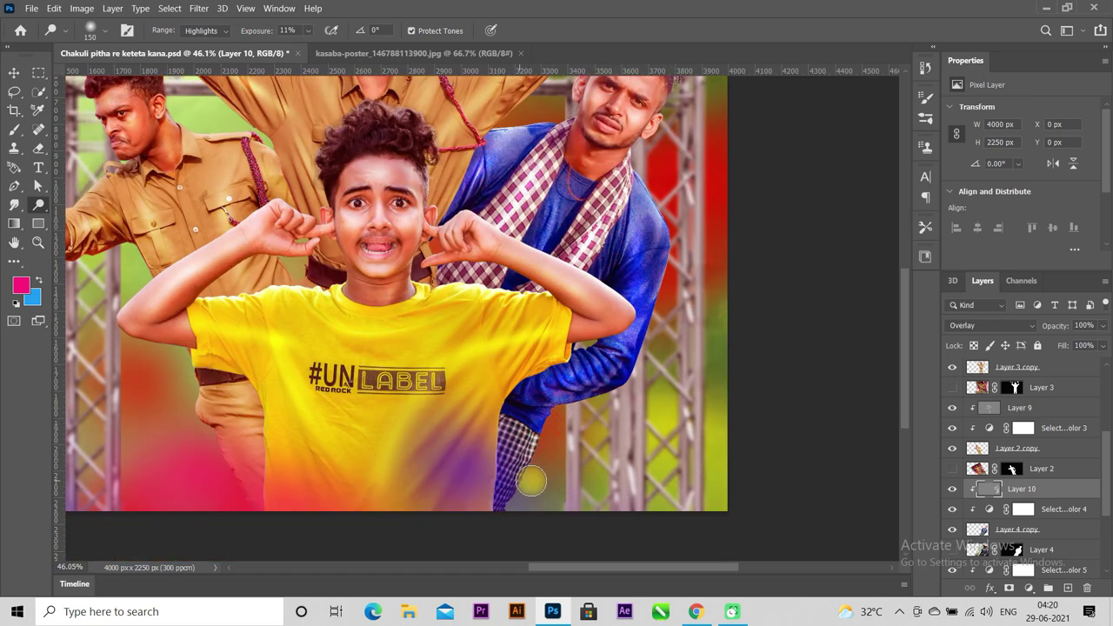
left_click_drag(501, 467, 513, 417)
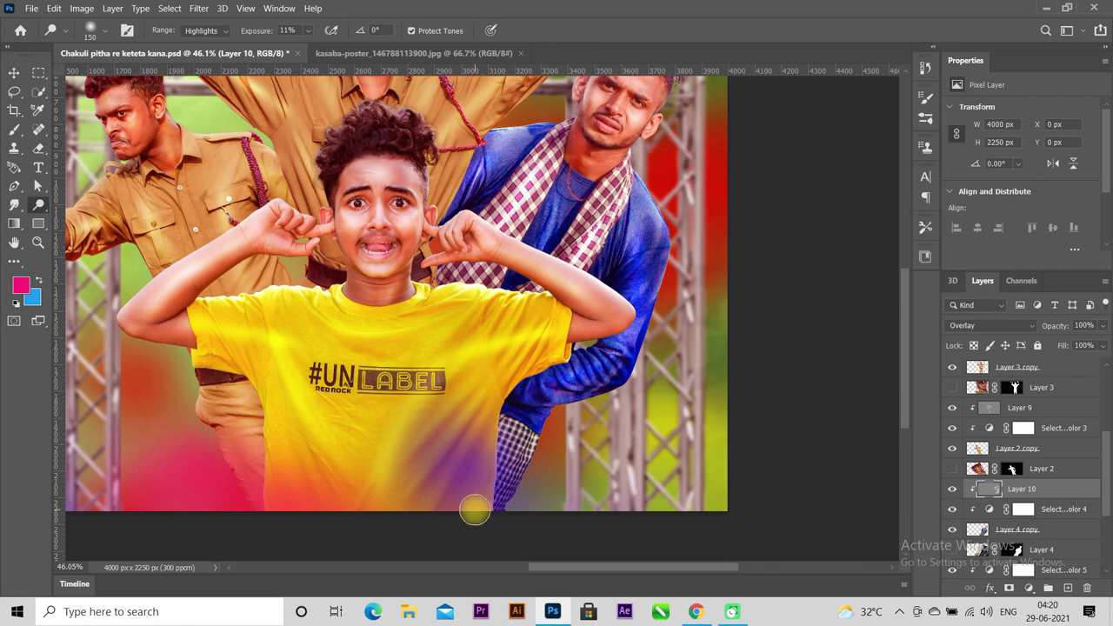
scroll(473, 511, "down", 3)
scroll(476, 496, "down", 2)
scroll(479, 483, "up", 3)
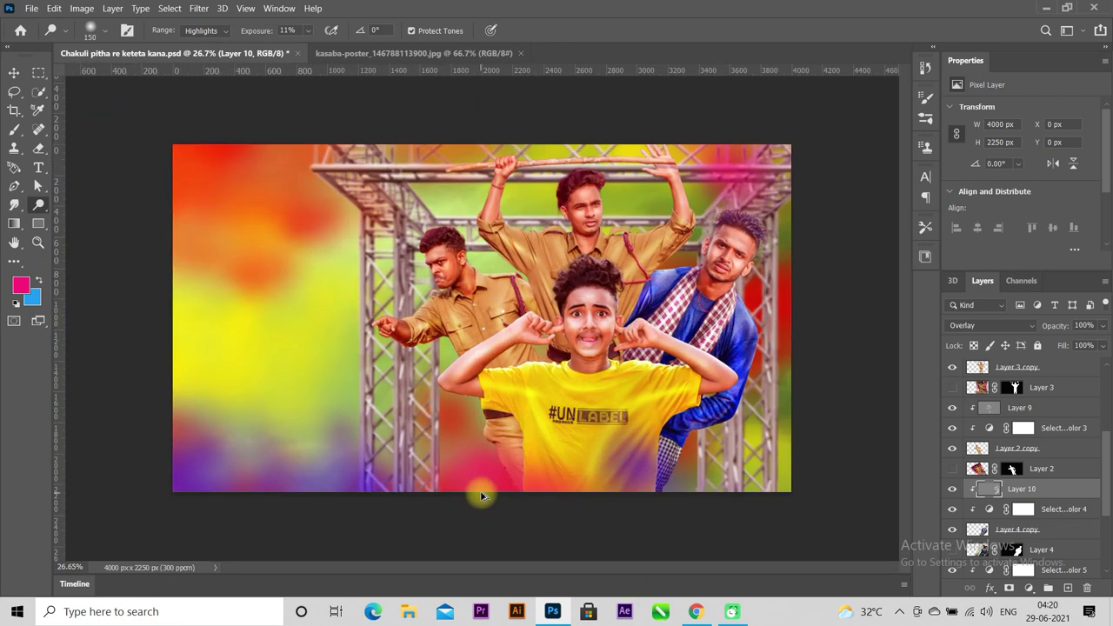
Select the Selective Color 5 adjustment layer over the truss
scroll(623, 485, "down", 1)
scroll(625, 490, "up", 1)
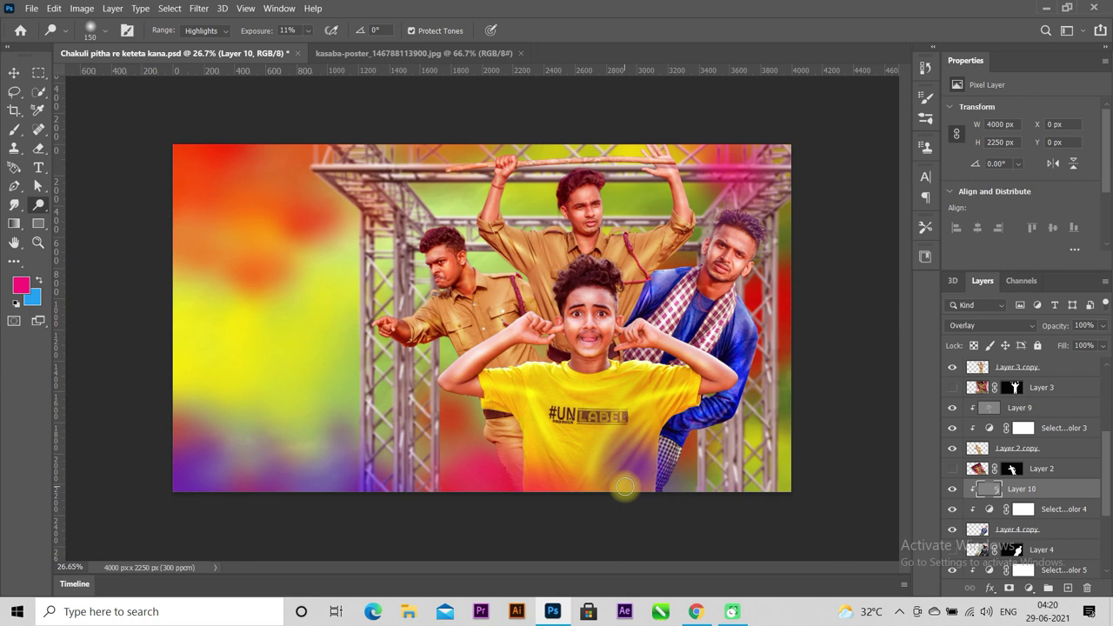
scroll(1060, 458, "up", 3)
scroll(1000, 457, "up", 5)
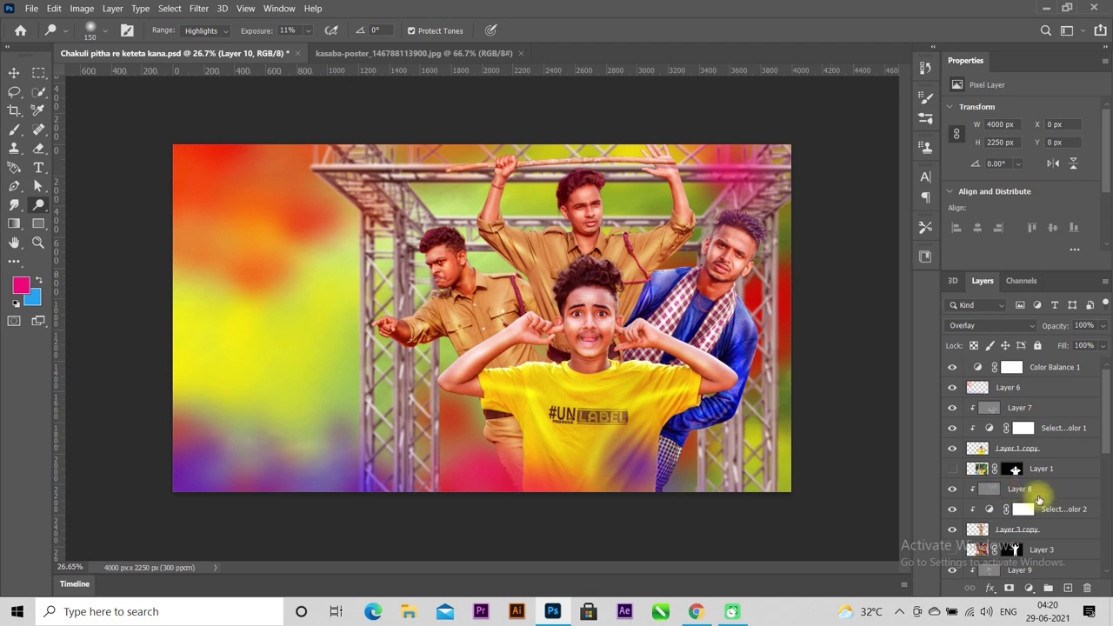
scroll(1039, 498, "down", 3)
scroll(1043, 509, "down", 3)
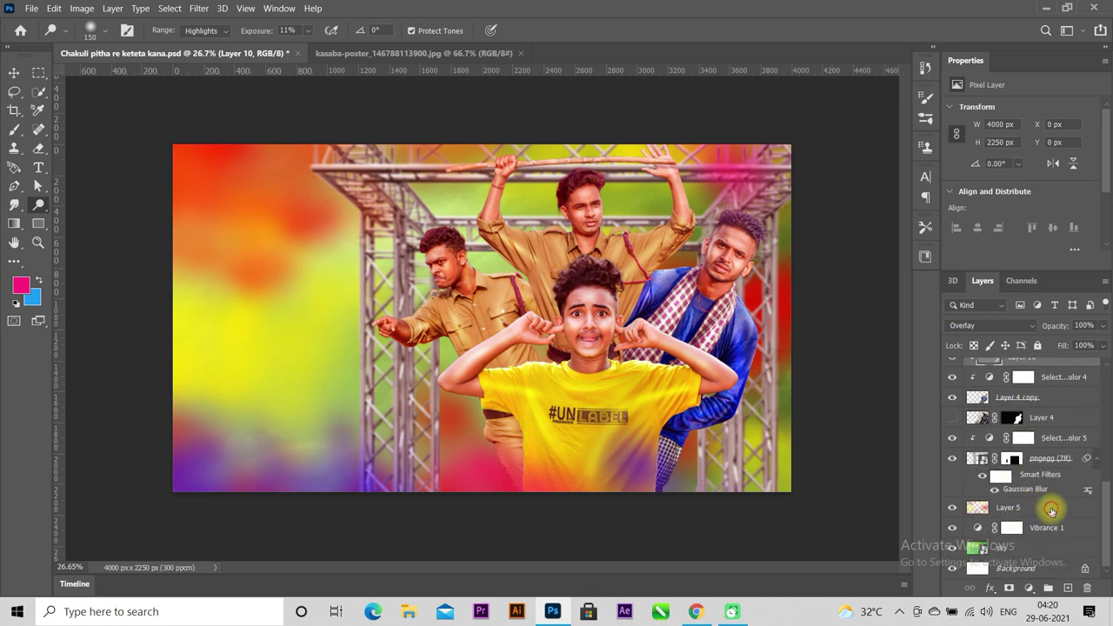
left_click(1051, 508)
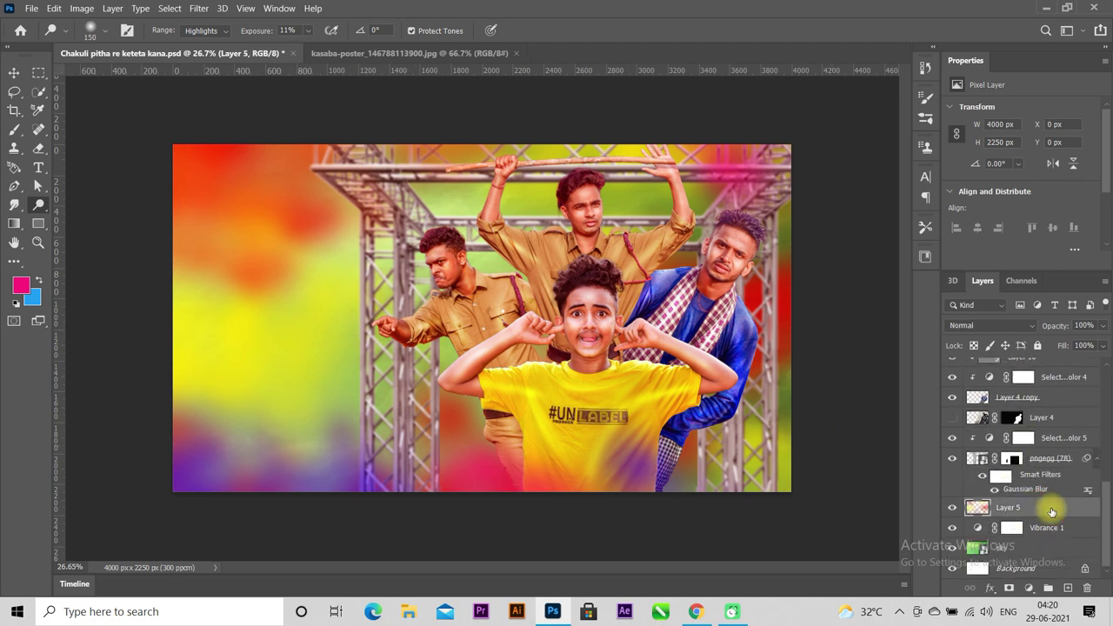
left_click(1069, 439)
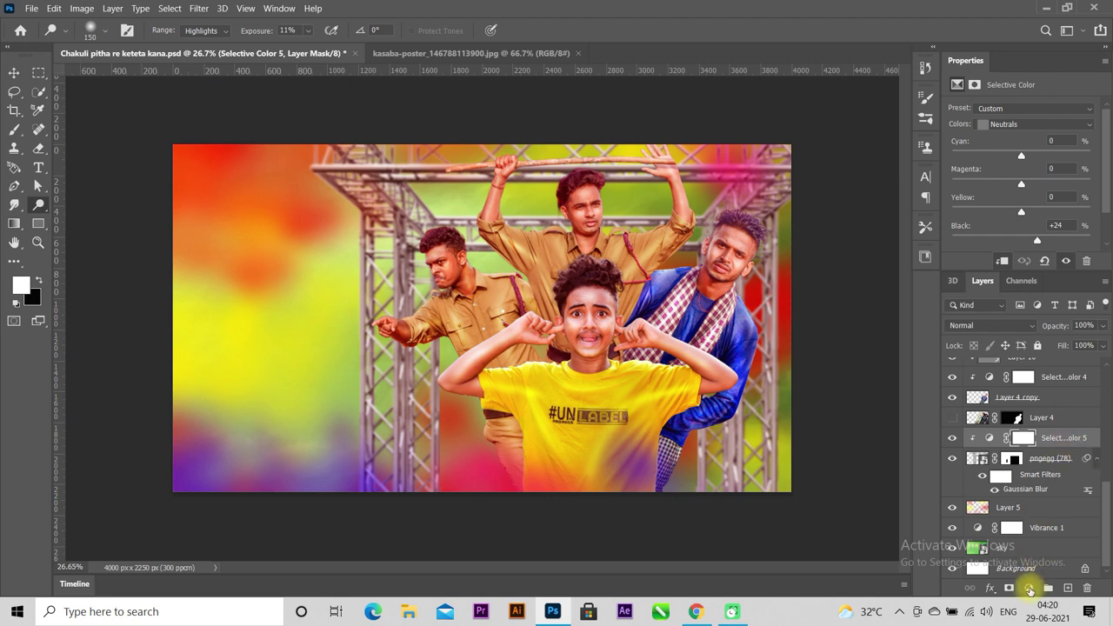
Add a clipped Color Balance with Shadows Cyan-Red at +40, then an empty Layer 11
left_click(1028, 589)
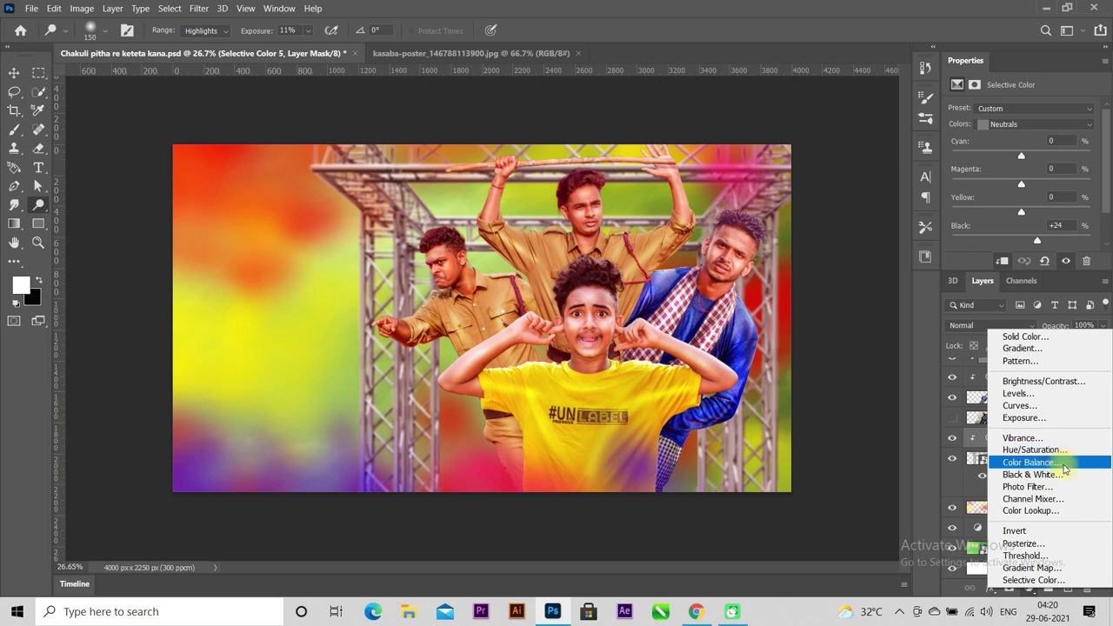
left_click(1063, 459)
left_click(1002, 261)
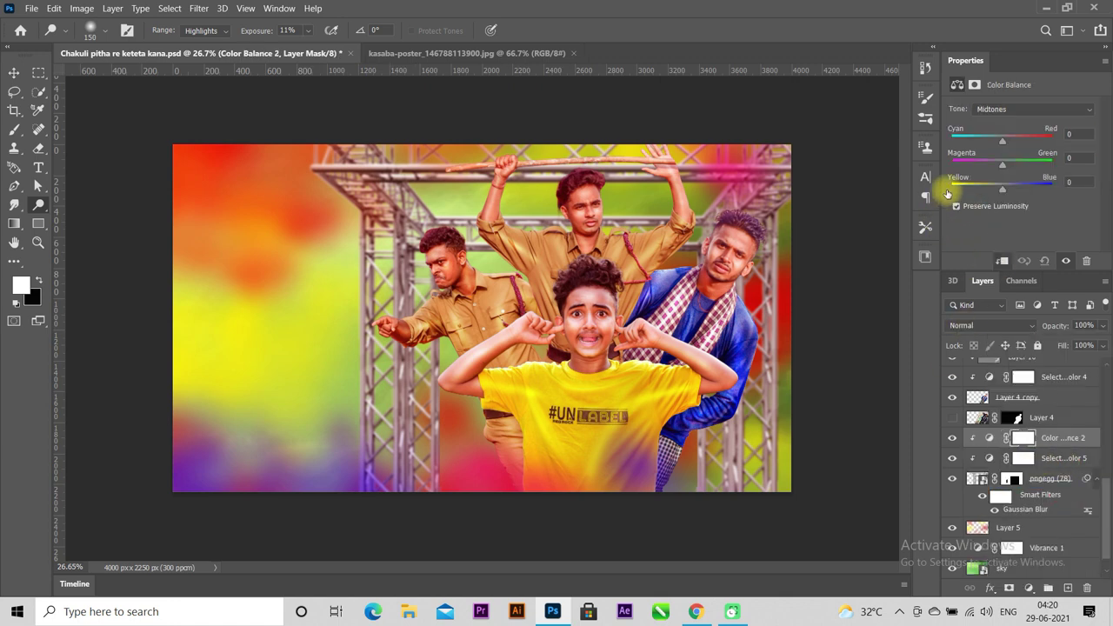
left_click(1030, 109)
left_click(1000, 93)
left_click_drag(1003, 146, 1026, 152)
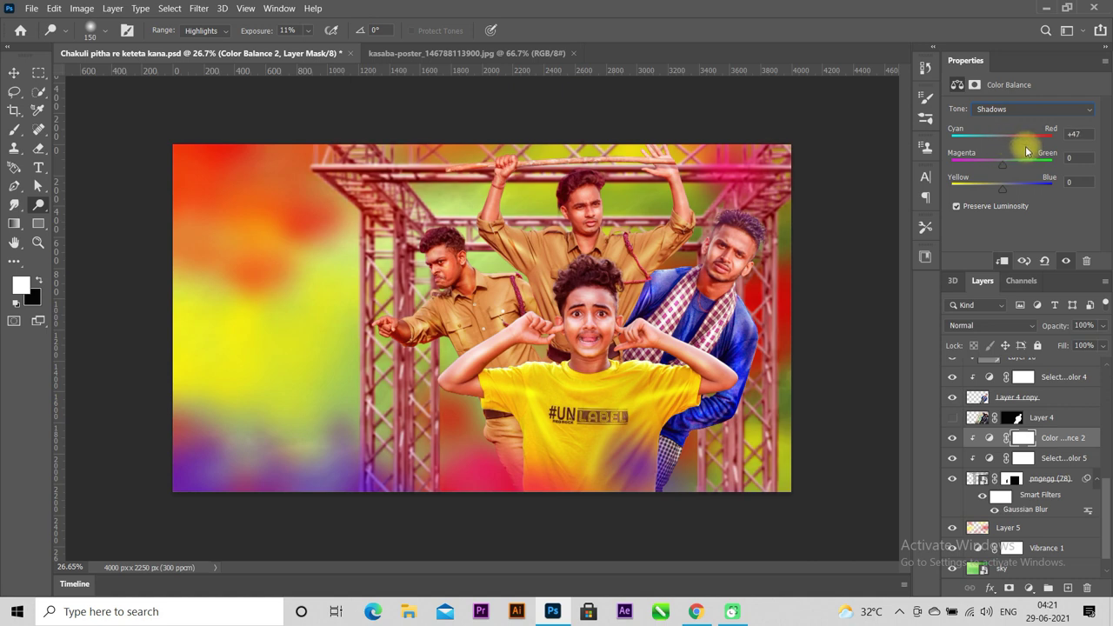
scroll(1039, 457, "up", 1)
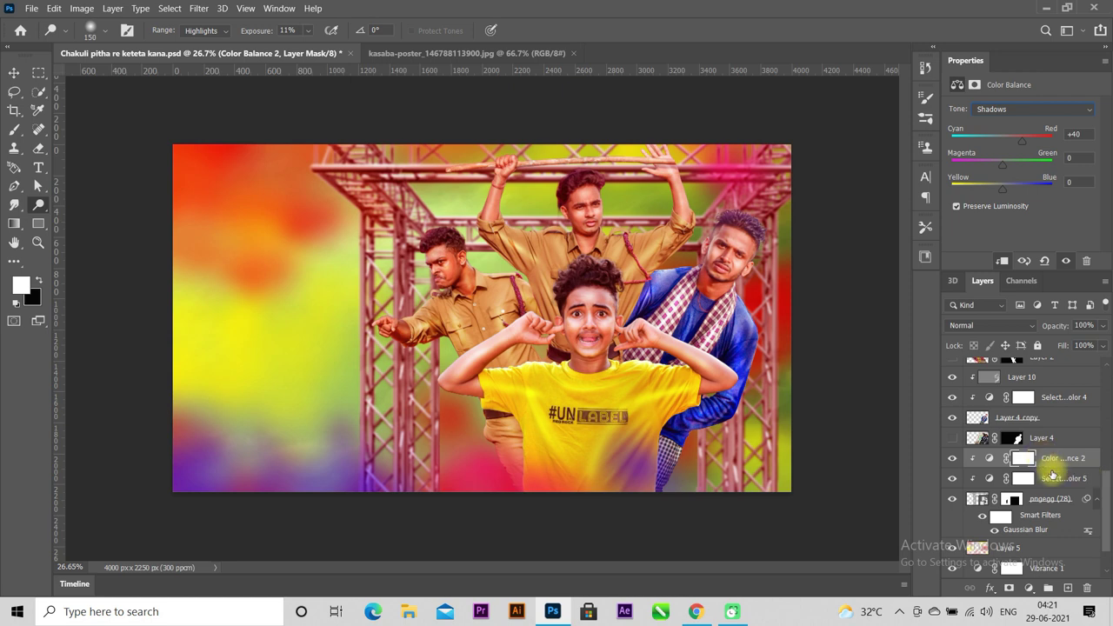
left_click(1069, 589)
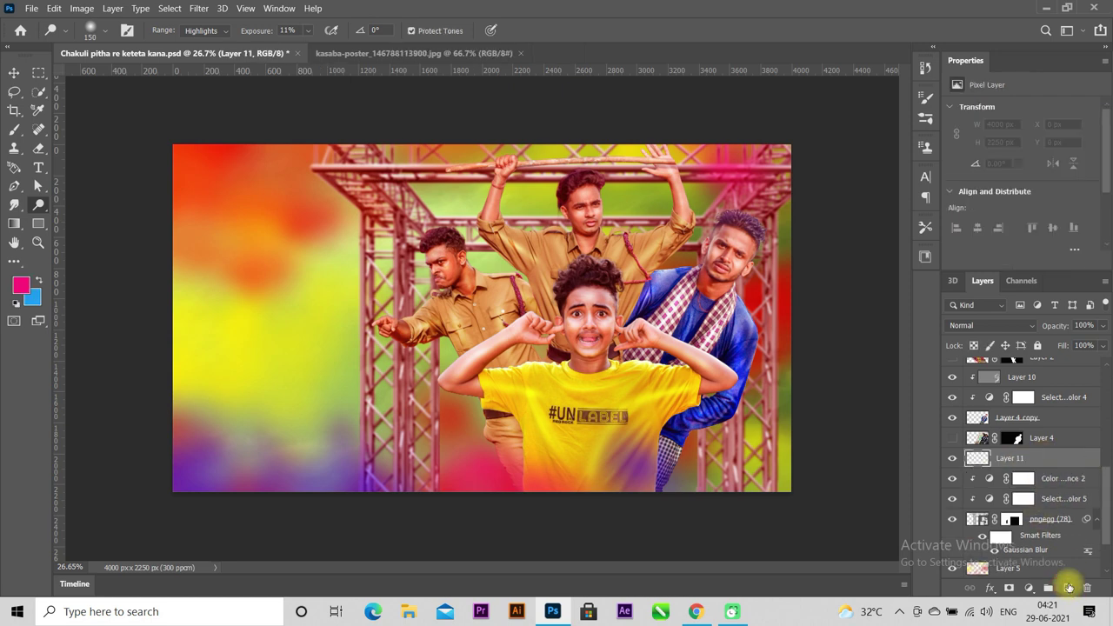
Set the foreground colour to white and pick the Soft Round brush
left_click(21, 286)
left_click_drag(749, 280, 696, 193)
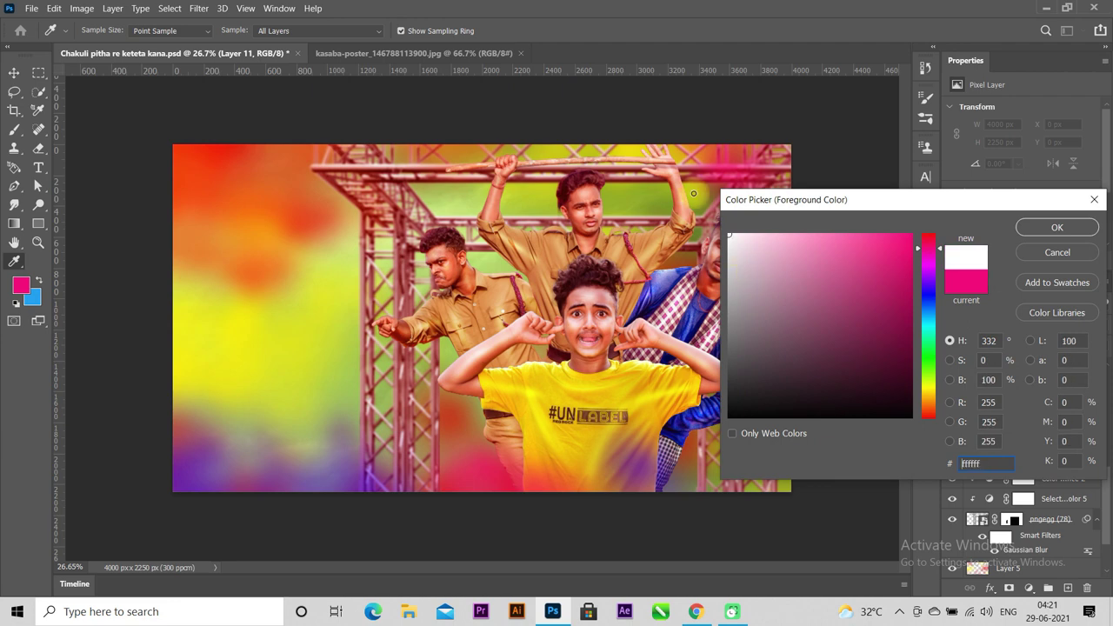
left_click(1023, 228)
left_click(14, 129)
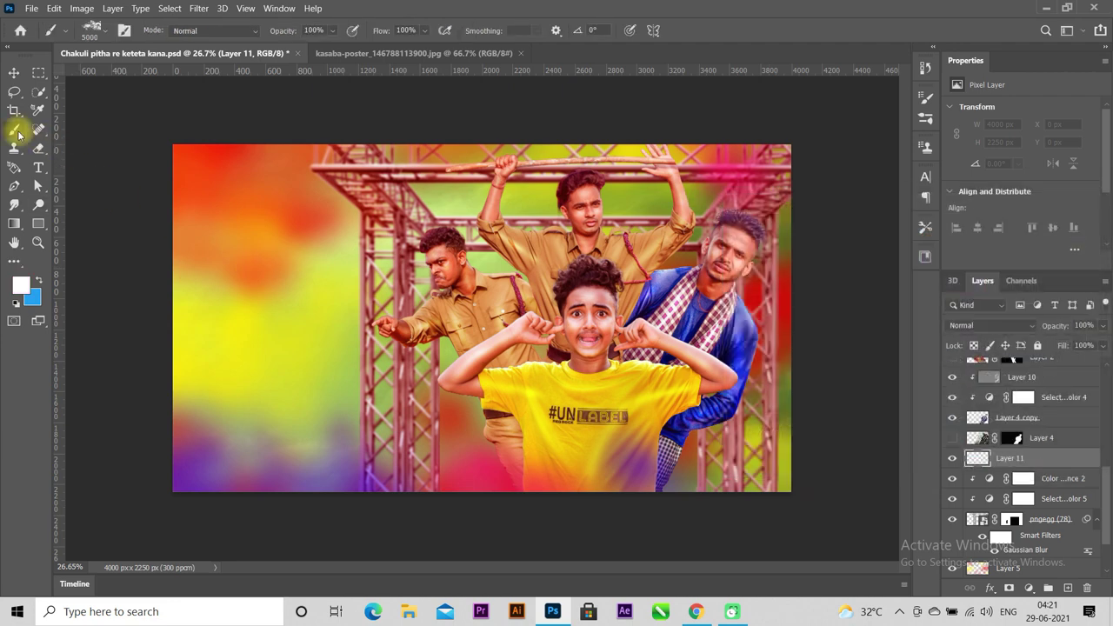
left_click(102, 30)
scroll(73, 217, "up", 3)
scroll(70, 218, "up", 2)
left_click(69, 222)
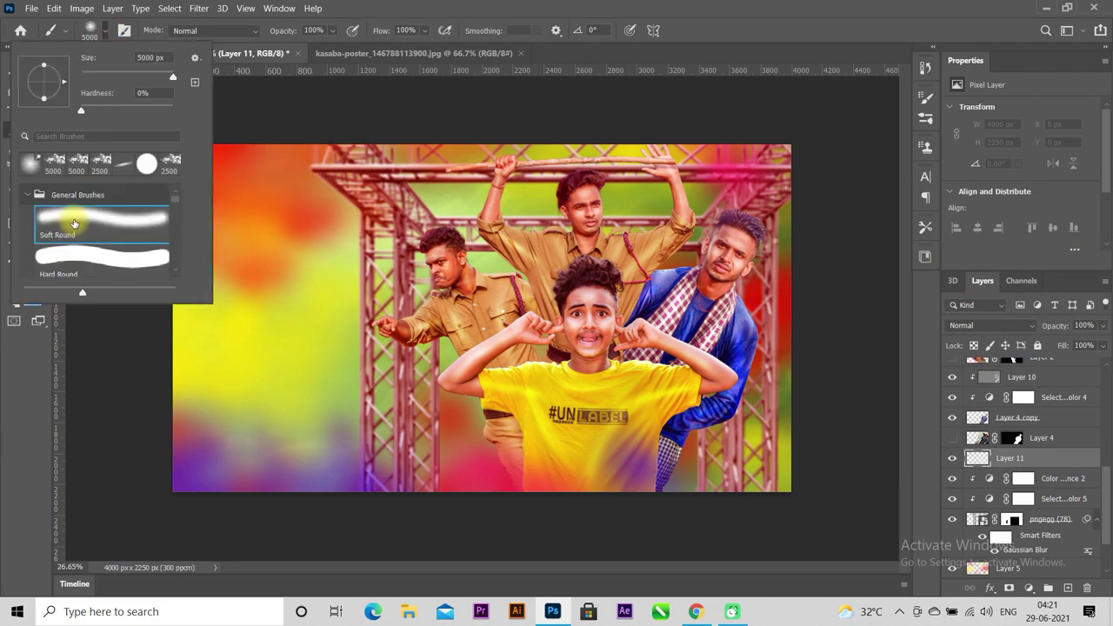
left_click(104, 32)
Paint a 50% opacity soft white glow over the central face, brush at 3600 px
scroll(556, 319, "down", 3)
left_click(538, 311)
key("bracketleft")
key("bracketleft")
key("bracketleft")
key("bracketleft")
key("bracketleft")
key("bracketleft")
key("bracketleft")
key("bracketleft")
key("bracketleft")
key("bracketleft")
key("bracketleft")
key("bracketleft")
key("bracketright")
key("bracketright")
key("bracketright")
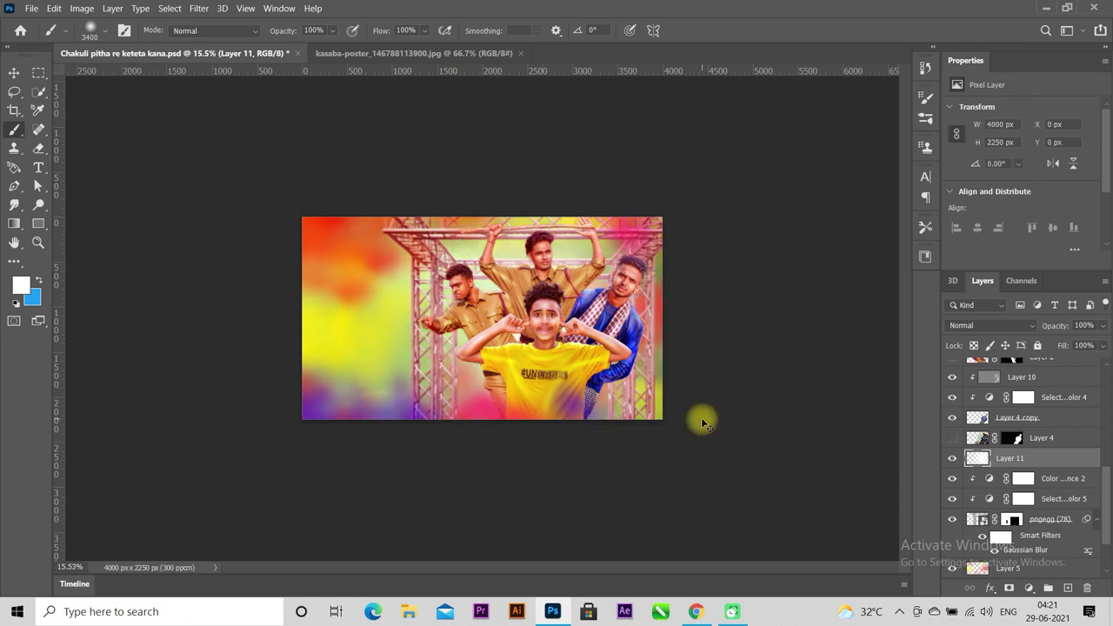
key("ctrl+z")
left_click(314, 31)
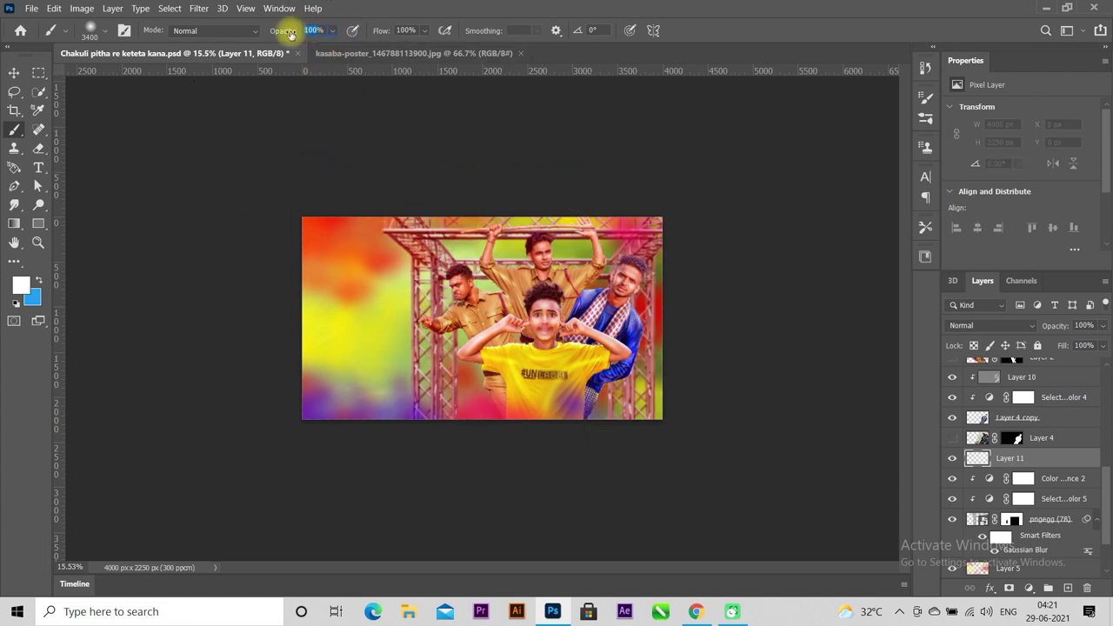
type("50")
left_click(538, 324)
key("bracketright")
key("bracketright")
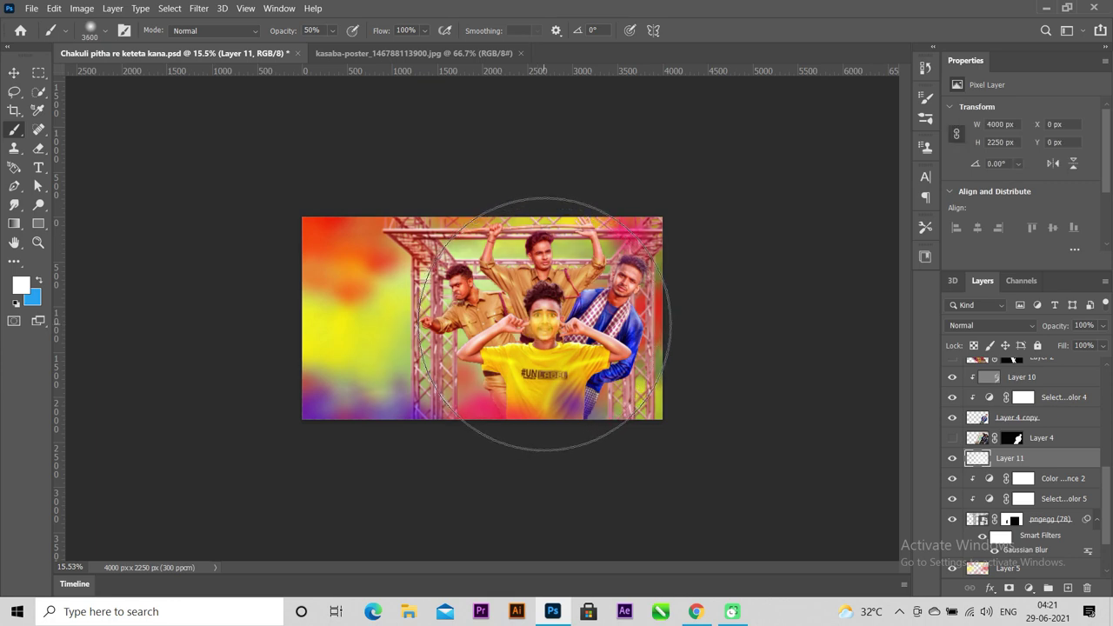
Scroll through the poster and select Layer 5
scroll(543, 325, "up", 3)
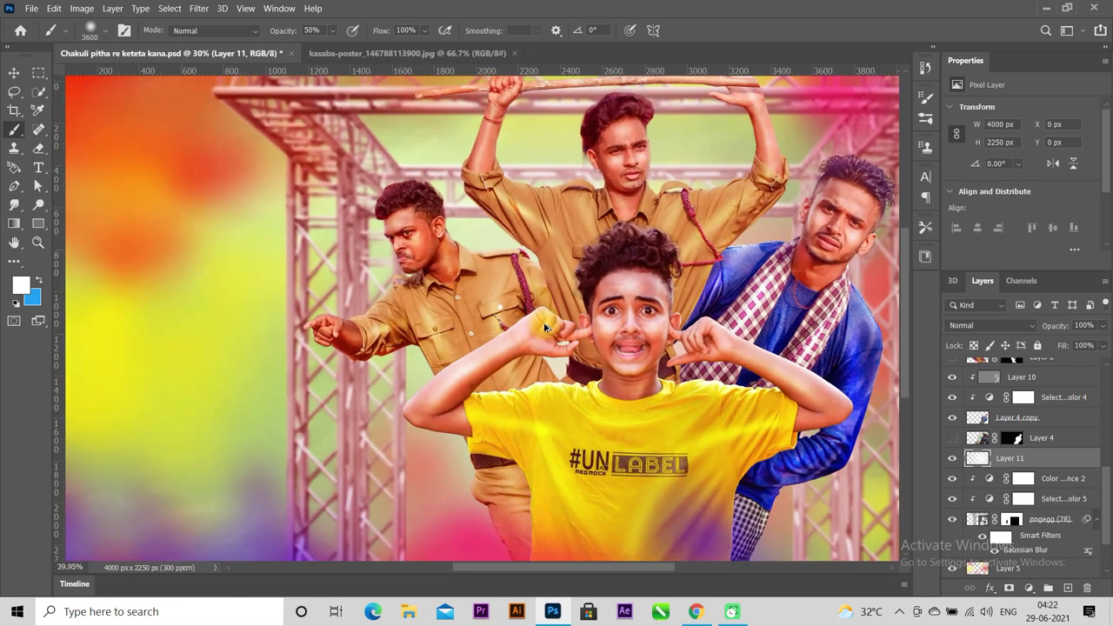
scroll(545, 327, "down", 2)
scroll(545, 326, "up", 1)
scroll(545, 326, "up", 1)
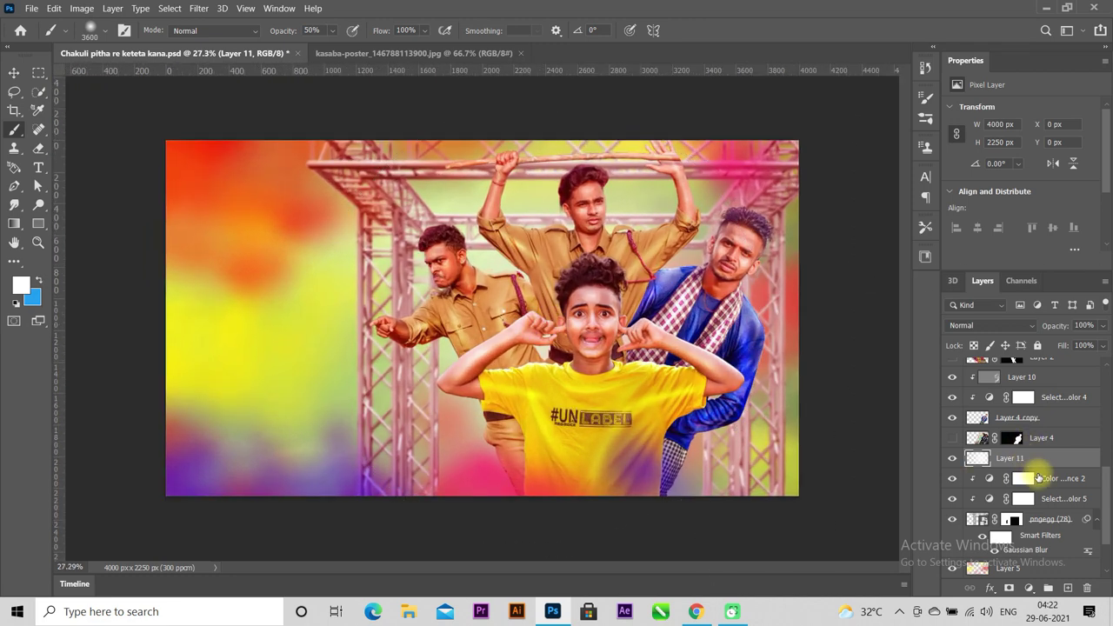
scroll(1037, 478, "down", 1)
scroll(1038, 478, "down", 1)
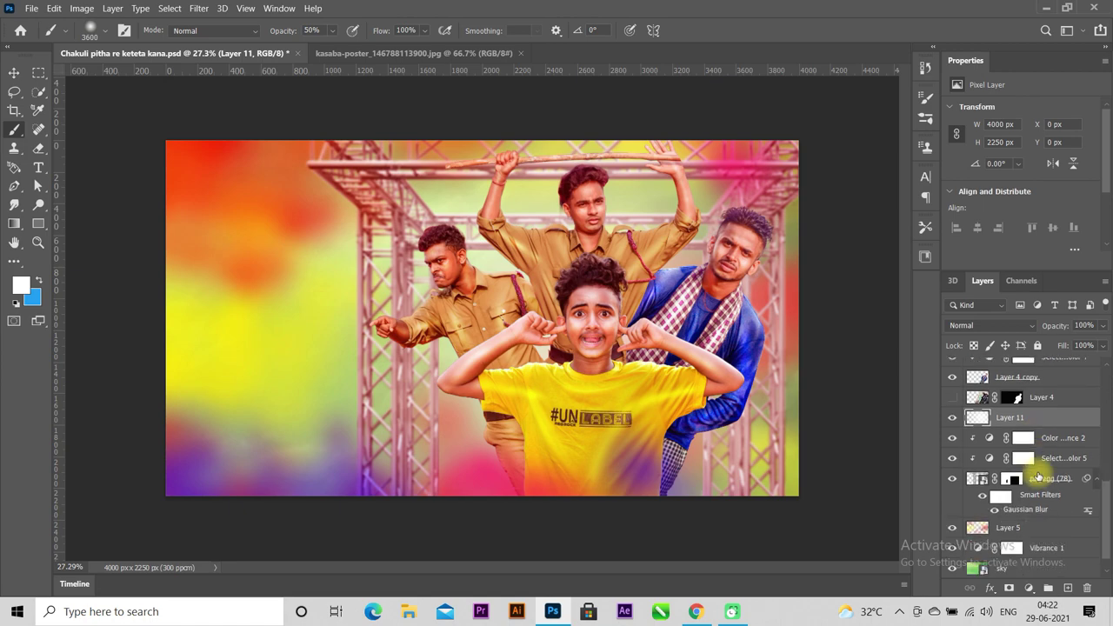
scroll(1038, 477, "down", 1)
left_click(1040, 508)
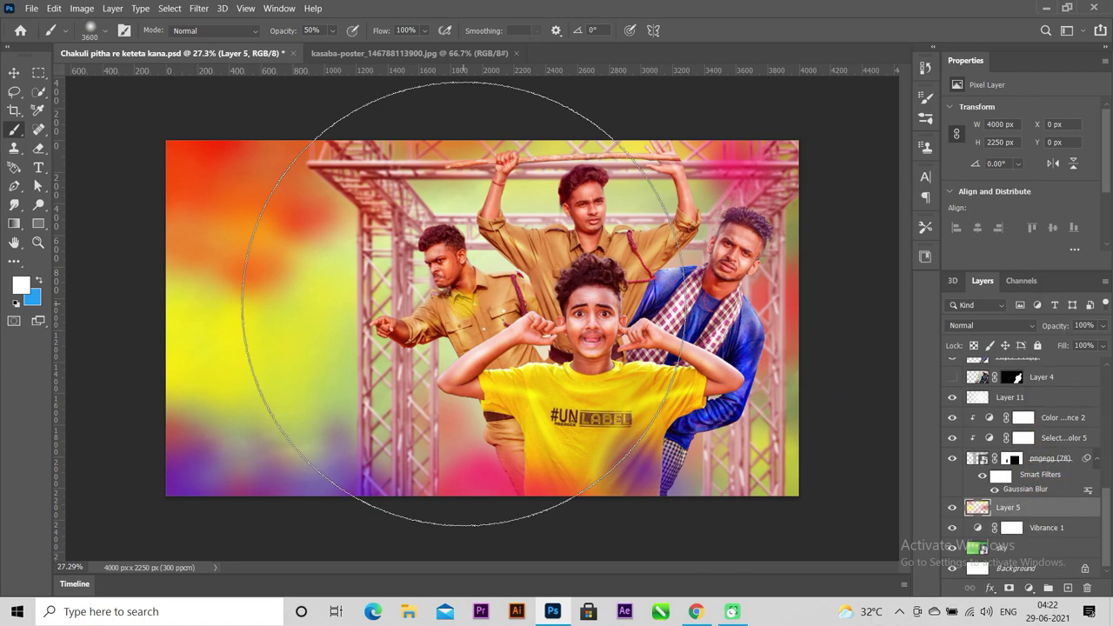
Place the bunting image pngegg (77).png as an embedded layer above Layer 5
left_click(31, 9)
left_click(70, 285)
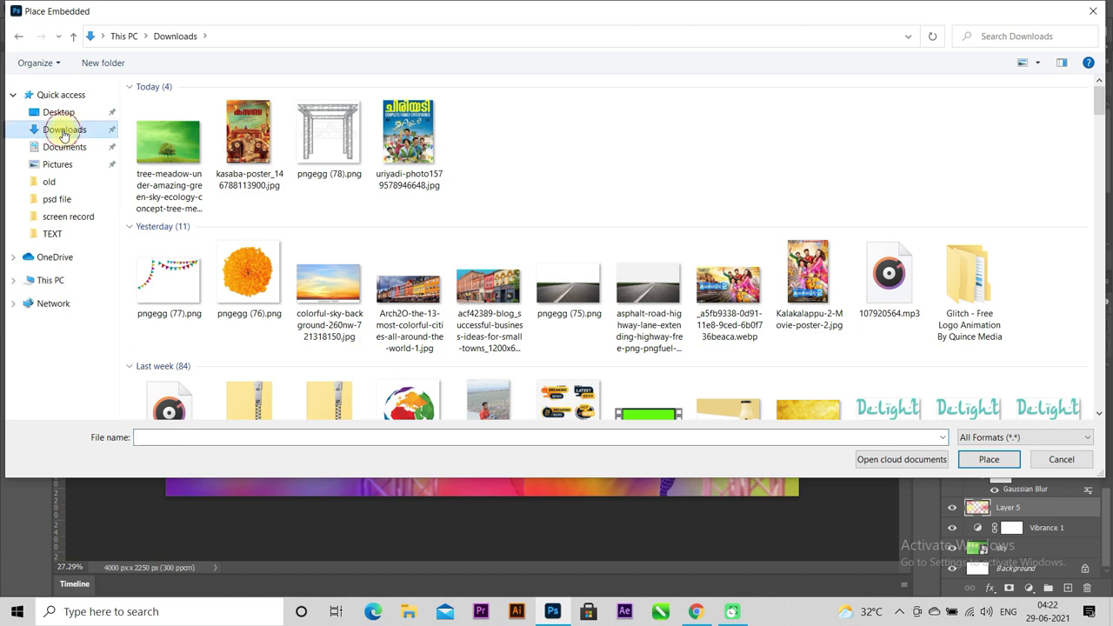
scroll(348, 191, "down", 2)
left_click(169, 100)
left_click(989, 459)
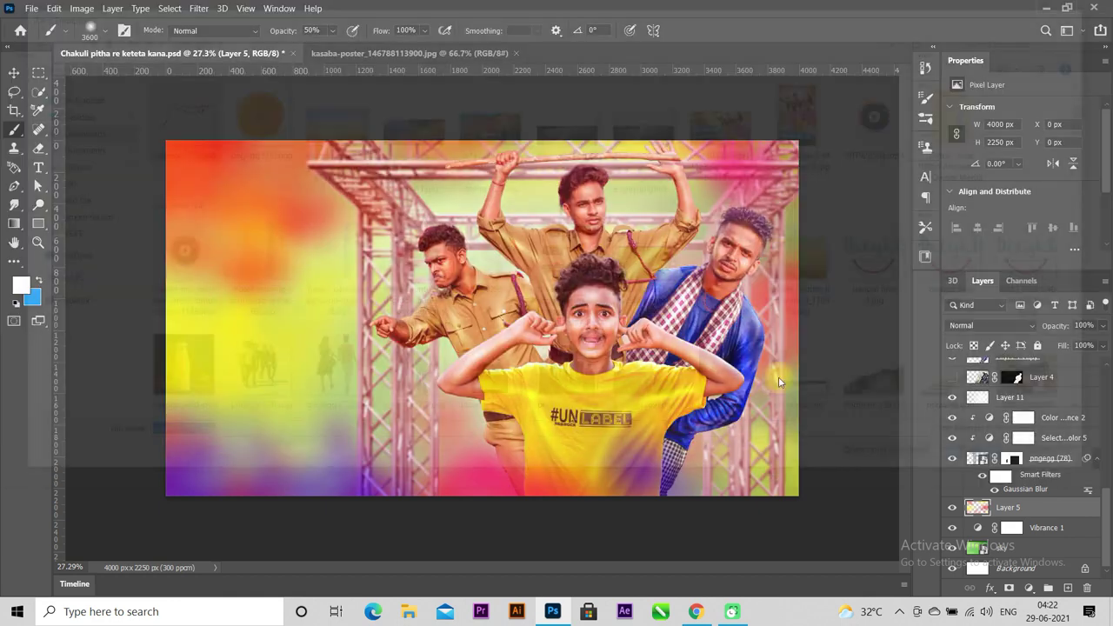
Scale the bunting to about 142% and move it up over the truss
left_click_drag(609, 408, 794, 530)
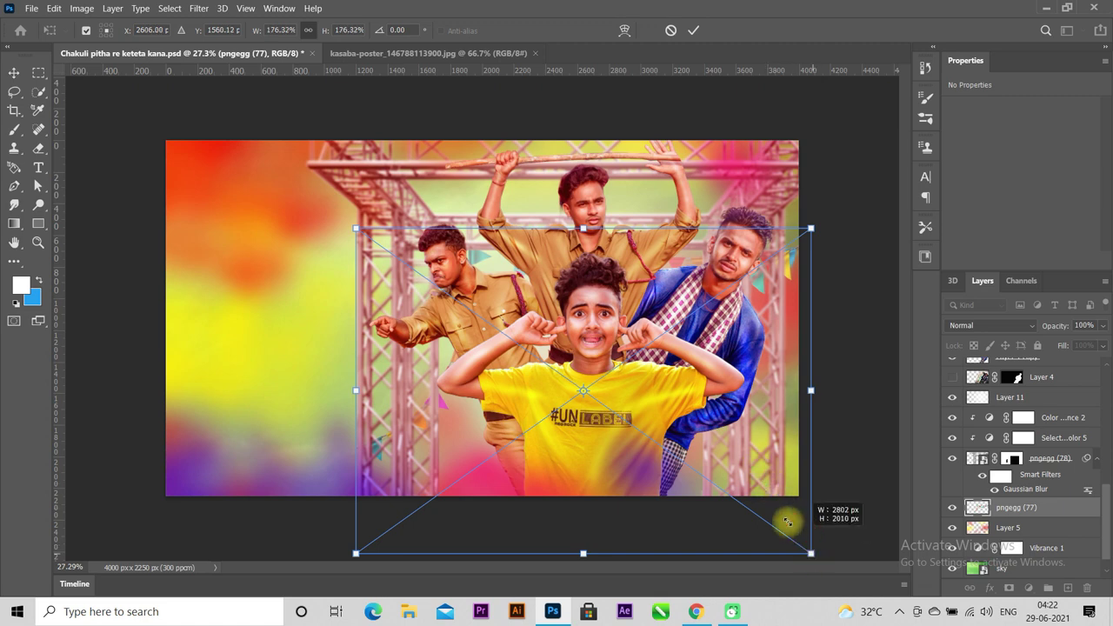
left_click_drag(794, 530, 725, 467)
left_click_drag(606, 456, 692, 370)
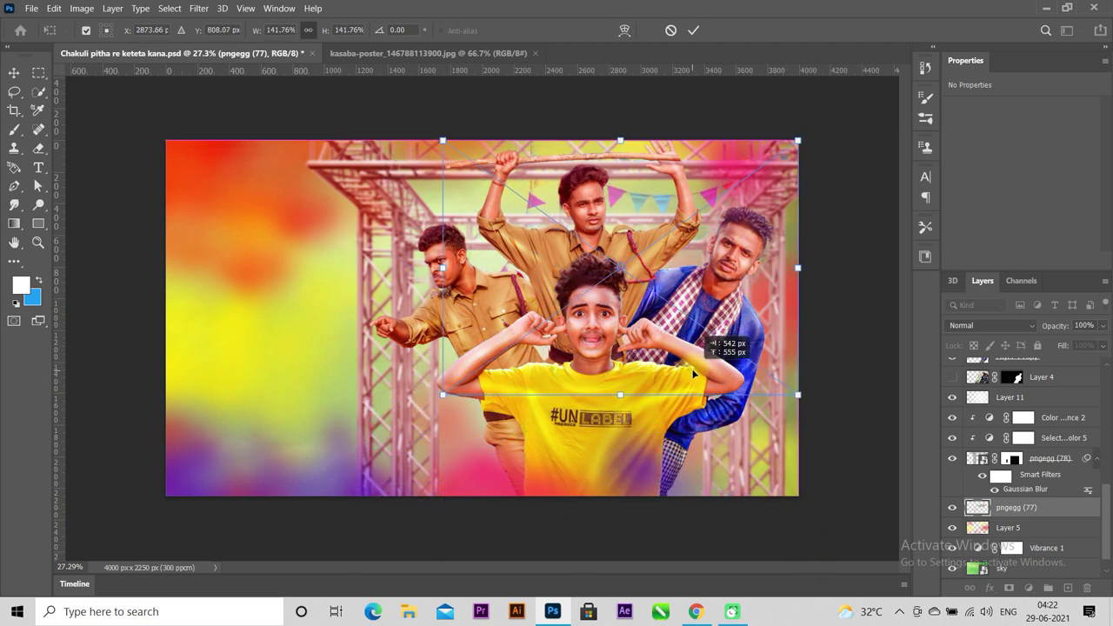
left_click(693, 30)
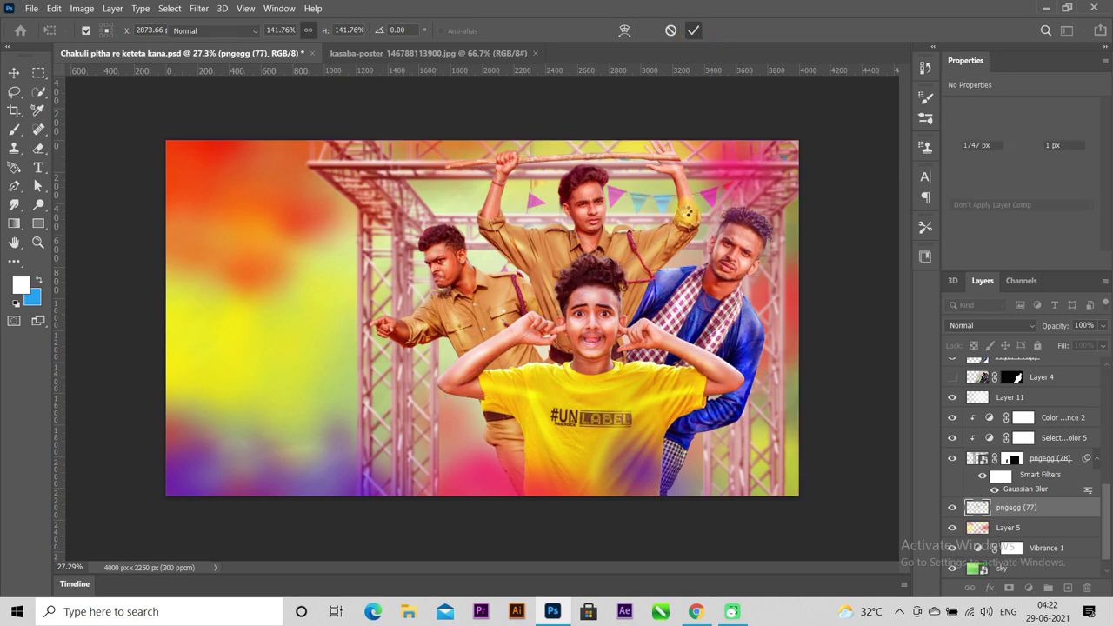
Add a layer mask and set a black 400 px hard round brush at 100% opacity
left_click(1006, 588)
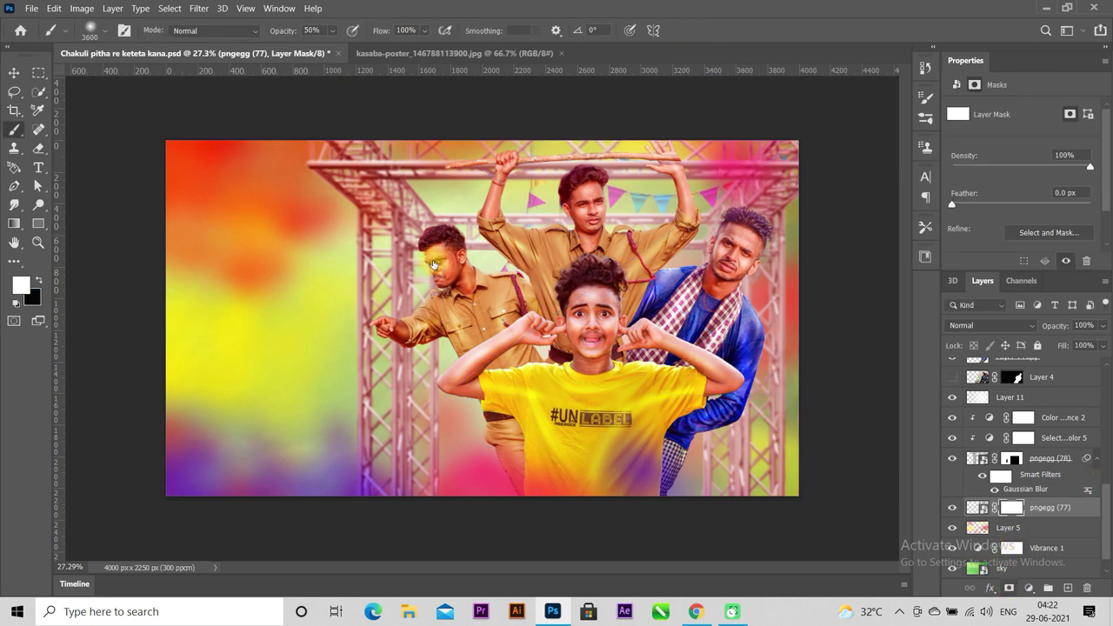
left_click(103, 32)
left_click(114, 256)
left_click(103, 31)
left_click_drag(331, 30, 440, 50)
left_click(14, 129)
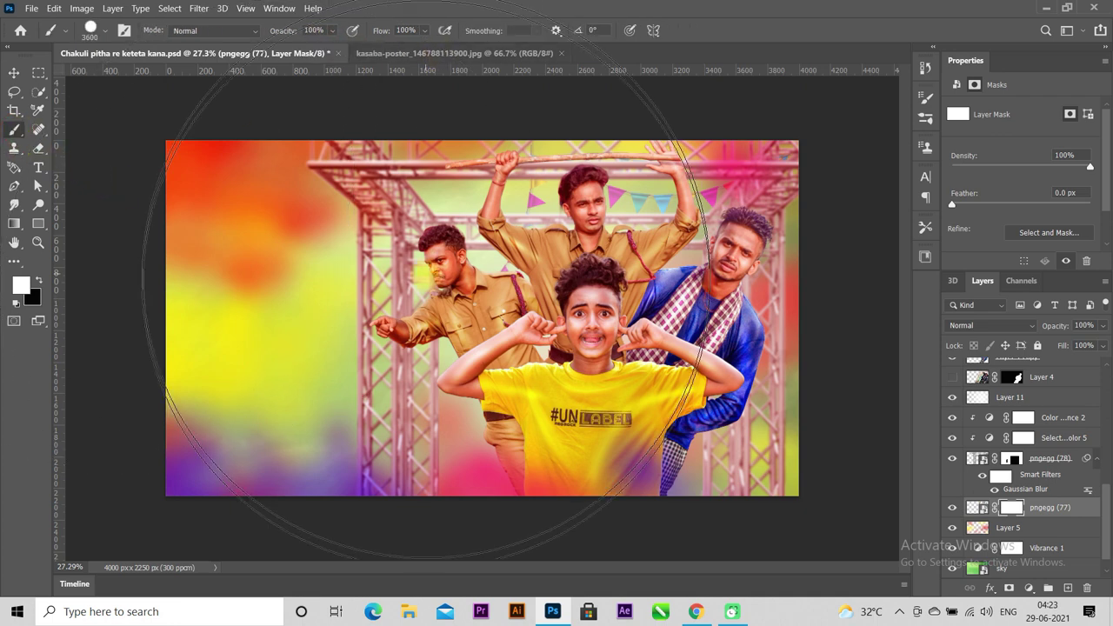
key("x")
key("bracketleft")
key("bracketleft")
key("bracketleft")
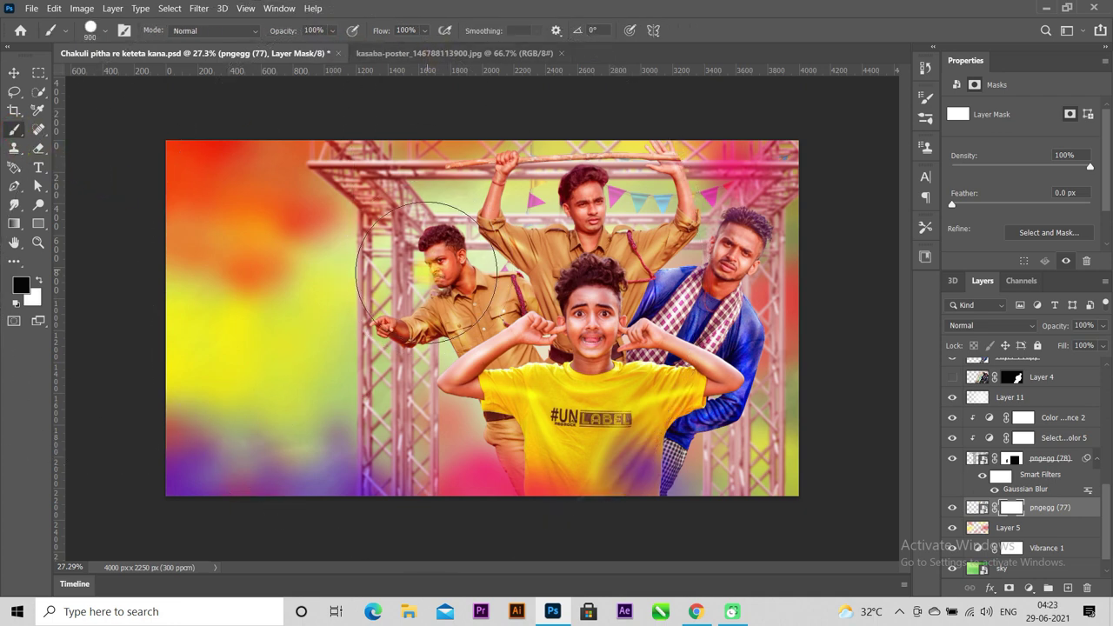
key("bracketleft")
key("bracketleft")
key("bracketleft")
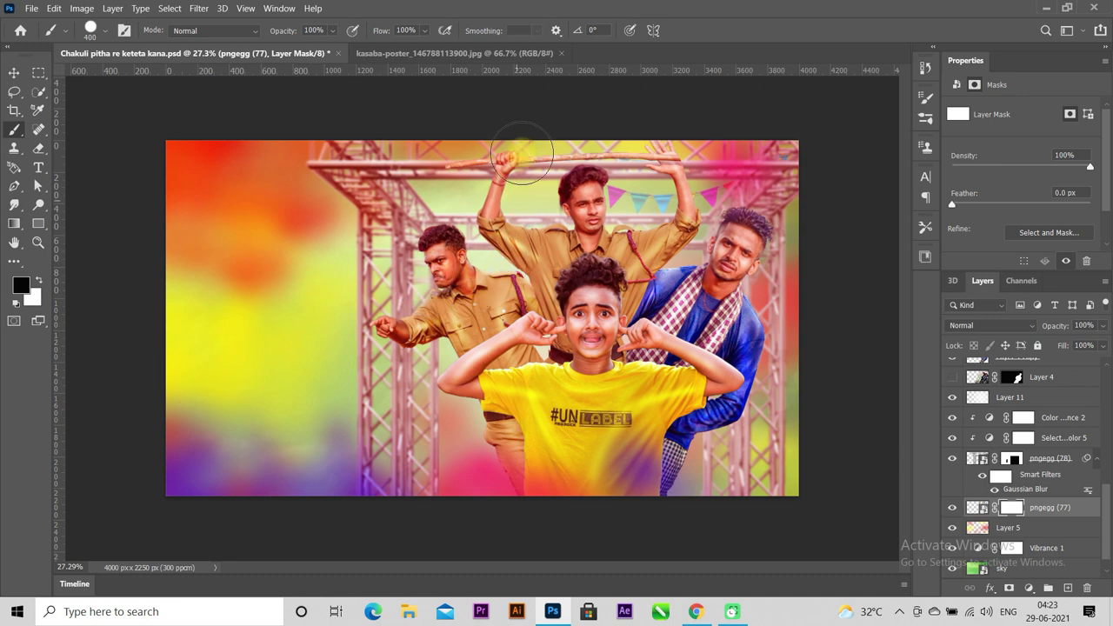
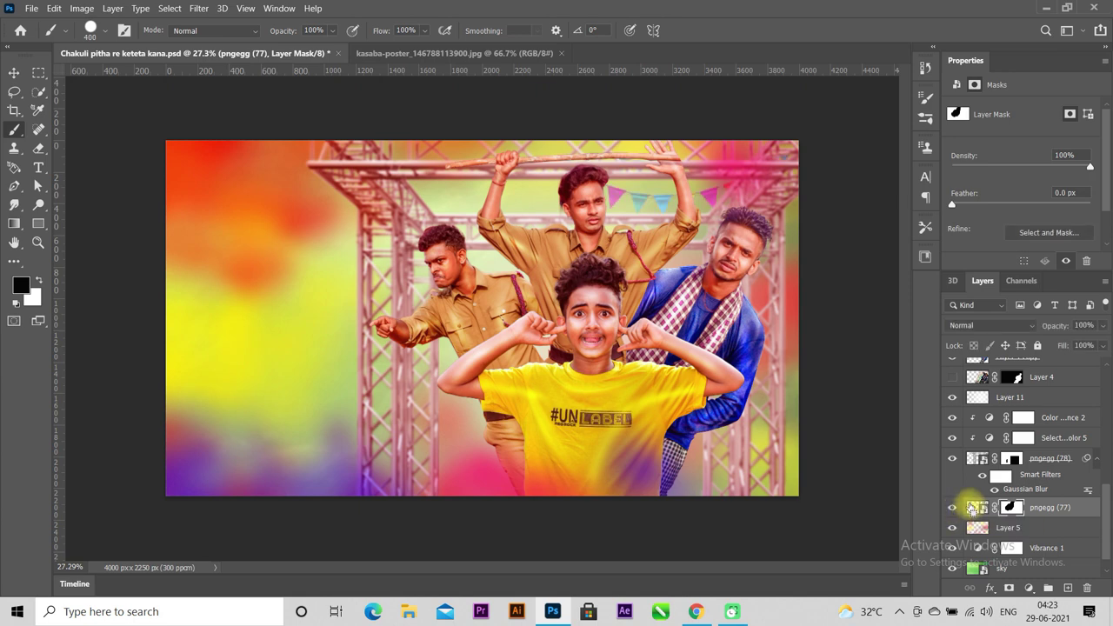
Duplicate the pngegg (77) bunting layer and shift the copy to the left
key("ctrl+j")
key("ctrl+t")
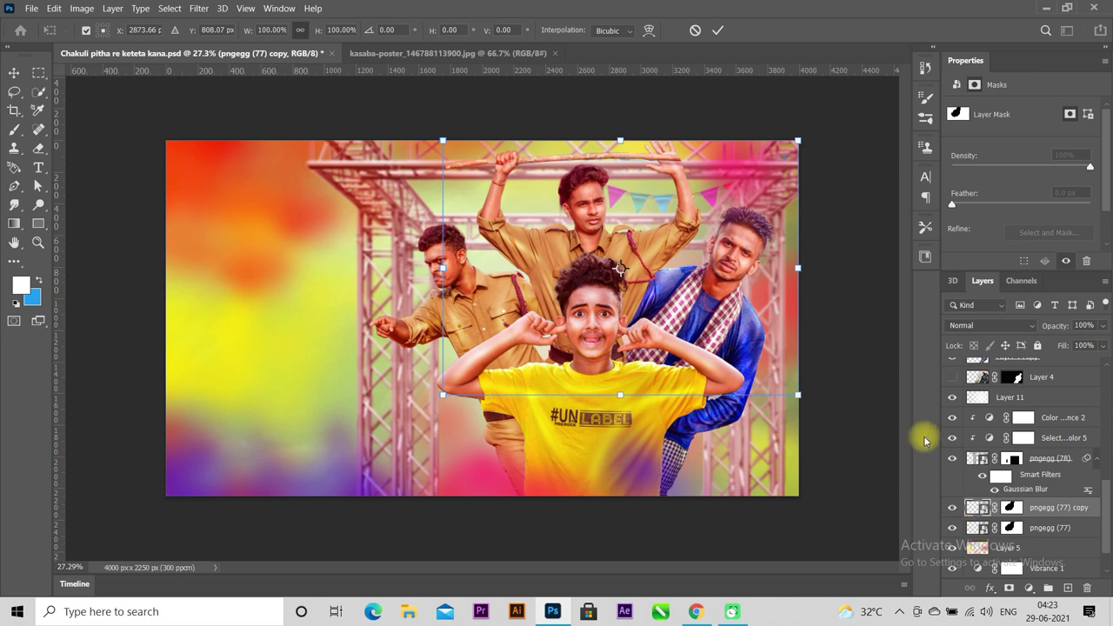
left_click_drag(751, 352, 518, 335)
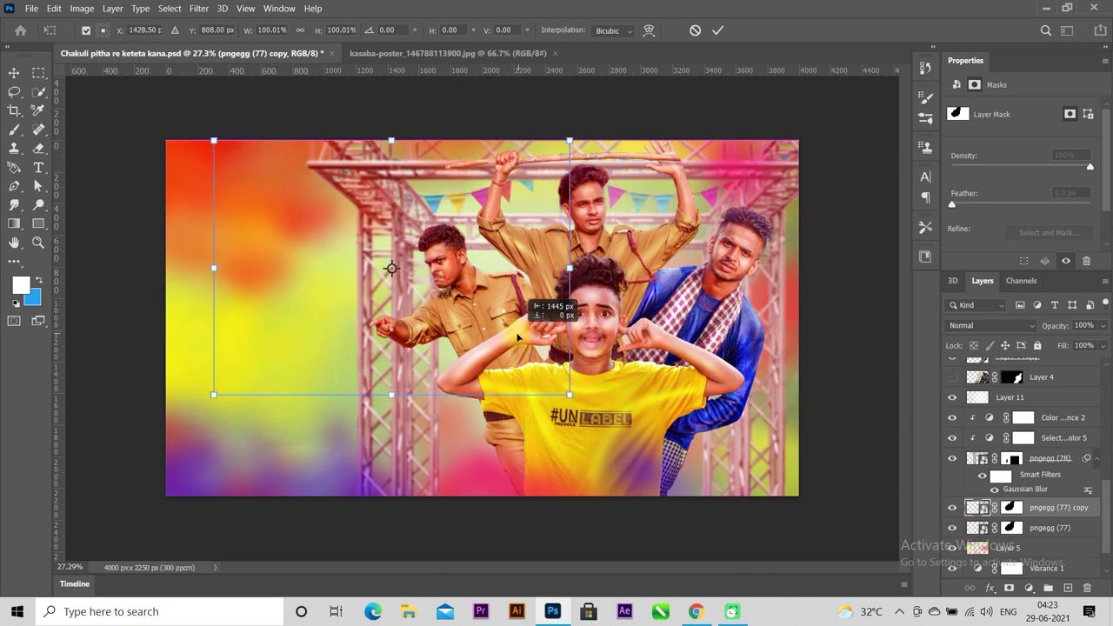
left_click(717, 30)
key("b")
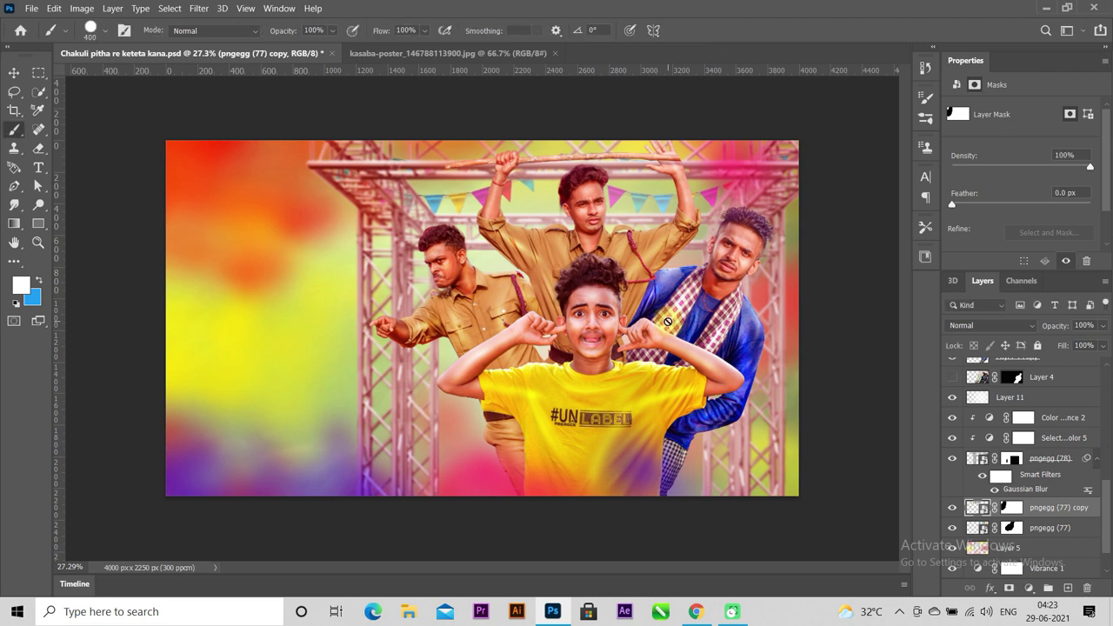
Duplicate the bunting copy again and move it to the top-left of the poster
key("ctrl+j")
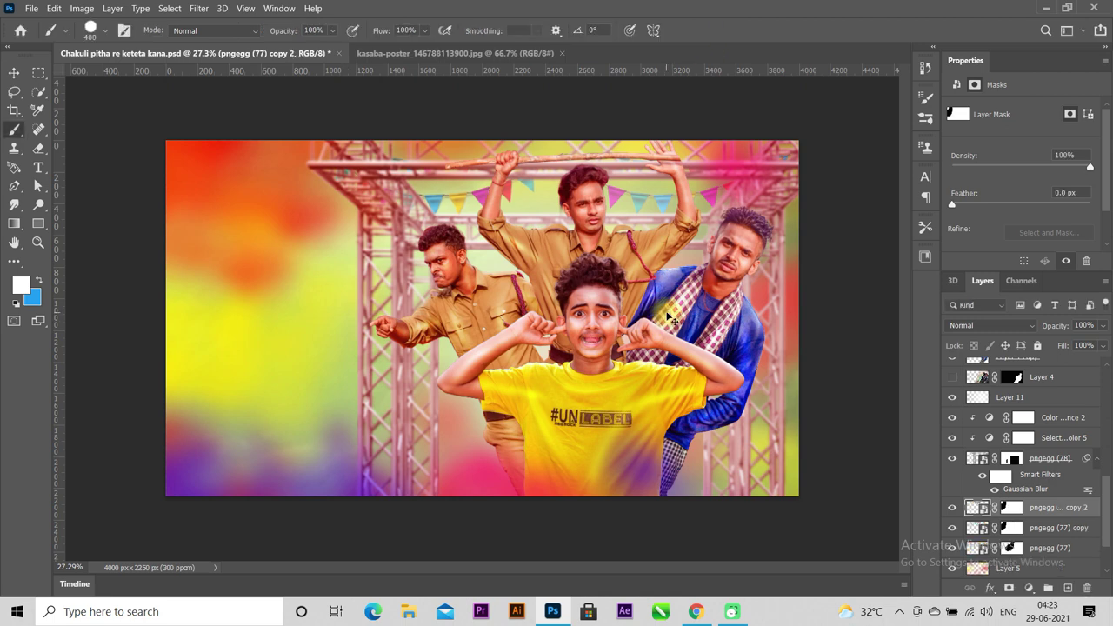
key("ctrl+t")
left_click_drag(480, 226, 282, 210)
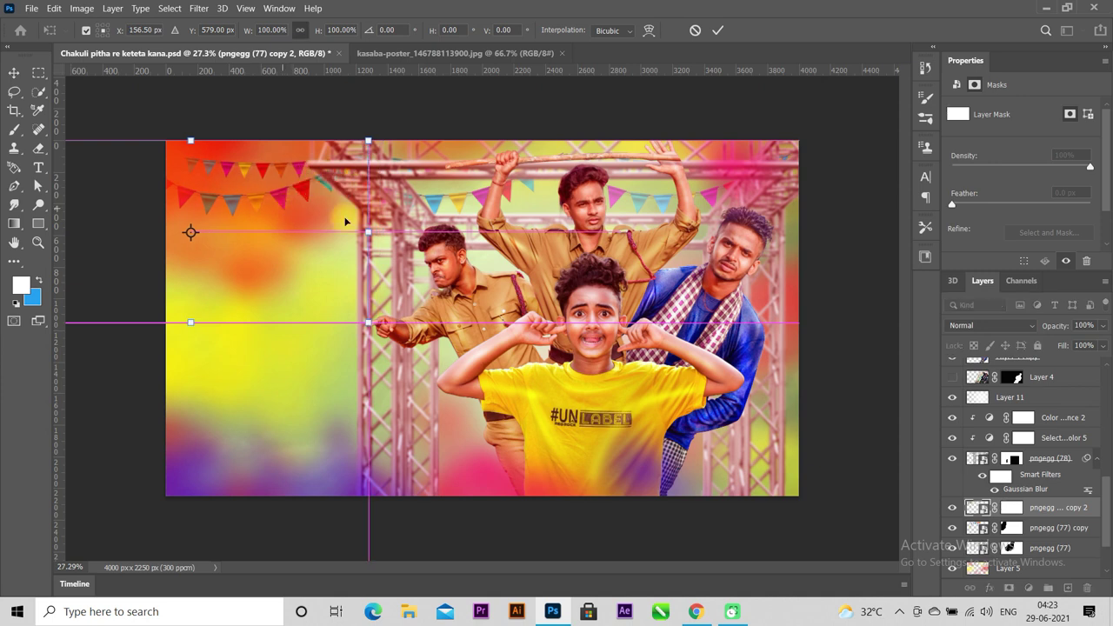
left_click(717, 32)
key("b")
Save the poster, then select the Color Balance 1 layer
scroll(564, 297, "down", 2)
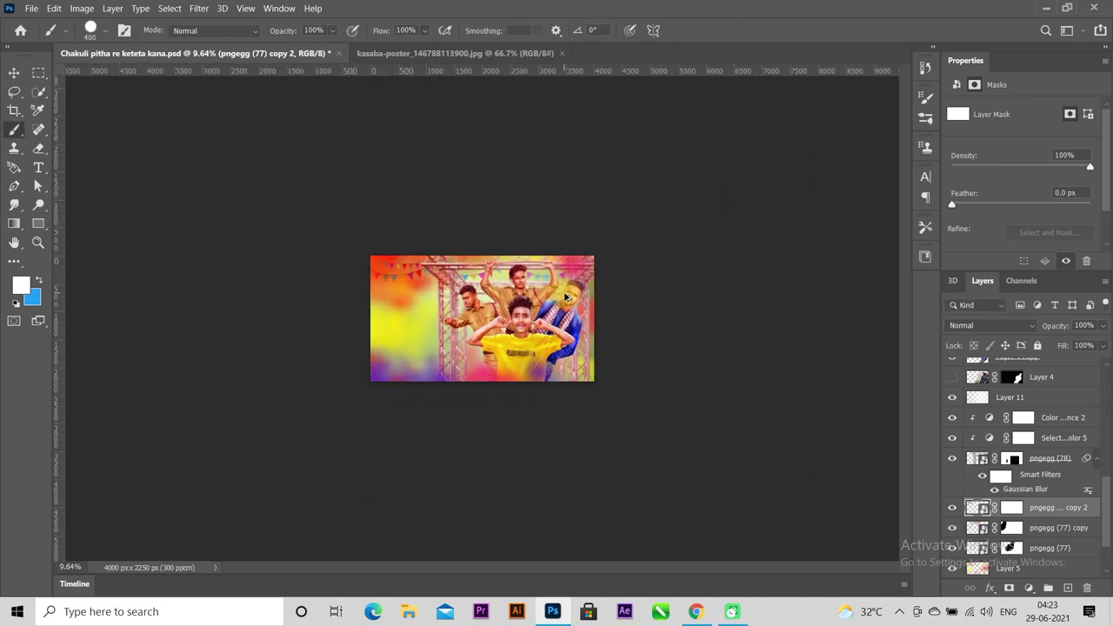
scroll(564, 297, "down", 2)
scroll(556, 309, "up", 1)
scroll(552, 317, "down", 2)
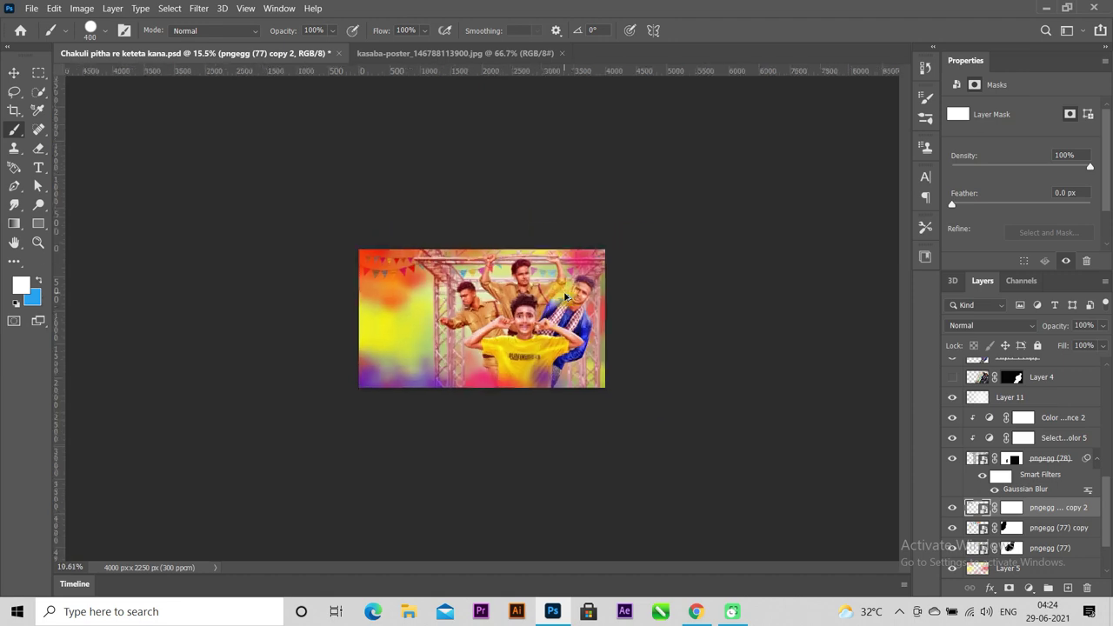
scroll(545, 324, "up", 2)
scroll(545, 324, "up", 3)
key("ctrl+s")
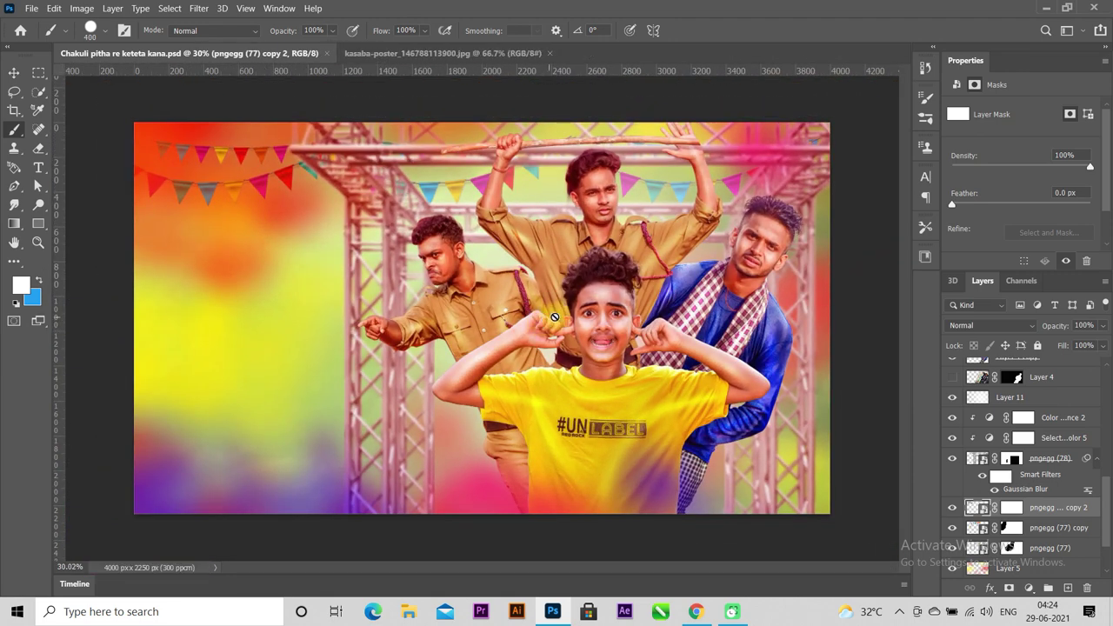
scroll(1013, 408, "up", 5)
left_click(1041, 369)
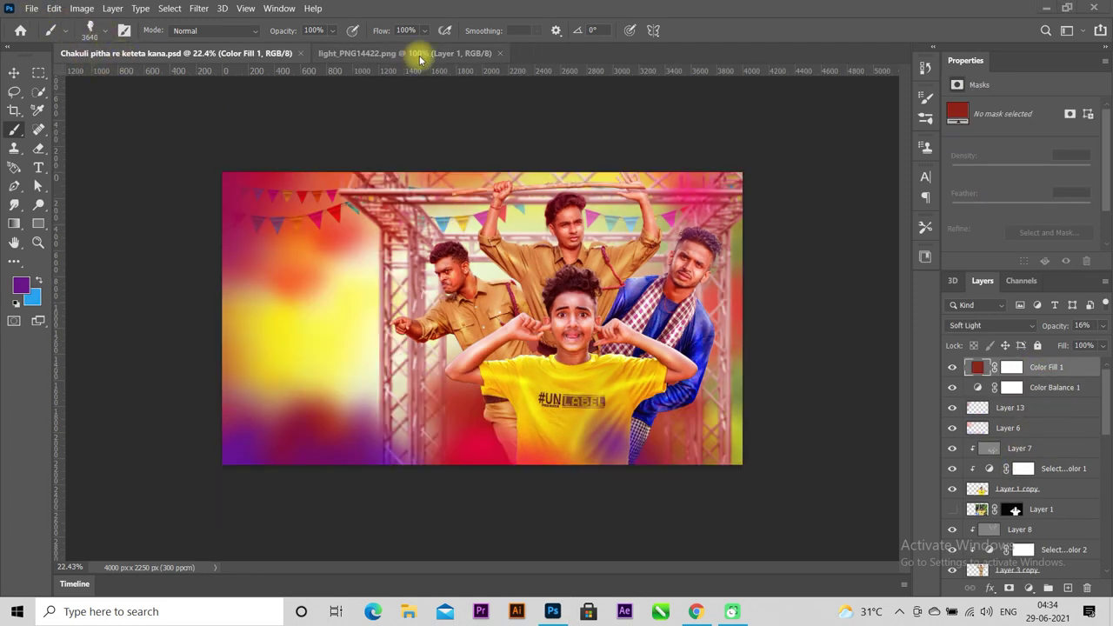
Bring the light_PNG14422 glow into the poster in Screen mode, enlarged to about 787%
left_click(420, 54)
left_click(12, 71)
left_click_drag(479, 319, 364, 242)
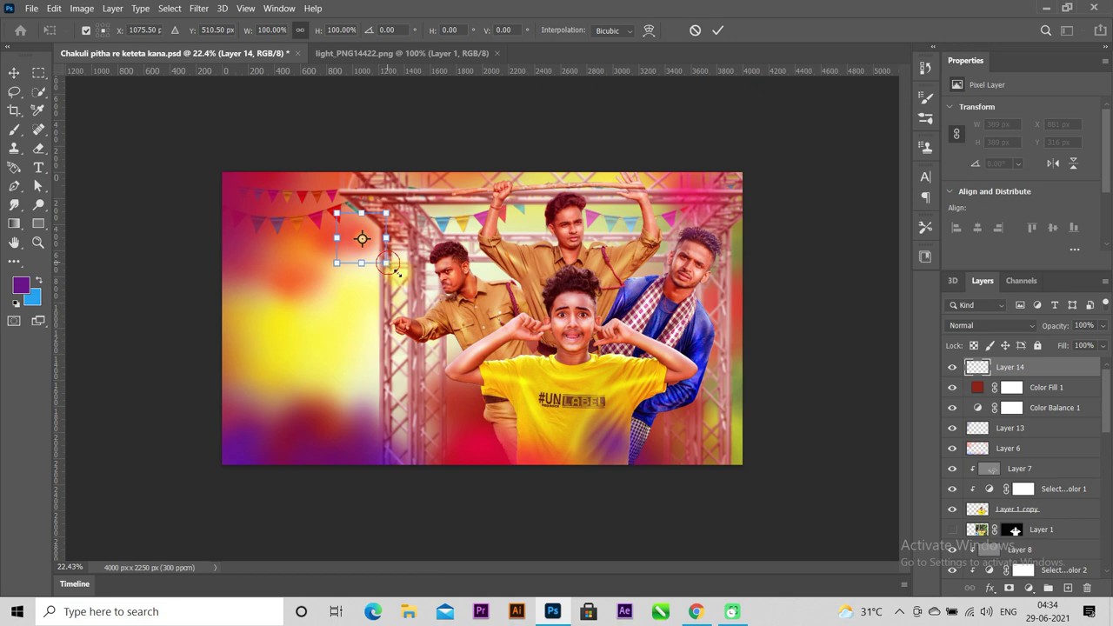
key("ctrl+t")
left_click(981, 326)
left_click(978, 330)
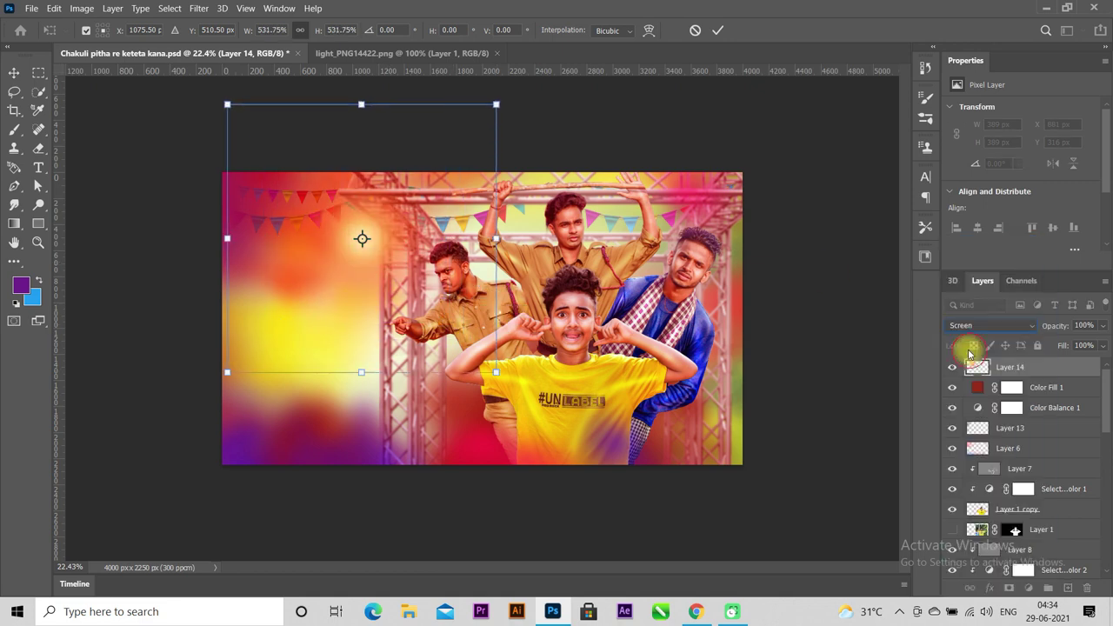
mouse_move(407, 285)
left_mouse_down()
mouse_move(468, 395)
mouse_move(414, 208)
left_mouse_up()
left_click_drag(504, 303, 615, 416)
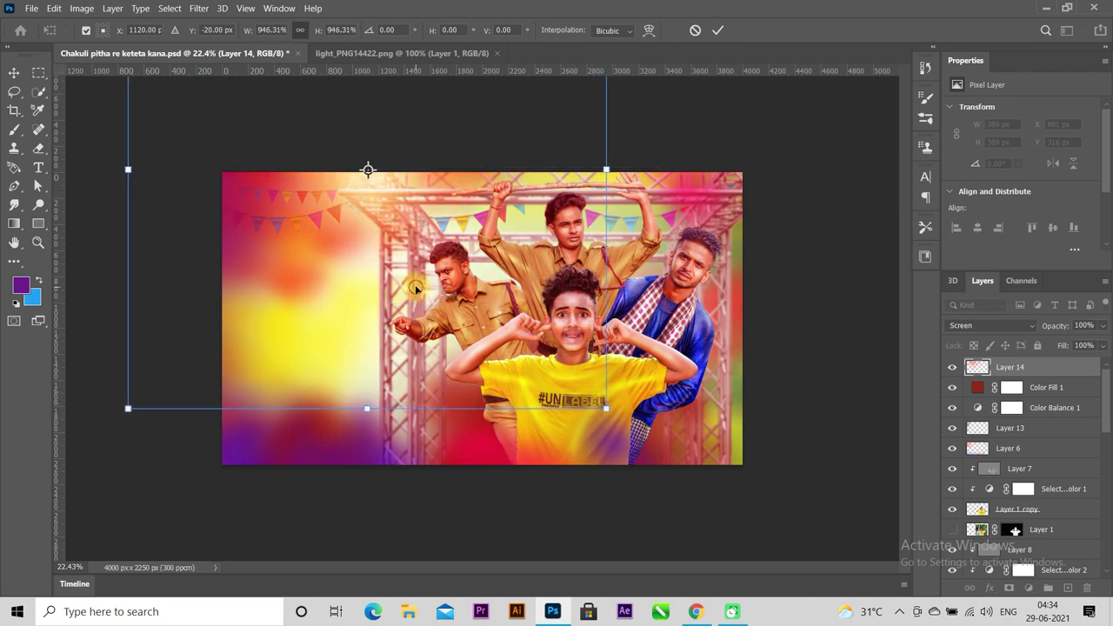
left_click_drag(415, 287, 449, 272)
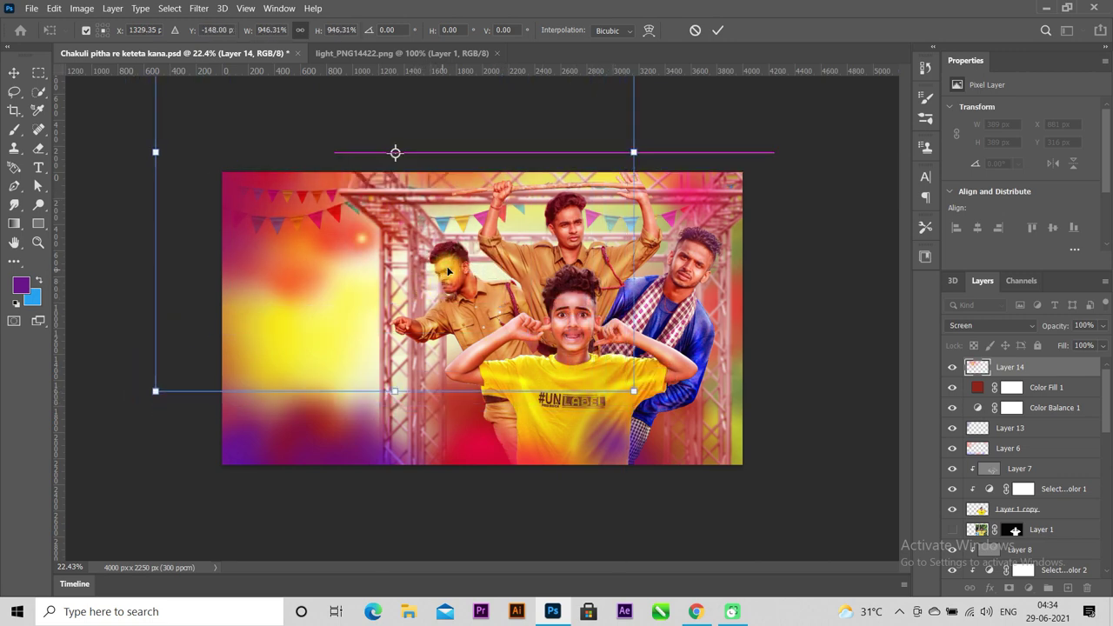
left_click(717, 30)
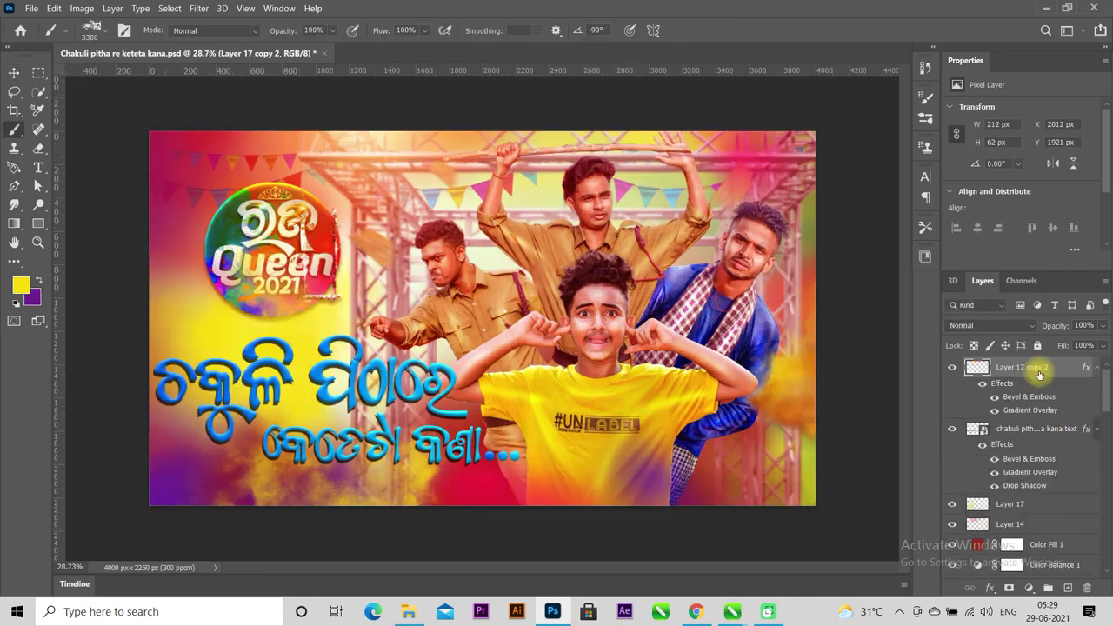
Add an Arial Bold text layer near the top reading BIKI RAKI PRESENTS
left_click(1040, 428)
left_click(1021, 367)
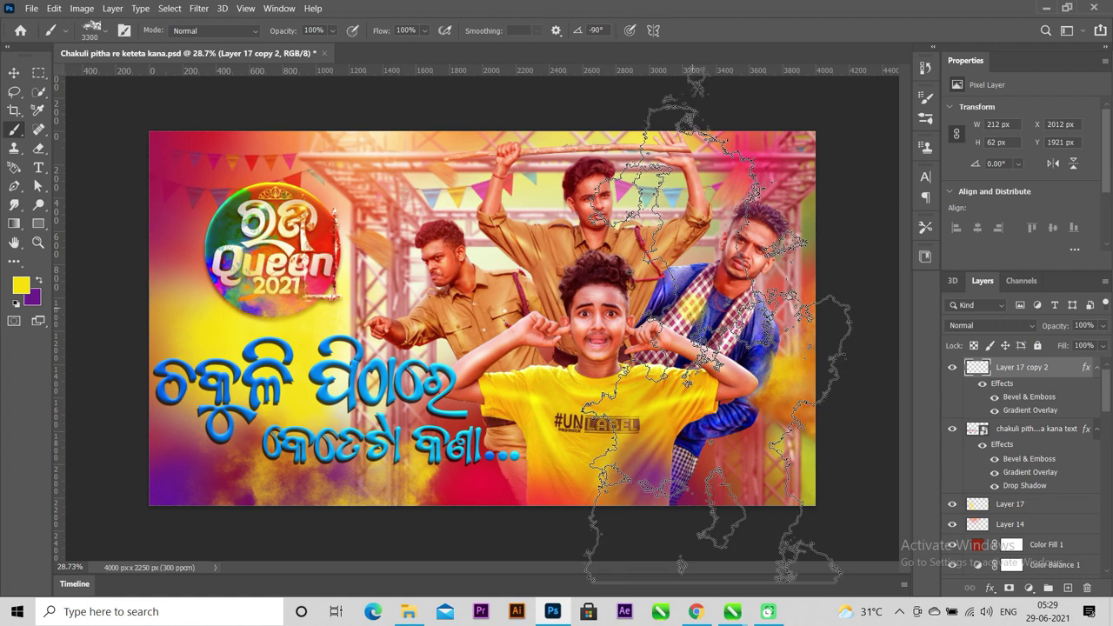
left_click(38, 167)
left_click(375, 158)
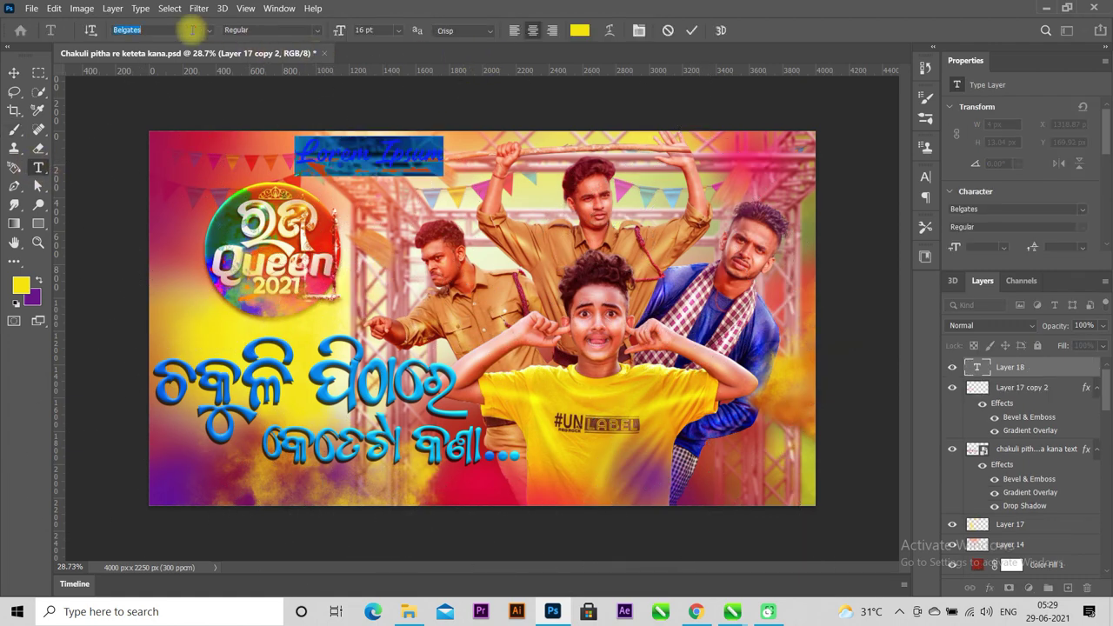
type("arial")
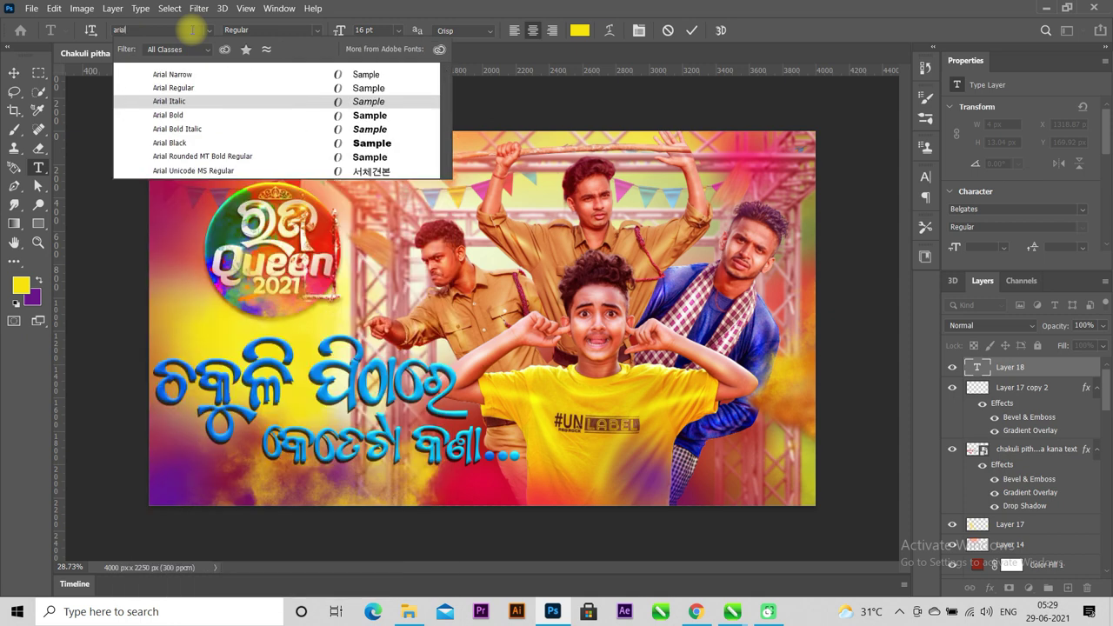
key("Down")
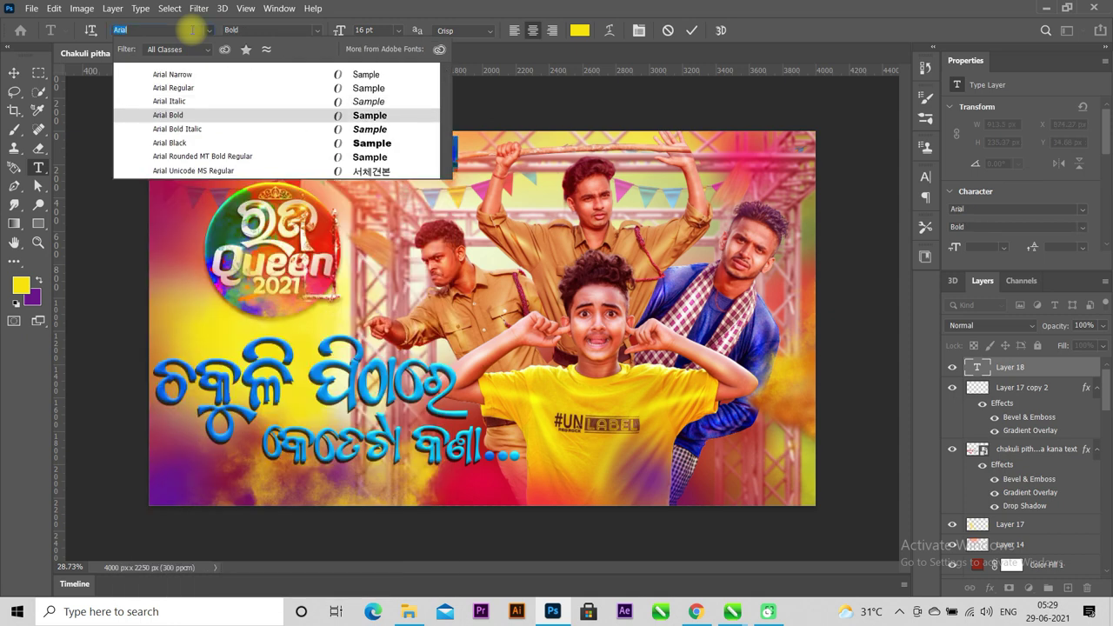
key("Return")
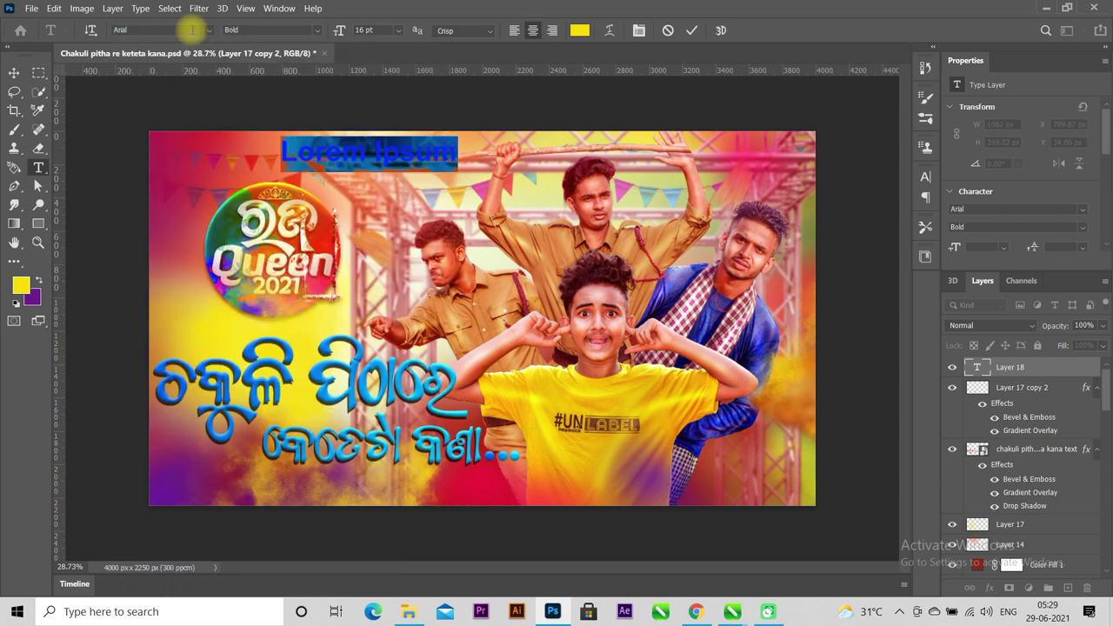
type("BIKI R")
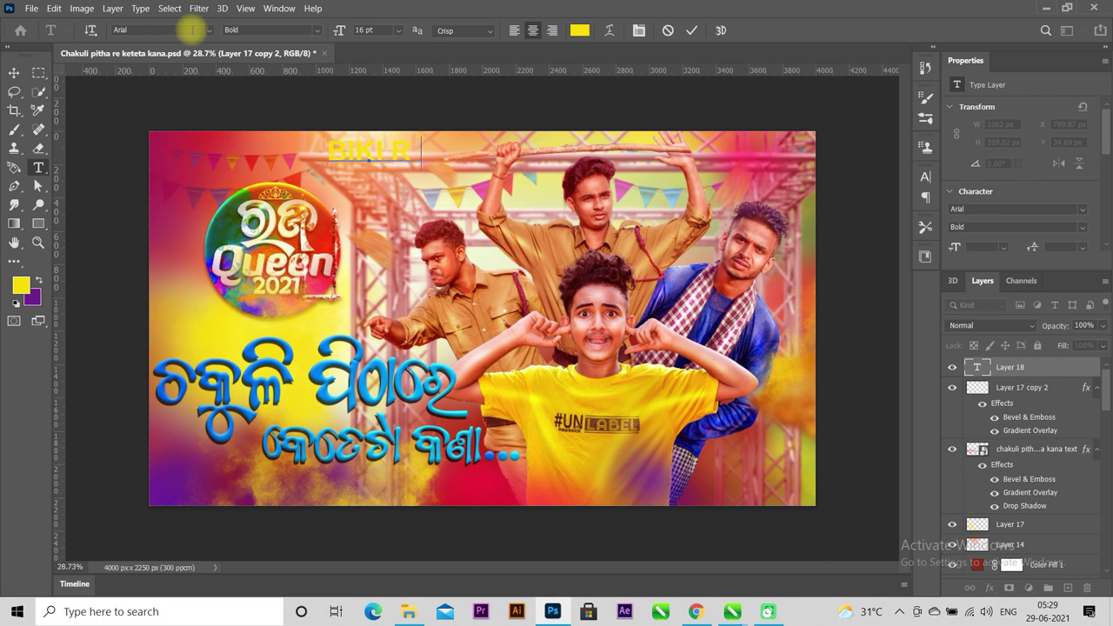
type("NTS")
Colour the heading text dark blue 0900b6 and set PRESENTS to 10 pt
key("ctrl+a")
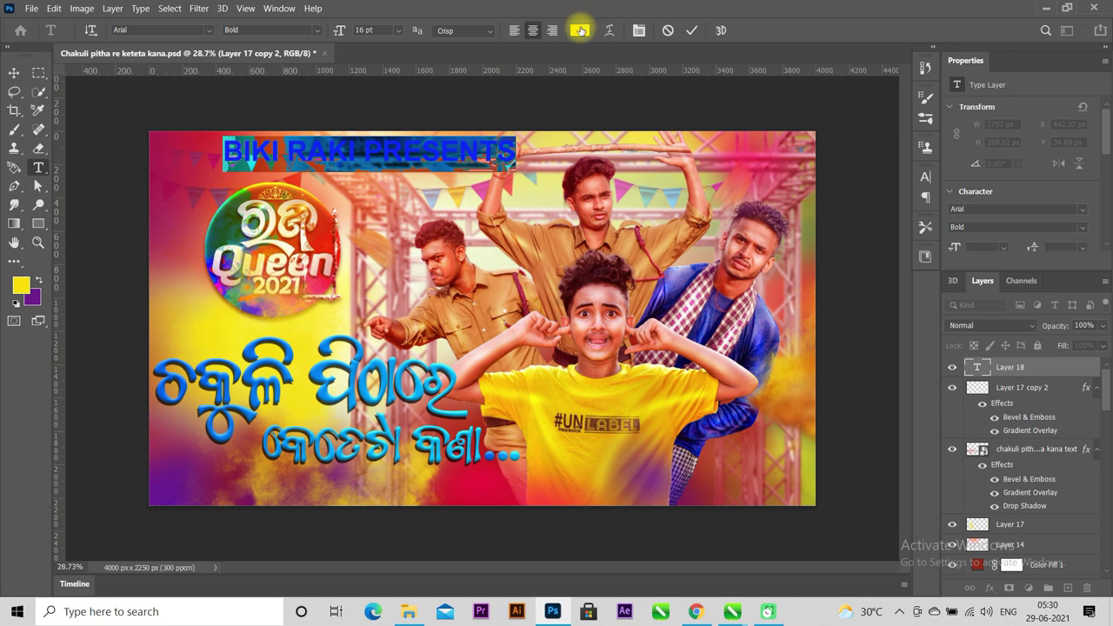
left_click(579, 30)
left_click(729, 234)
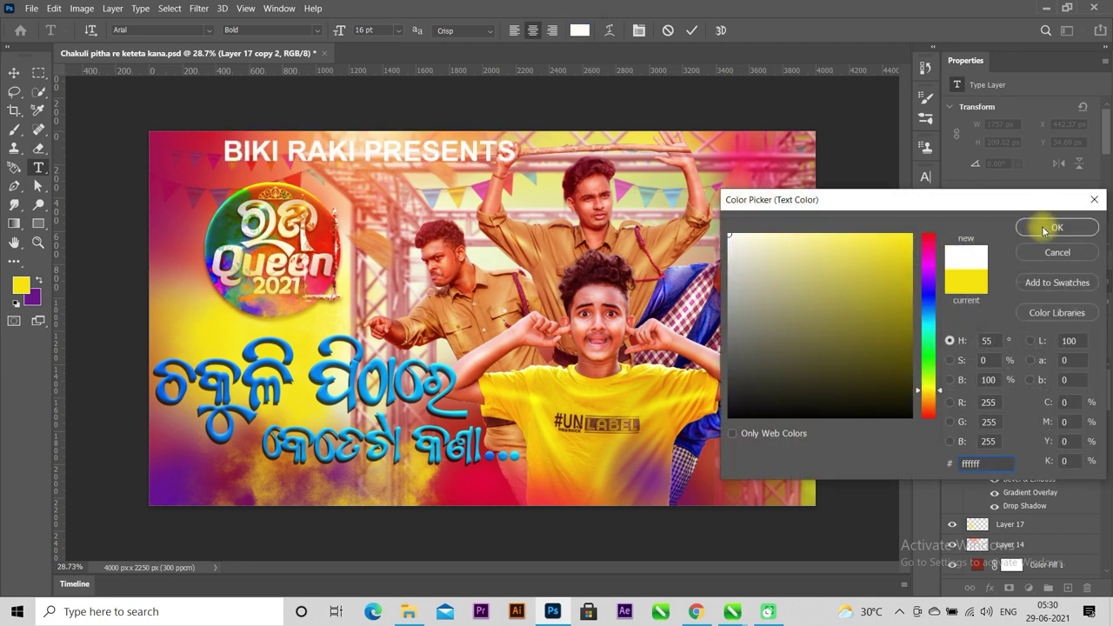
left_click(930, 293)
left_click_drag(913, 276, 914, 286)
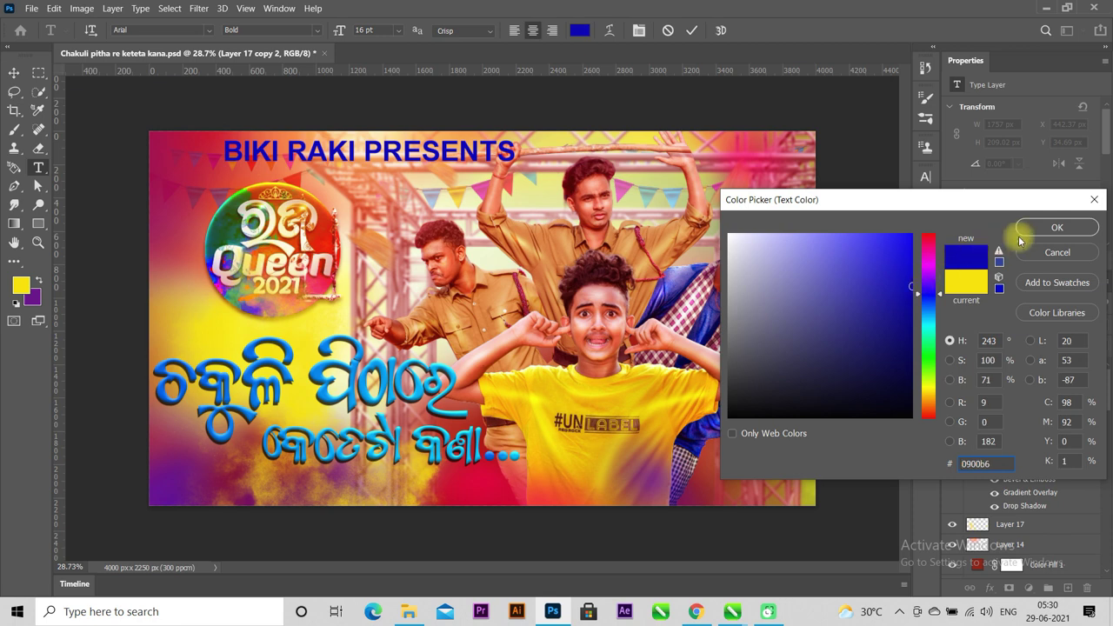
left_click(1055, 227)
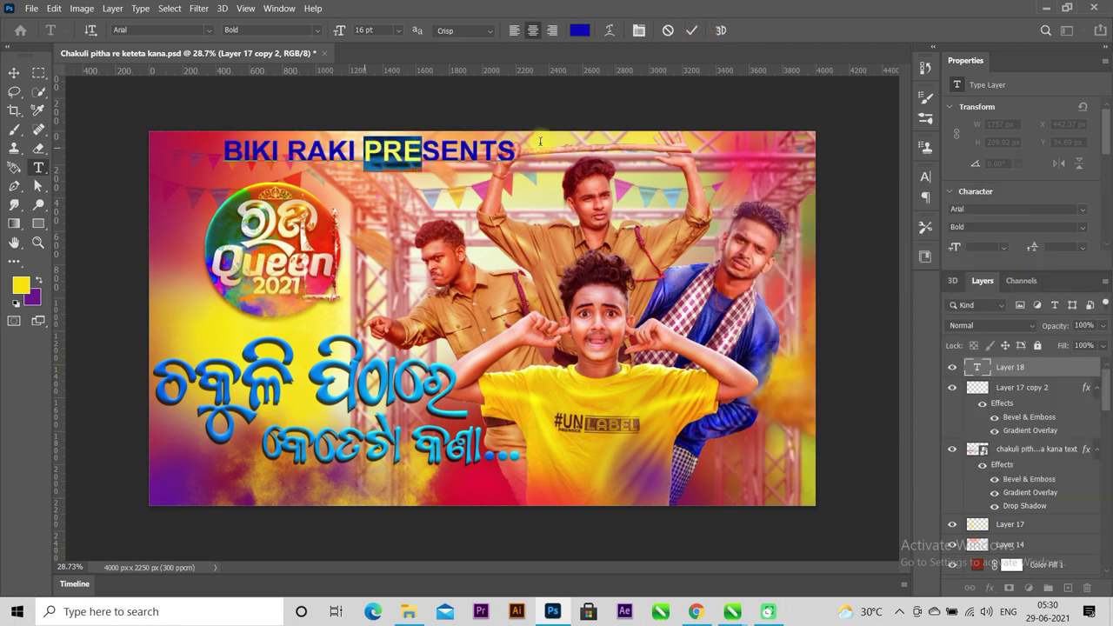
left_click(398, 30)
left_click(376, 95)
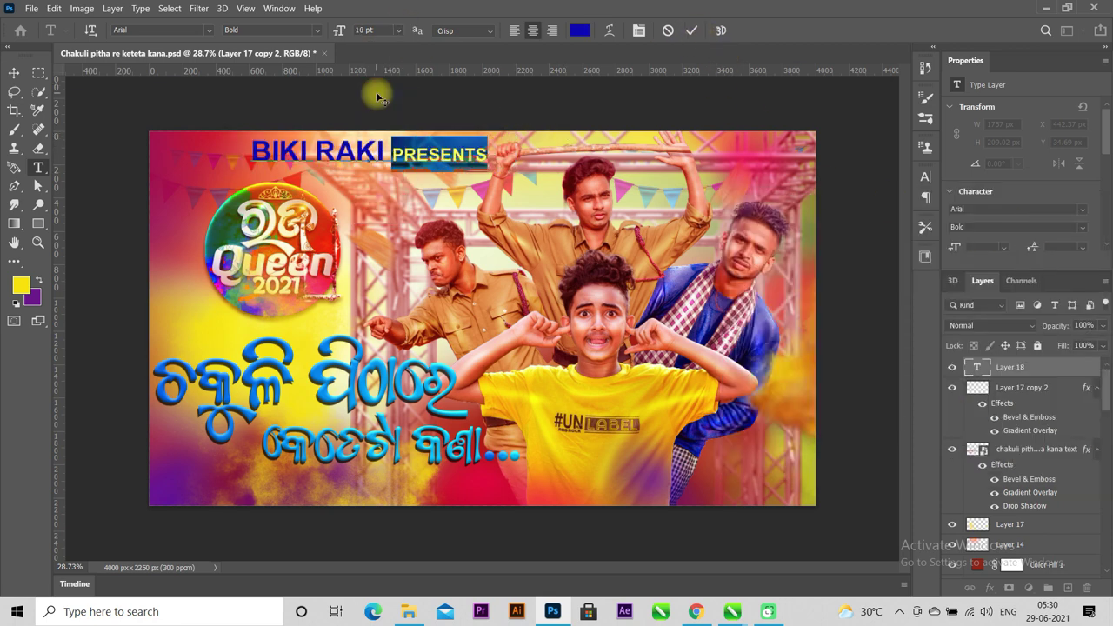
Change the word PRESENTS from Bold to Regular
left_click(691, 31)
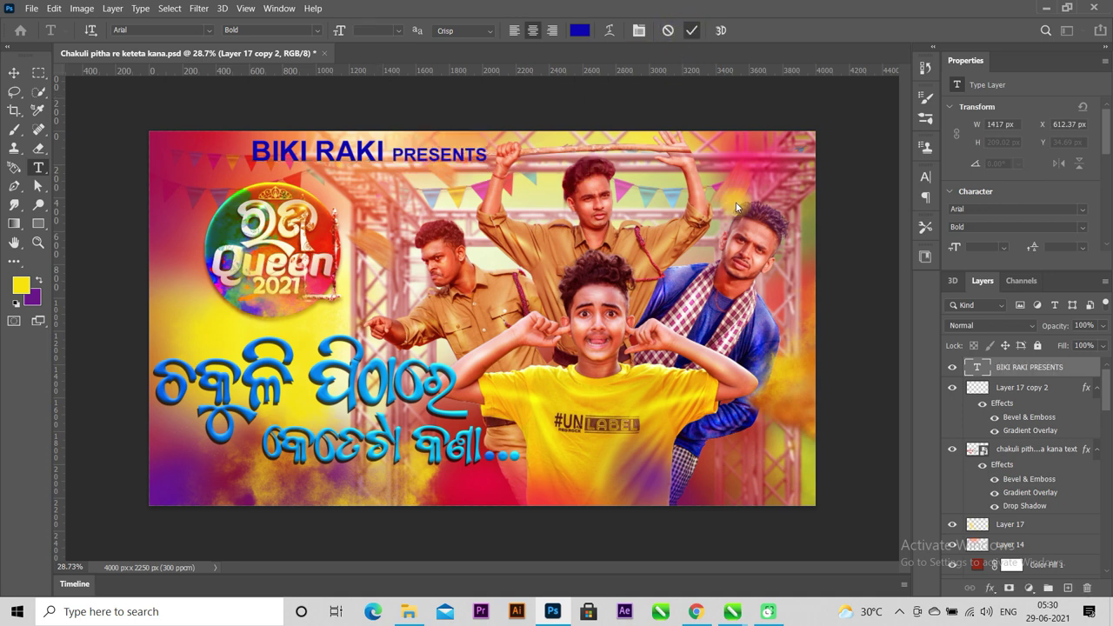
double_click(977, 367)
left_click_drag(391, 153, 534, 149)
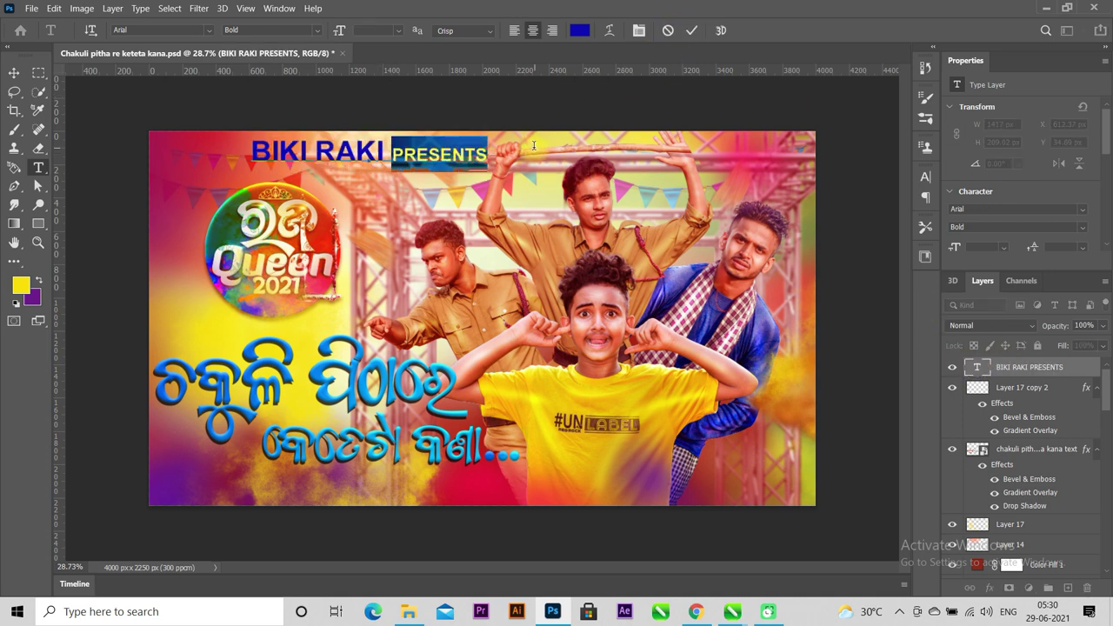
left_click(313, 30)
left_click(264, 61)
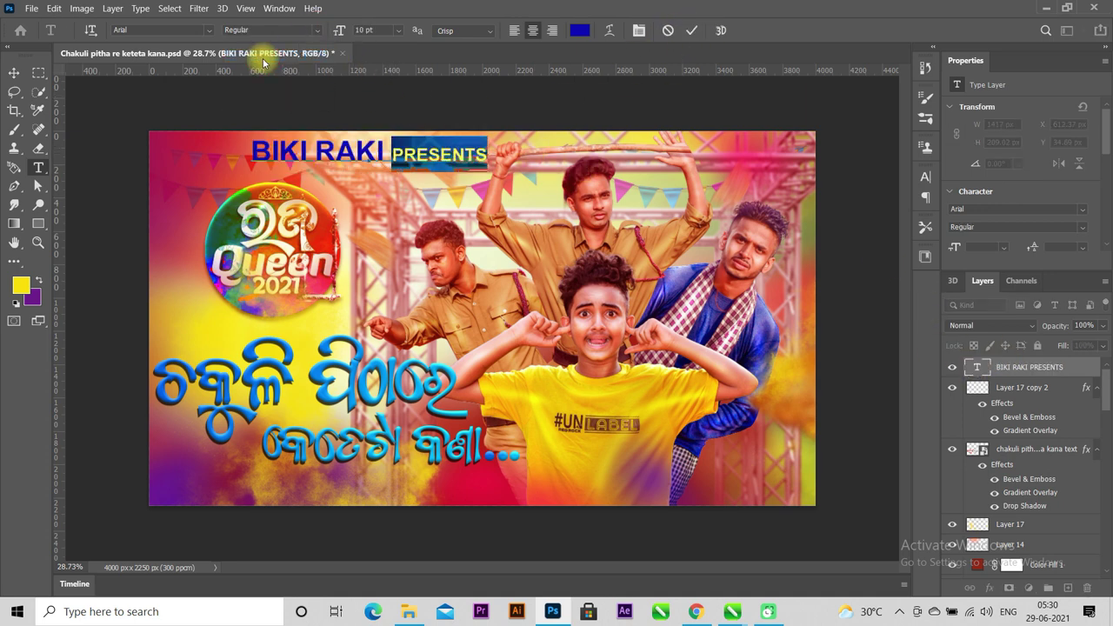
left_click(691, 30)
Scale the heading to about 66% into the top-left corner, then reselect its text
key("ctrl+t")
mouse_move(487, 170)
left_mouse_down()
mouse_move(406, 146)
mouse_move(327, 147)
left_mouse_up()
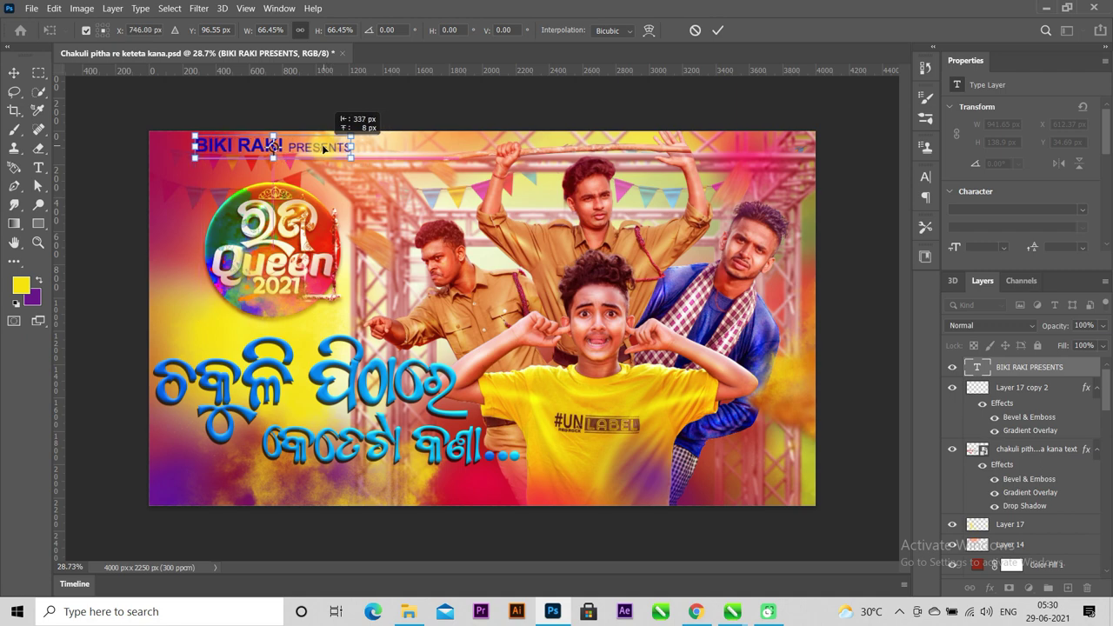
left_click(717, 30)
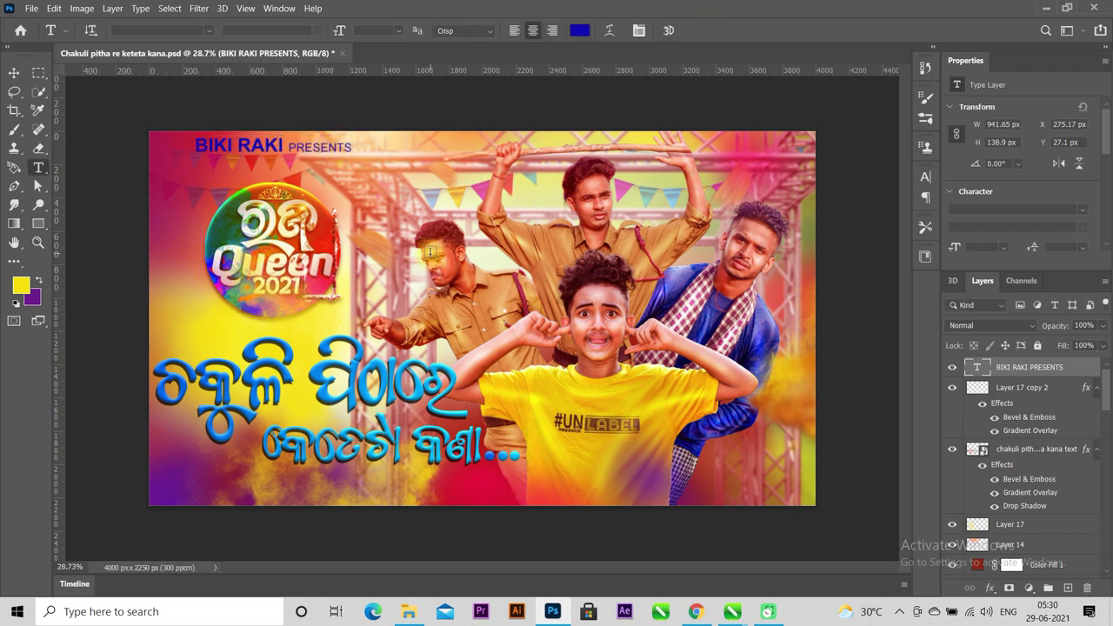
scroll(608, 304, "down", 1)
scroll(825, 348, "up", 2)
double_click(974, 370)
left_click(579, 30)
Preview white, red, green, yellow and orange, then settle the heading on deep saturated blue
left_click(730, 234)
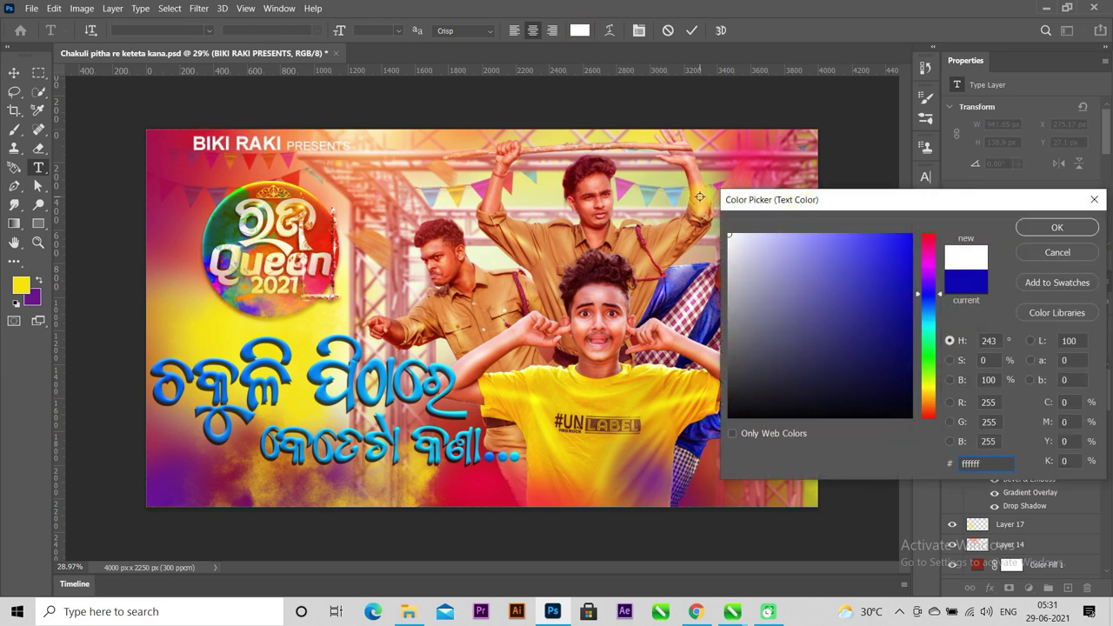
left_click(965, 283)
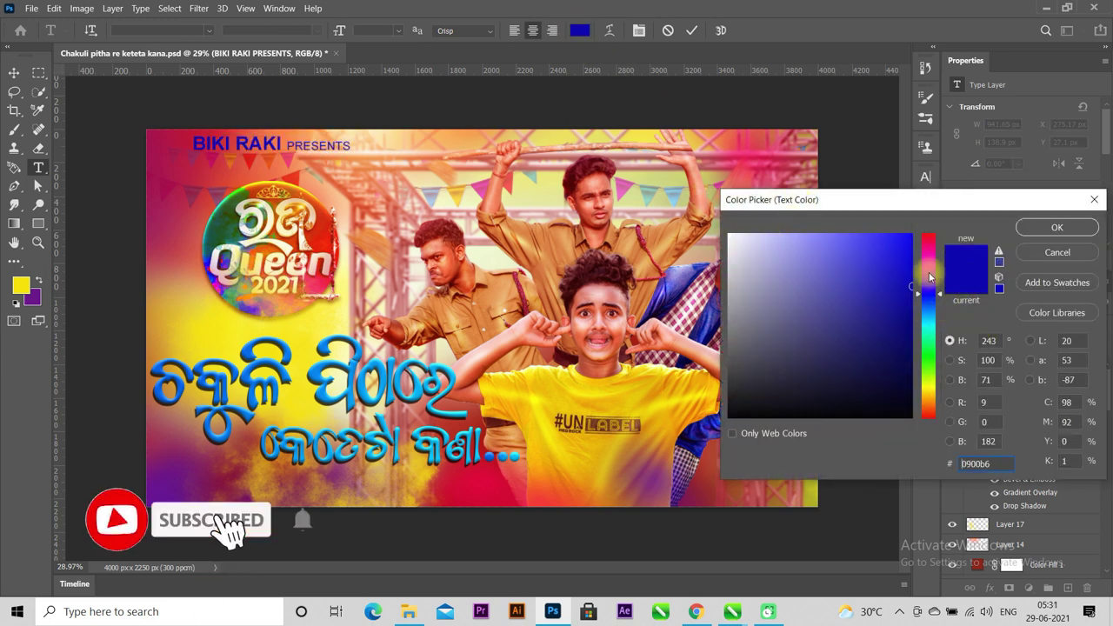
left_click_drag(929, 283, 928, 235)
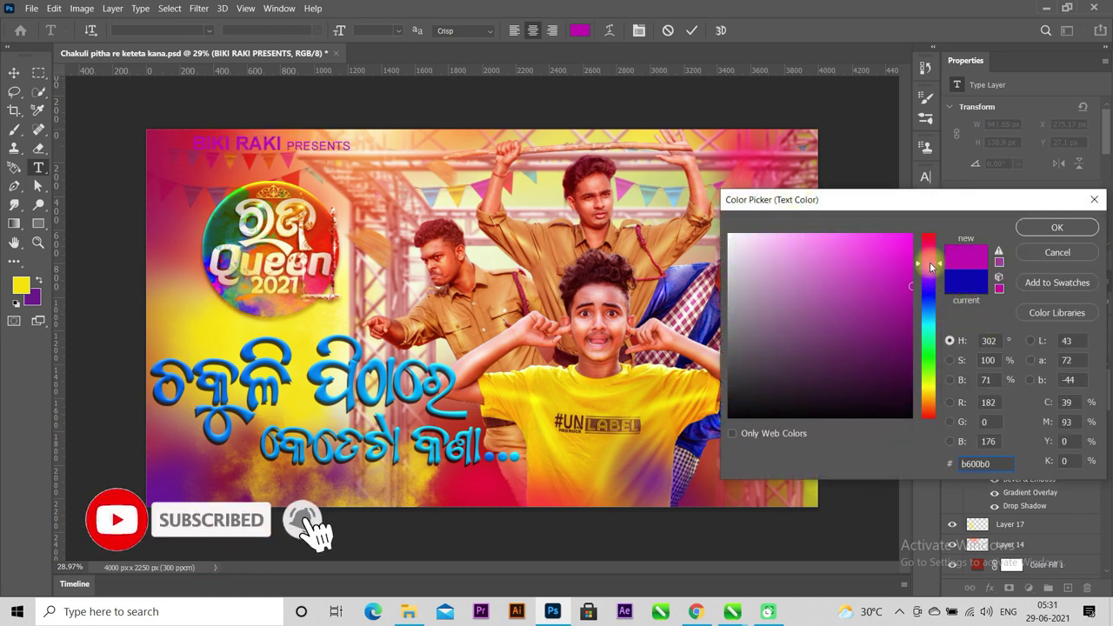
left_click(932, 361)
left_click(932, 391)
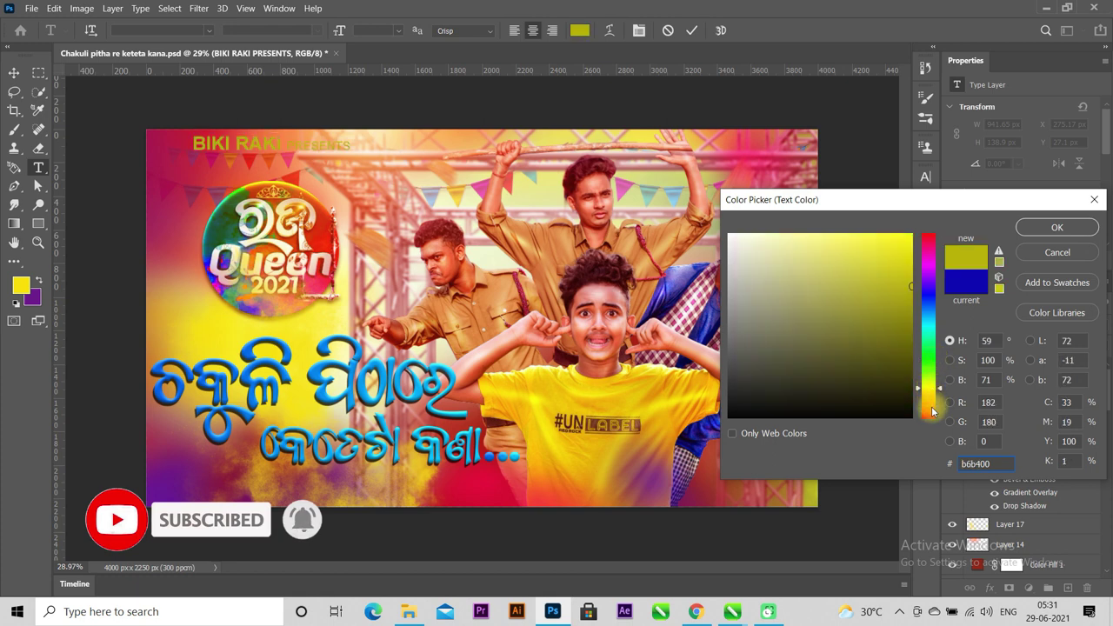
left_click(932, 411)
left_click(966, 281)
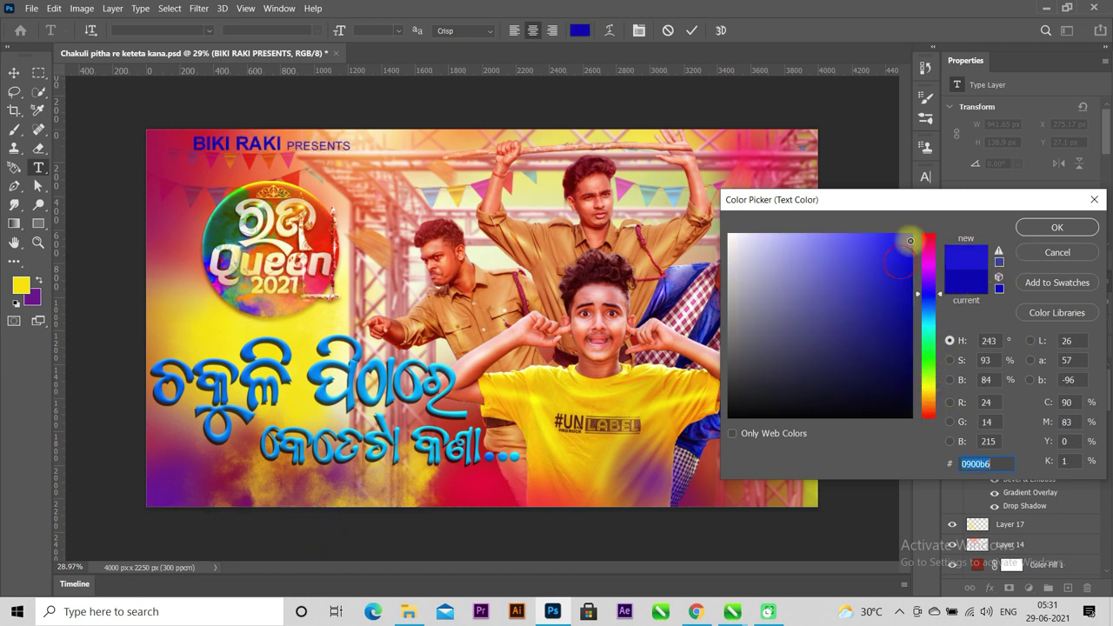
left_click(832, 252)
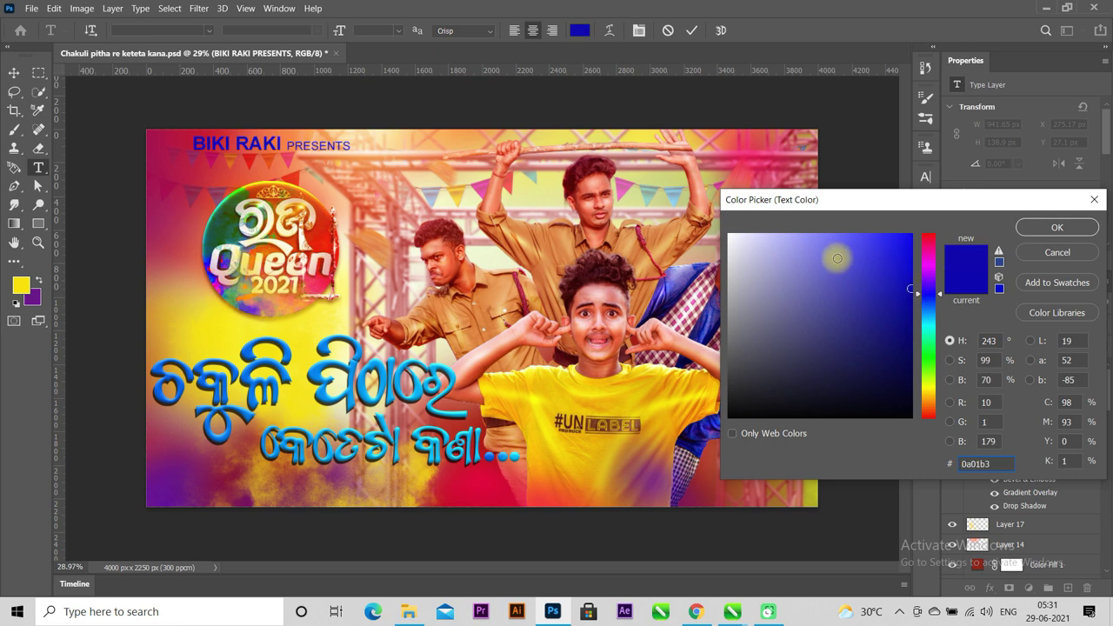
left_click_drag(905, 287, 915, 300)
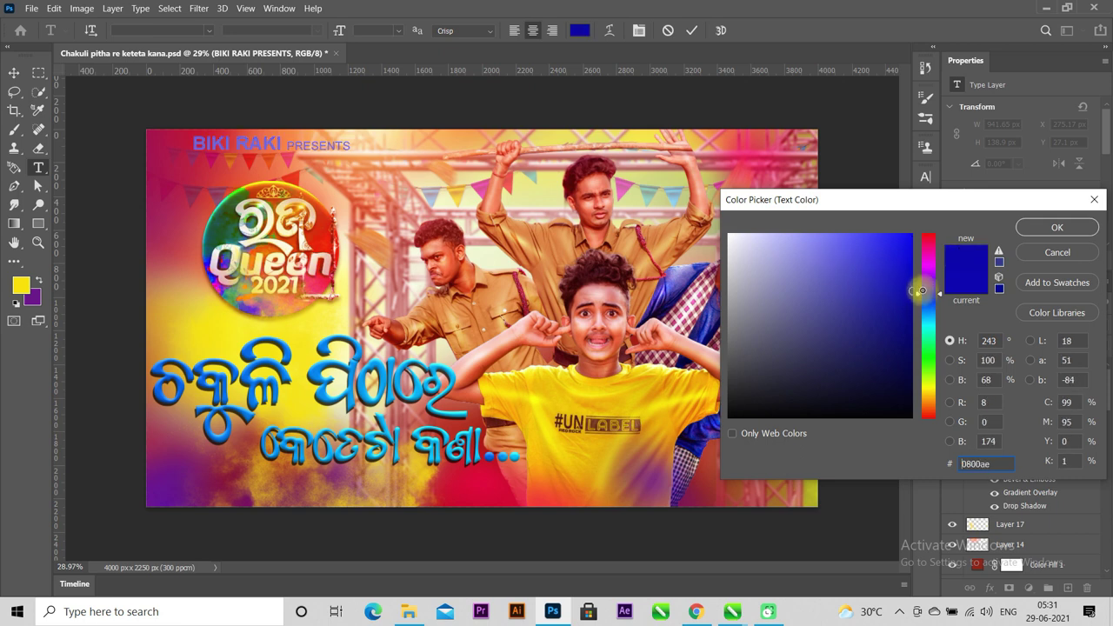
left_click(1055, 227)
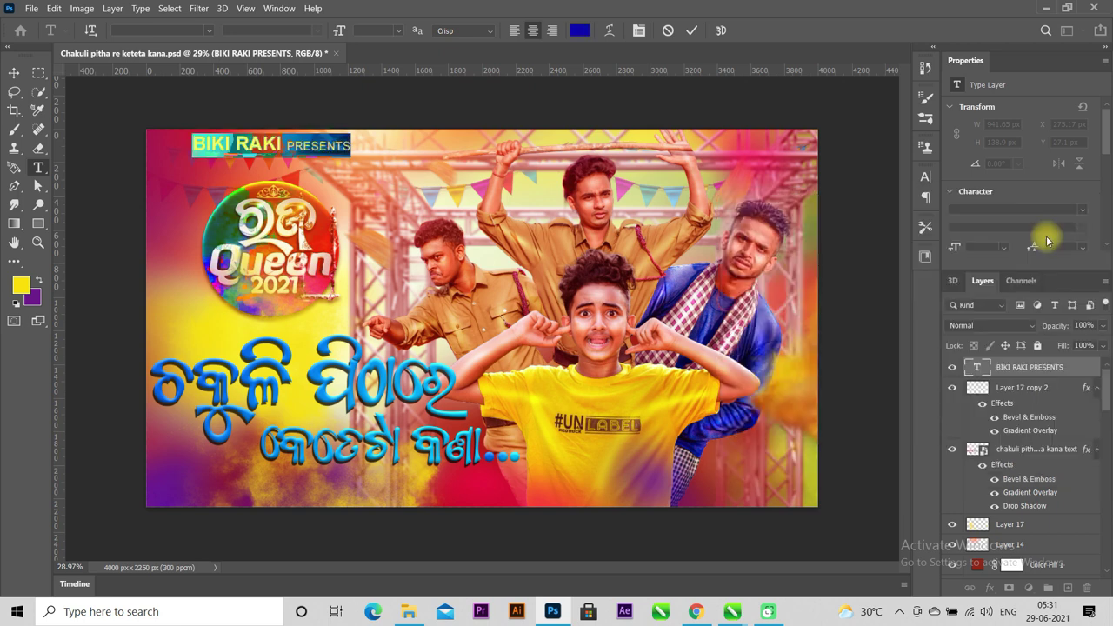
left_click(691, 30)
left_click(31, 7)
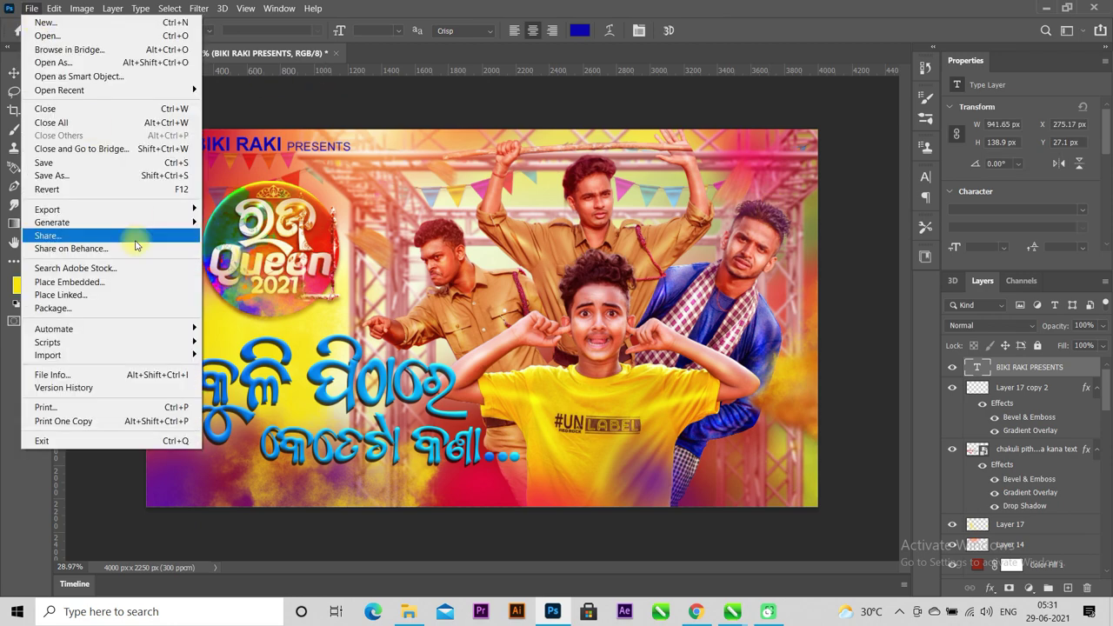
Place G:\old\RD OFFICIAL LOGO.png into the poster as an embedded image
left_click(132, 285)
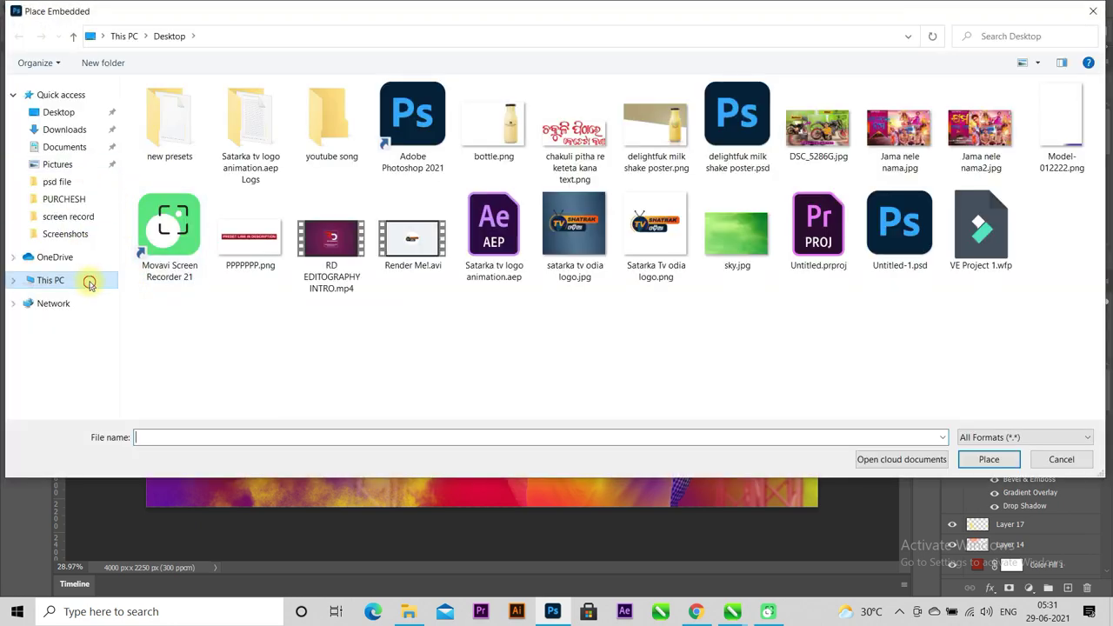
left_click(87, 280)
double_click(944, 217)
double_click(737, 103)
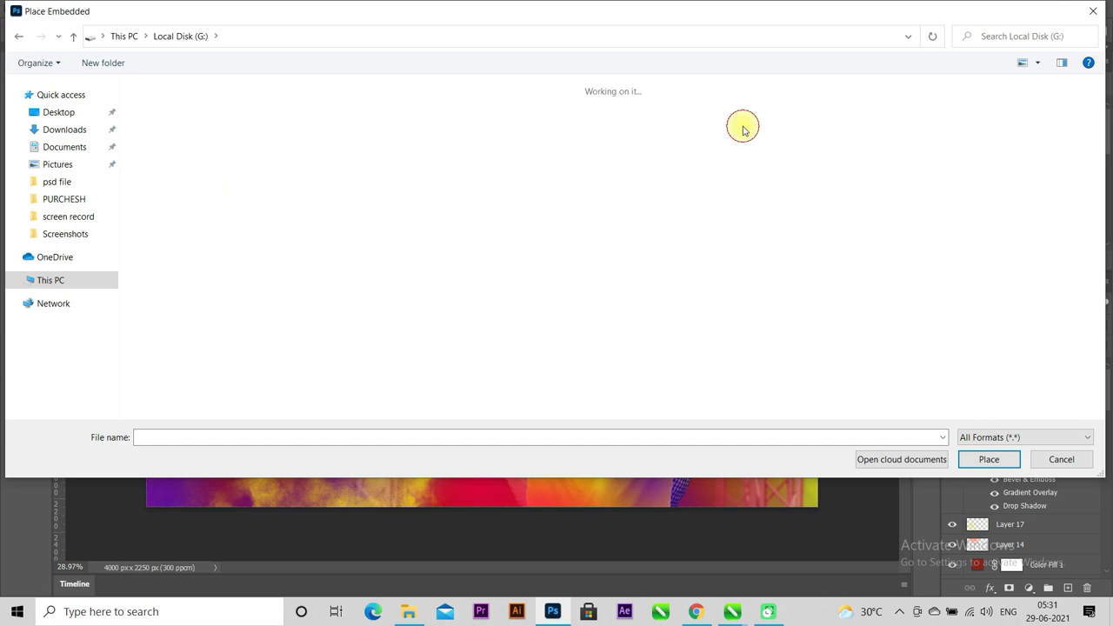
left_click(409, 339)
left_click(985, 459)
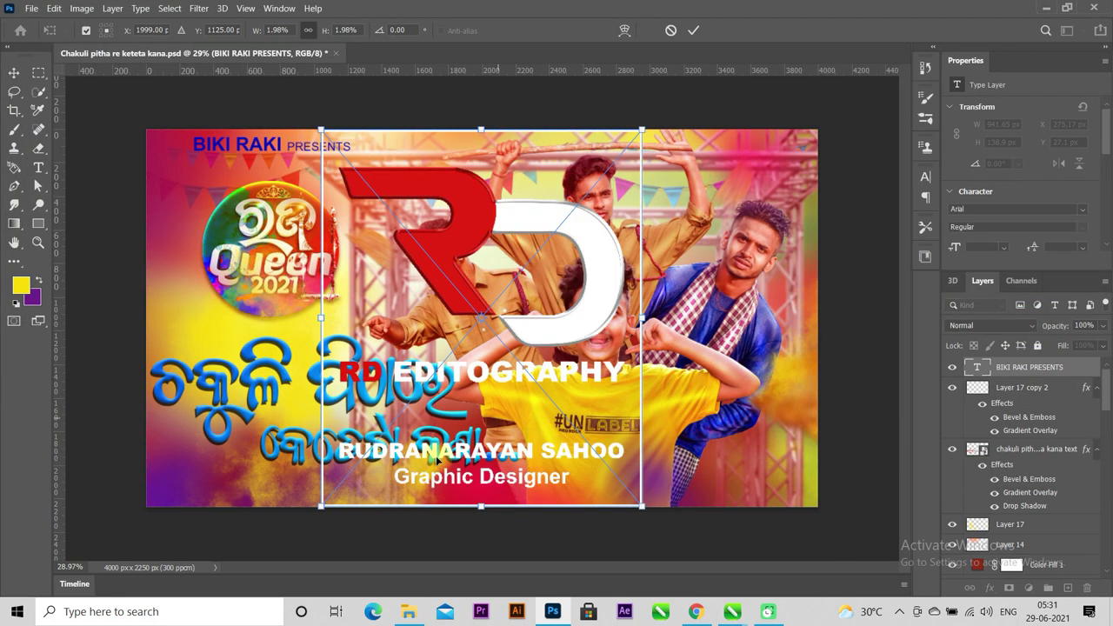
Shrink the RD logo and position it in the poster's top-right corner
mouse_move(323, 518)
left_mouse_down()
mouse_move(505, 348)
mouse_move(642, 257)
left_mouse_up()
left_click_drag(629, 172, 797, 177)
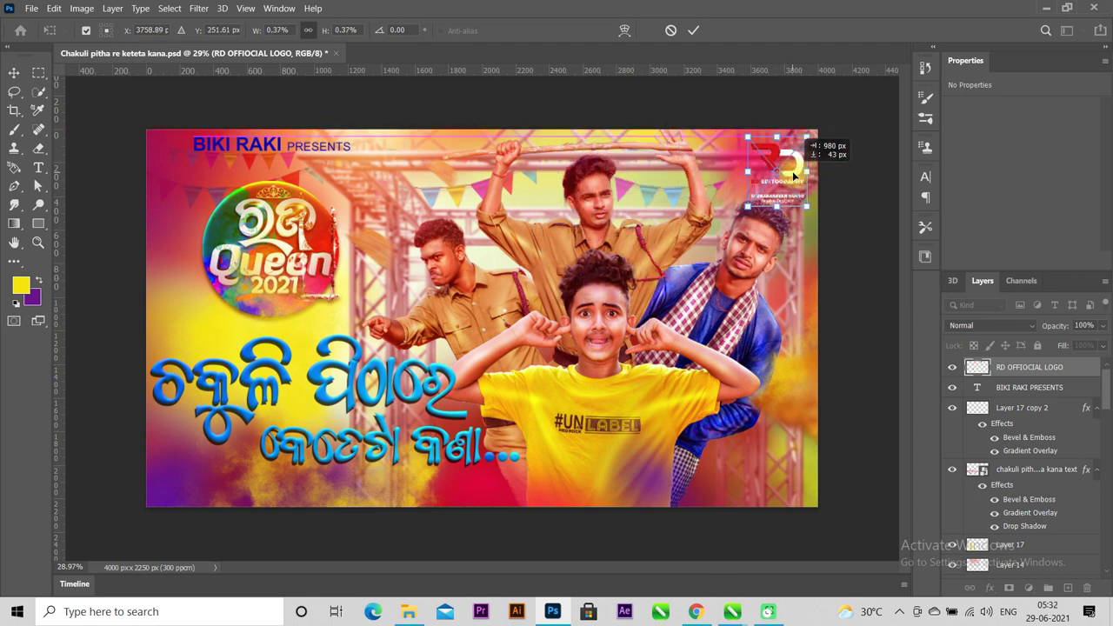
left_click_drag(756, 206, 756, 199)
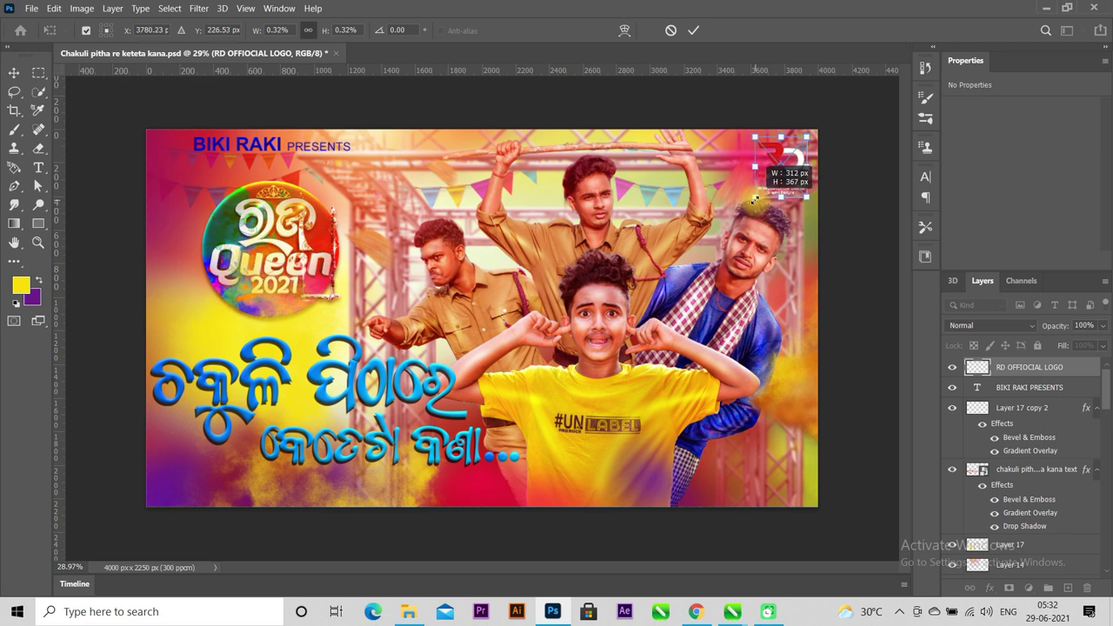
left_click_drag(753, 201, 758, 195)
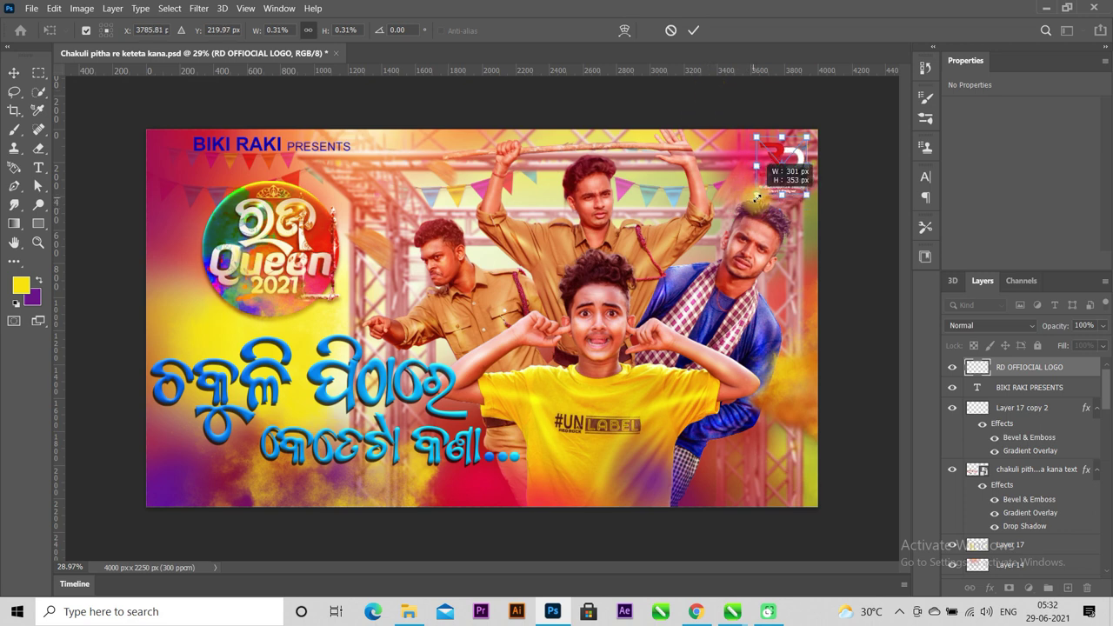
key("Return")
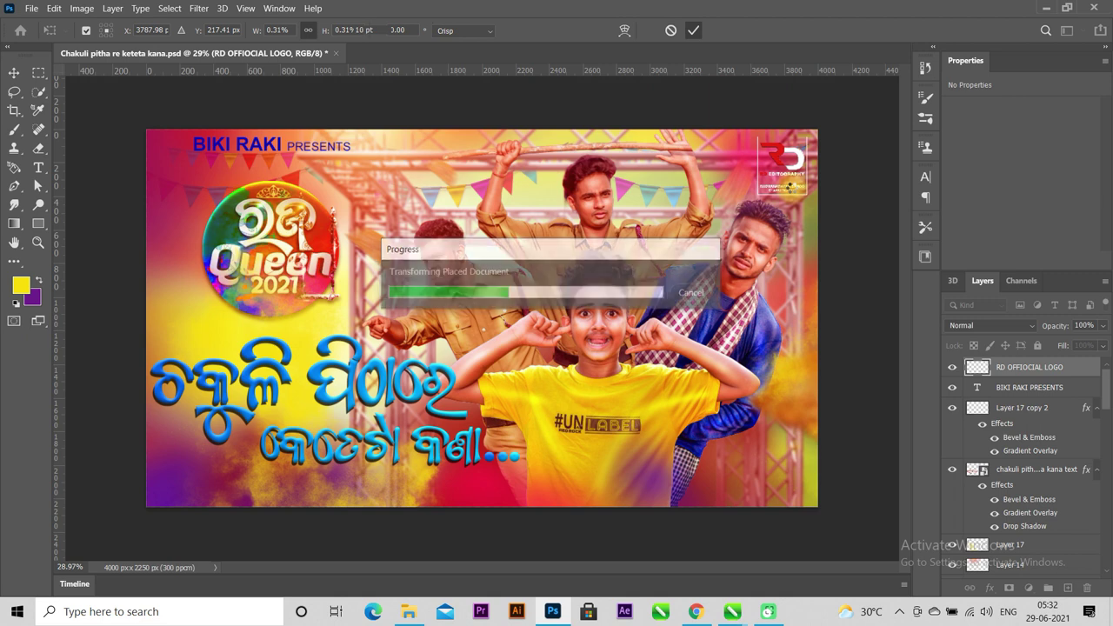
left_click(14, 72)
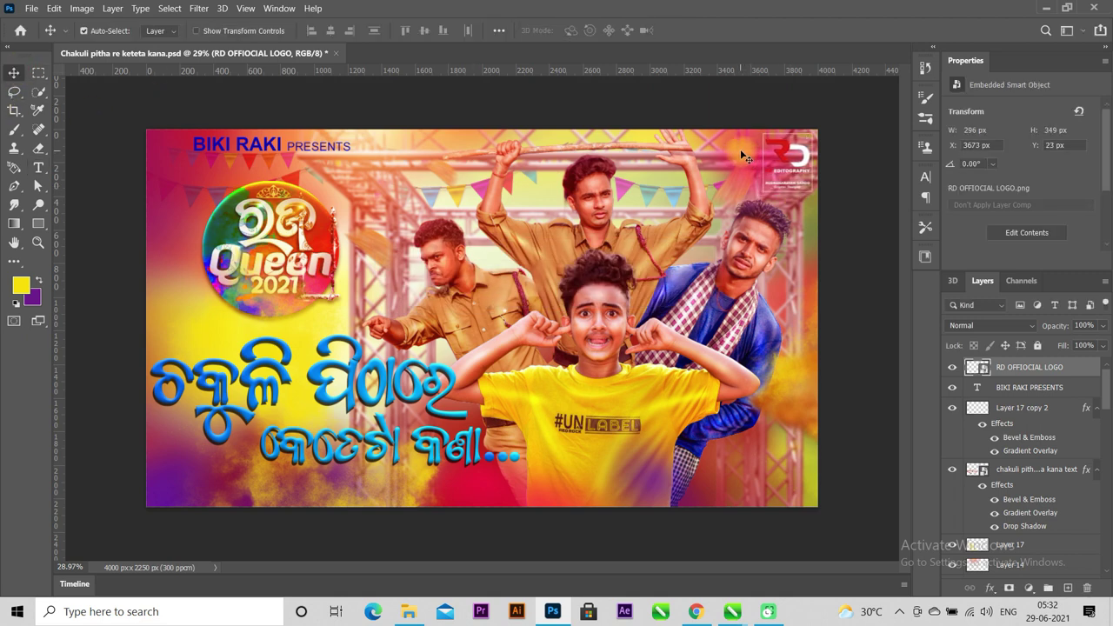
Save the finished festival poster PSD with Ctrl+S
scroll(678, 295, "down", 2)
scroll(661, 304, "up", 3)
scroll(609, 321, "down", 2)
scroll(571, 339, "down", 1)
scroll(571, 339, "up", 3)
scroll(573, 341, "down", 1)
scroll(574, 342, "down", 1)
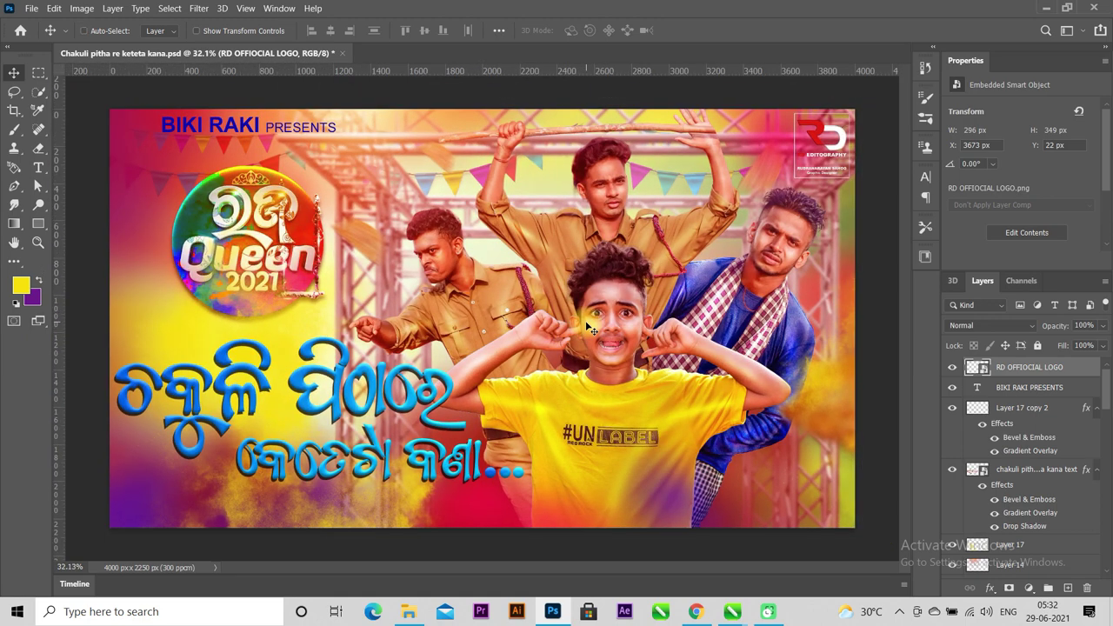
key("ctrl+s")
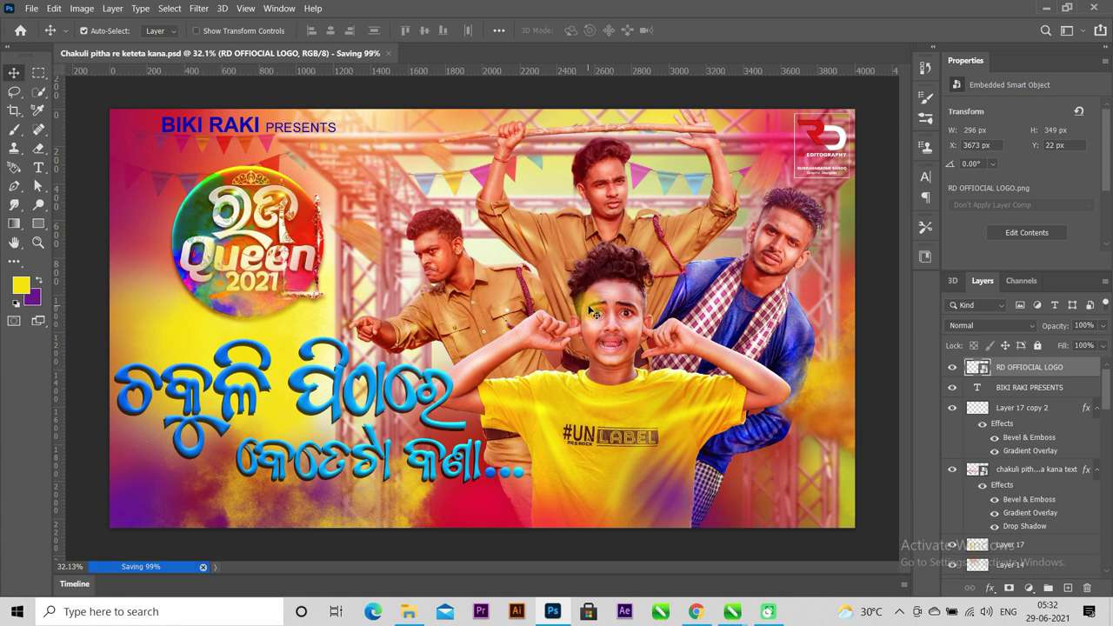